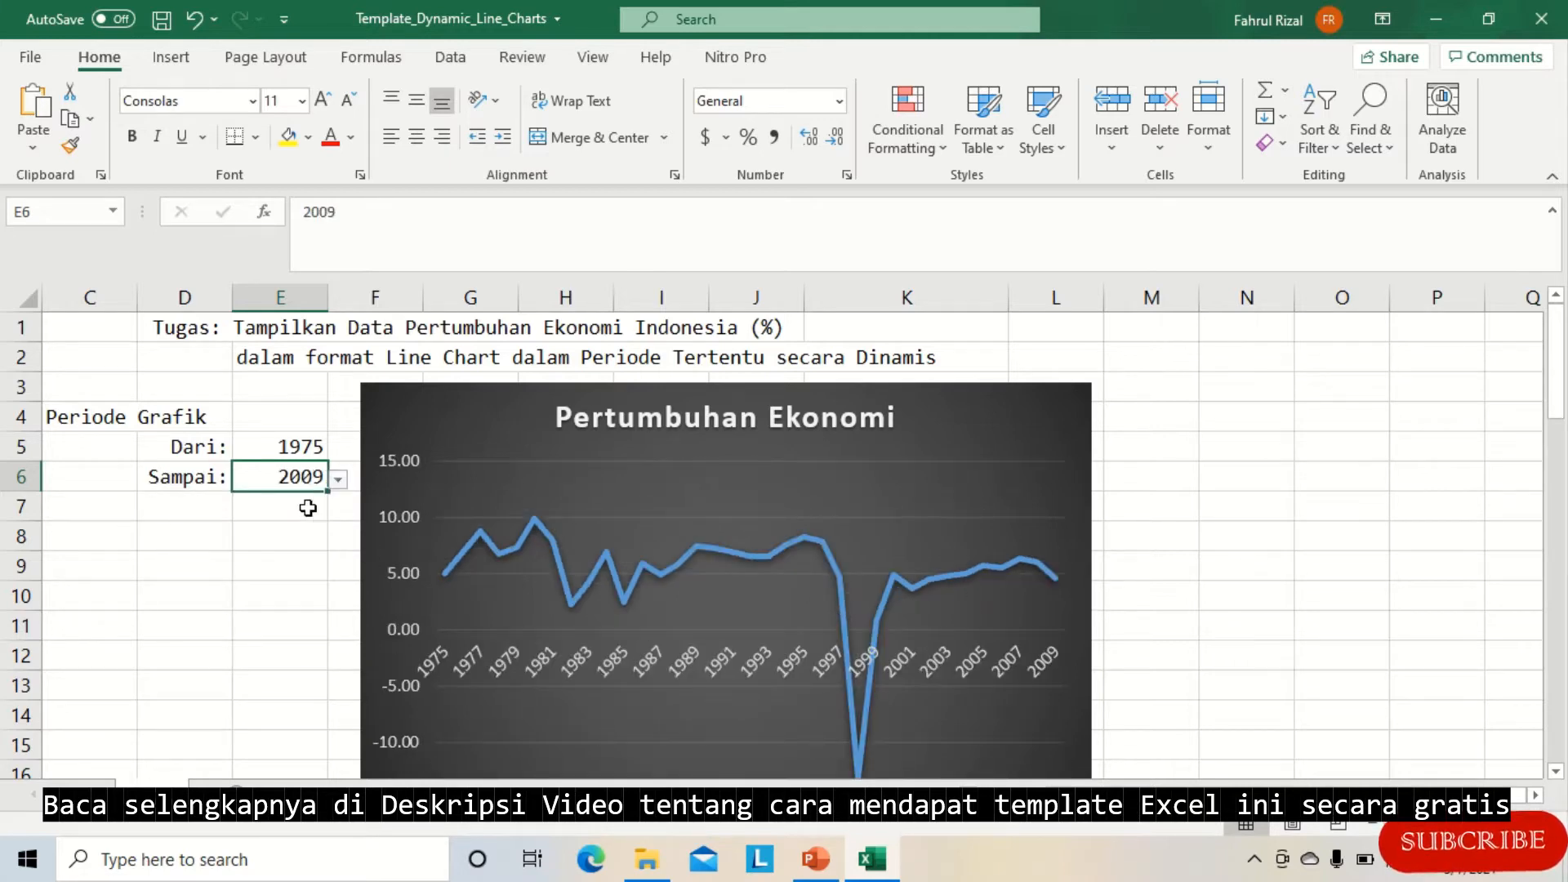
Set the chart period's end year (Sampai) in cell E6 to 2016
click(339, 479)
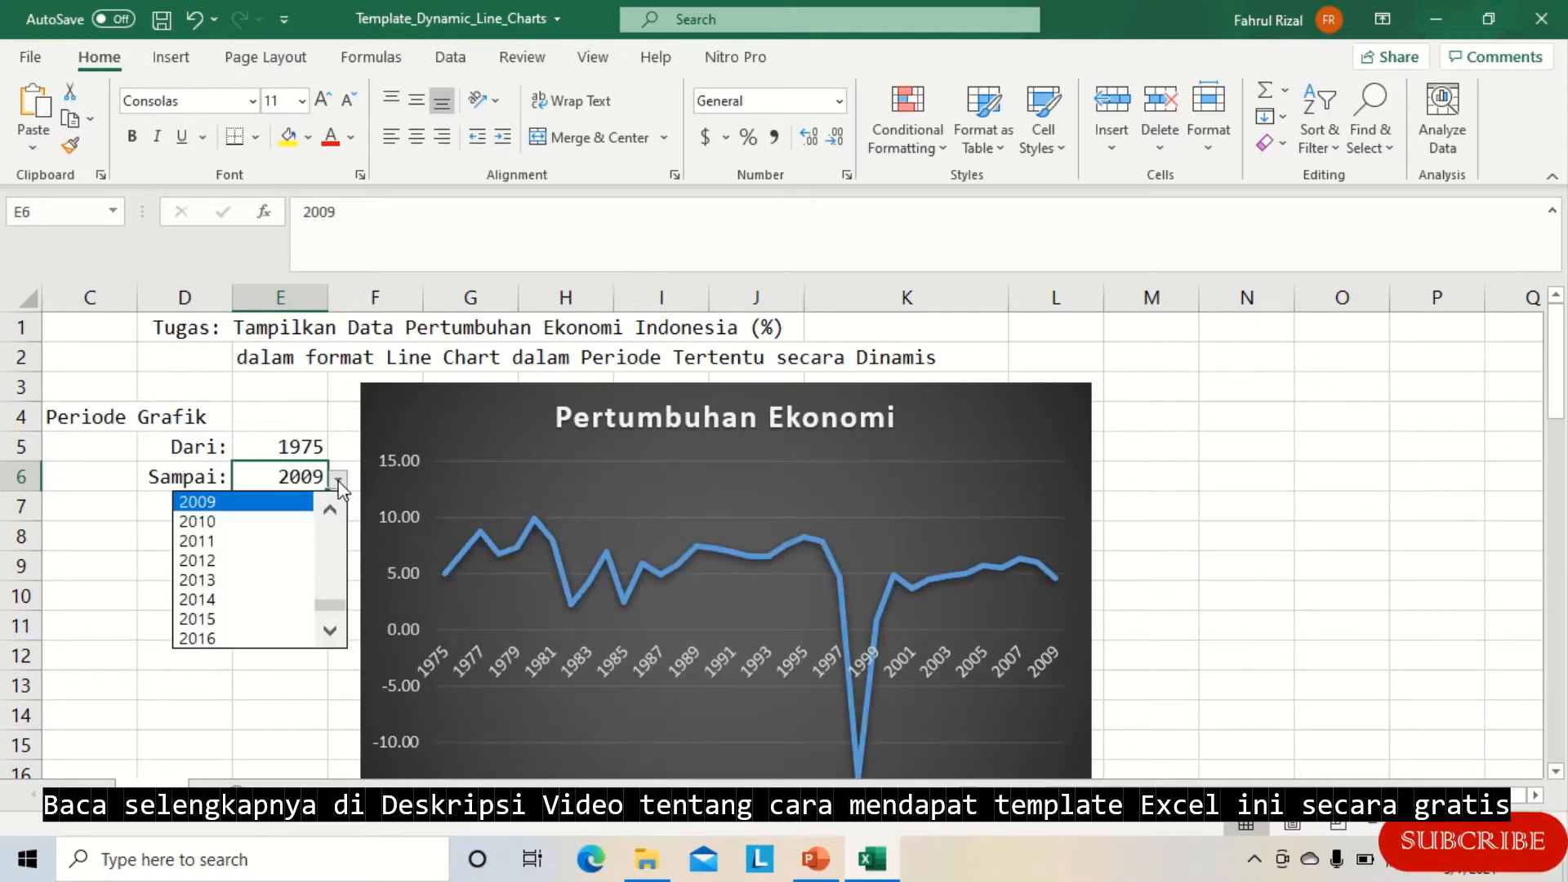
click(306, 632)
click(311, 450)
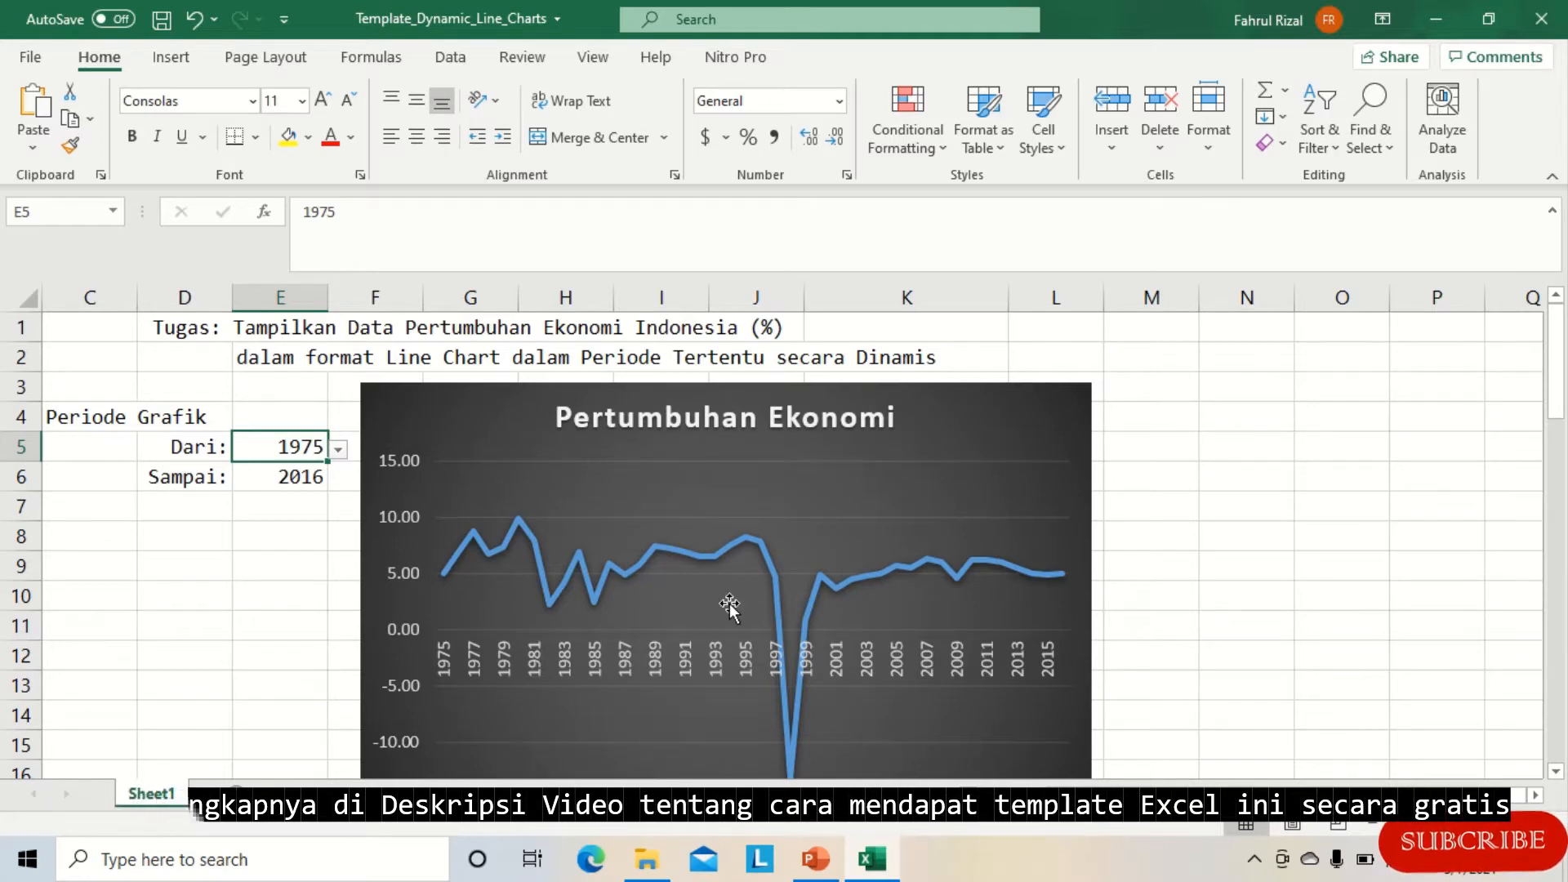
click(305, 410)
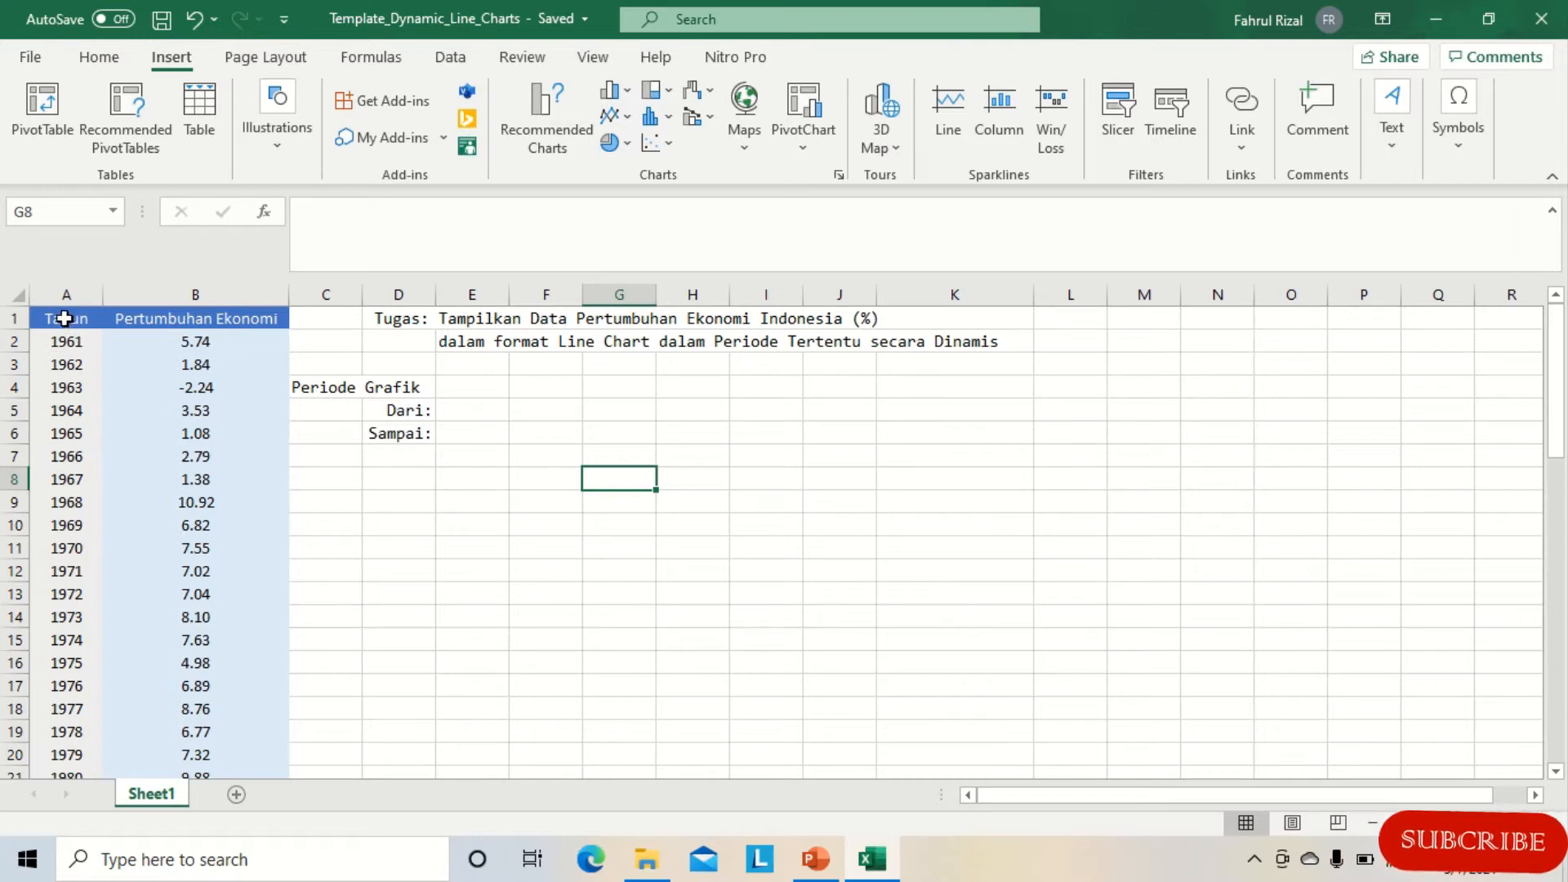
Insert a 2-D line chart from A1:B8 that plots Pertumbuhan Ekonomi as the only series, with the years on the horizontal axis
drag(64, 318, 259, 476)
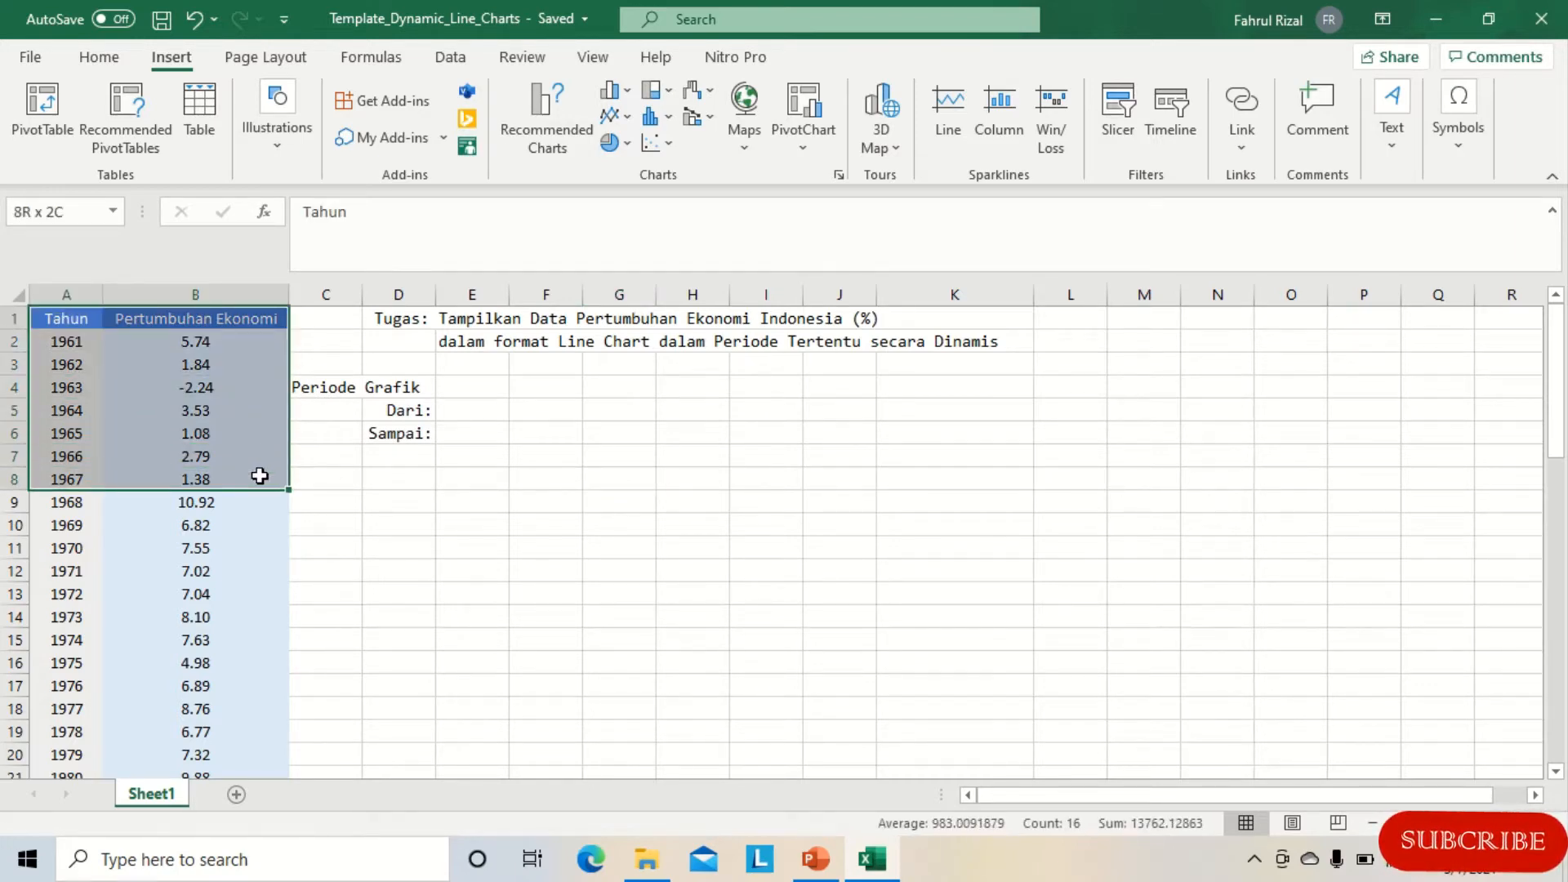
drag(259, 476, 260, 476)
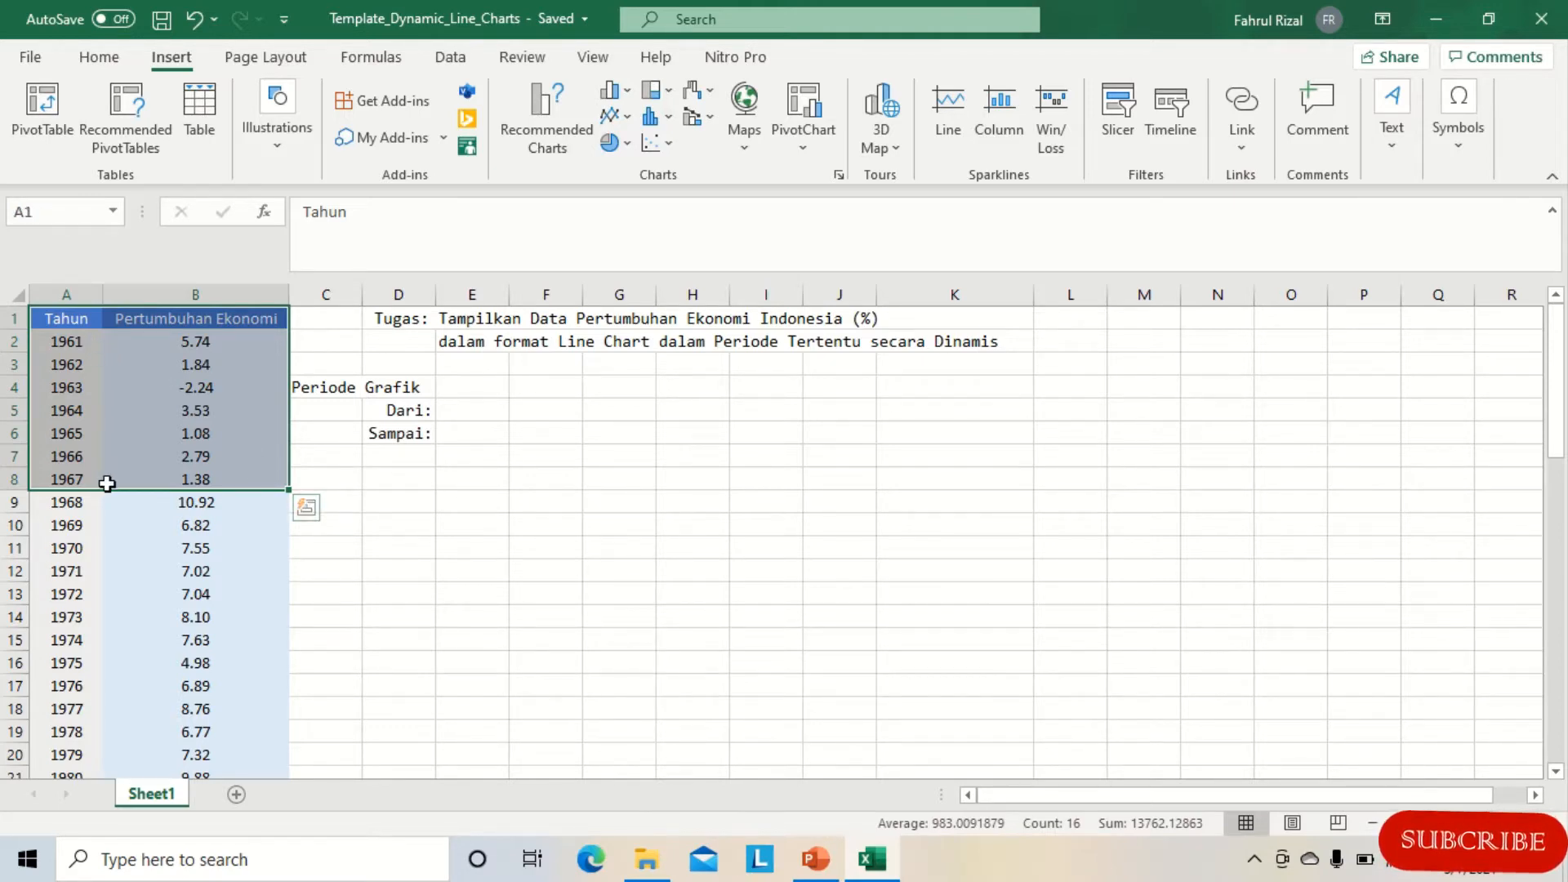
click(627, 116)
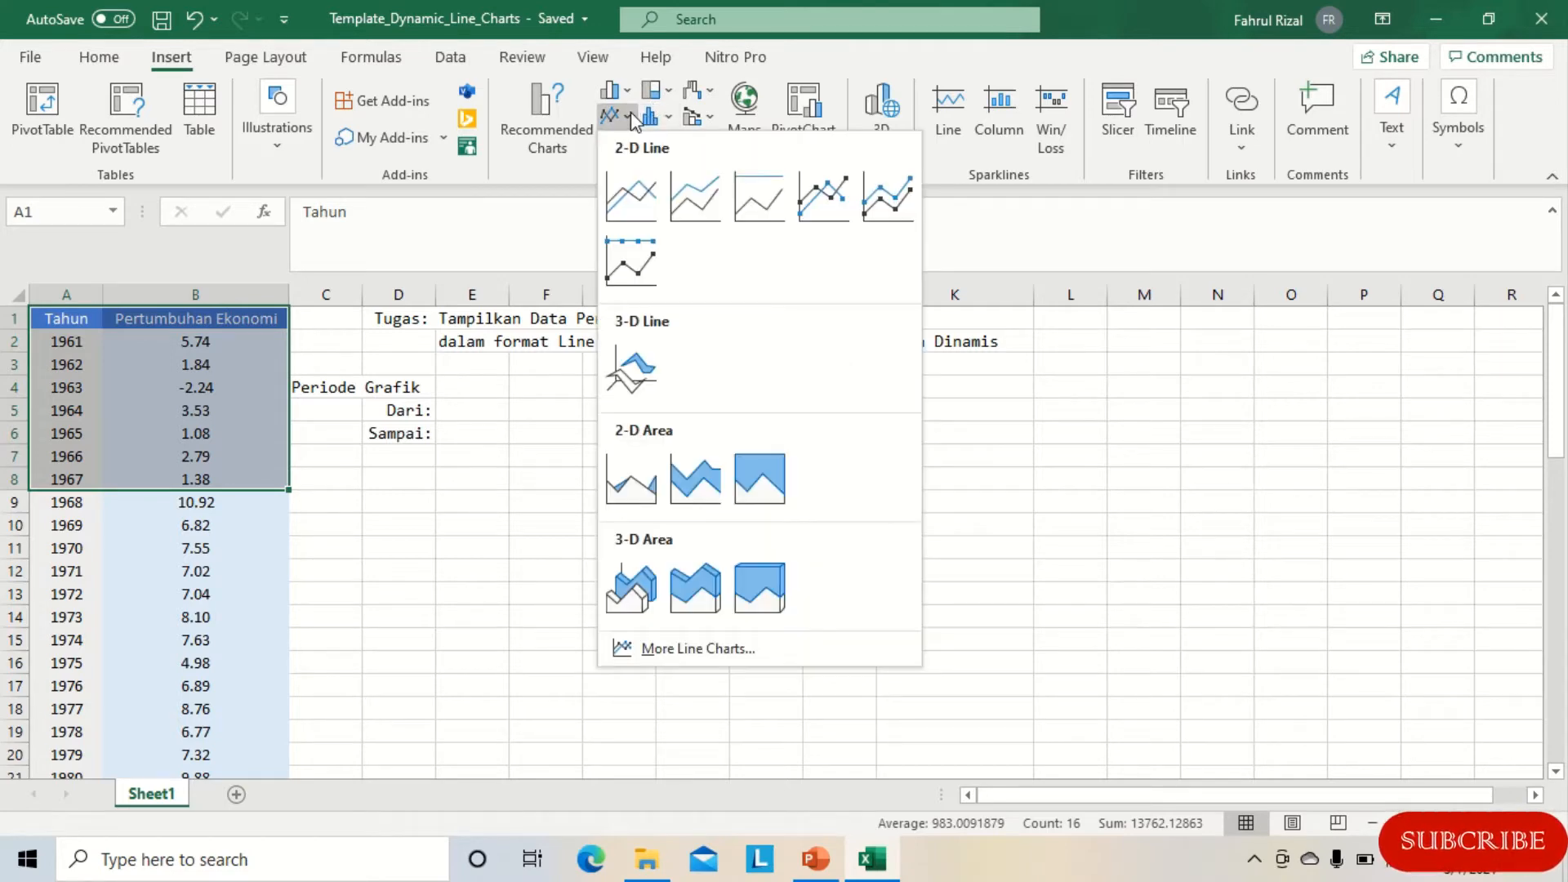
click(700, 649)
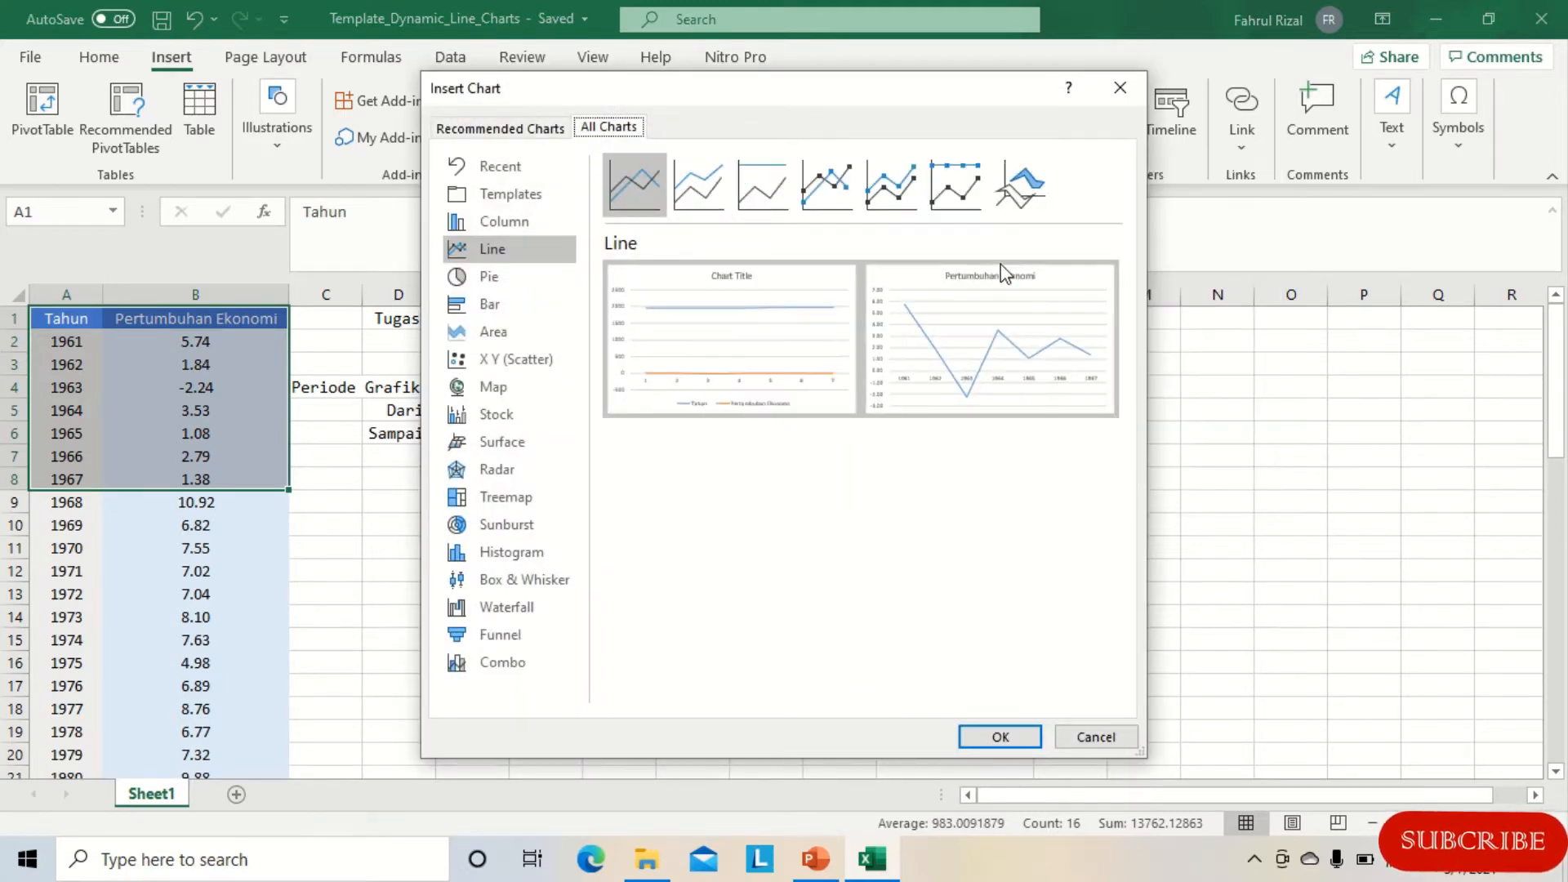
click(996, 308)
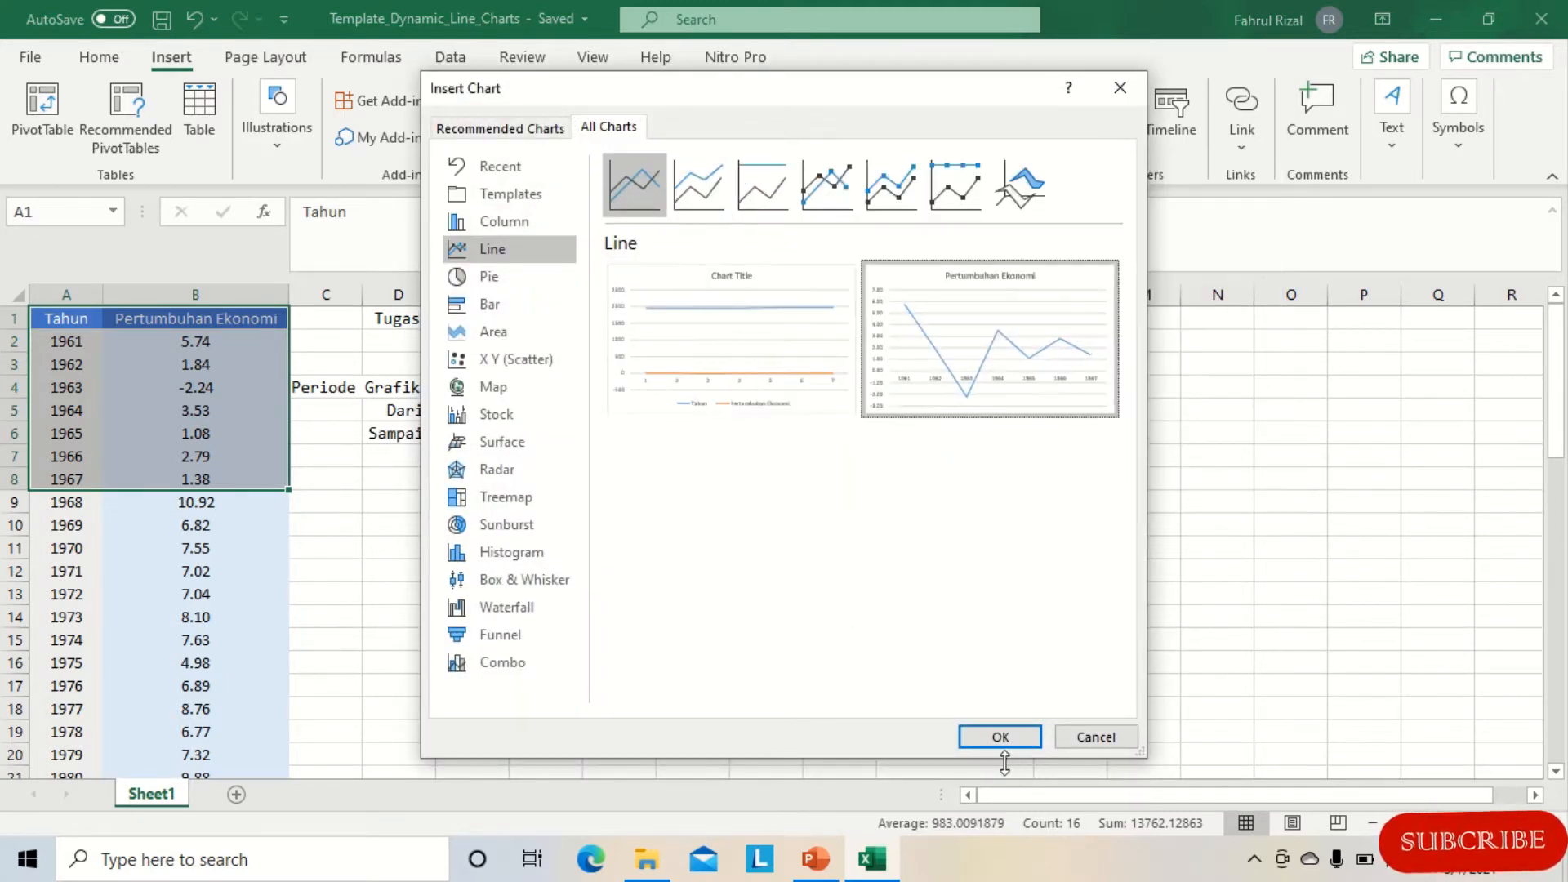
click(1002, 738)
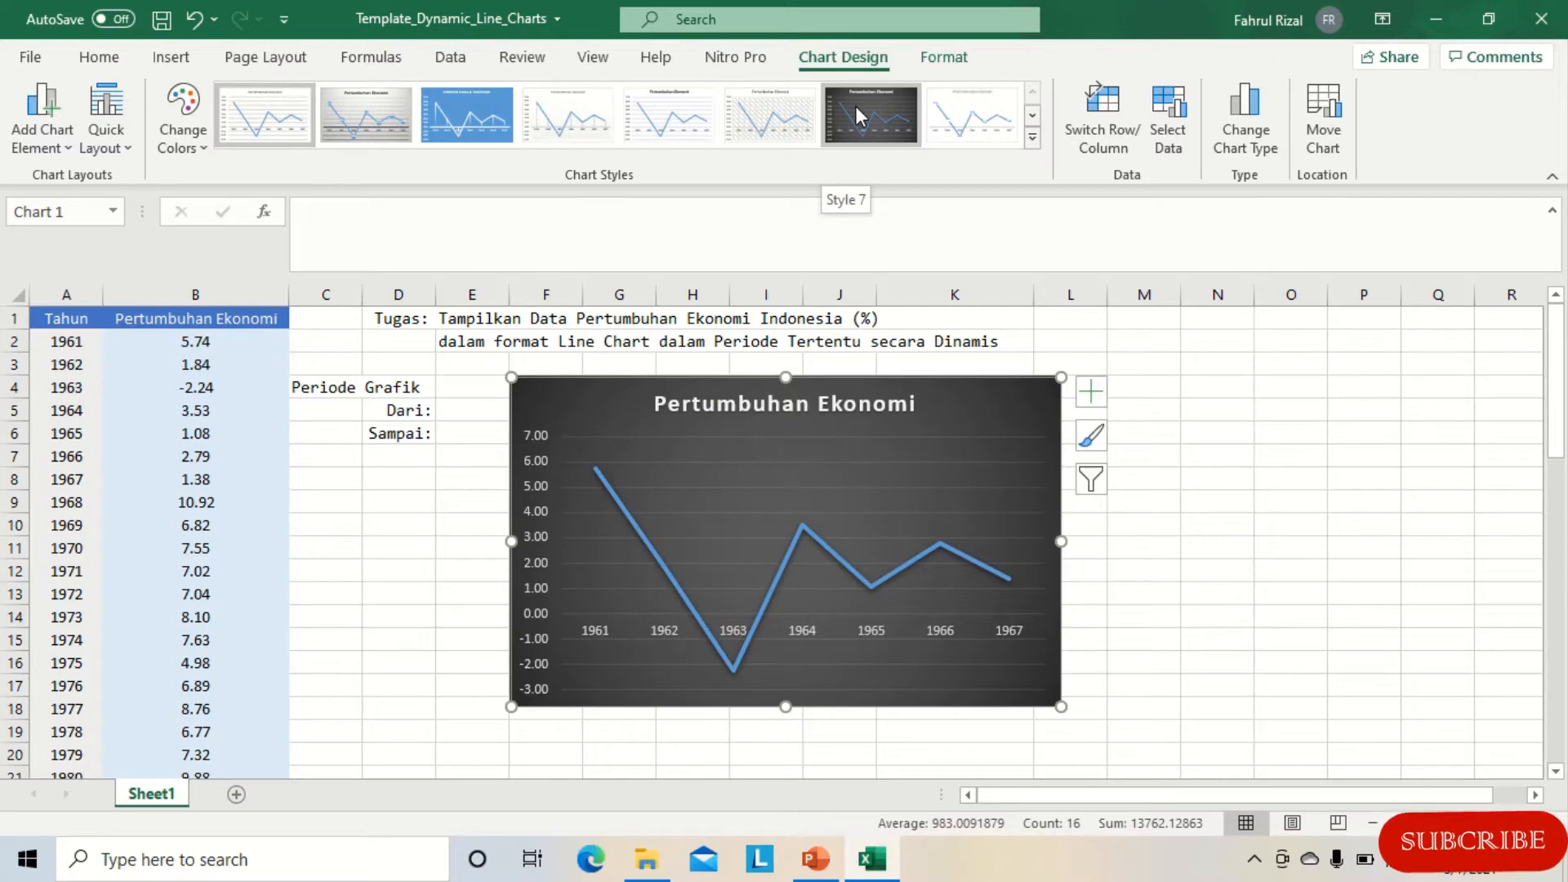
Apply chart Style 7 and move the chart just below the Dari and Sampai period cells
click(855, 105)
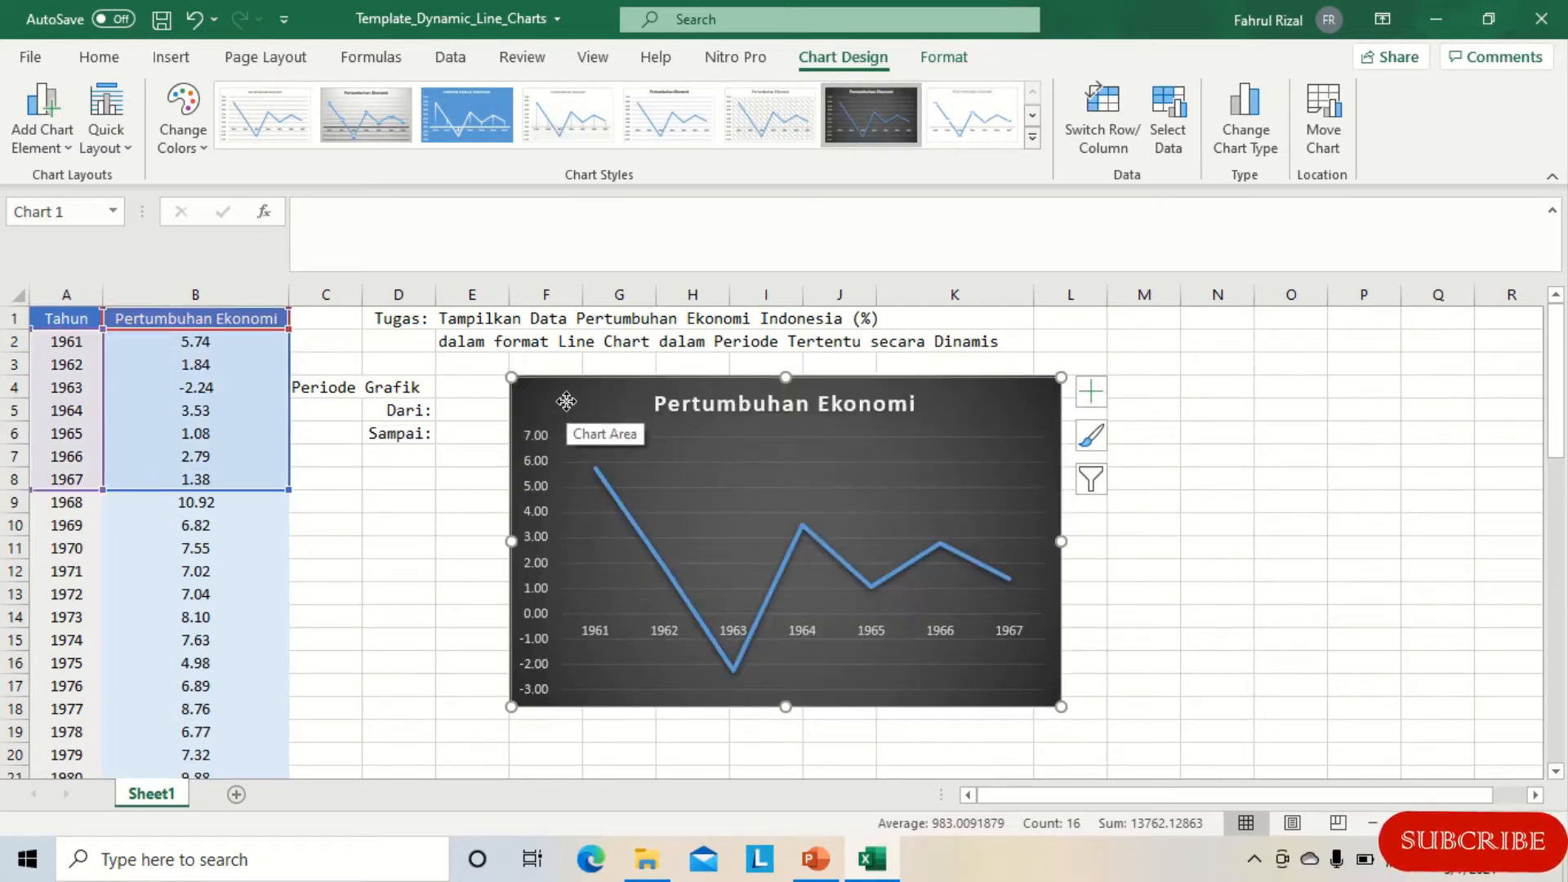
drag(566, 402, 481, 474)
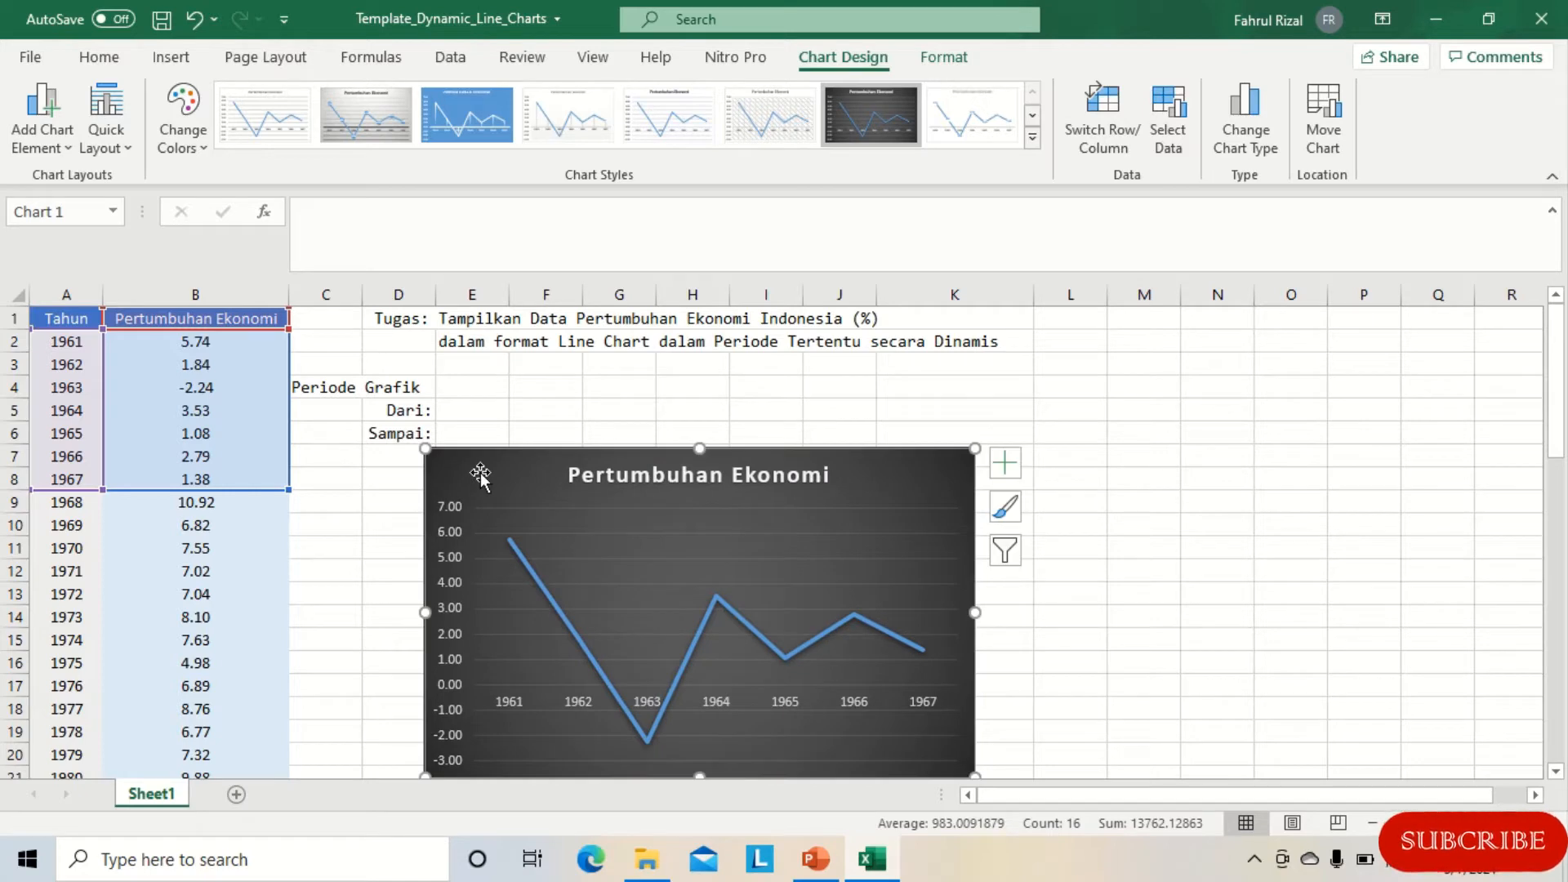
Open the data source of the Pertumbuhan Ekonomi line and examine the cell range used for its horizontal axis labels
mouse_move(528, 568)
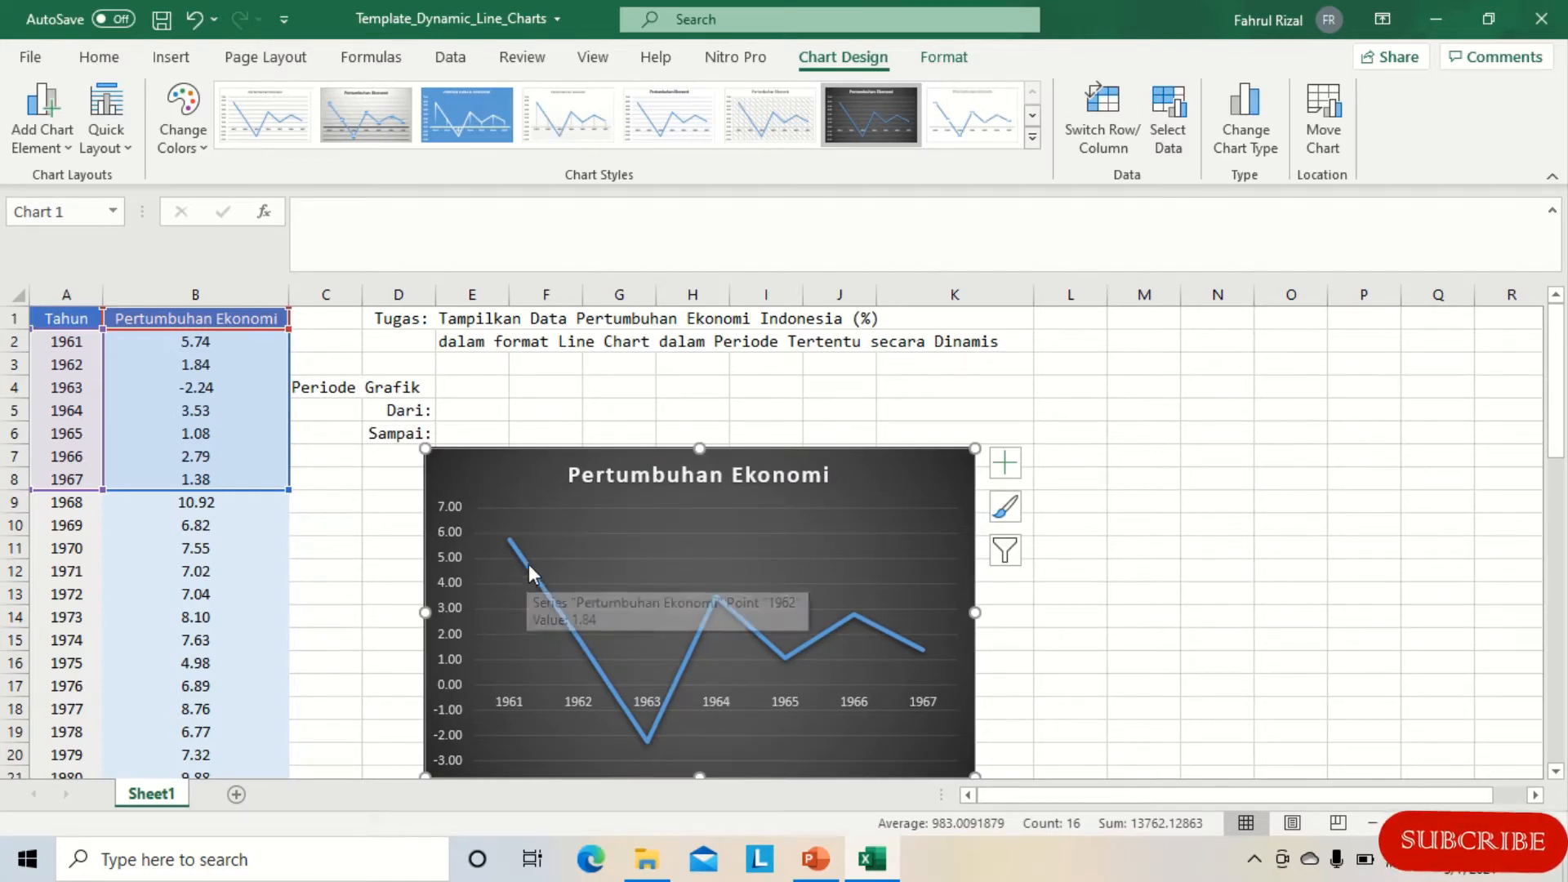
click(519, 556)
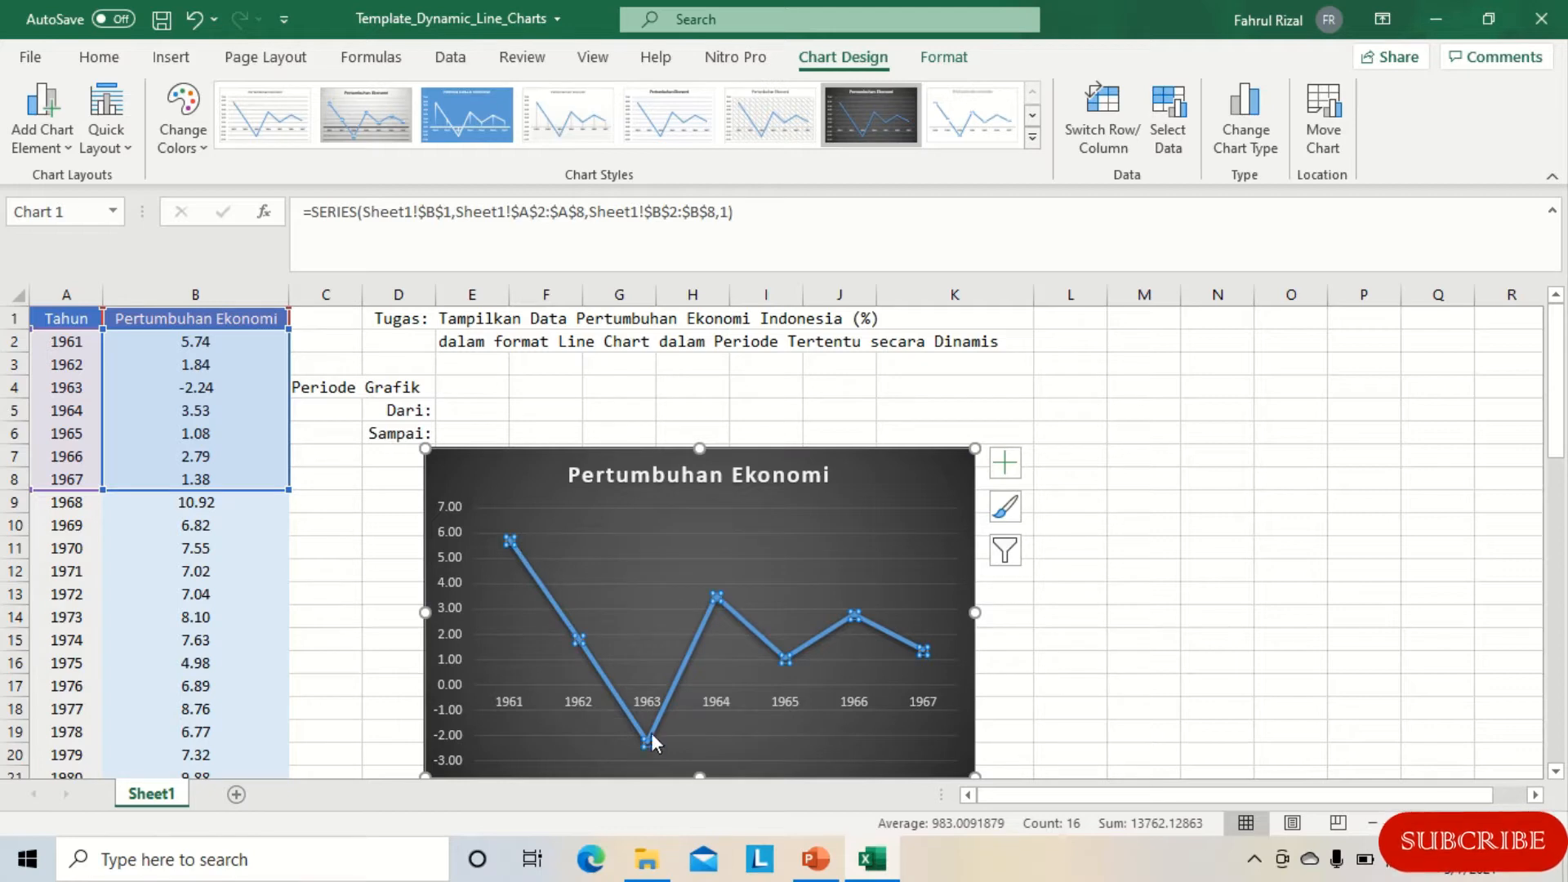
right_click(709, 612)
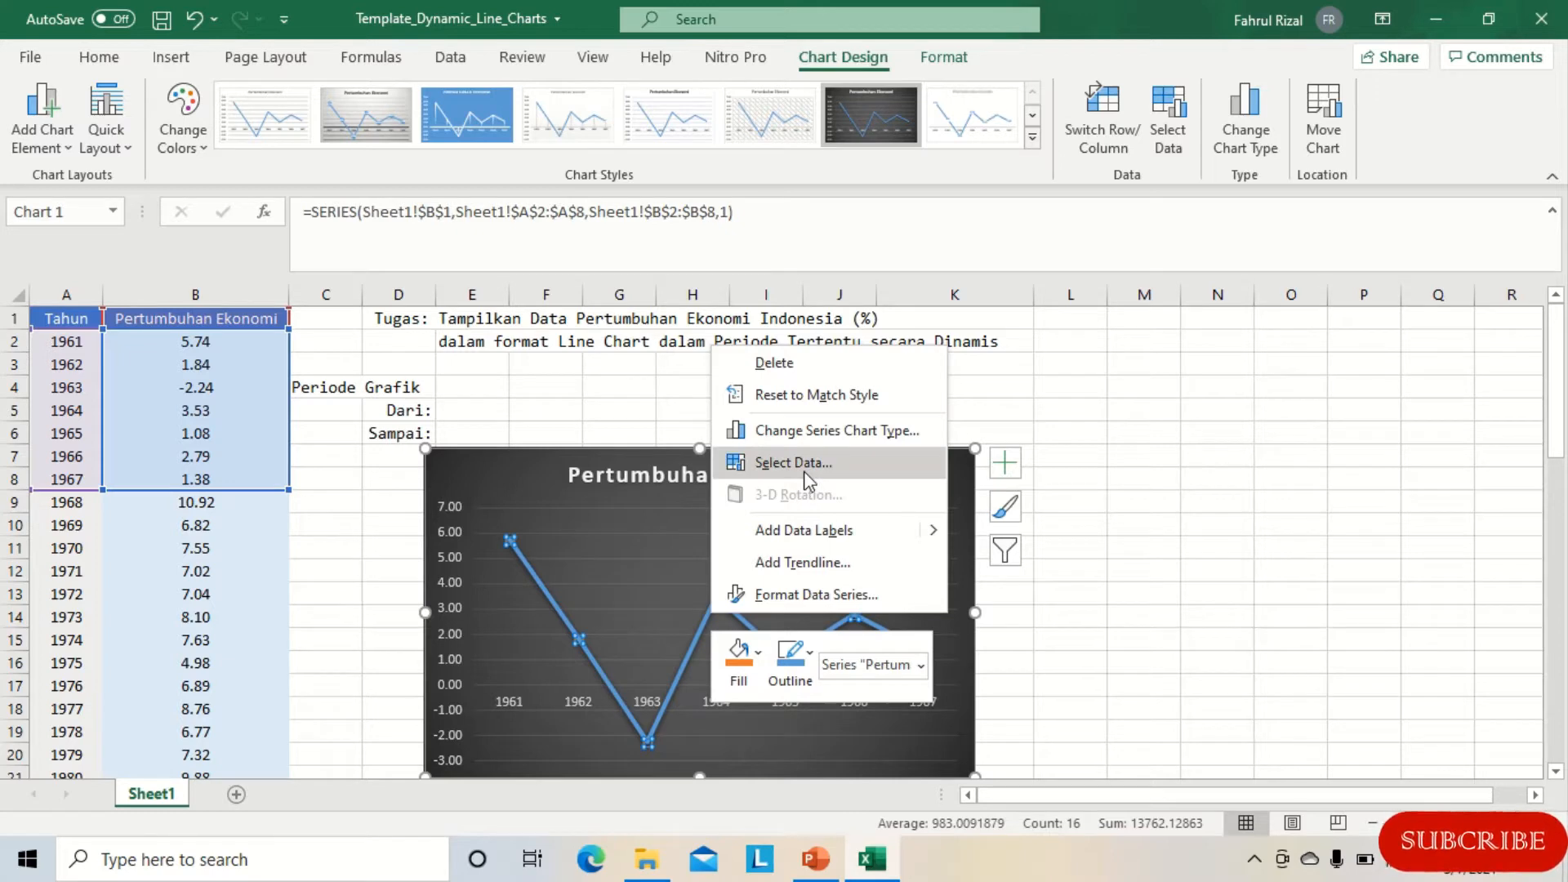
click(804, 472)
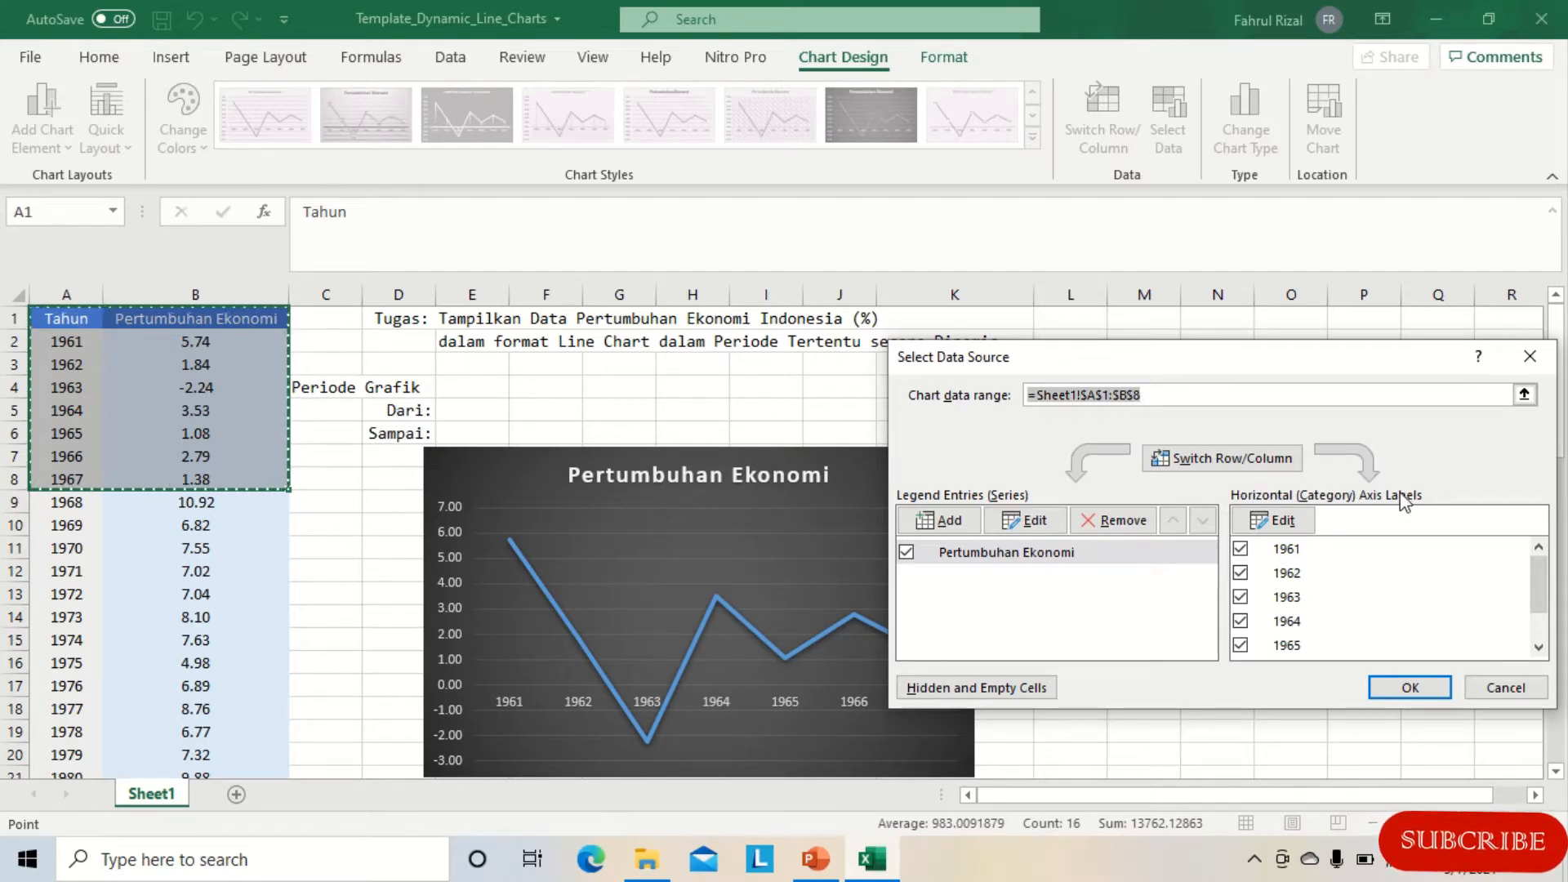
click(1282, 520)
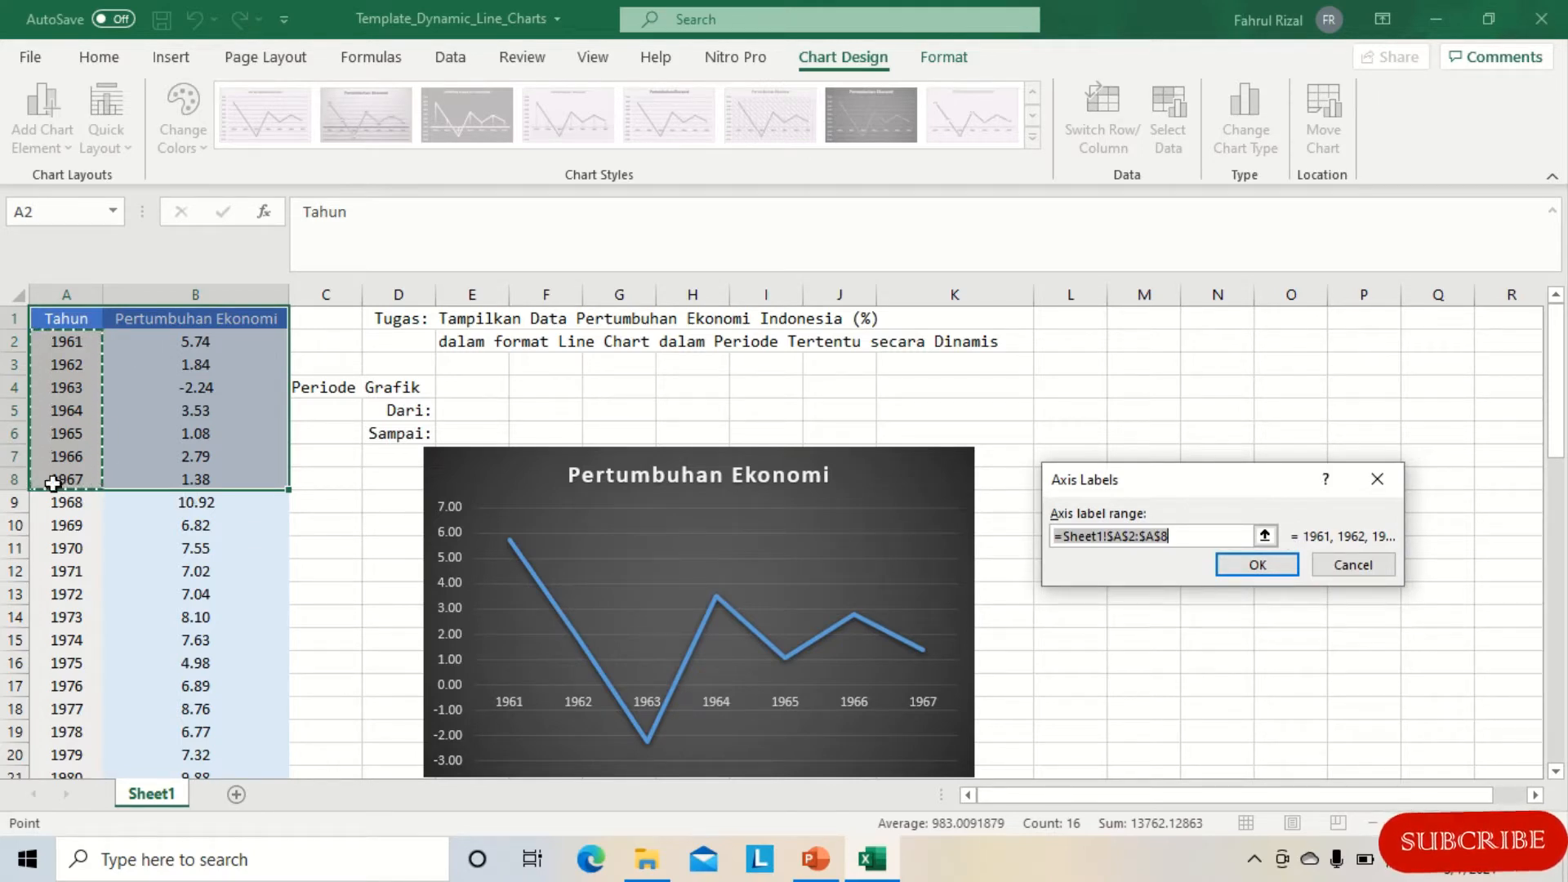
drag(86, 339, 83, 480)
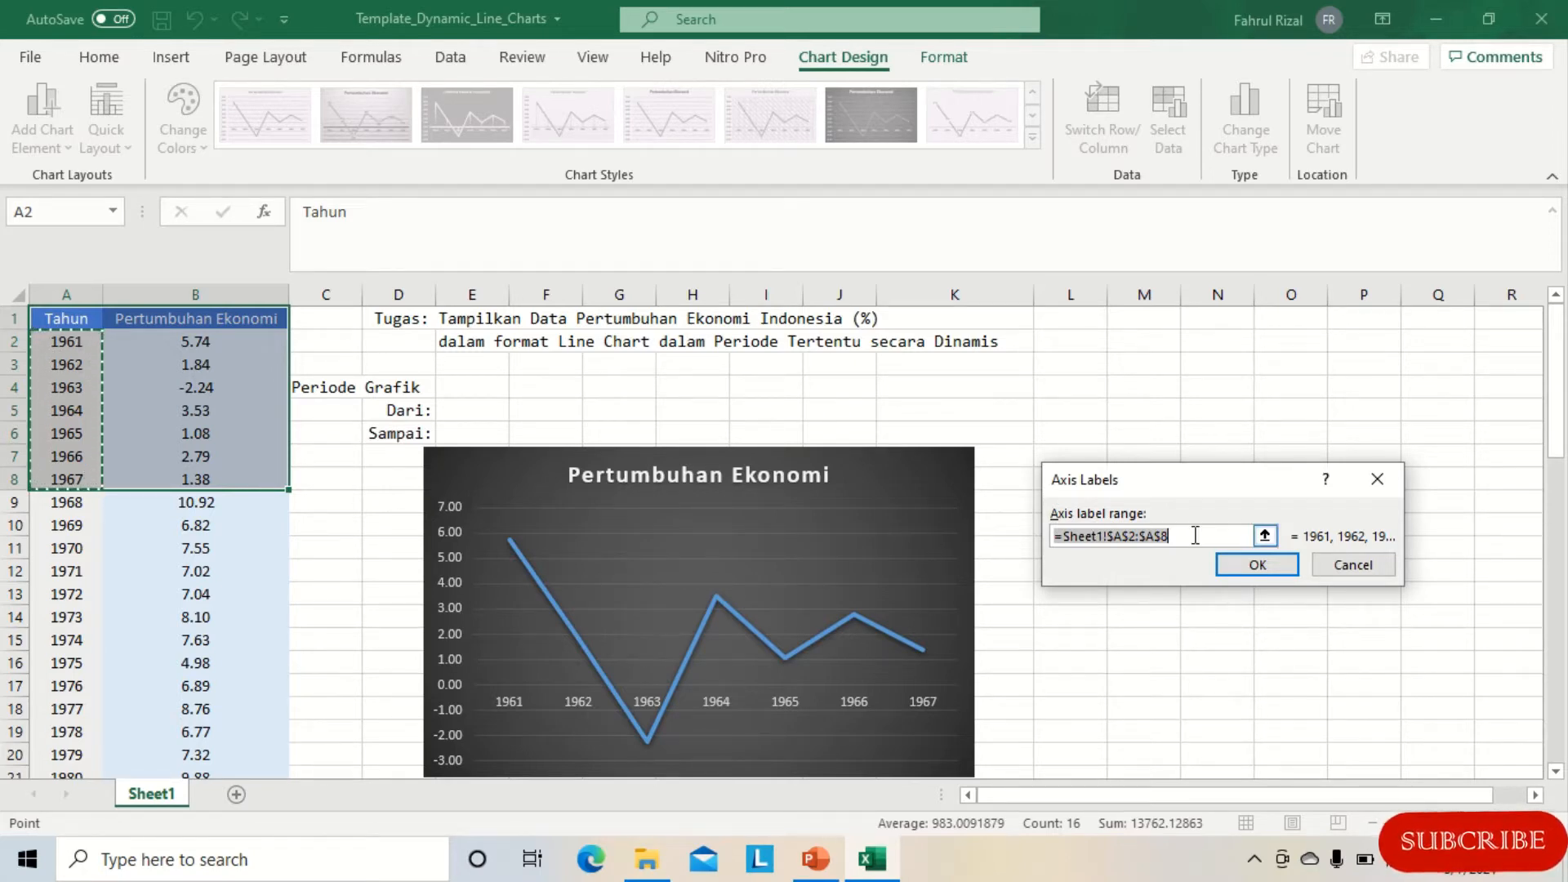
click(1287, 564)
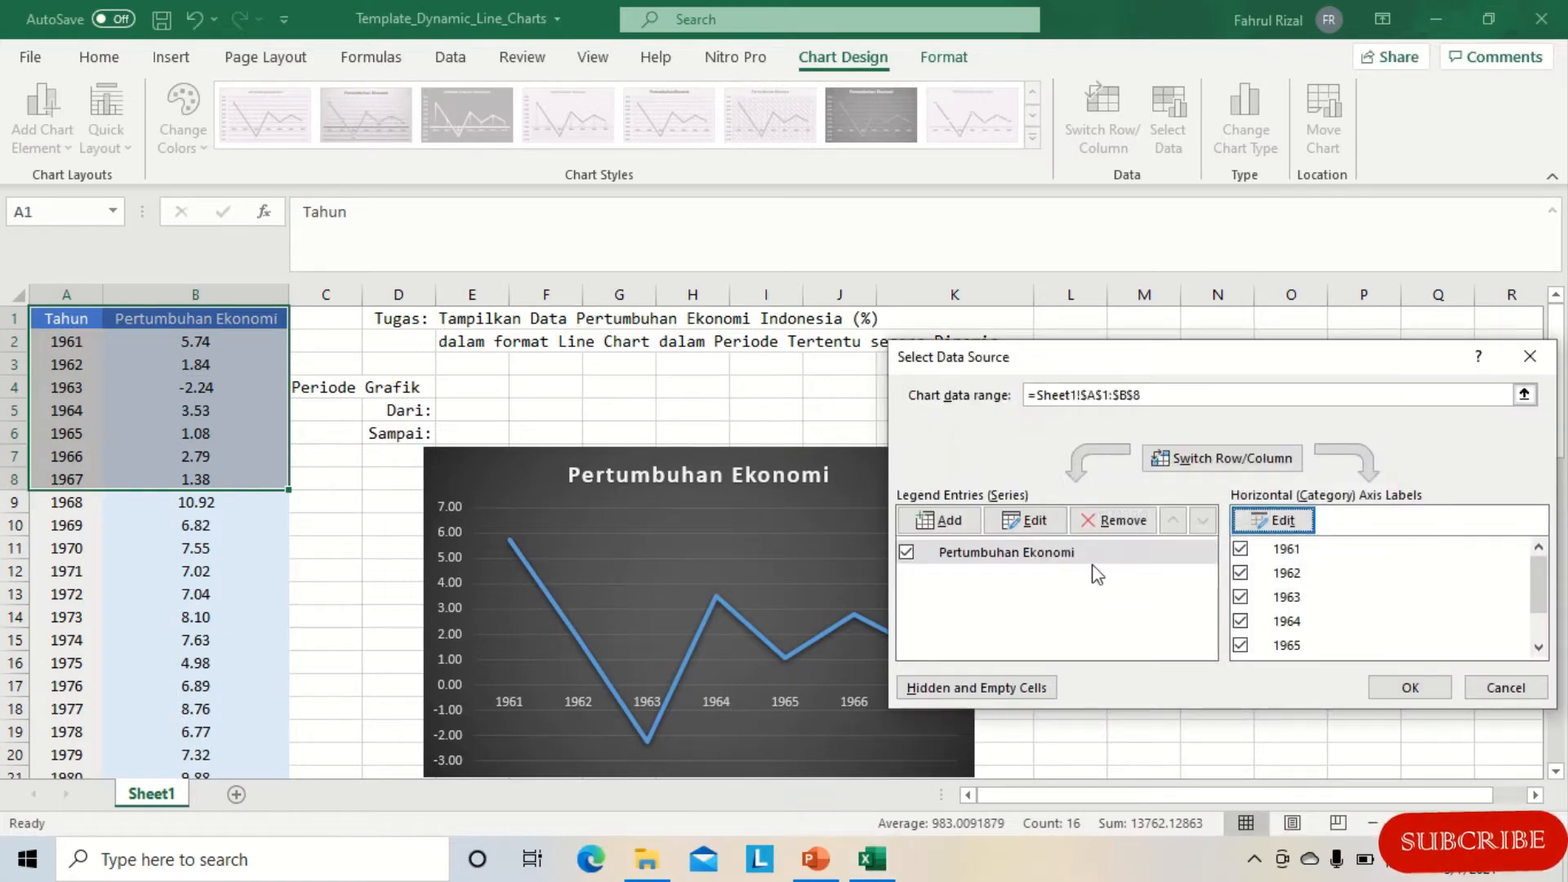
Examine the cell references of the Pertumbuhan Ekonomi series name and values, and close the data source settings
click(1033, 523)
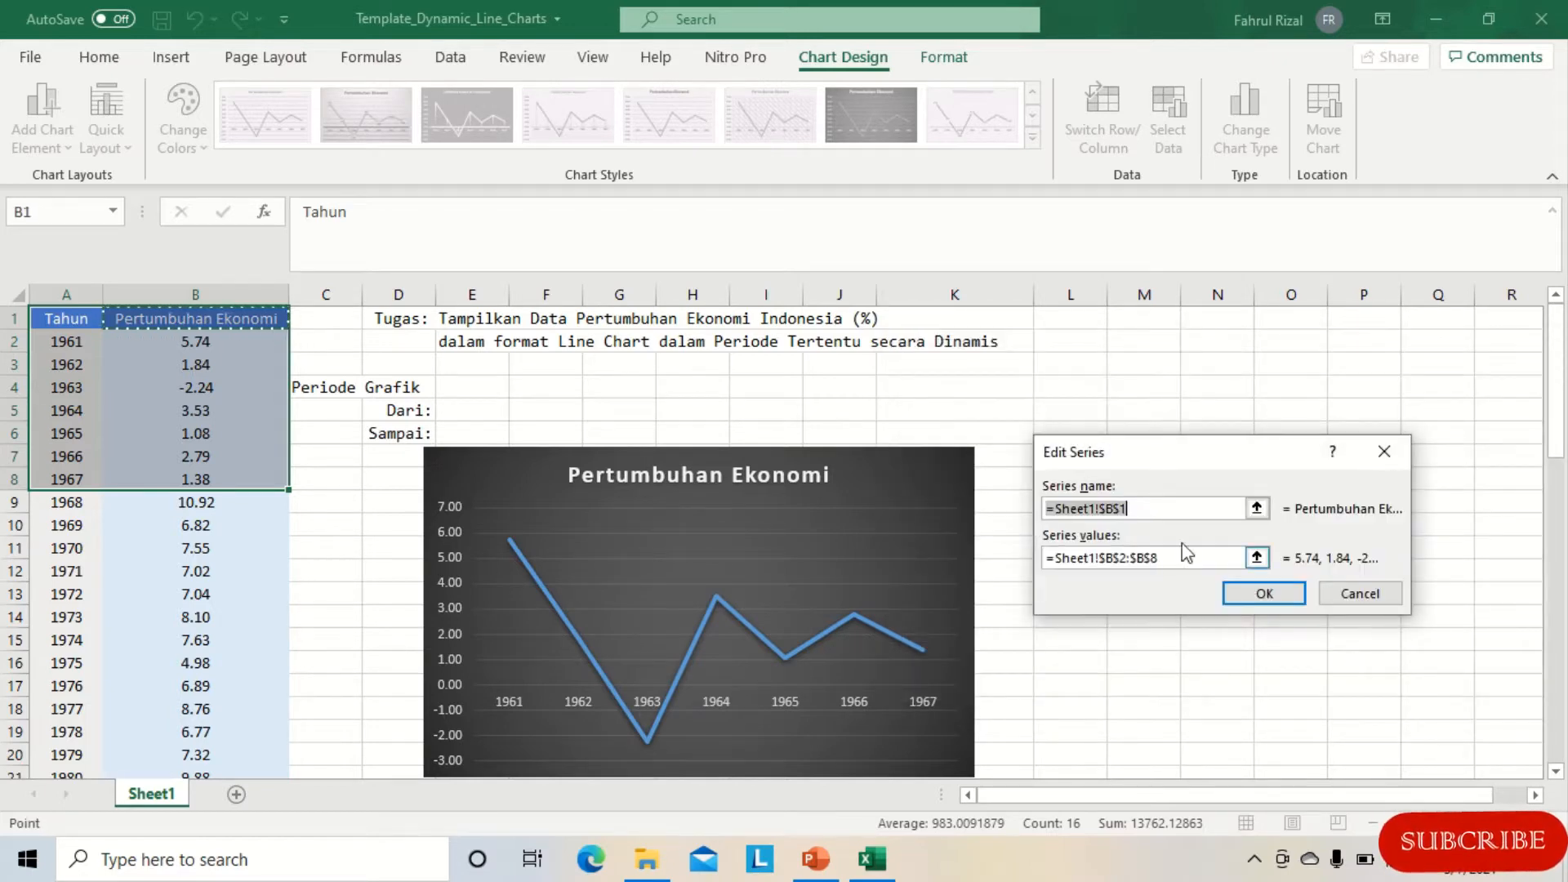
click(1256, 558)
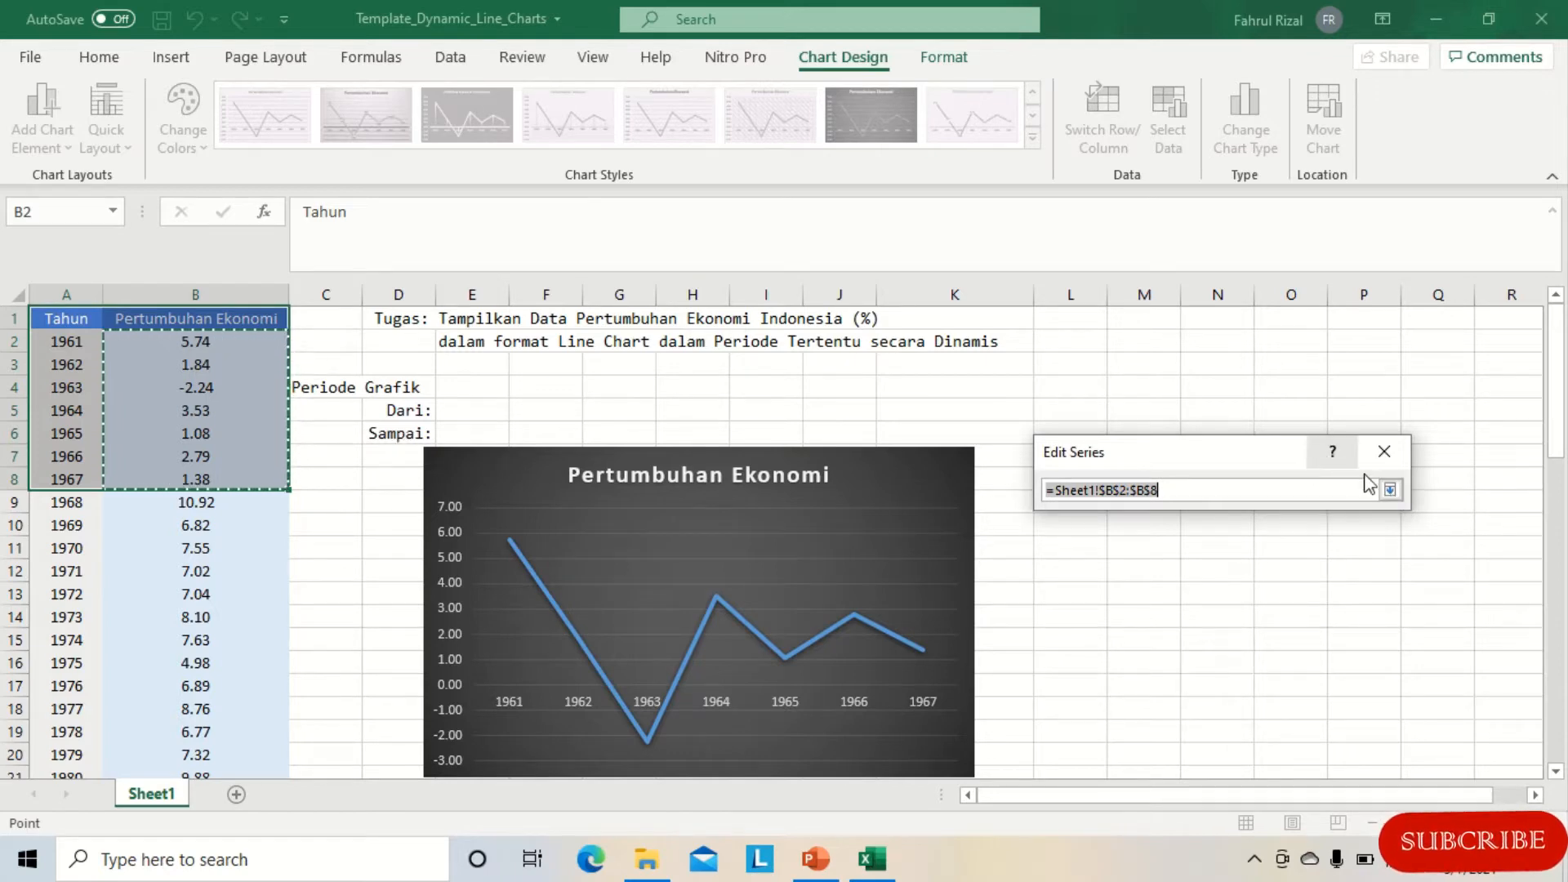
click(1390, 489)
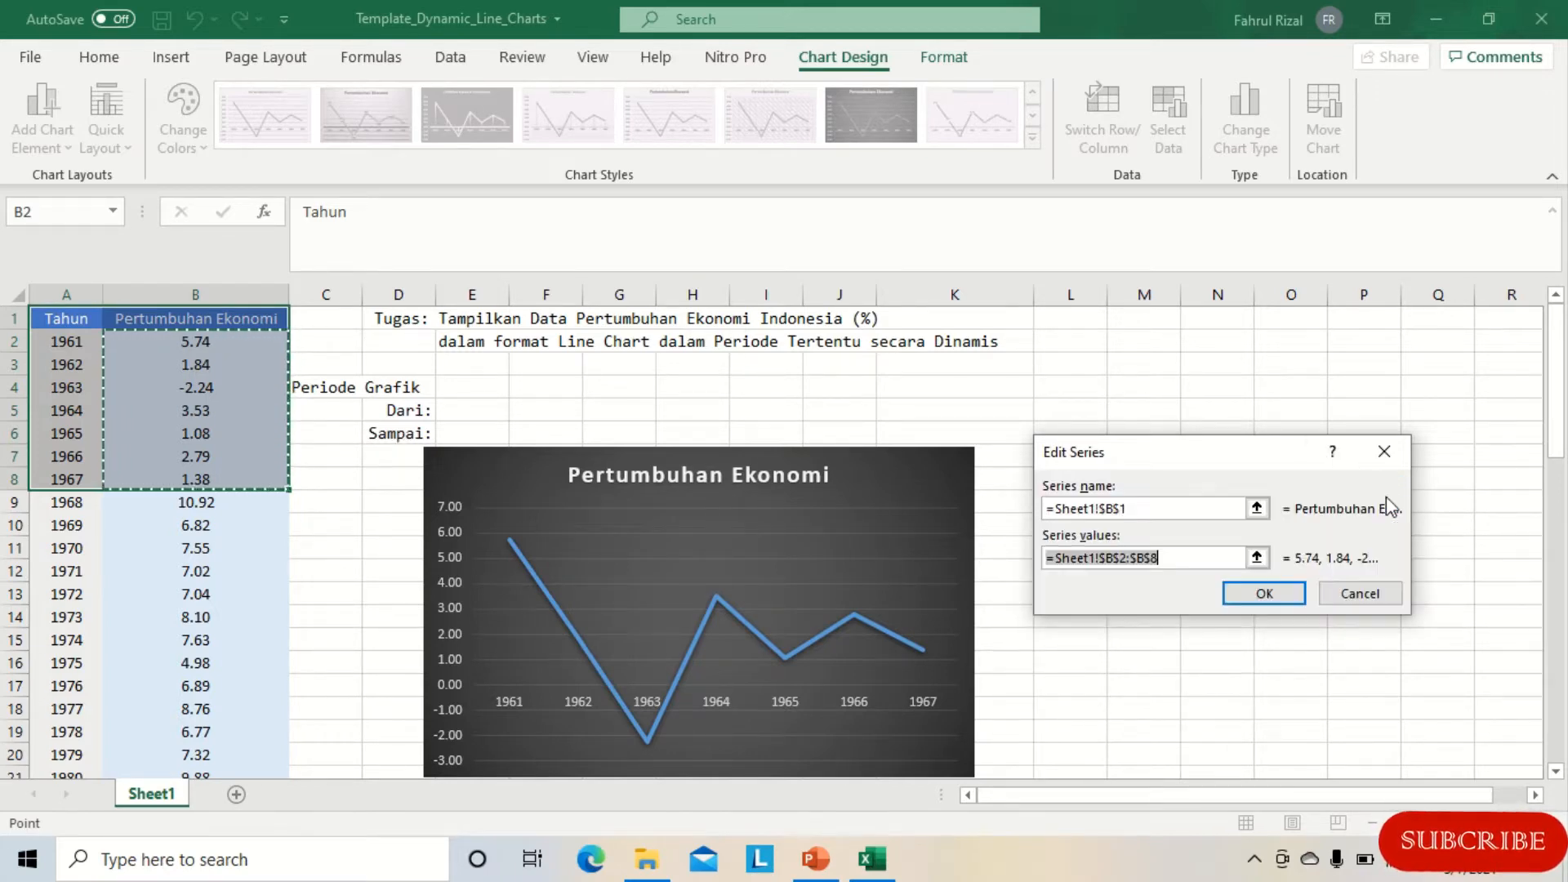
click(1272, 594)
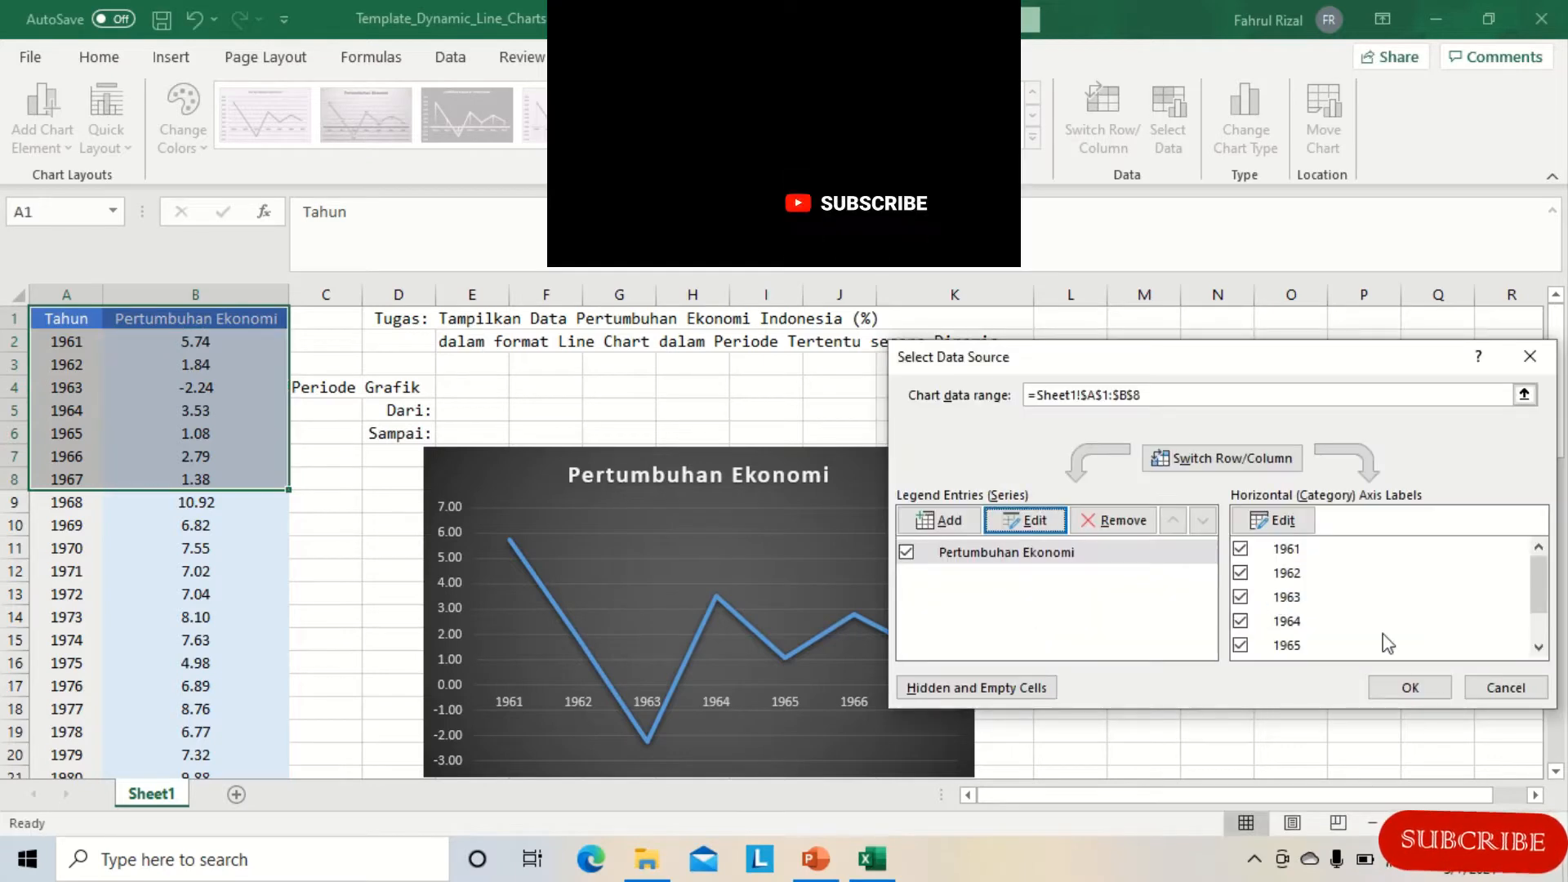
click(1435, 689)
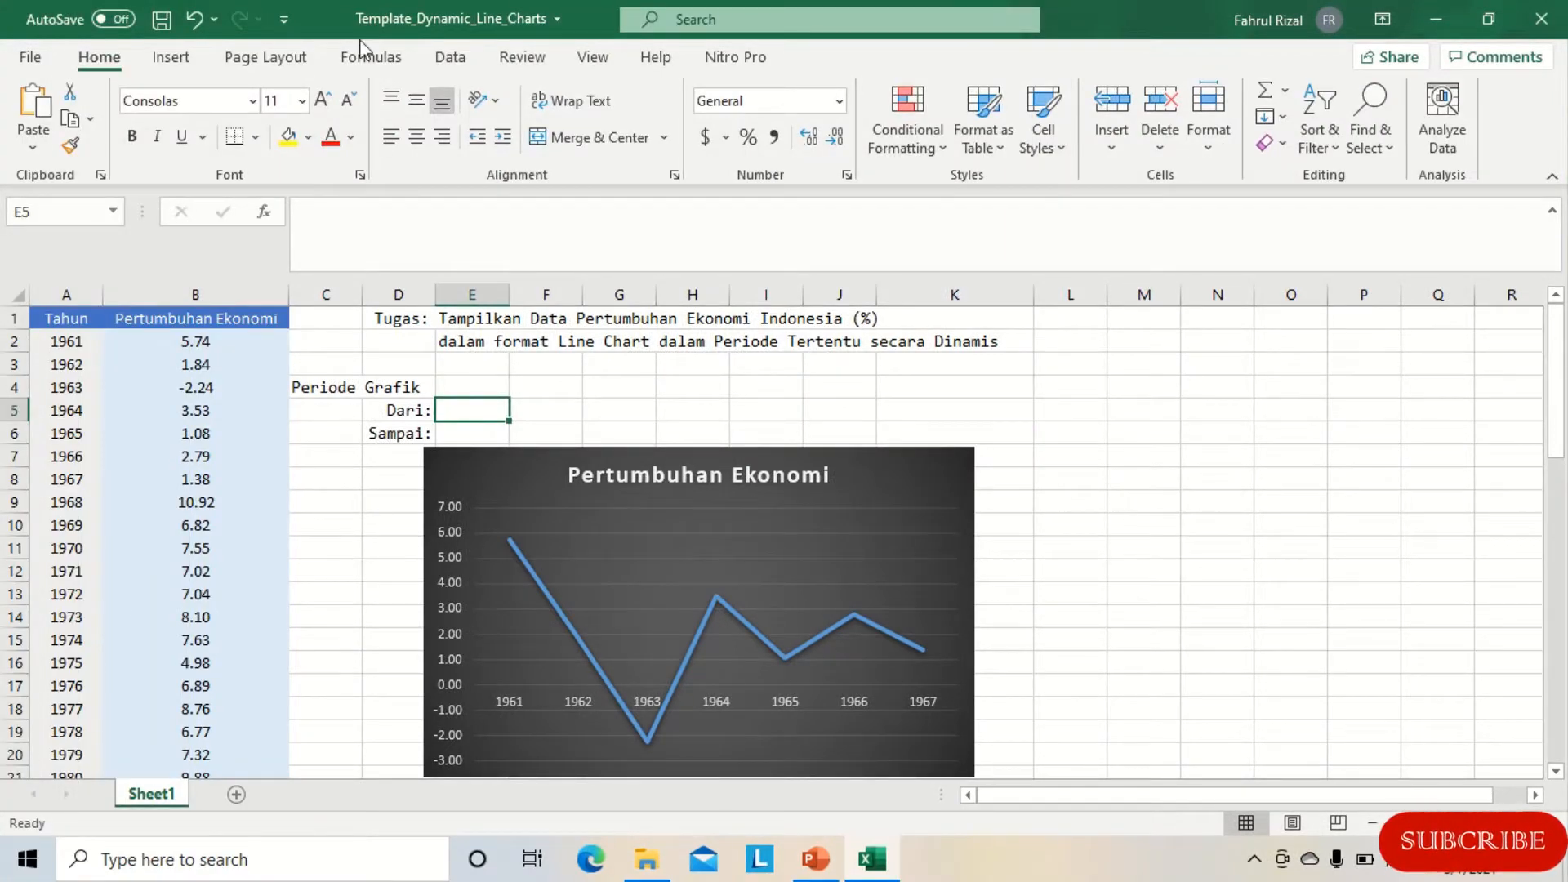
Add List data validation to the Dari cell E5 with the years in $A$2:$A$59 as its source
click(452, 59)
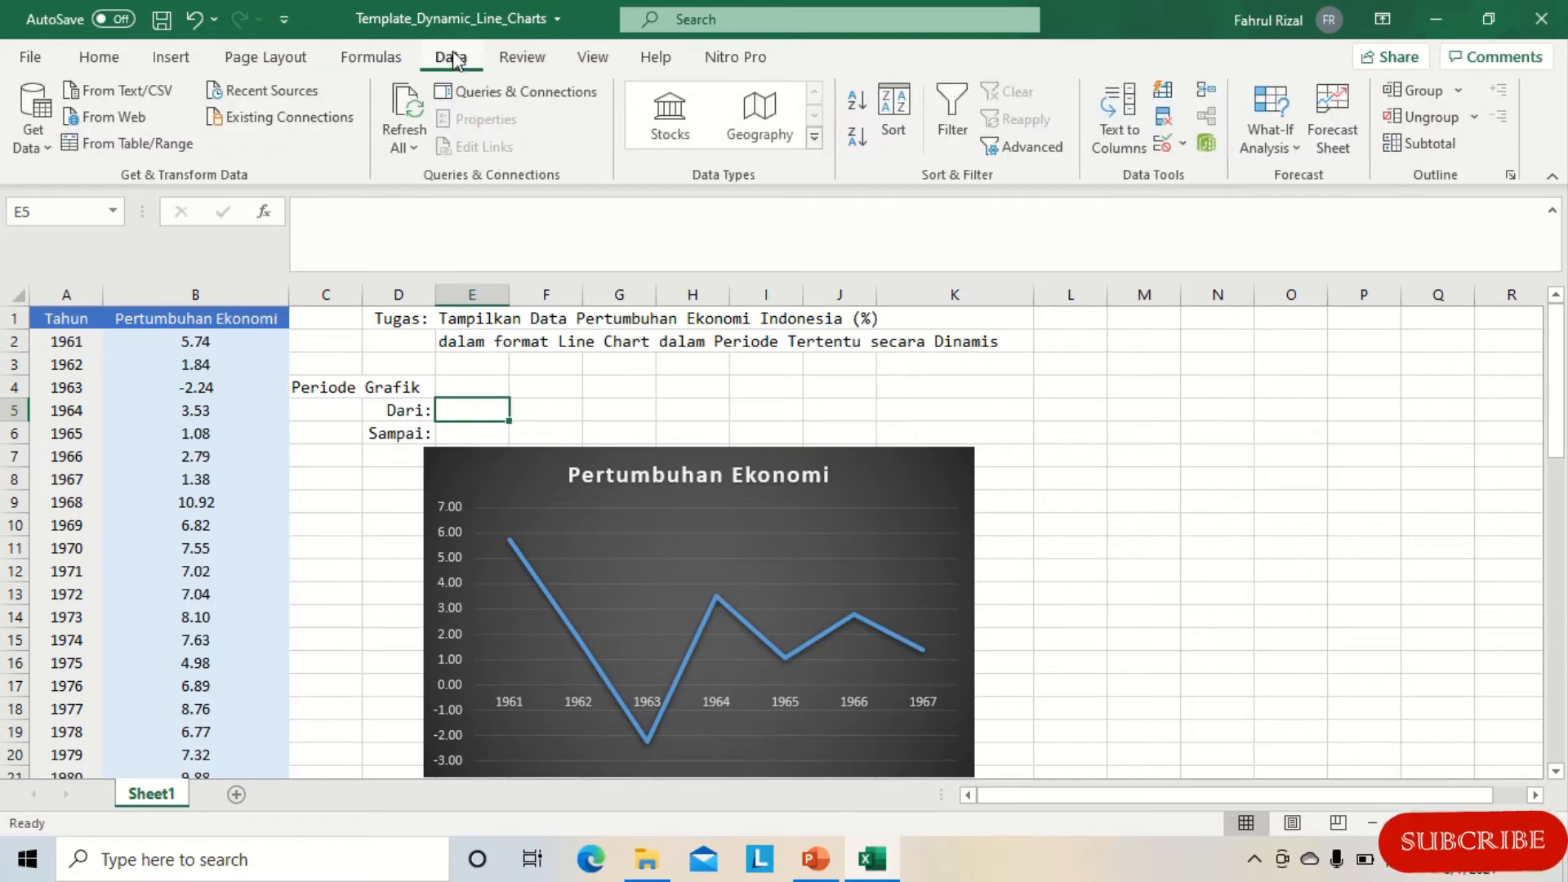
click(1183, 146)
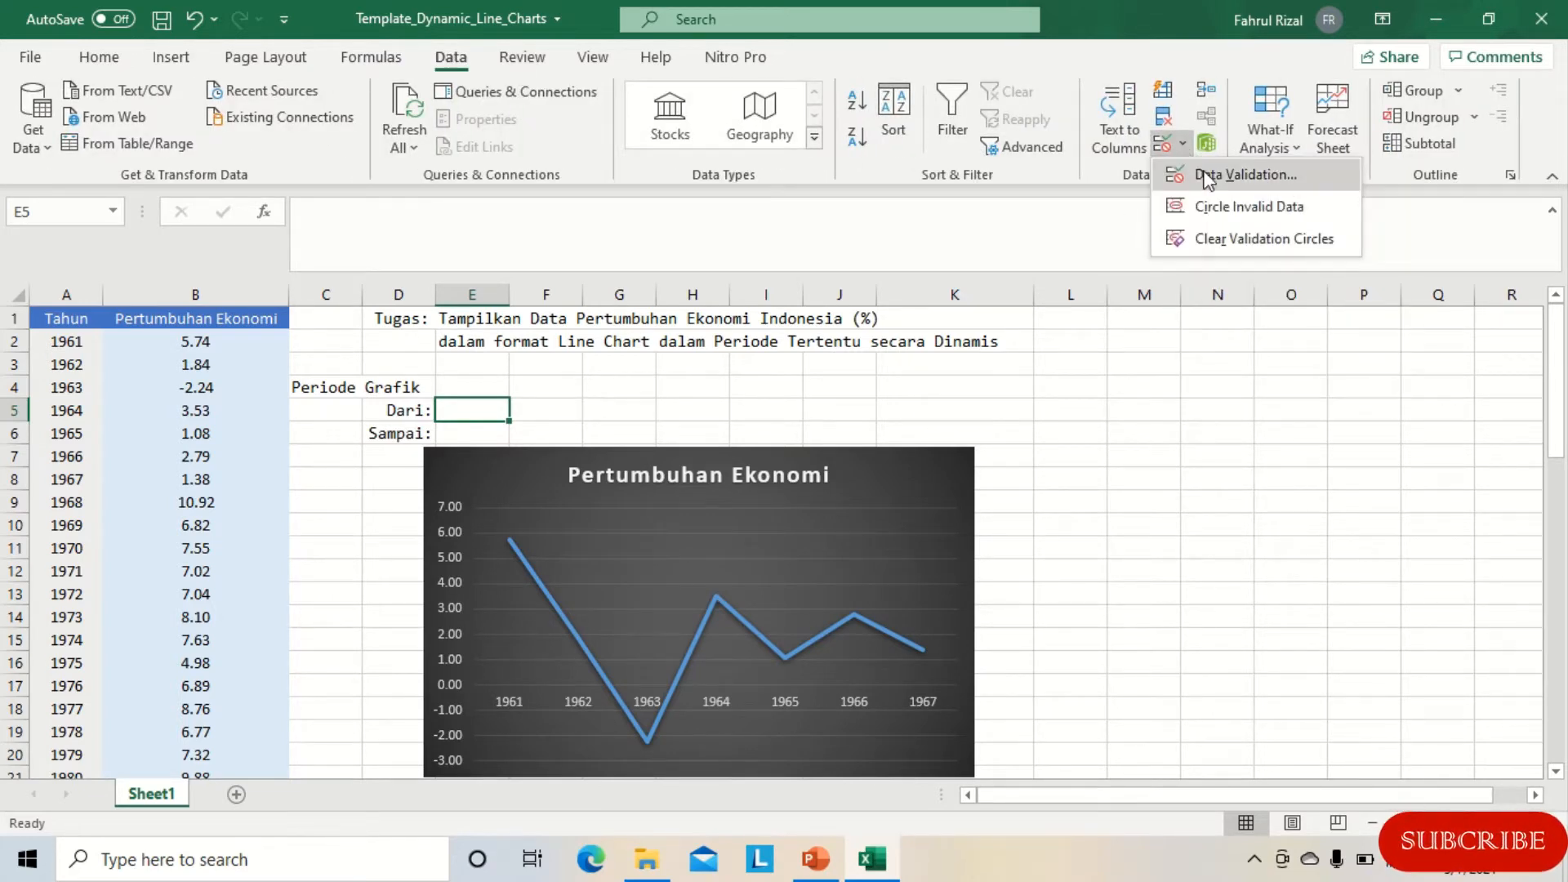
click(1208, 178)
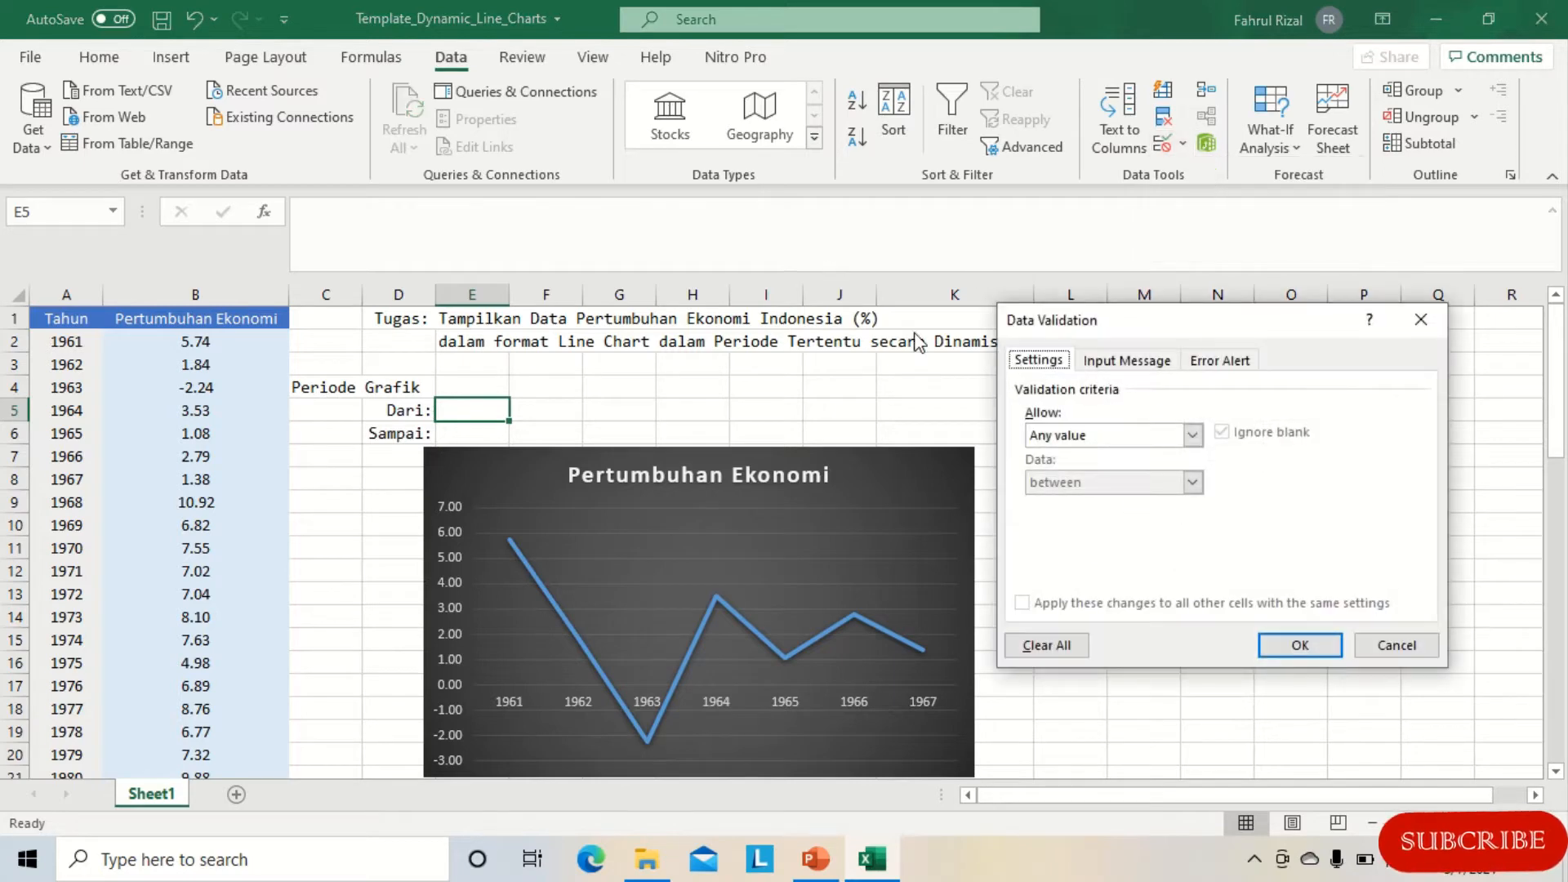
click(1193, 436)
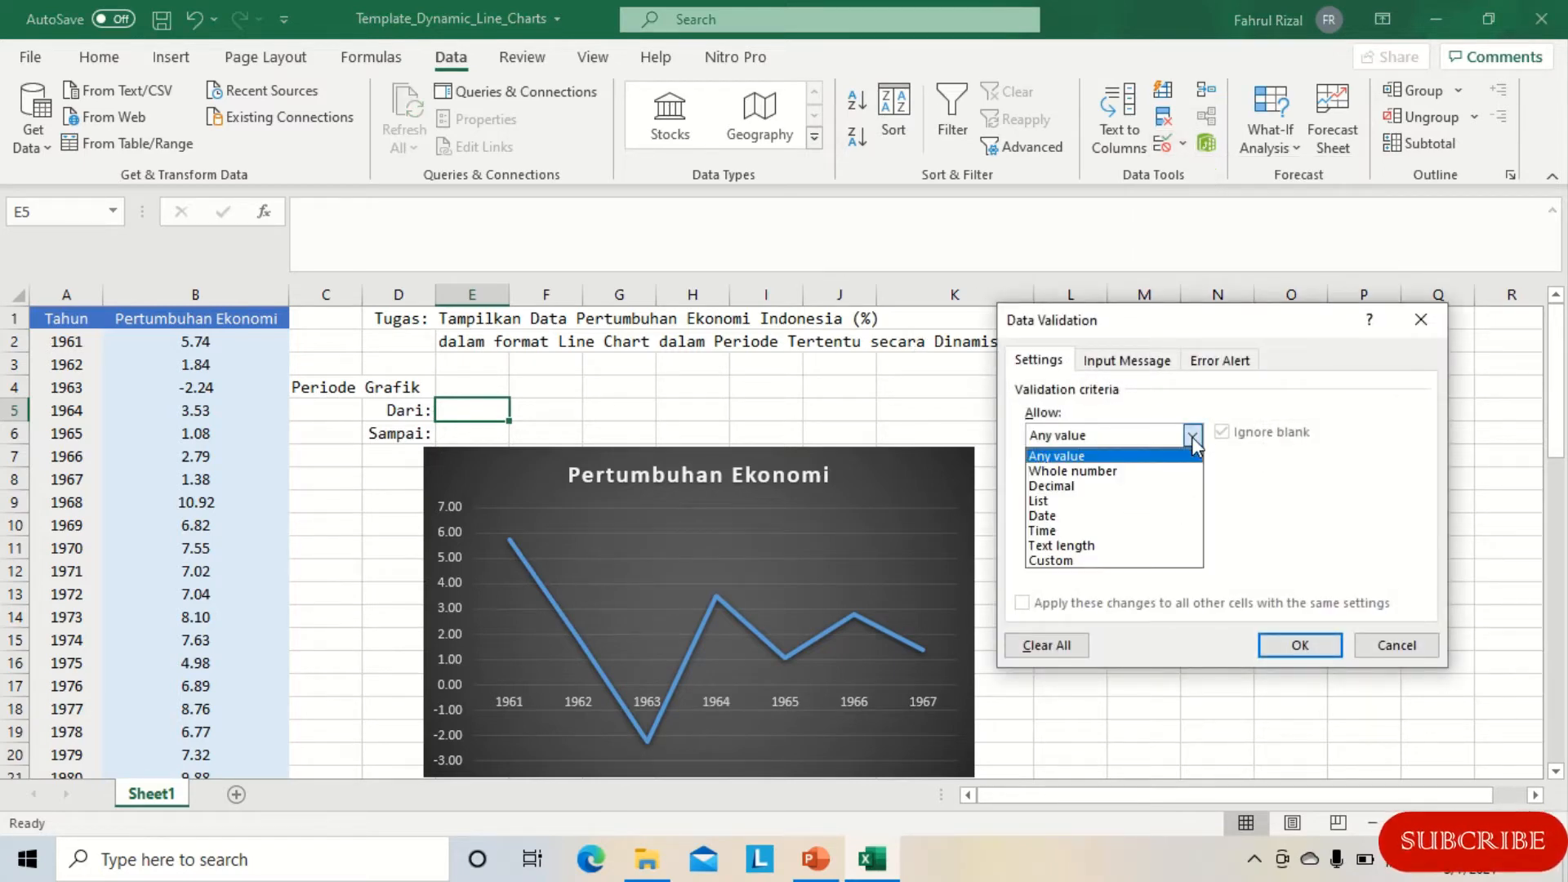
click(1115, 504)
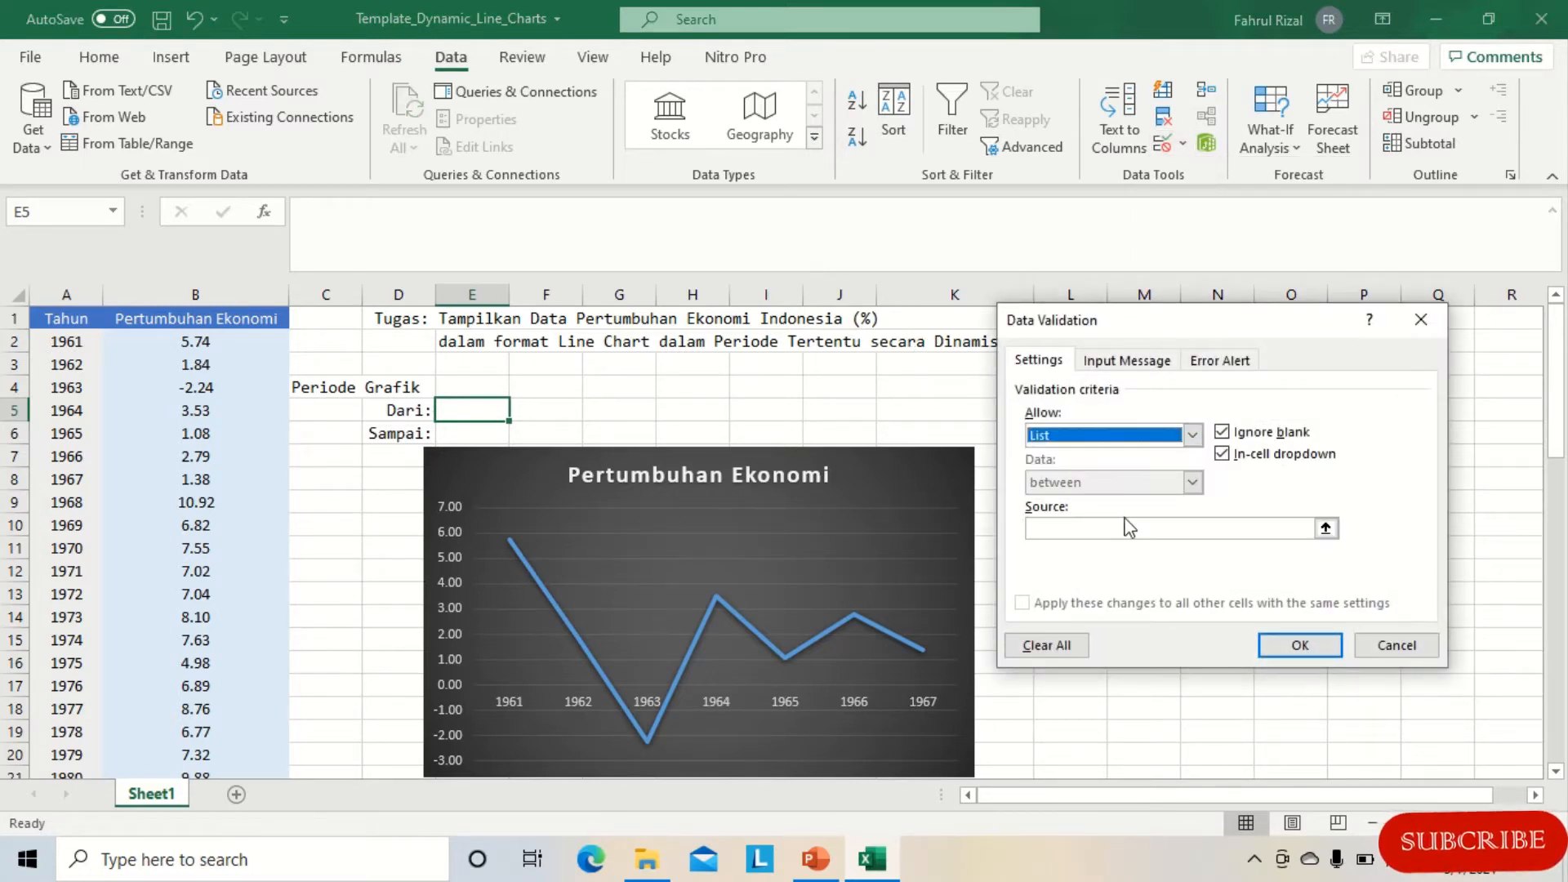
click(1327, 529)
click(64, 340)
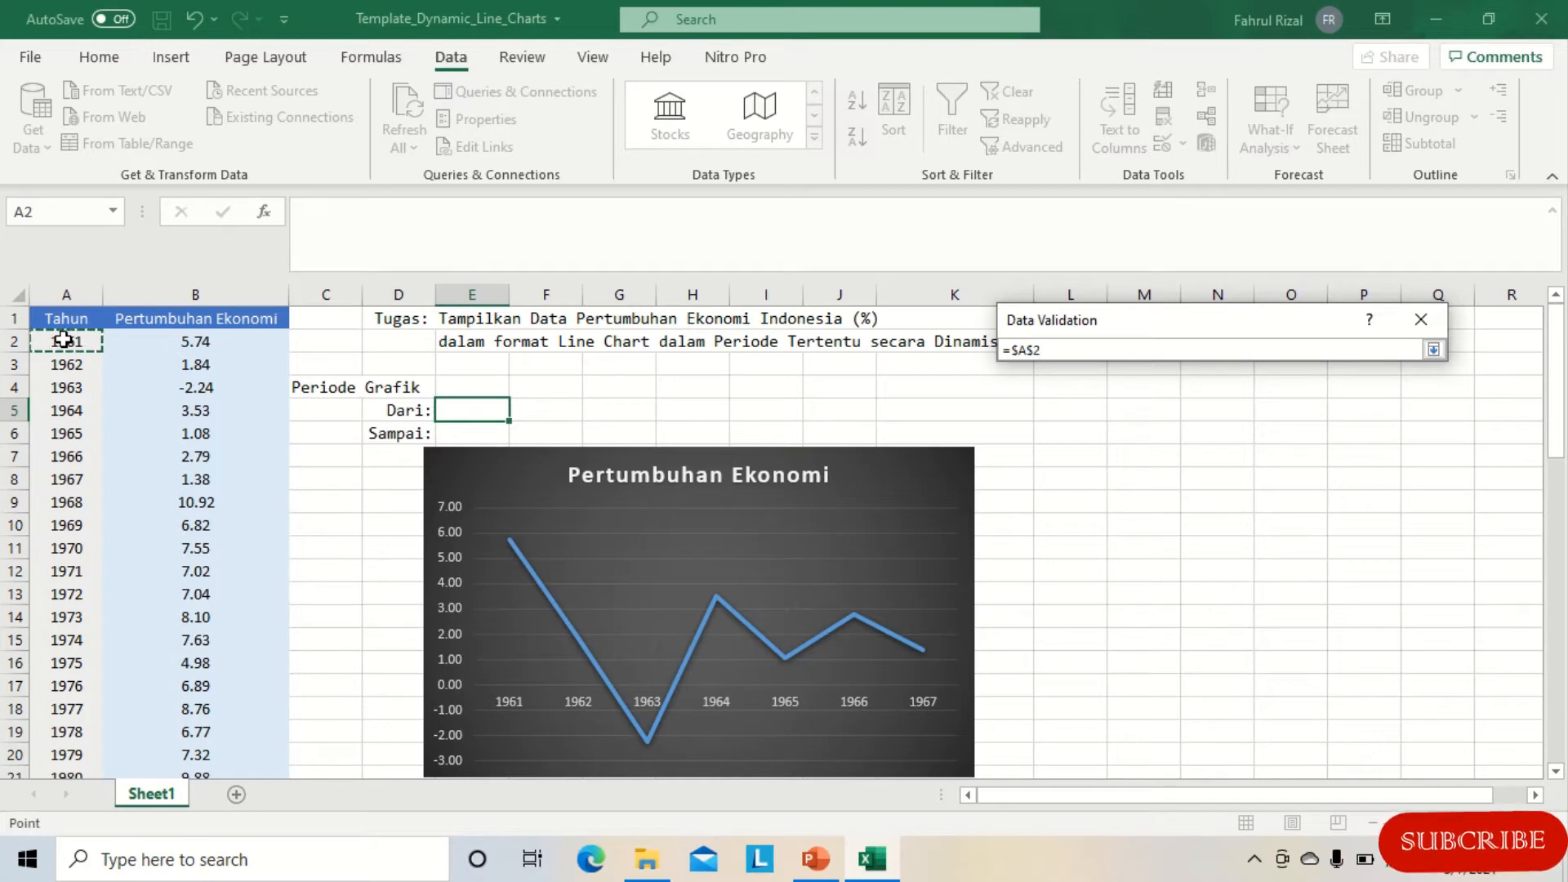
key(ctrl+shift+Down)
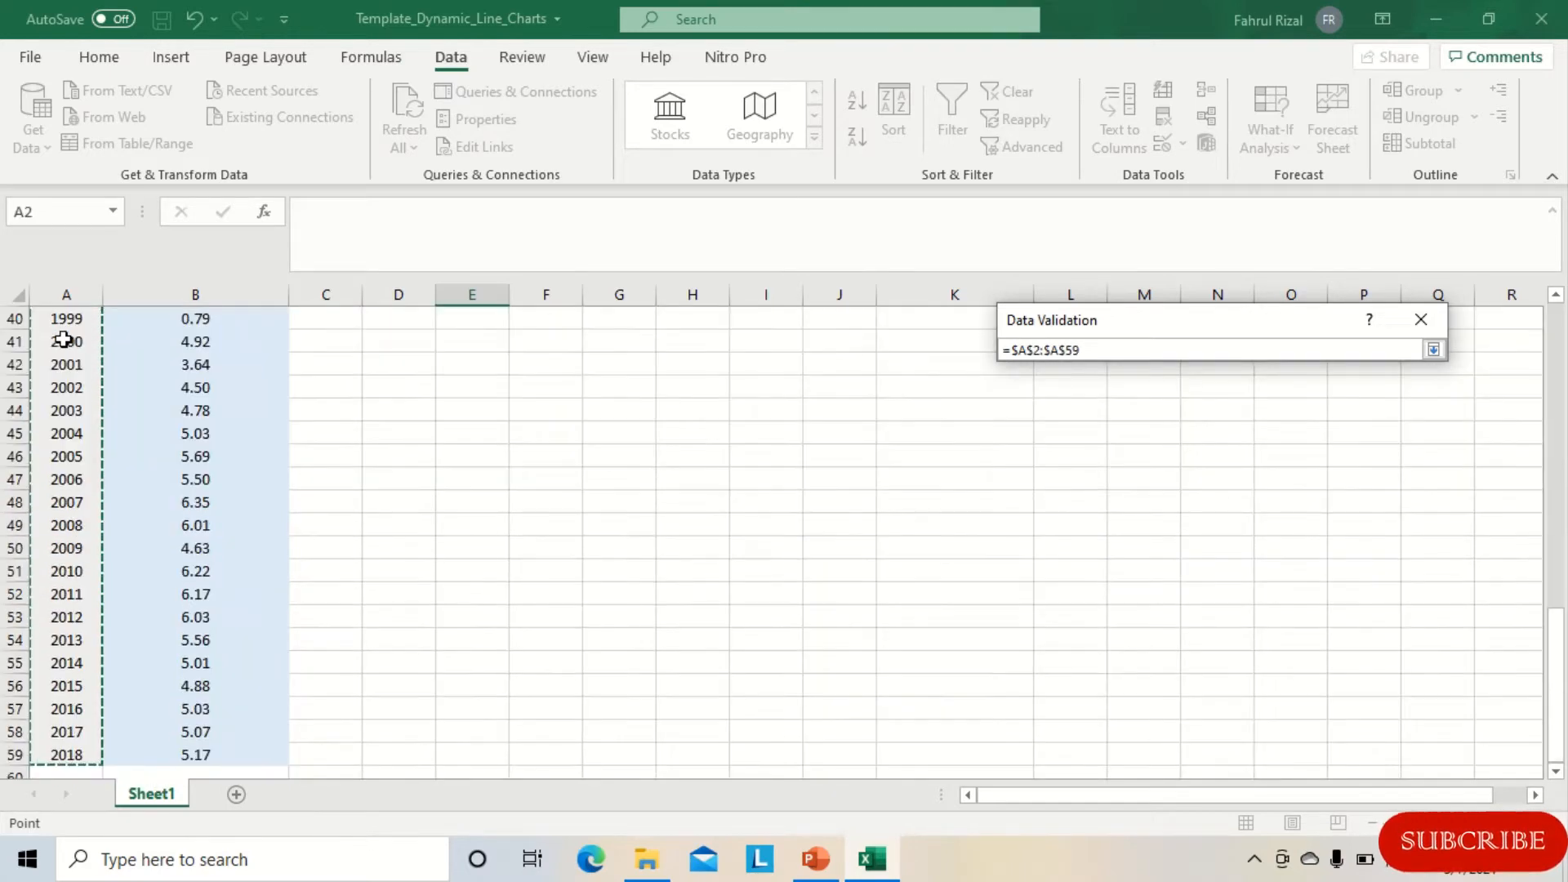
click(1433, 350)
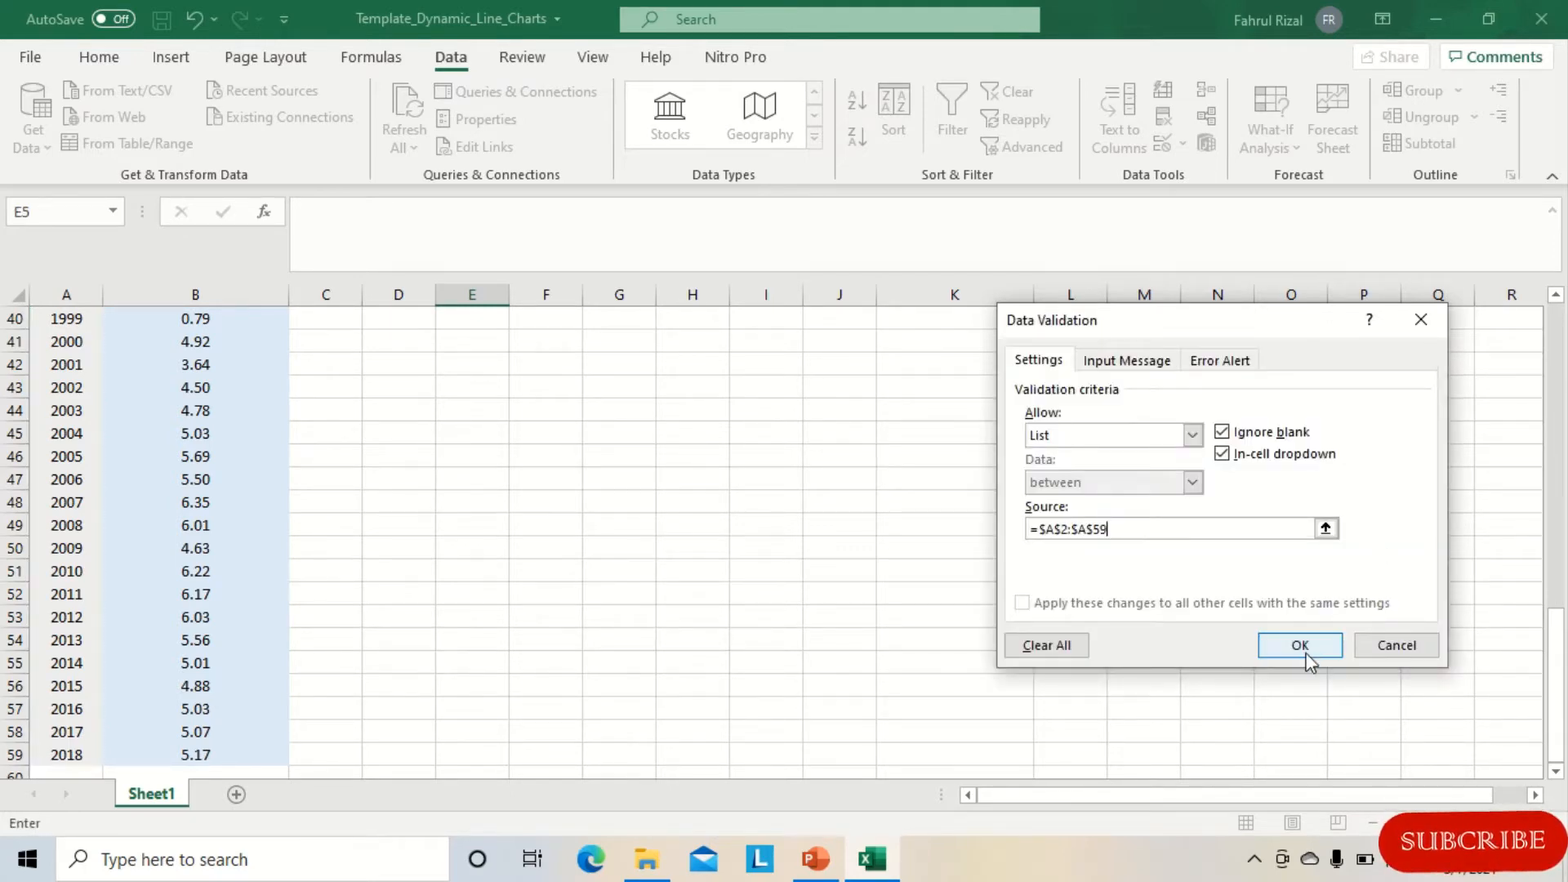
click(1306, 659)
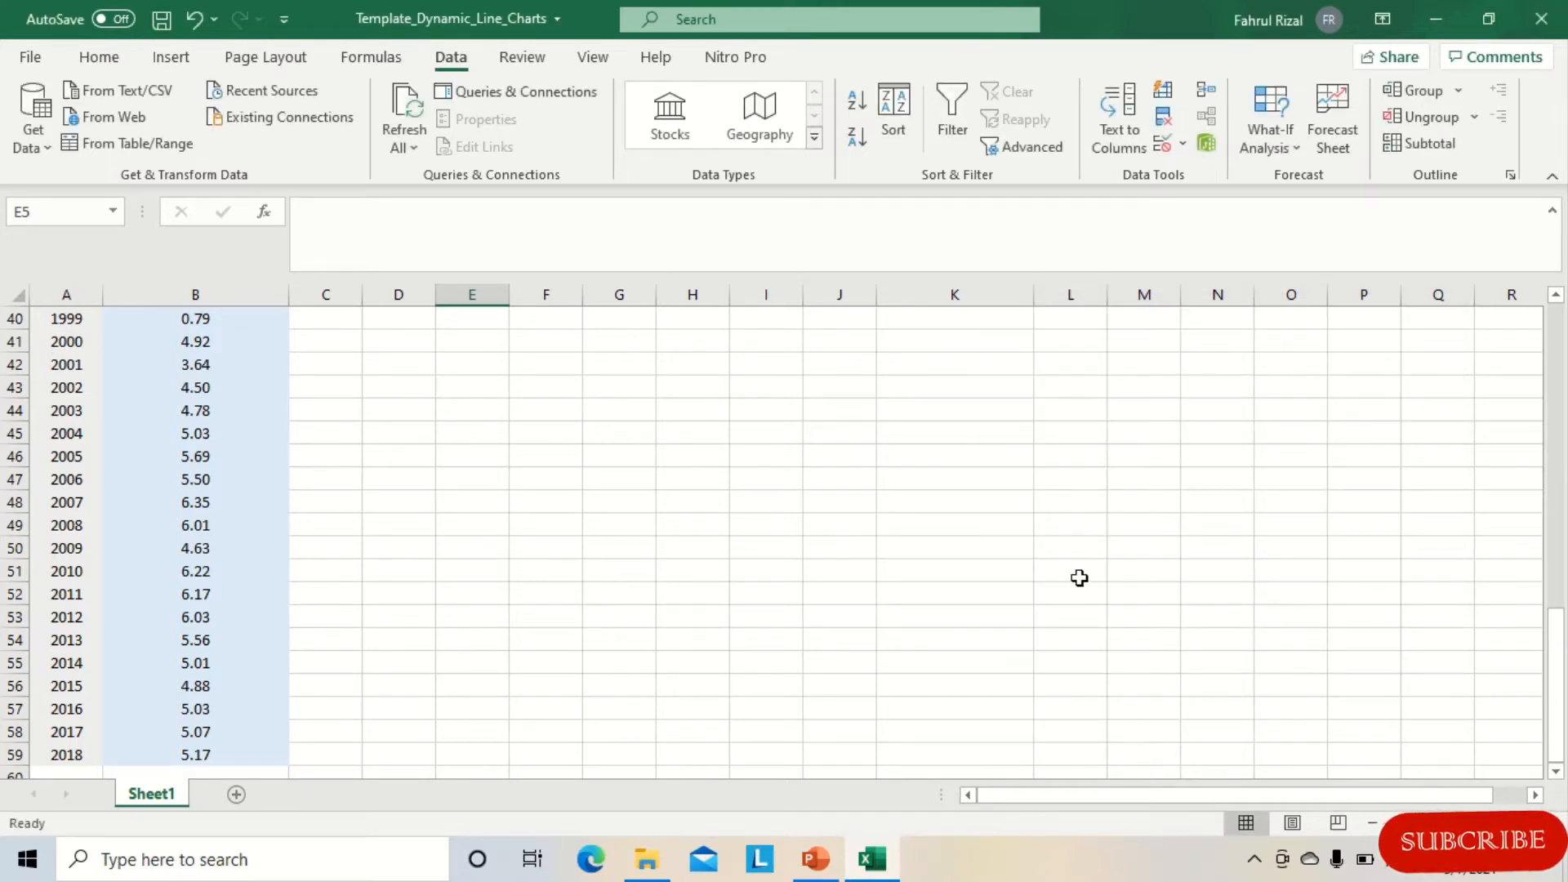
Check the year choices in the Dari cell's dropdown list through to the last year
scroll(1079, 577, up, 13)
click(490, 389)
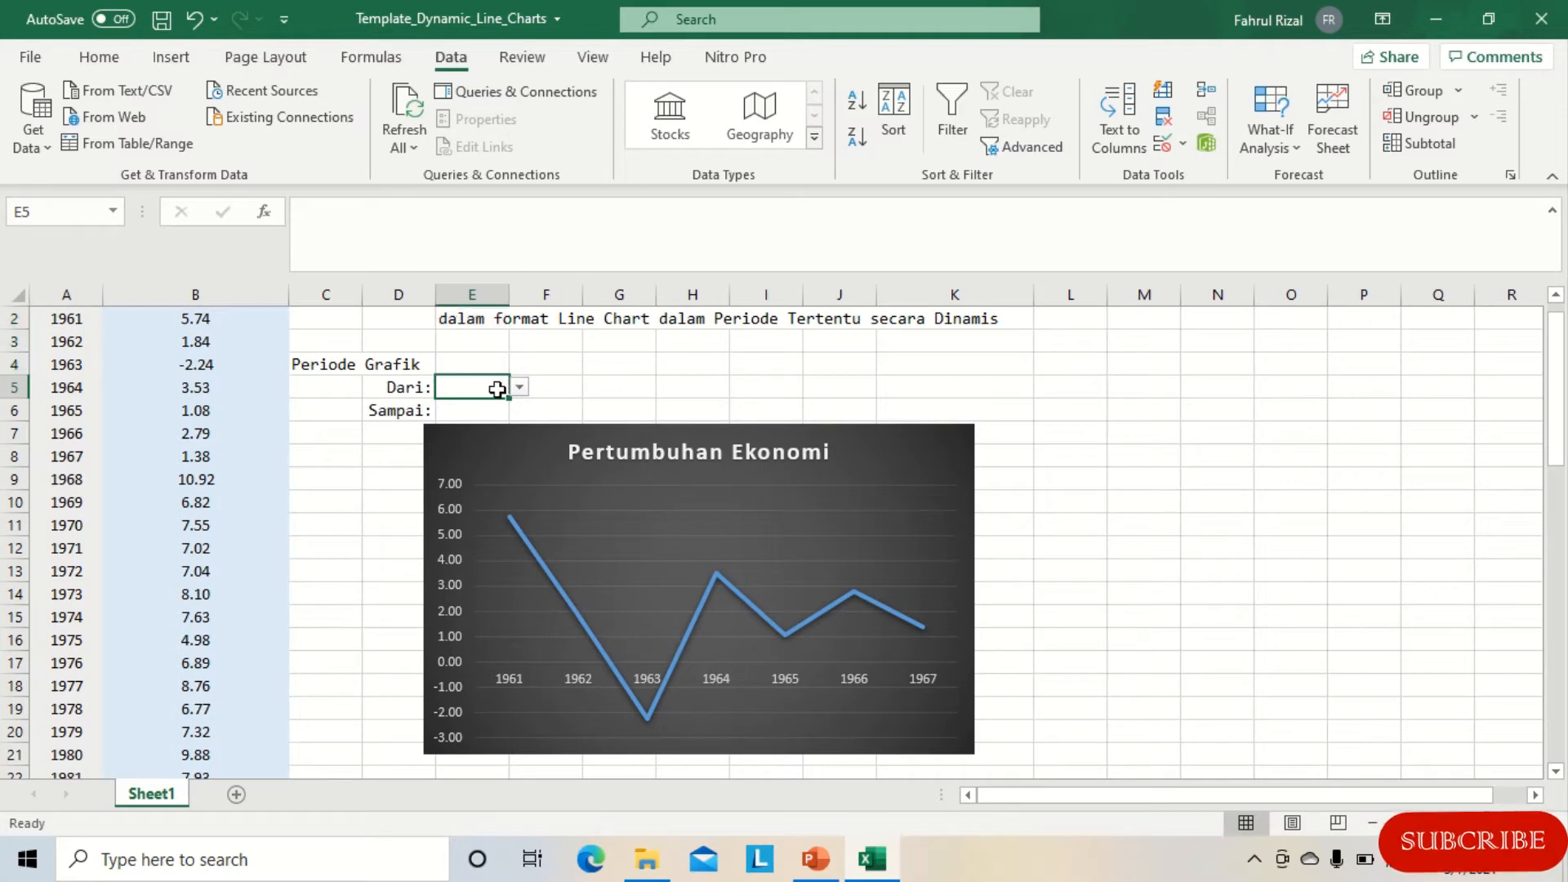
click(520, 387)
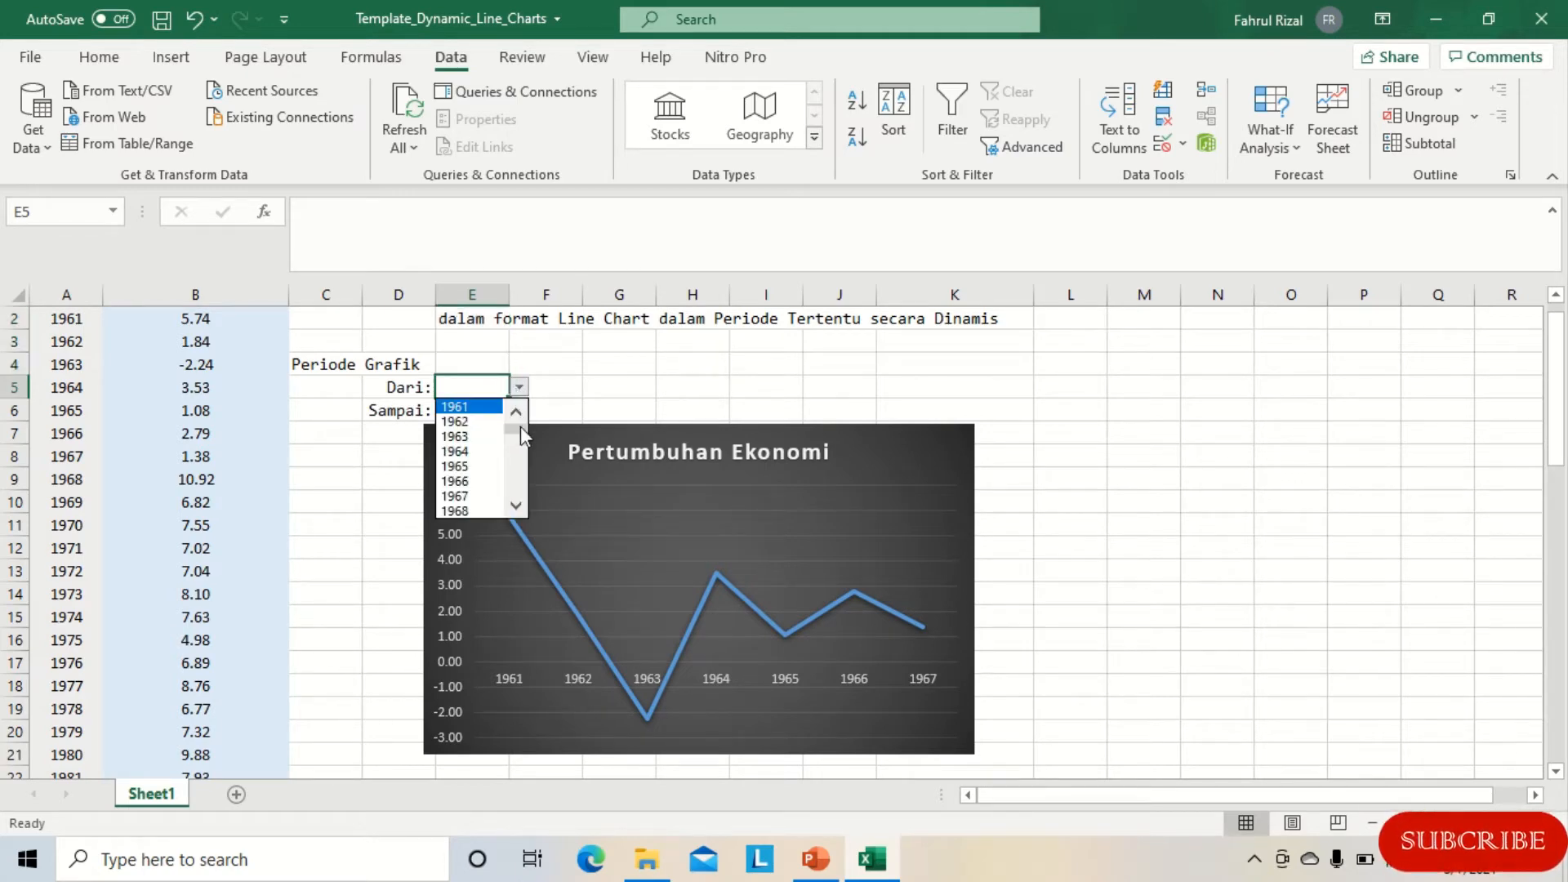
drag(521, 426, 518, 503)
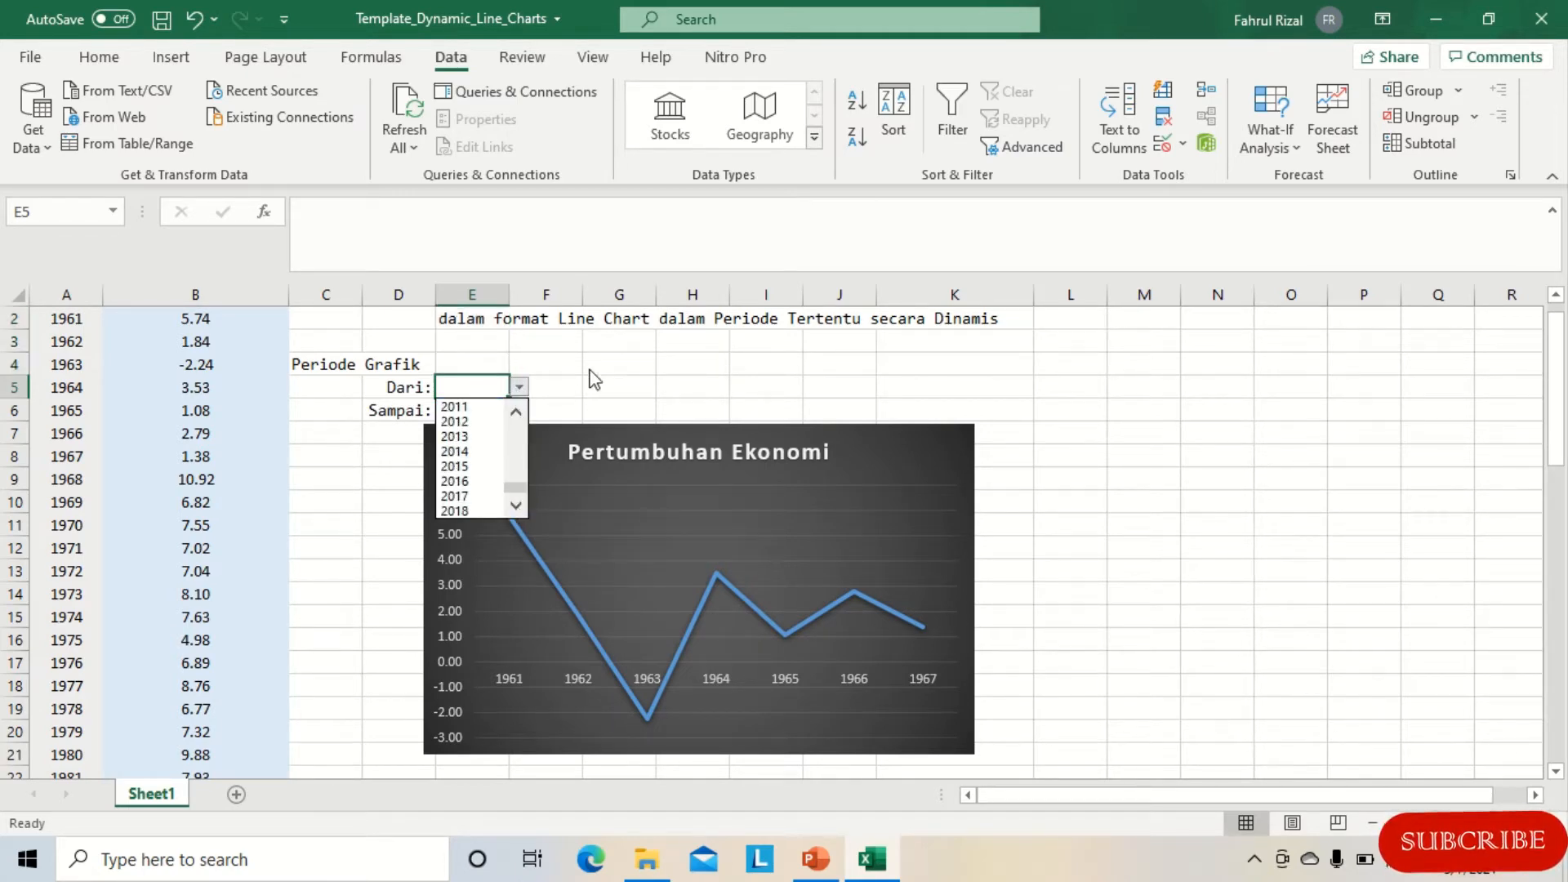
Copy the Dari cell E5 with its year dropdown to the Sampai cell E6 and check the pasted list
click(594, 379)
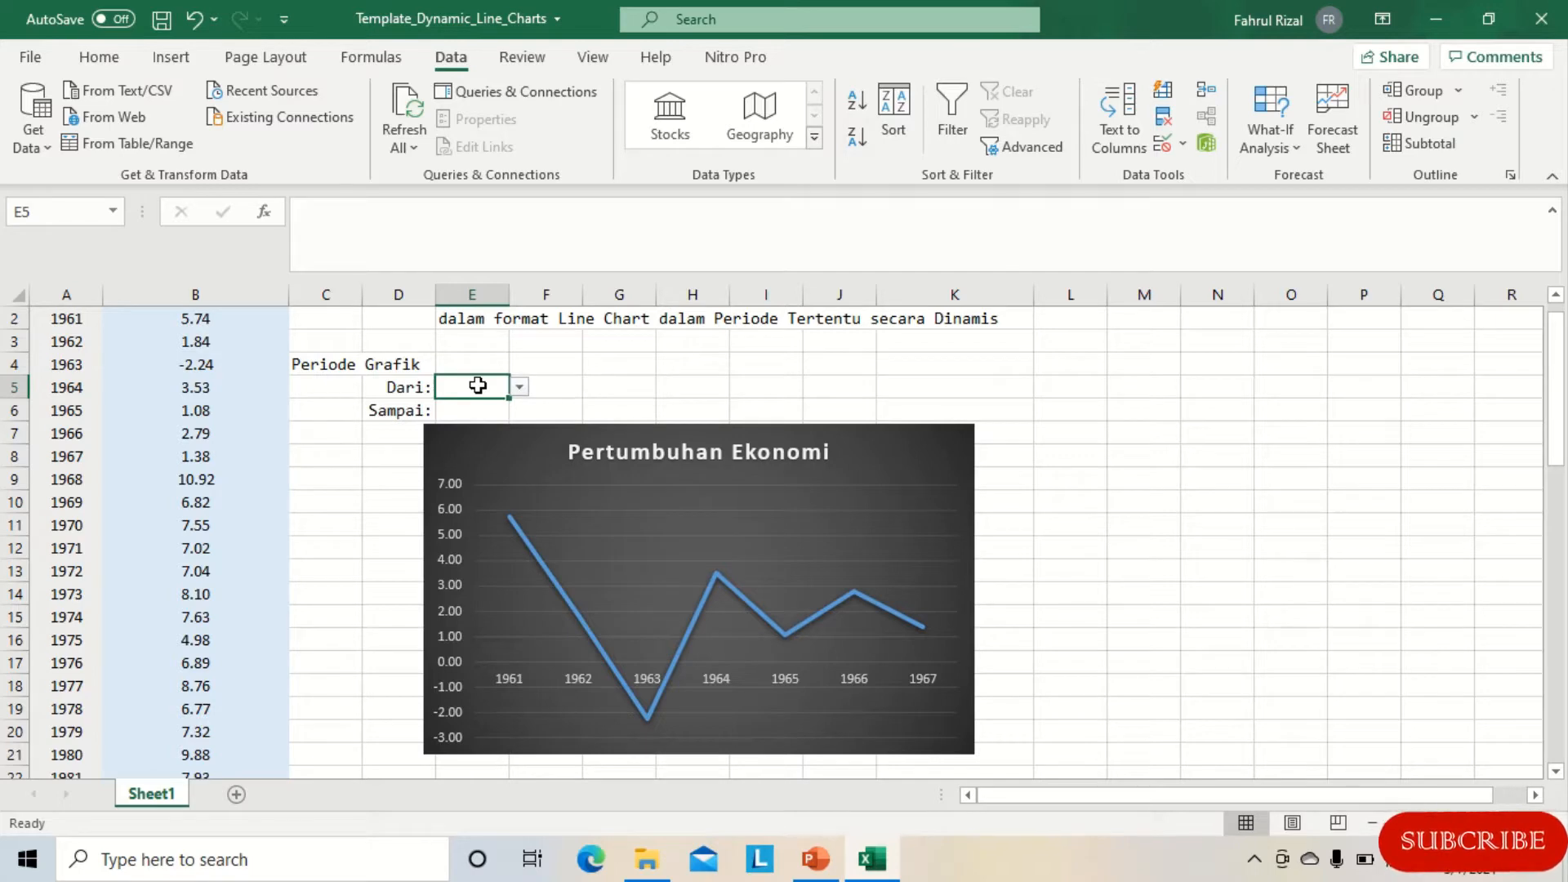
key(ctrl+c)
click(480, 409)
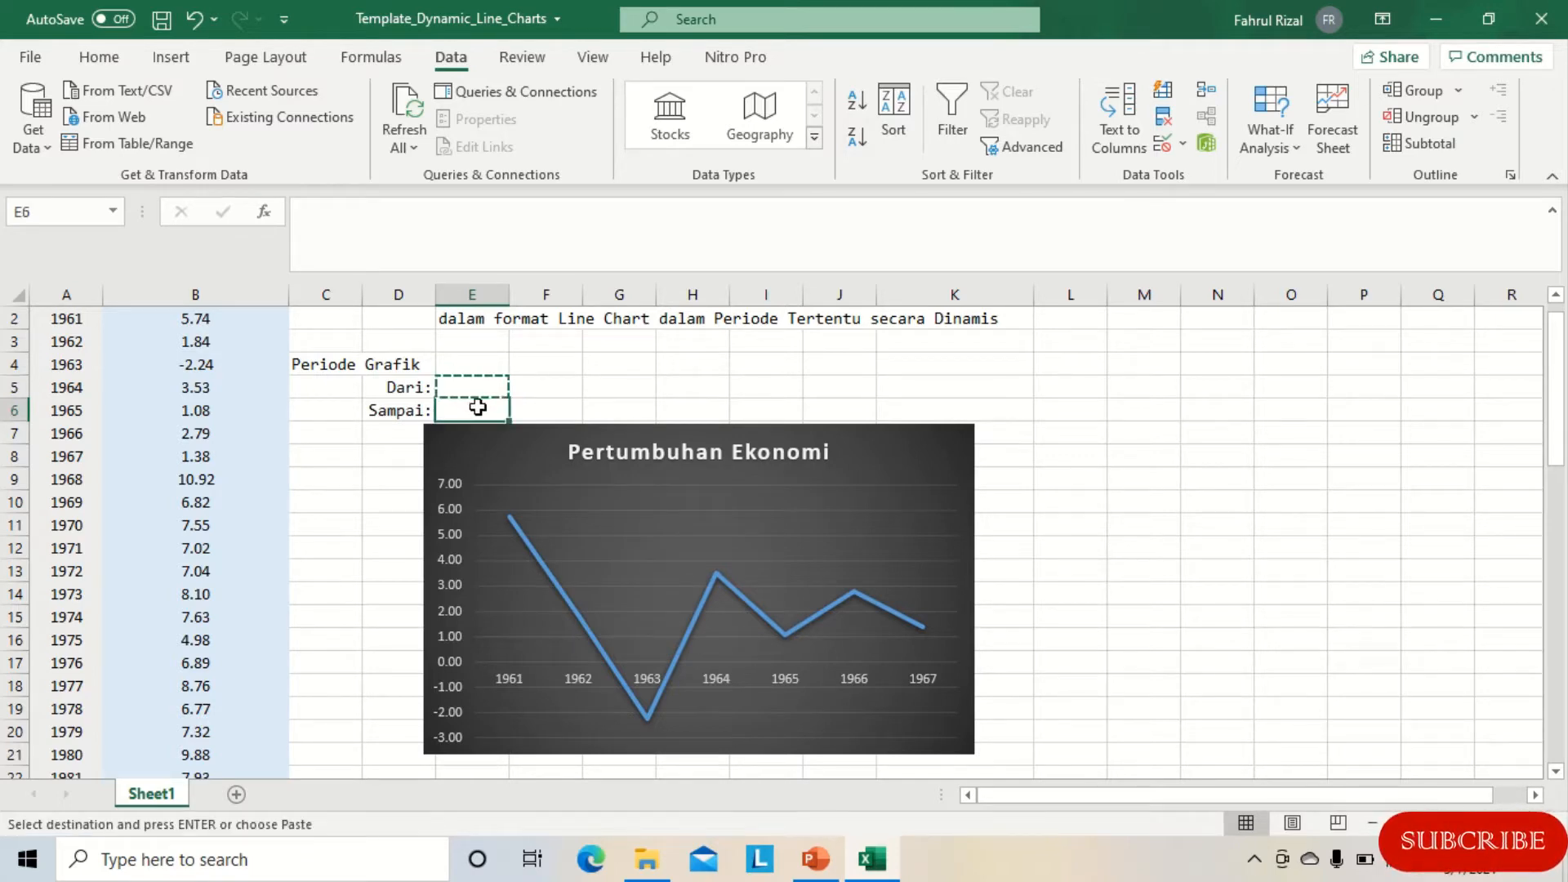
key(ctrl+v)
click(519, 410)
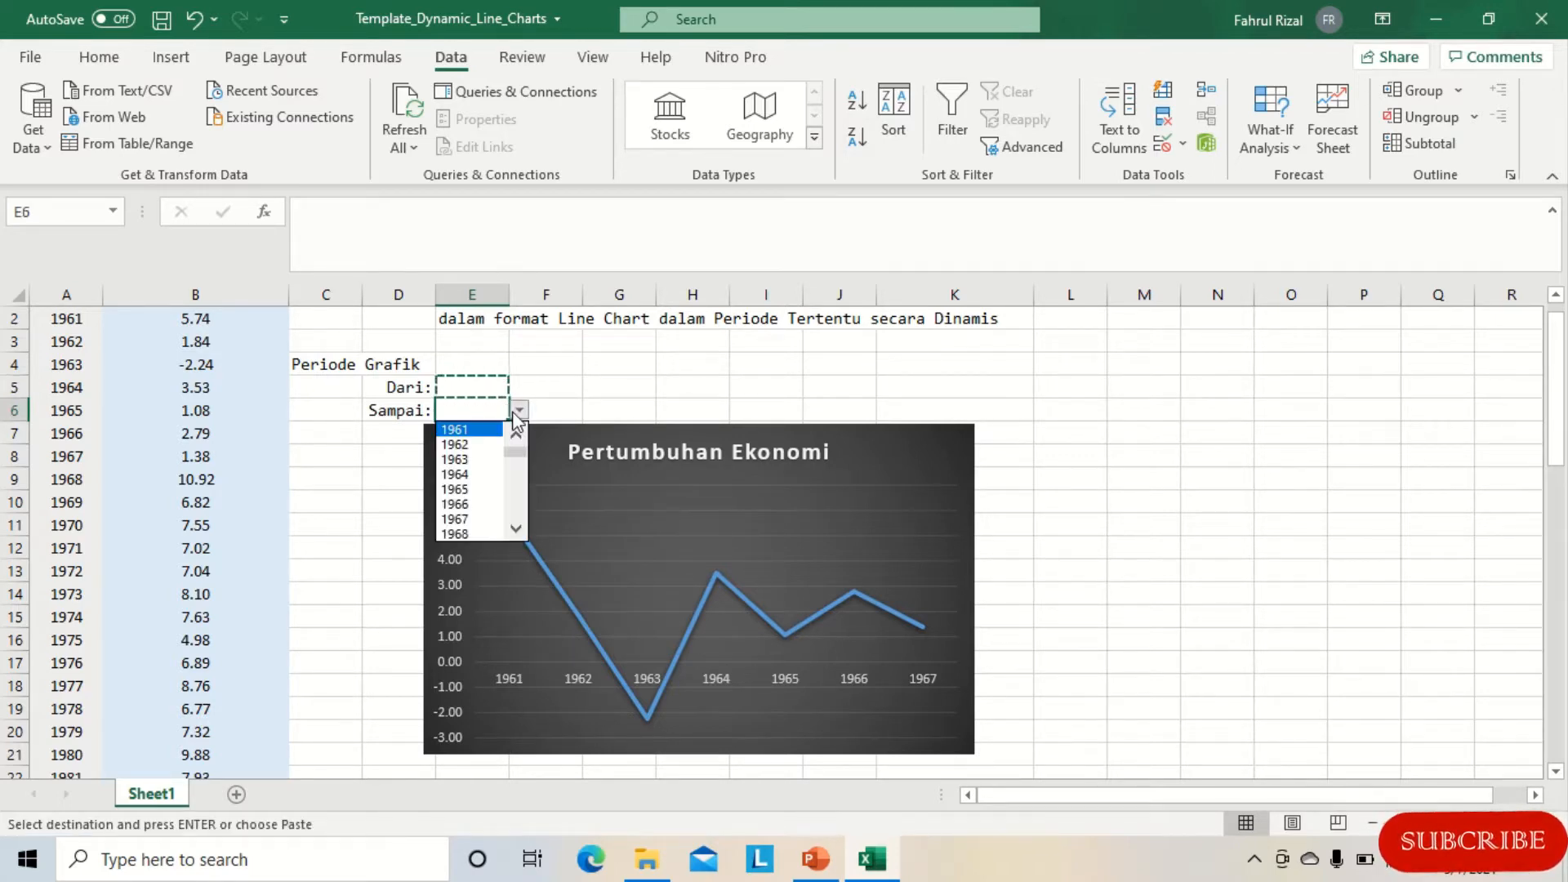
click(519, 410)
Choose 1961 as the Dari year in E5 and 1967 as the Sampai year in E6
click(474, 387)
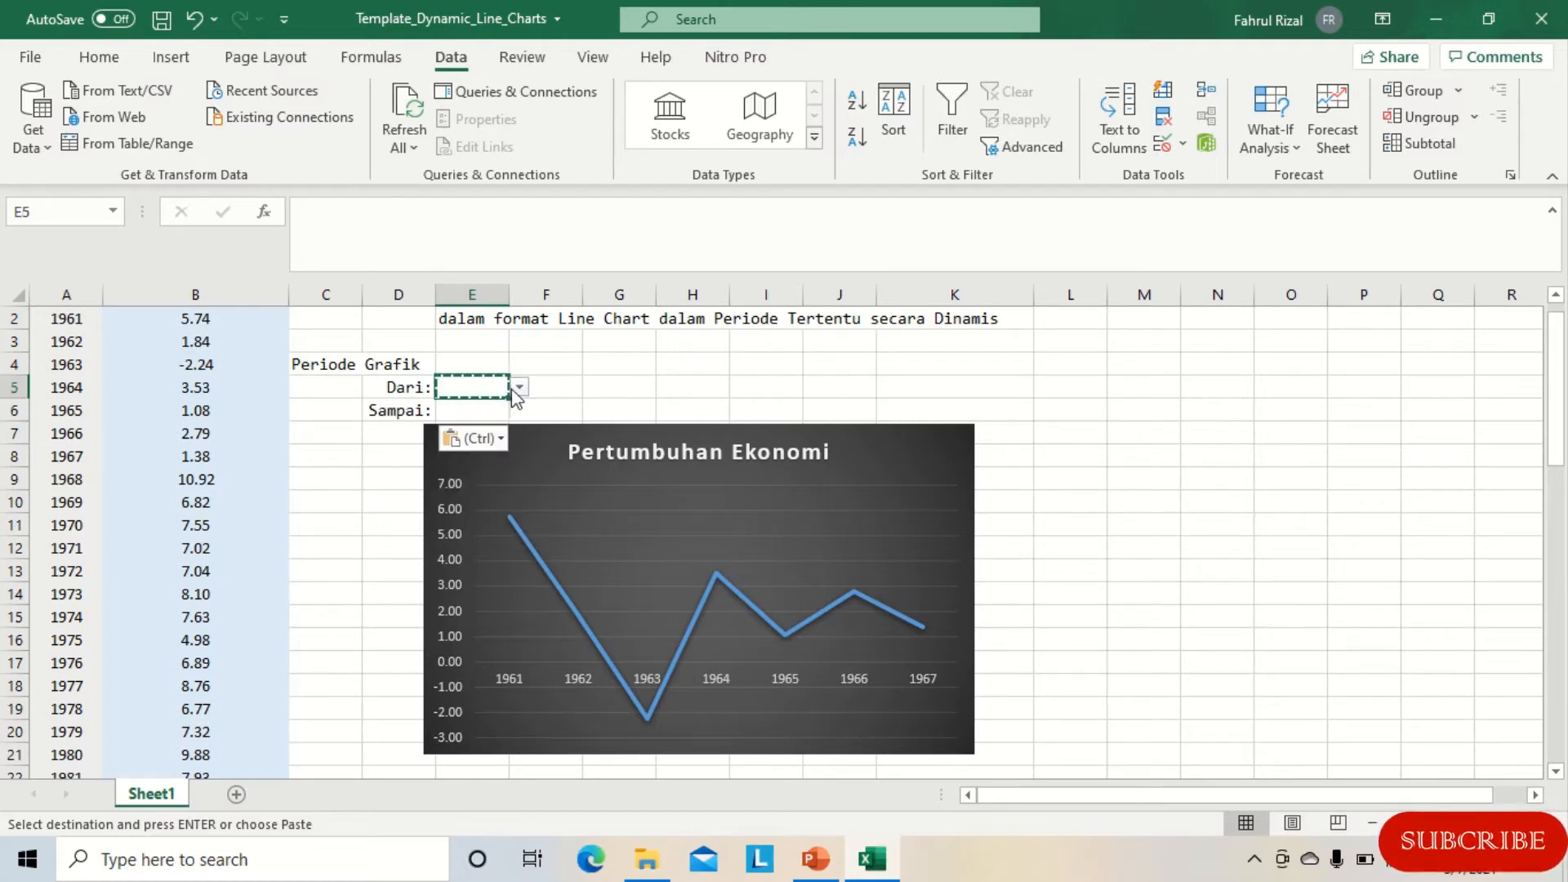
click(519, 387)
click(482, 406)
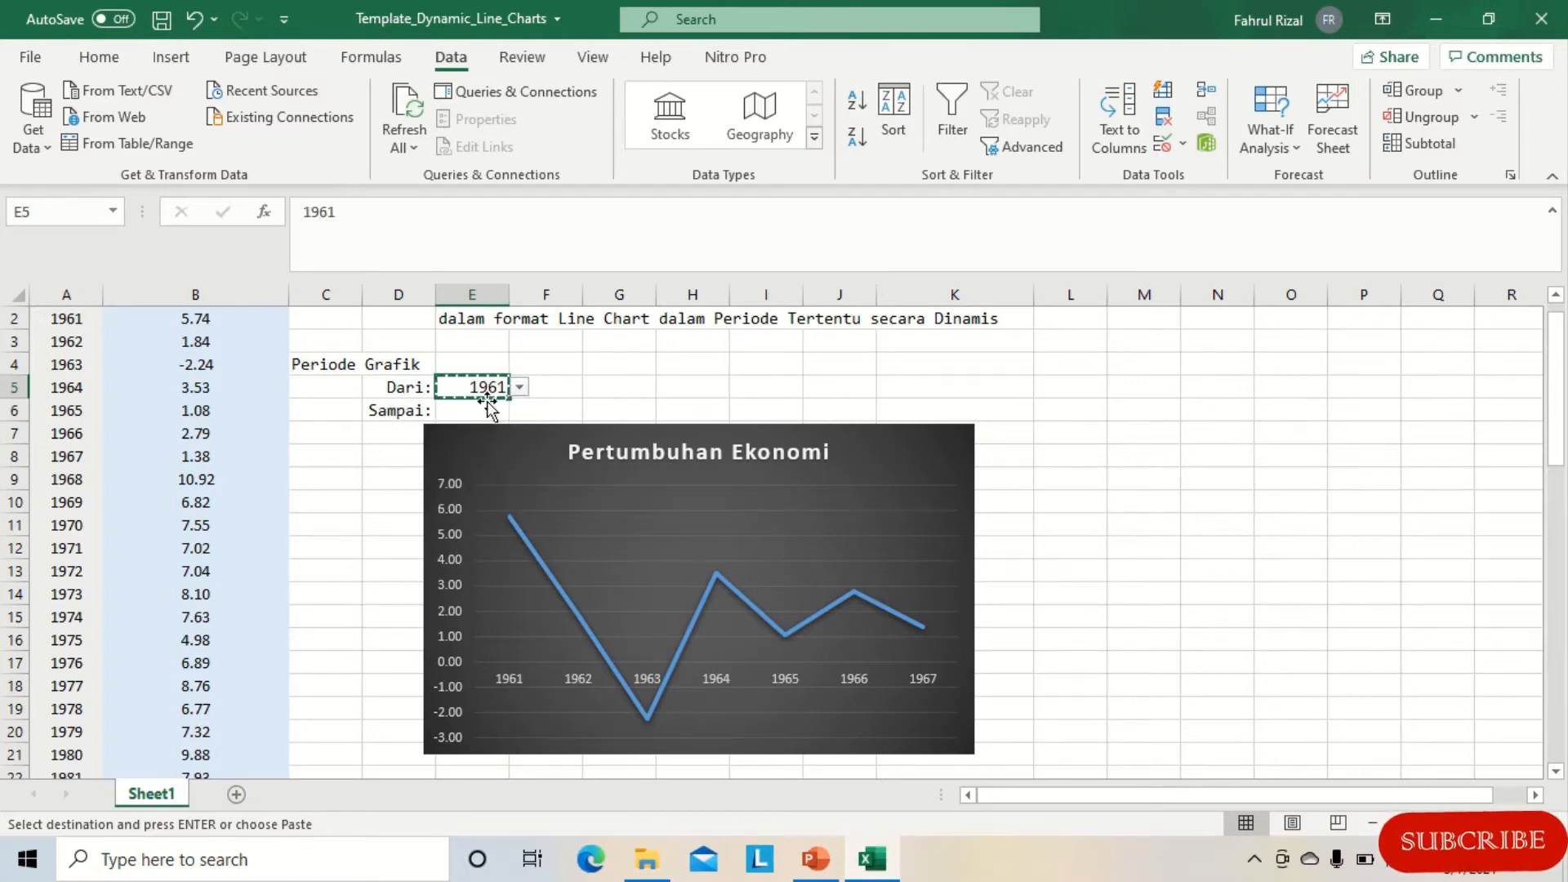
click(484, 410)
click(520, 410)
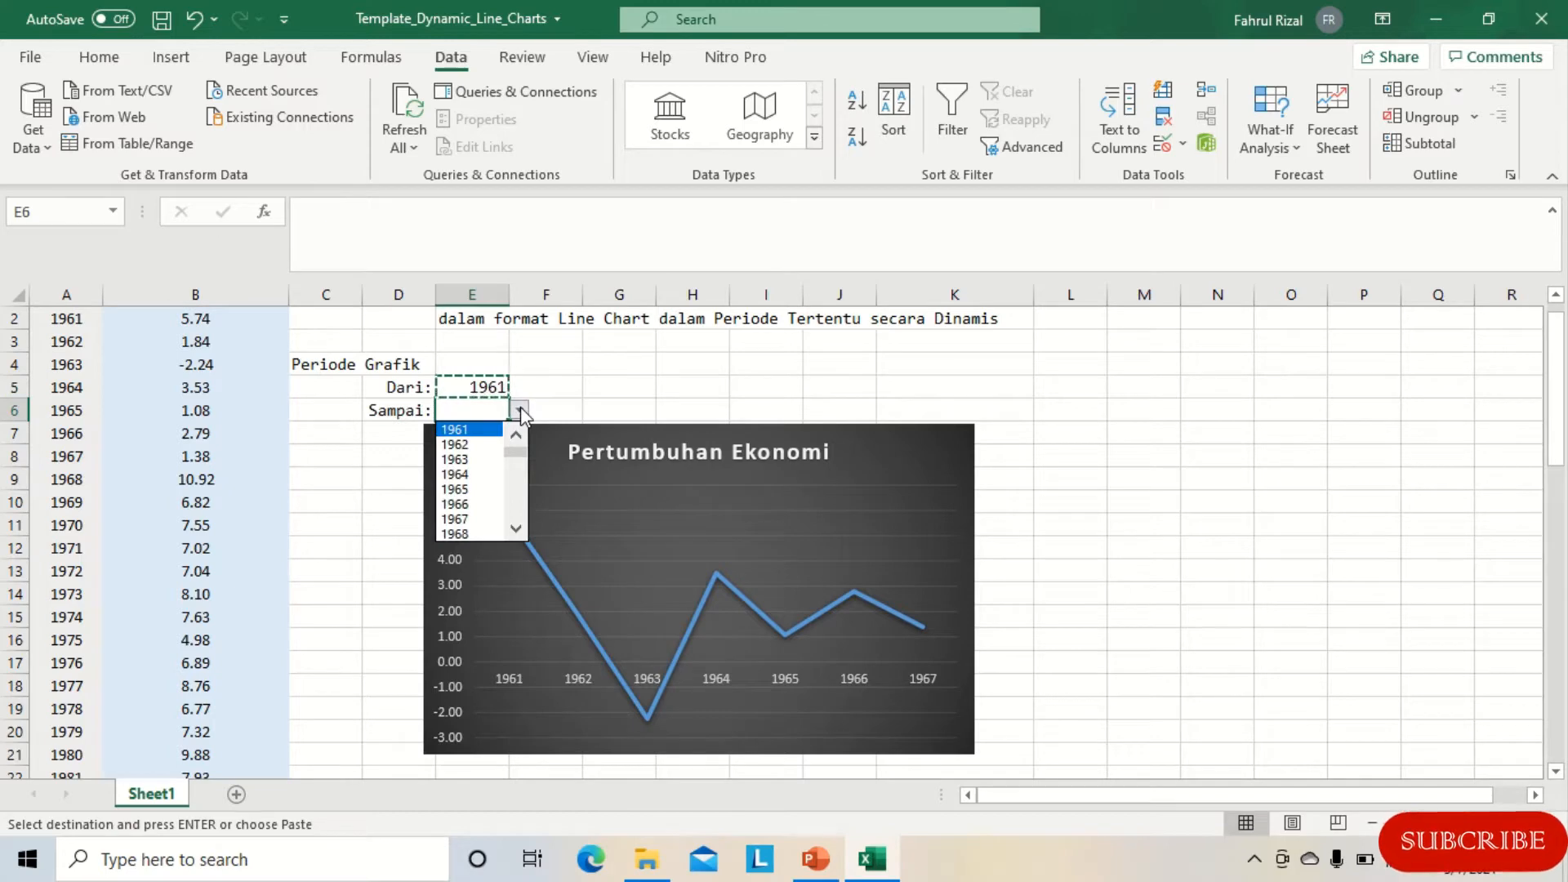
click(479, 520)
click(608, 383)
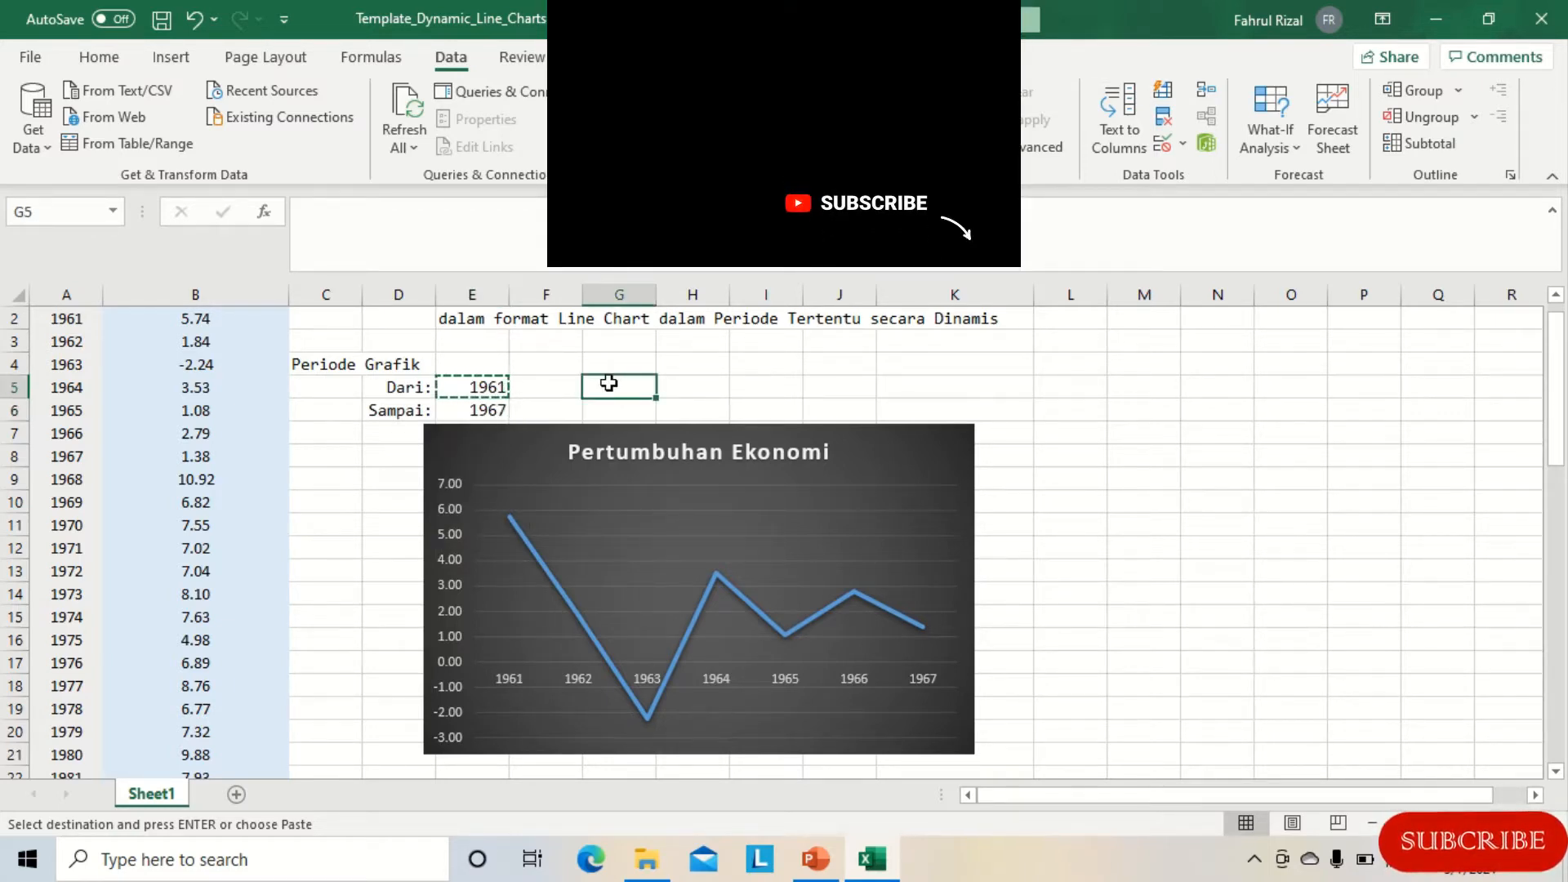
Enter the label Sumbu X in cell G4, beside the Periode Grafik heading
scroll(609, 384, up, 1)
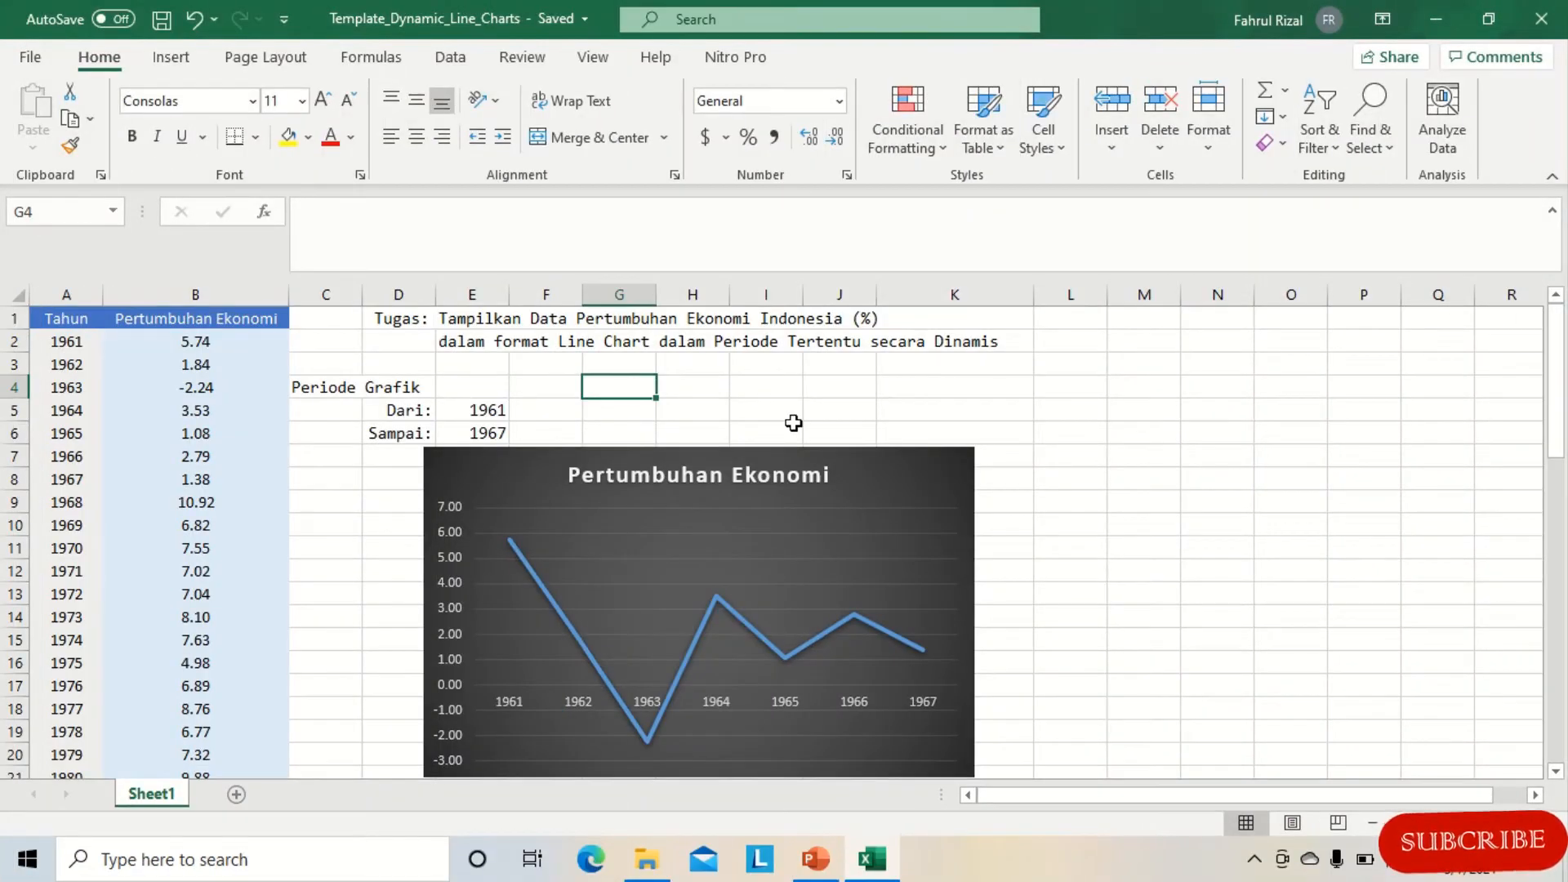
text(Sum)
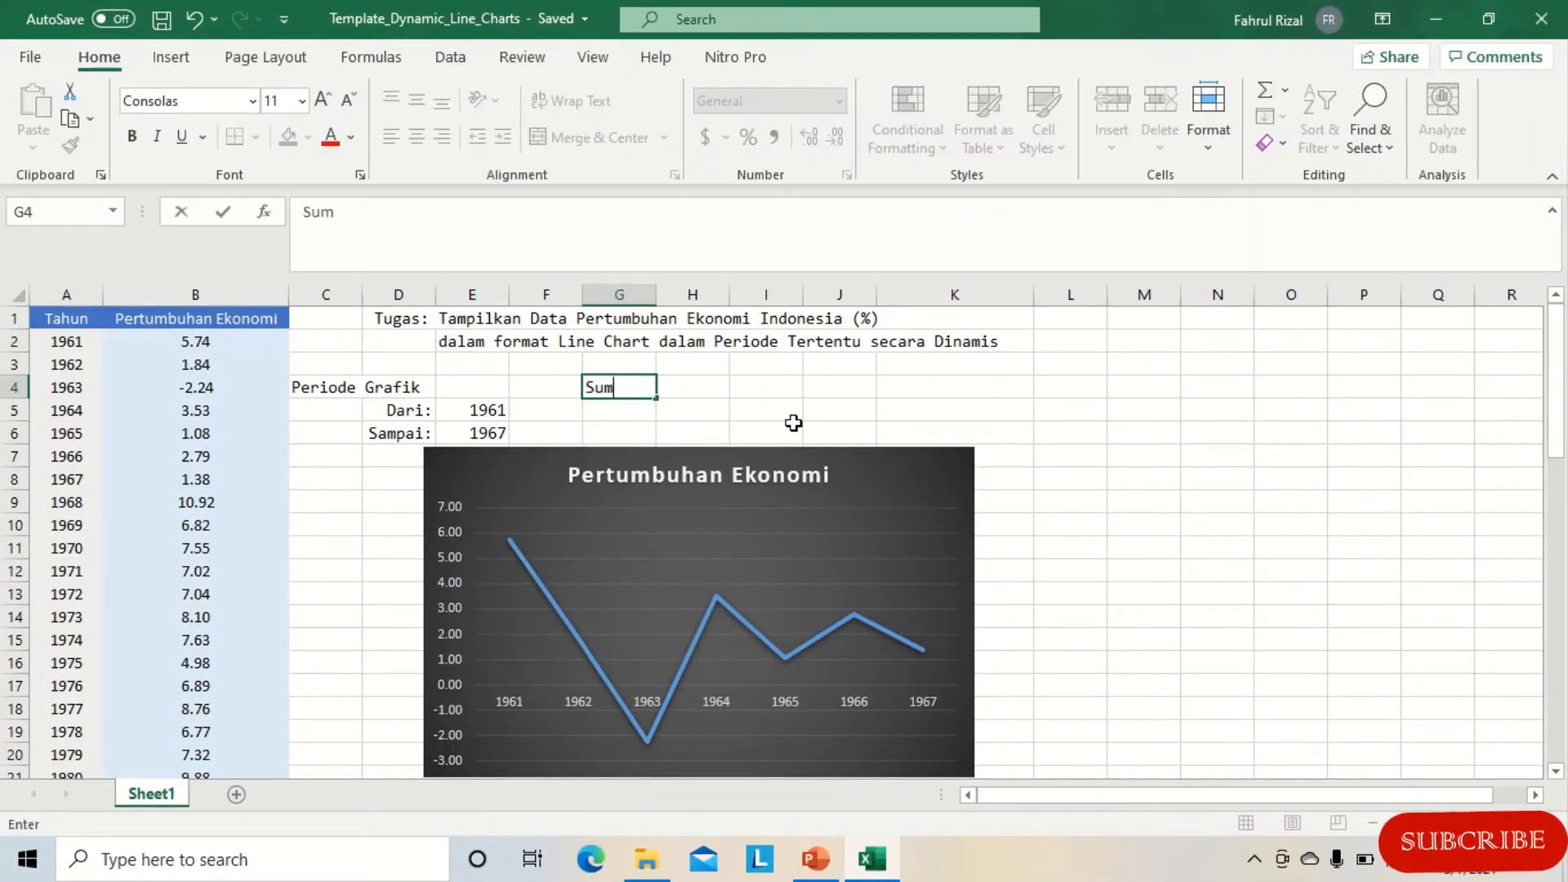
text(bu)
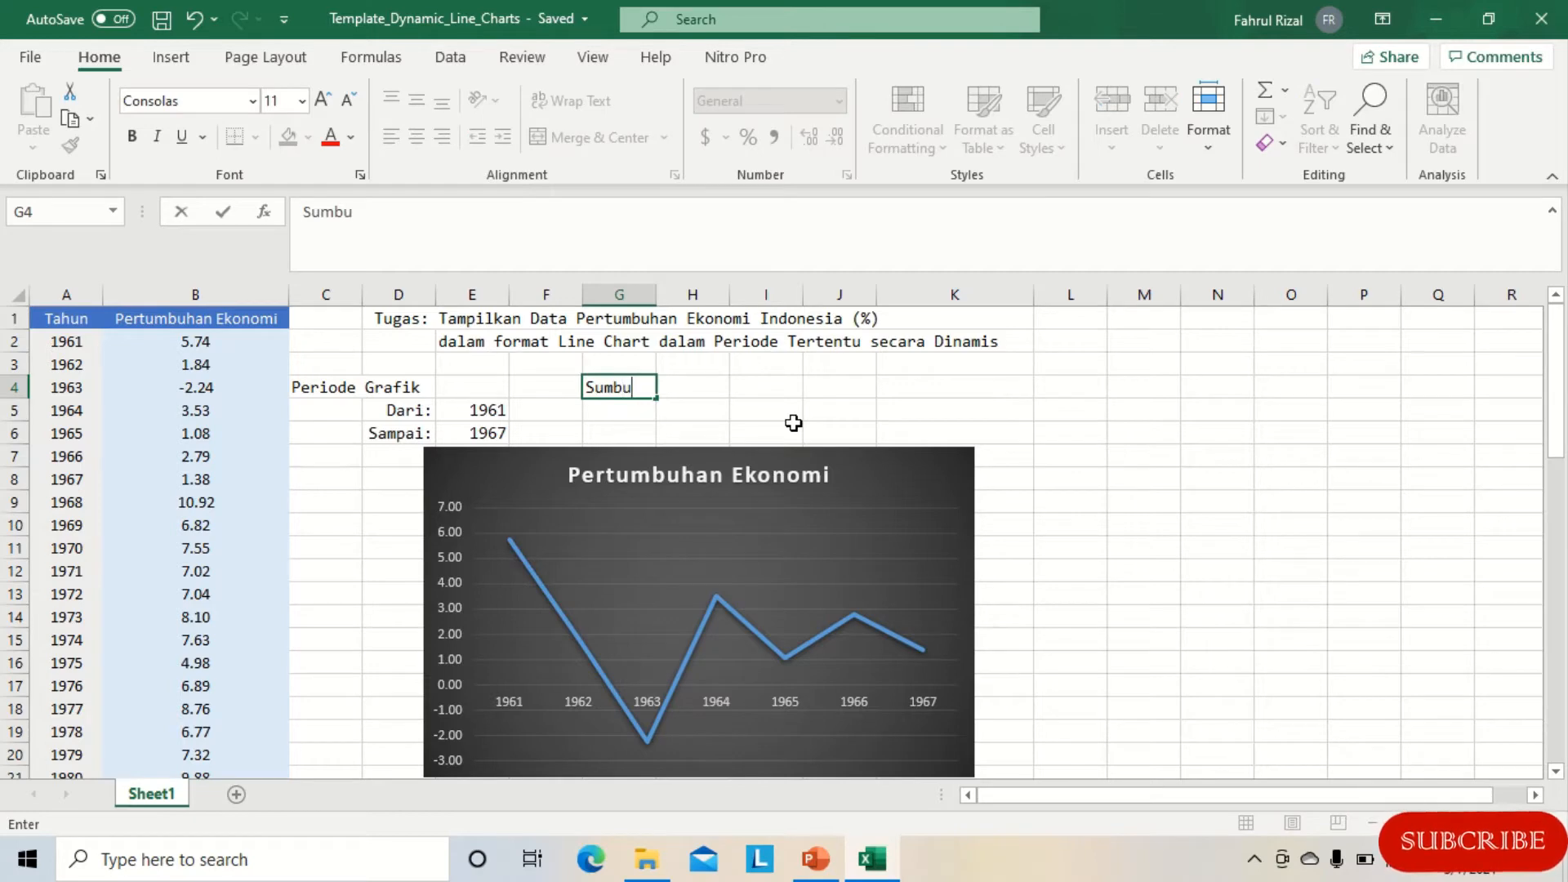
text( X)
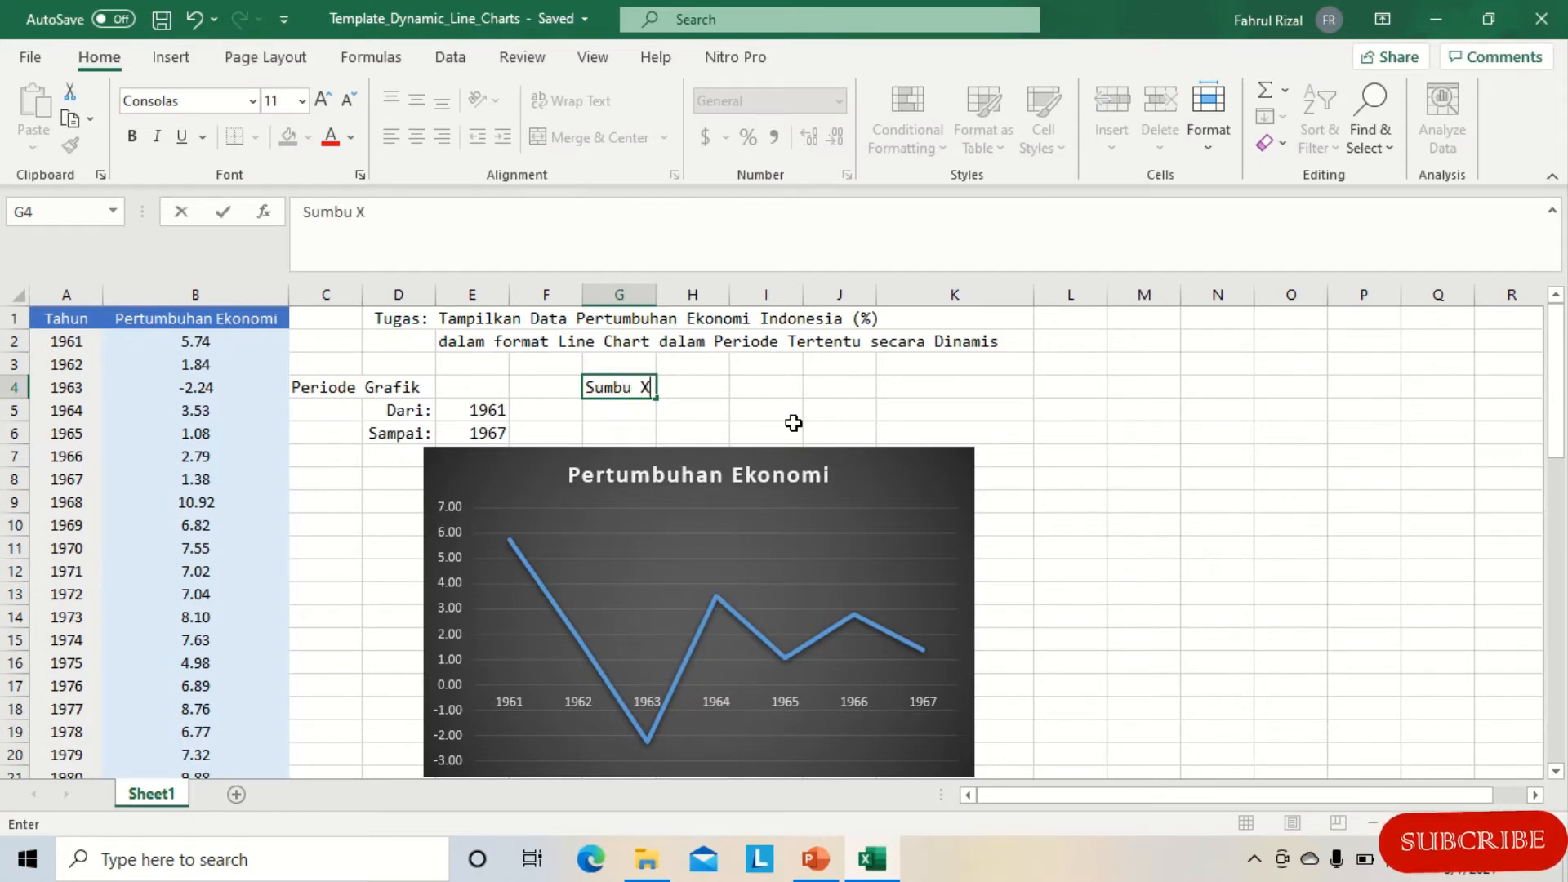
key(Return)
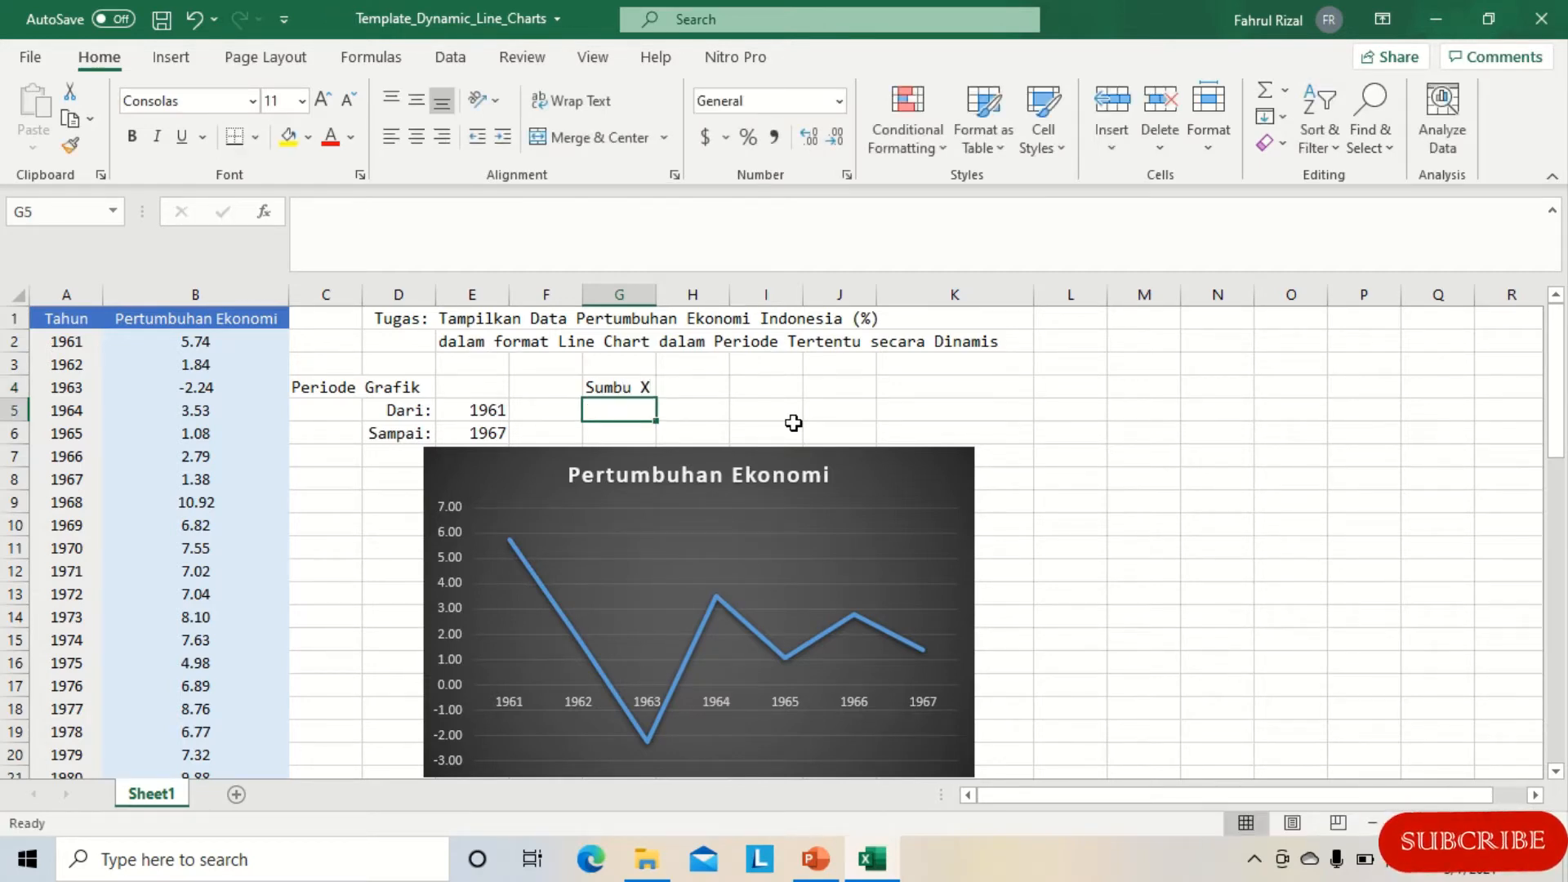
Check the chart line's source ranges and enter its horizontal axis range A2:A8 as text in G5 below Sumbu X
click(534, 580)
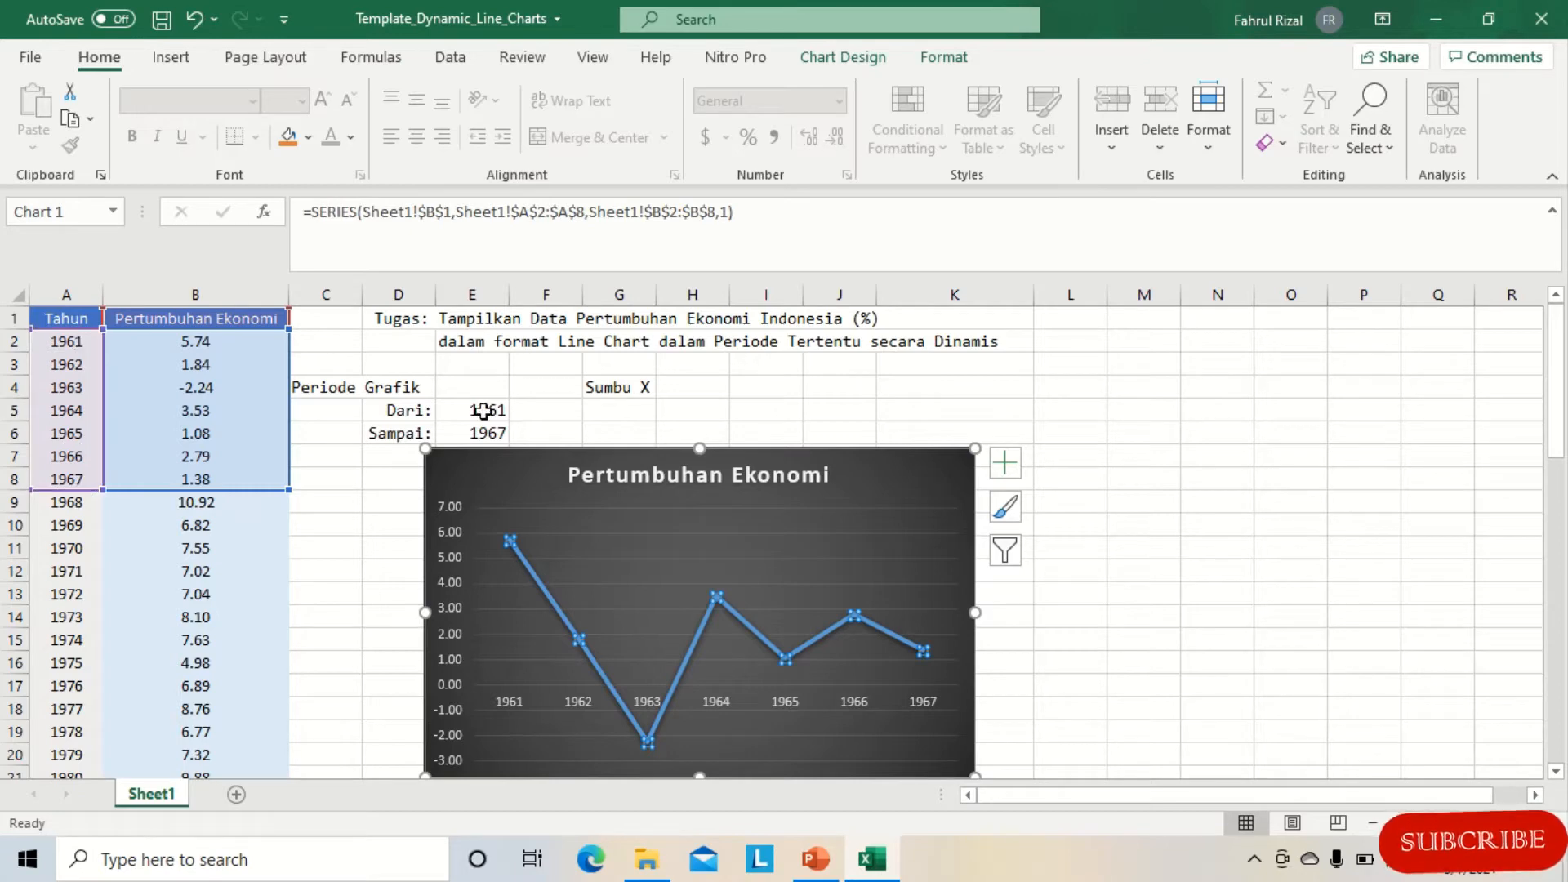
click(622, 406)
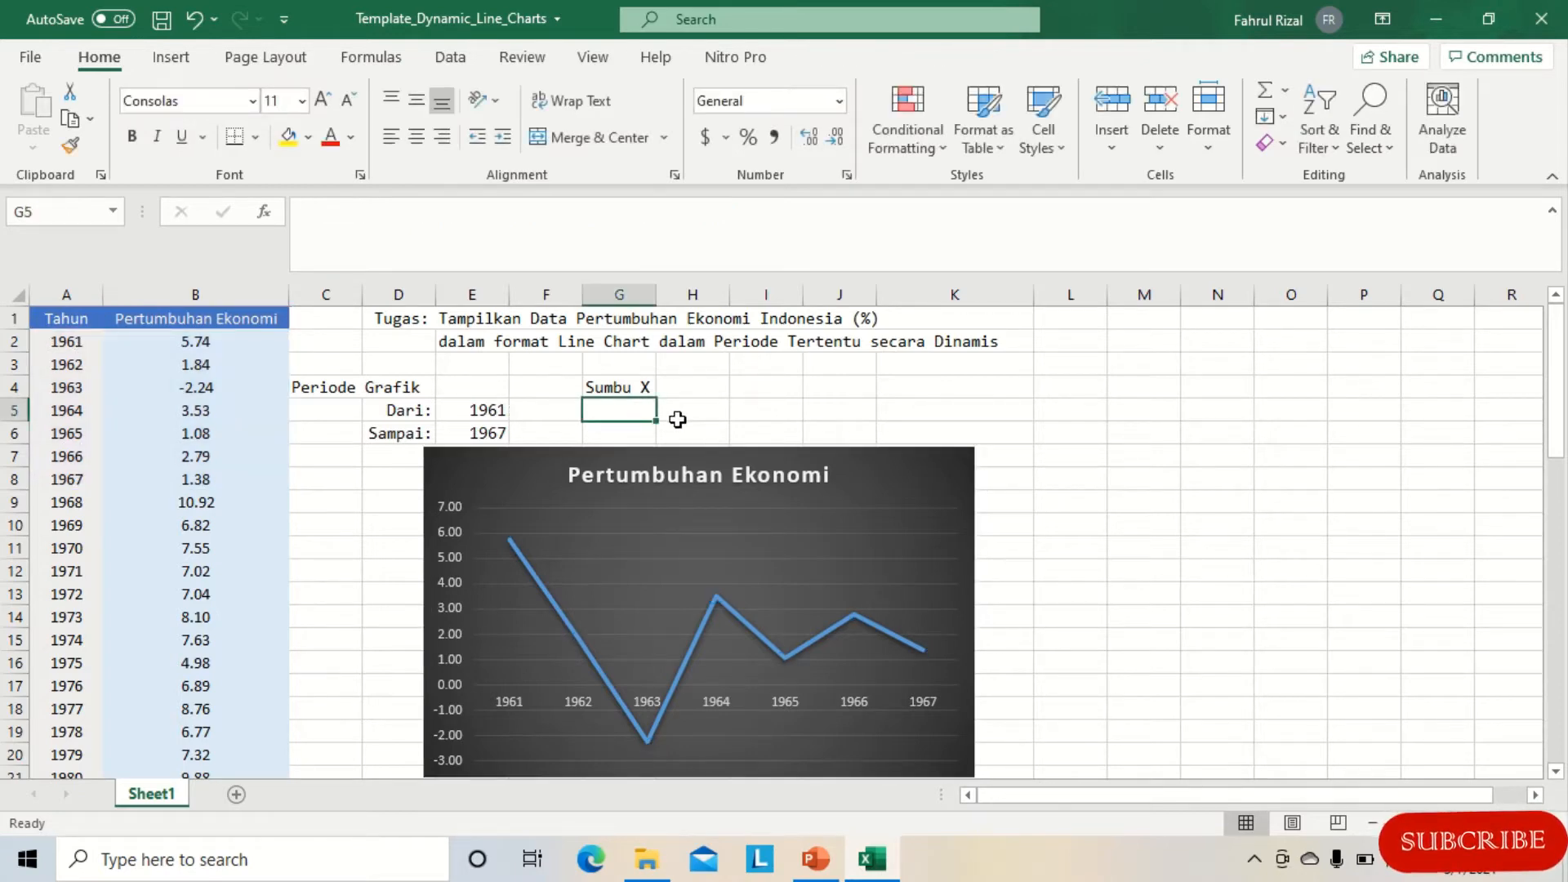
text(A2)
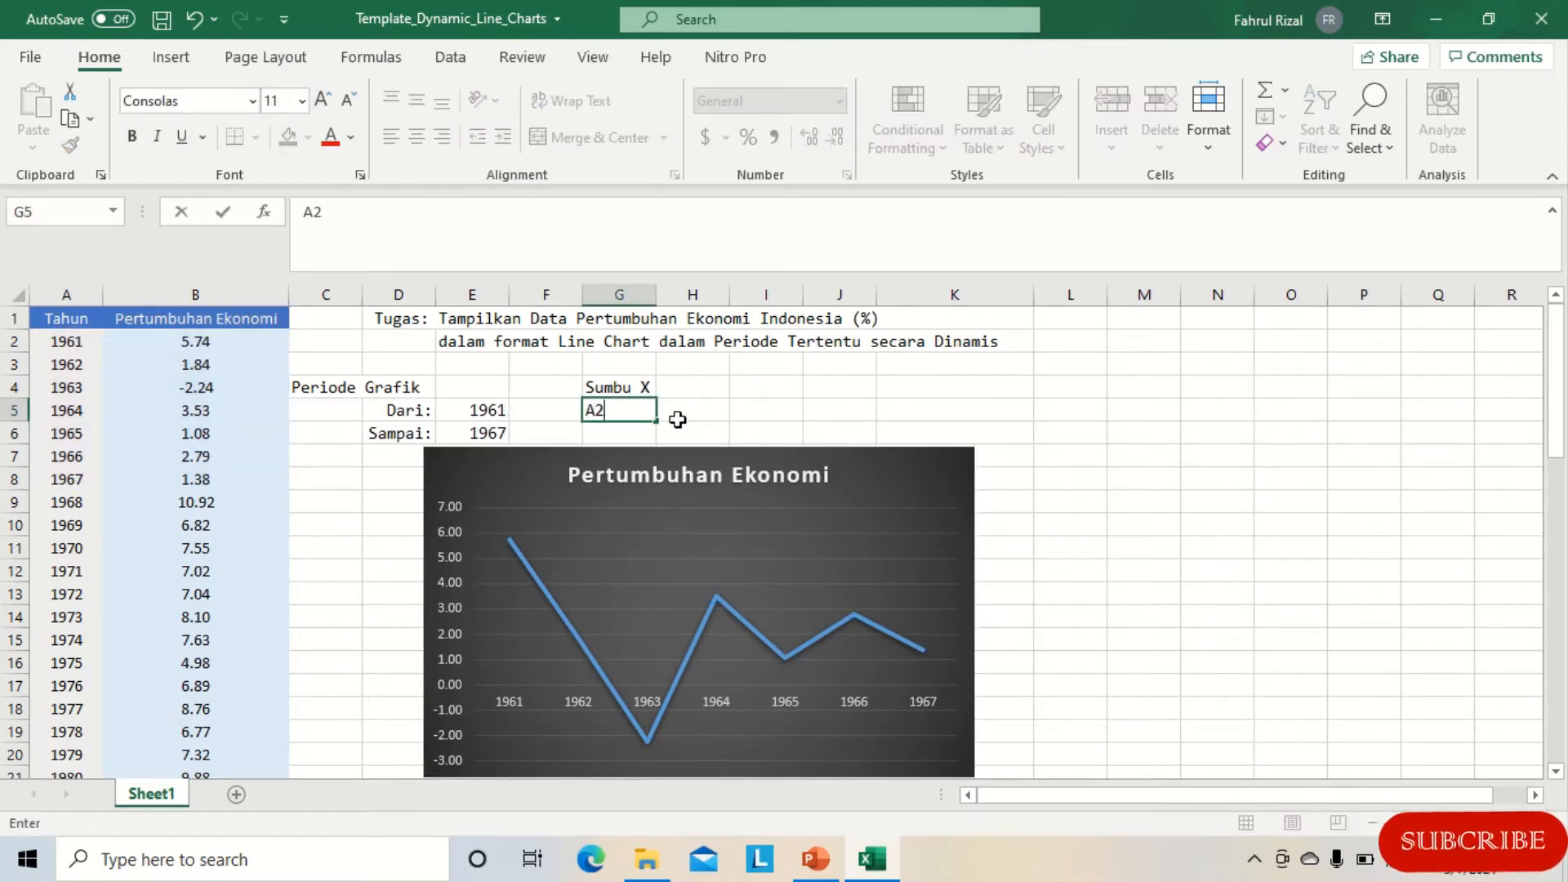
text(:A)
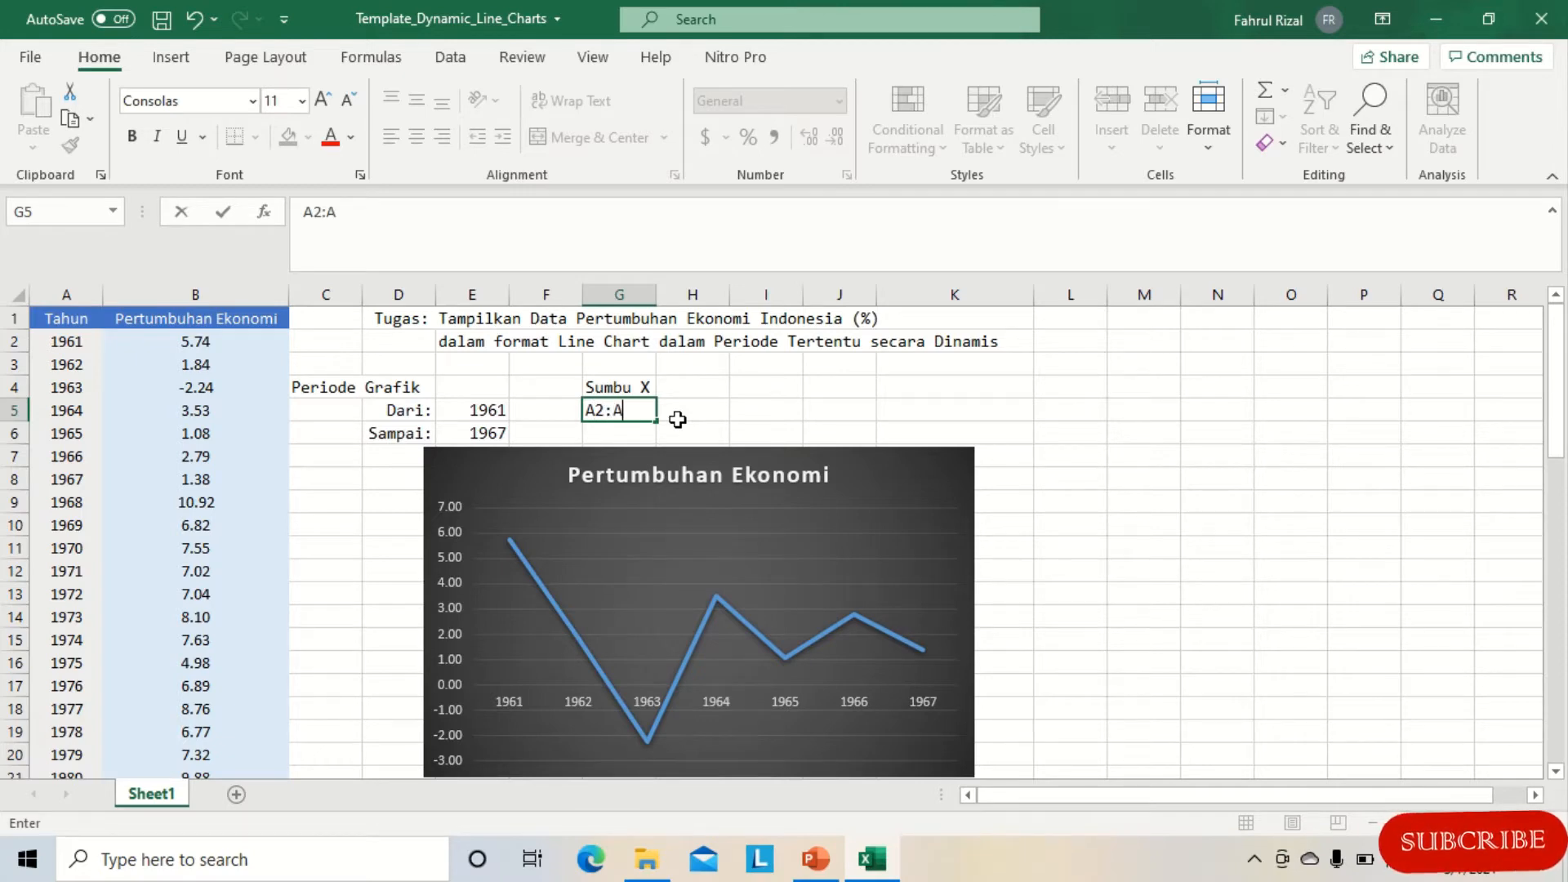
text(8)
click(678, 420)
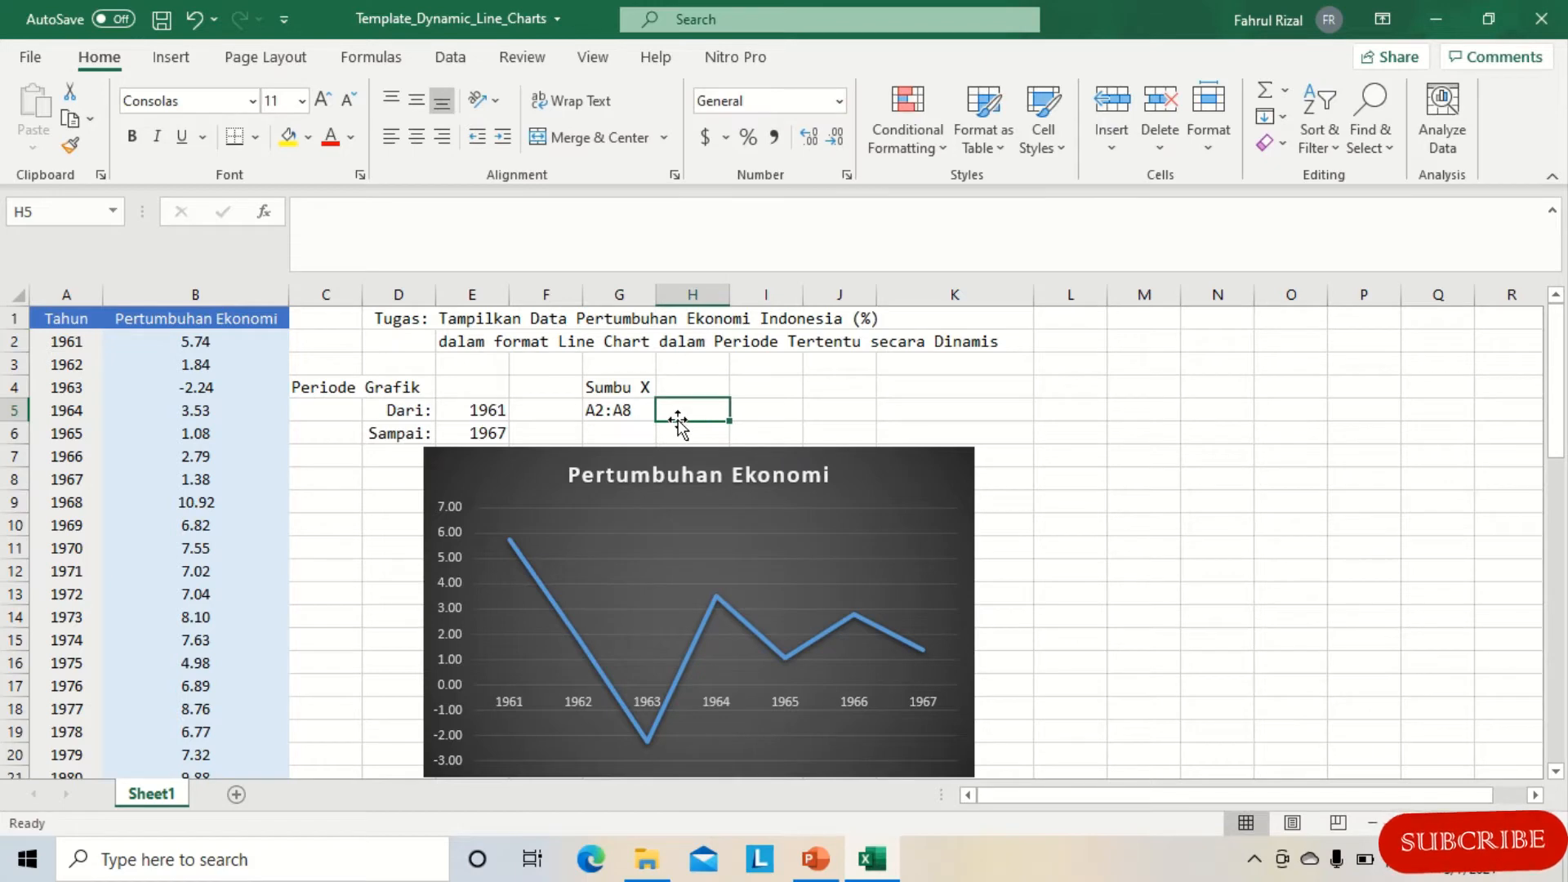
Change the chart period by choosing 1962 as the Dari year and 1970 as the Sampai year
click(481, 409)
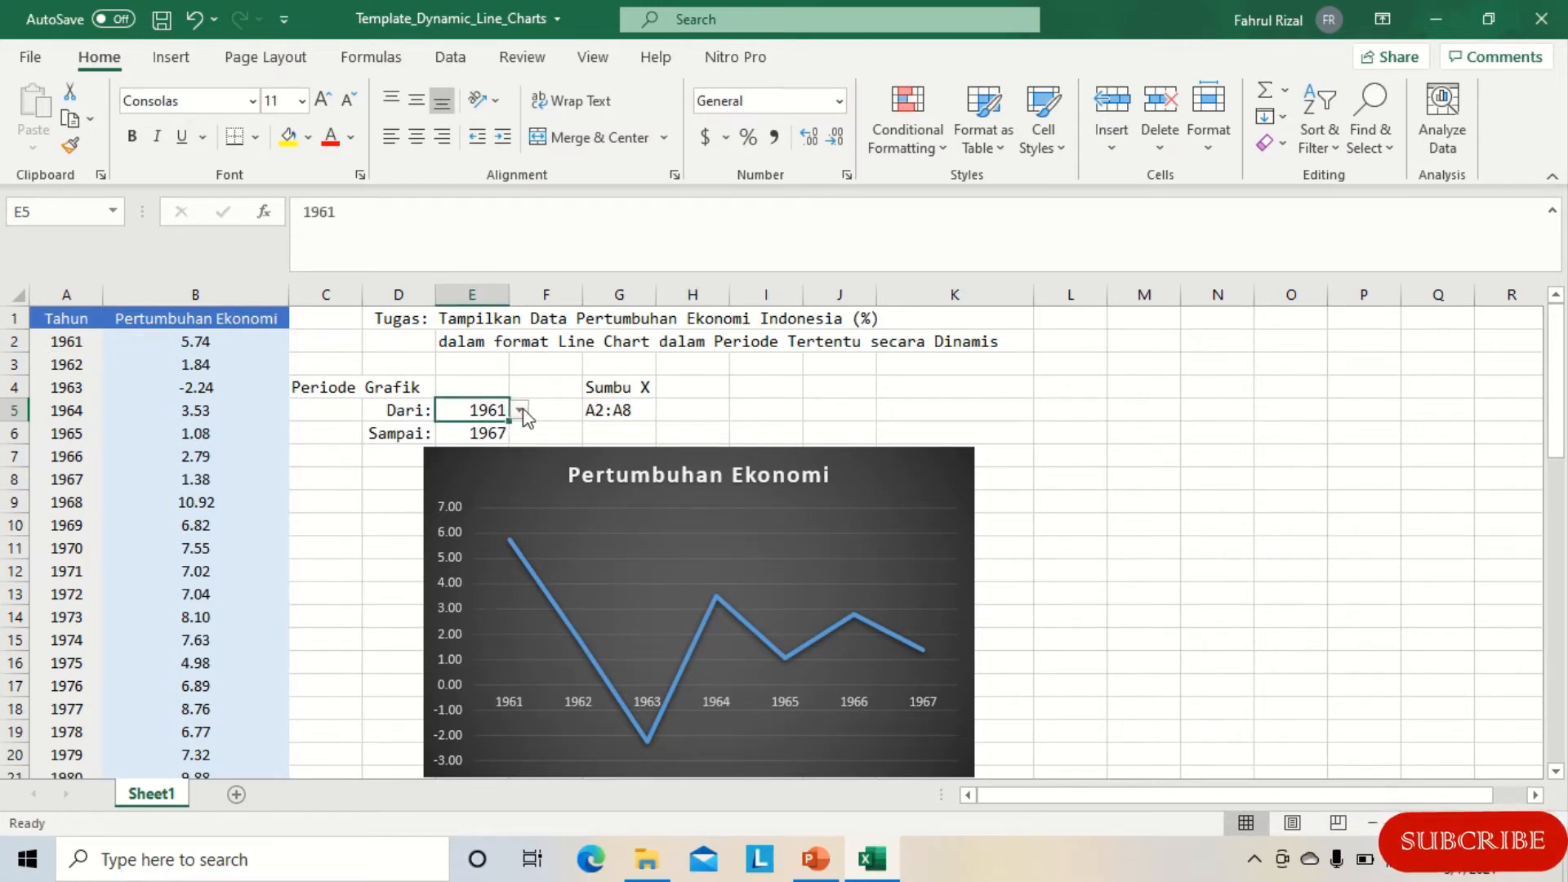
click(490, 432)
click(488, 410)
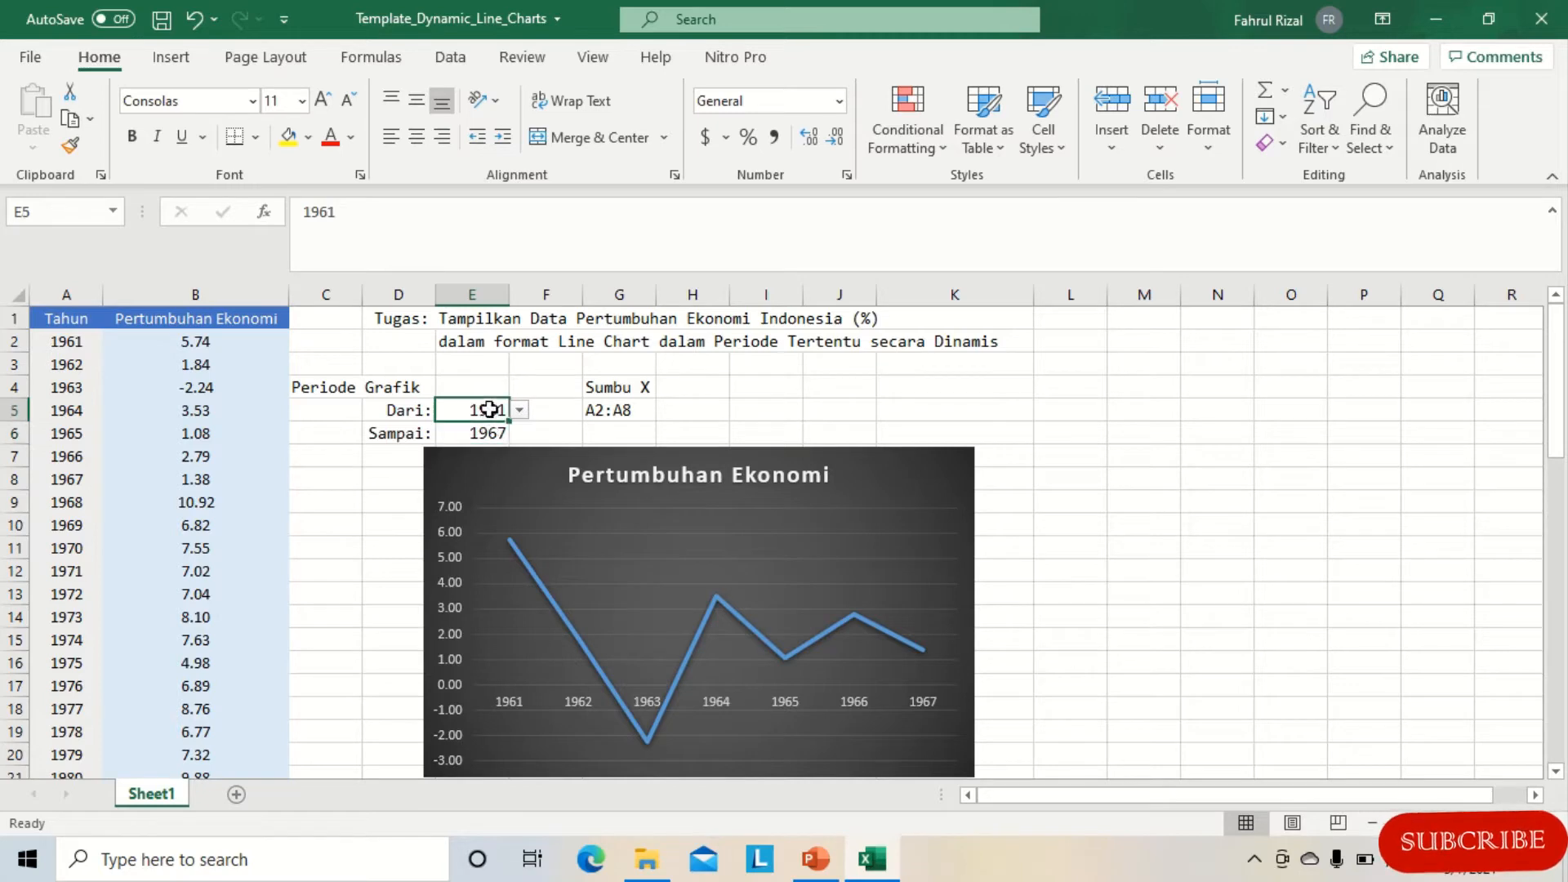
click(598, 406)
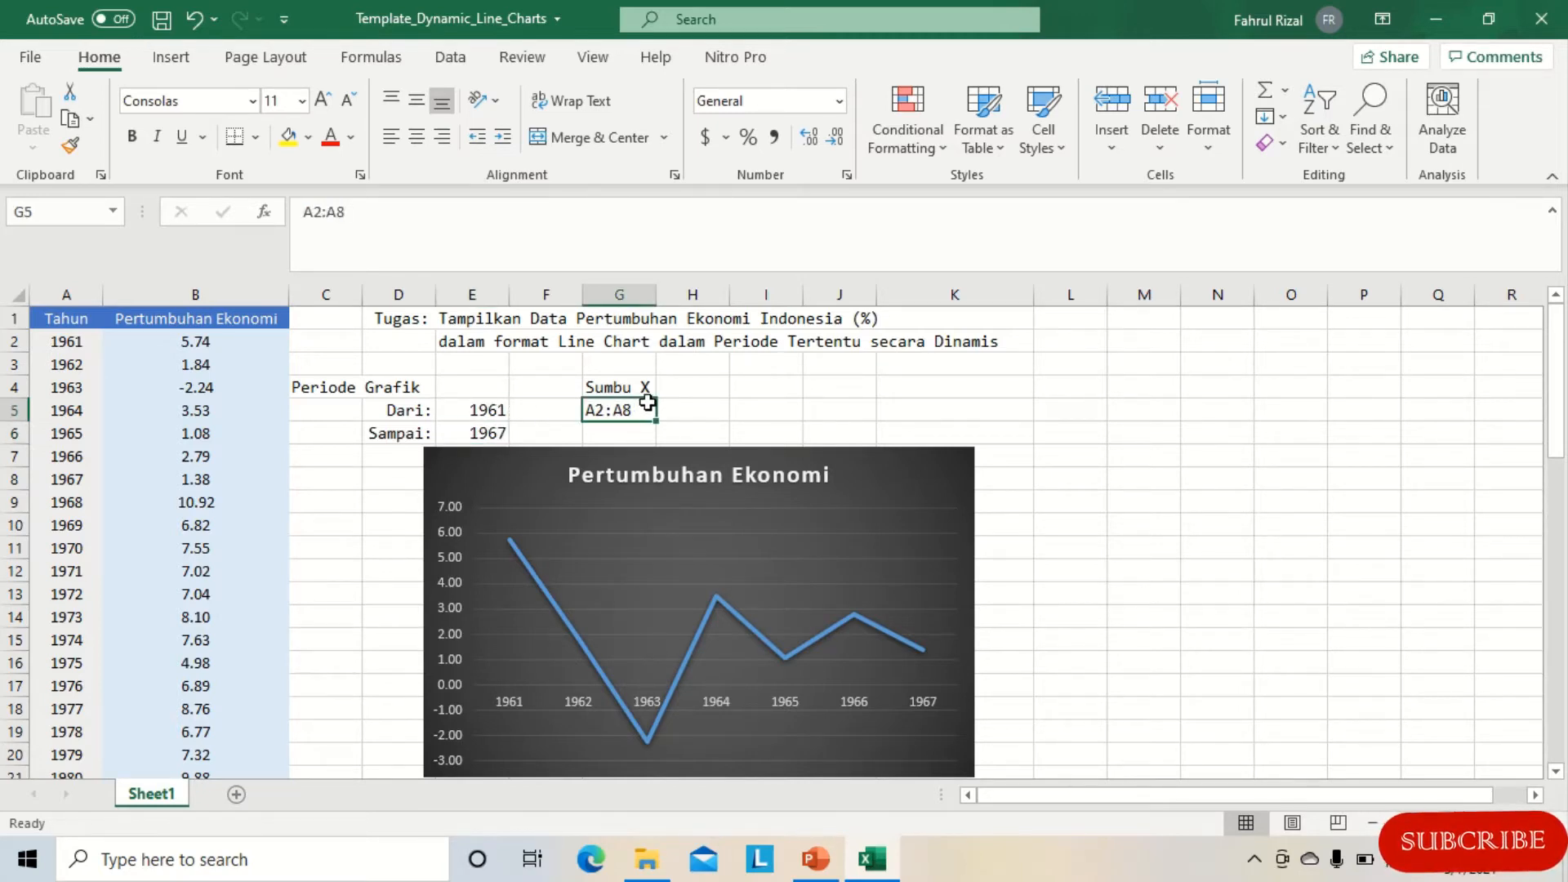
click(500, 411)
click(519, 410)
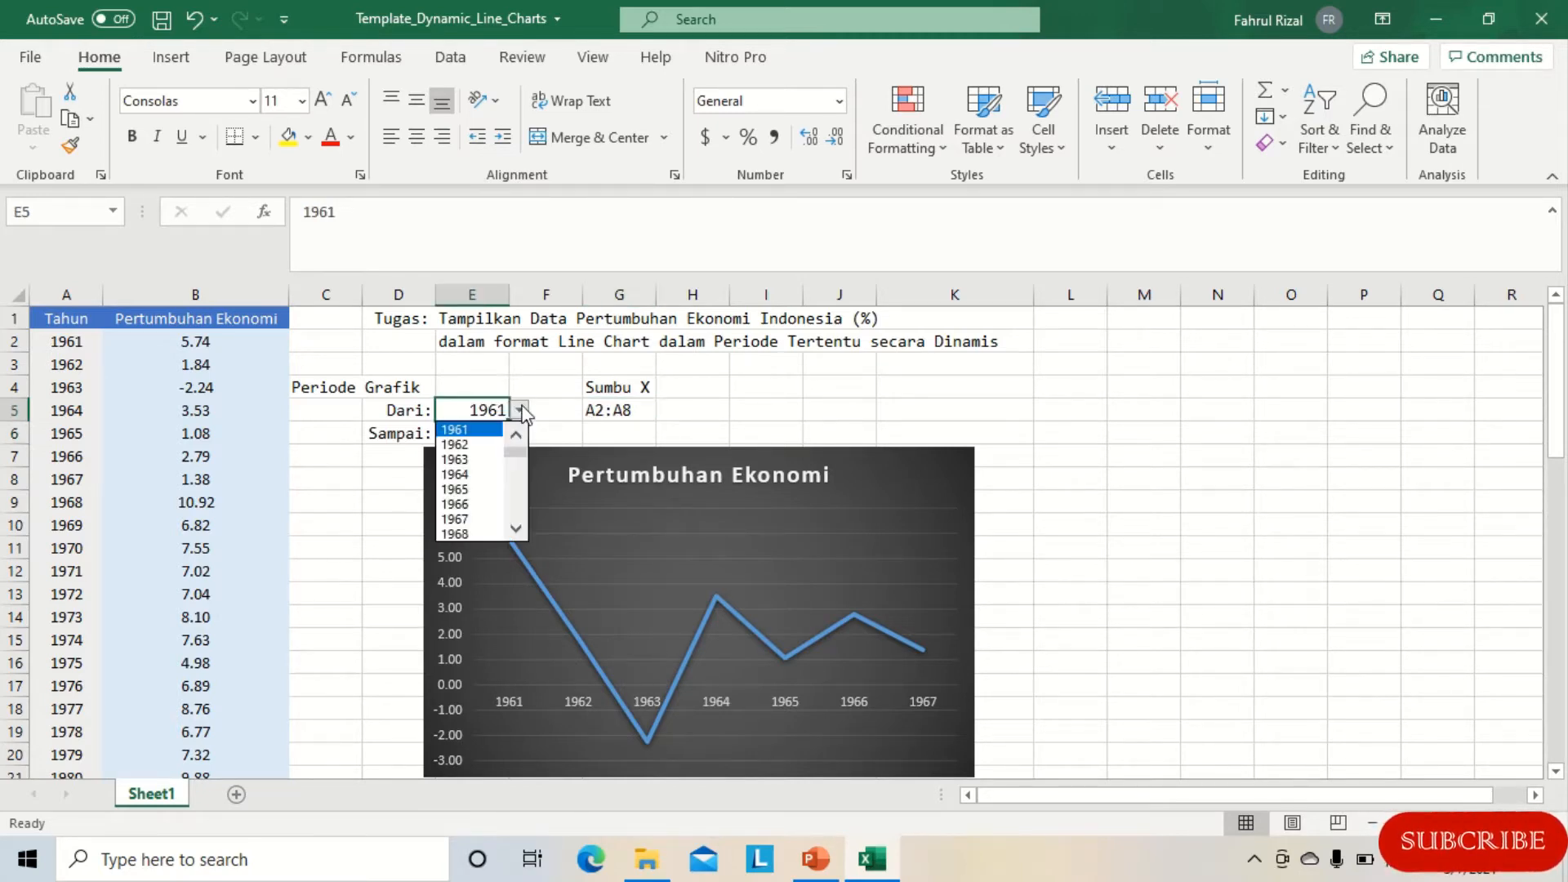
click(490, 437)
click(490, 435)
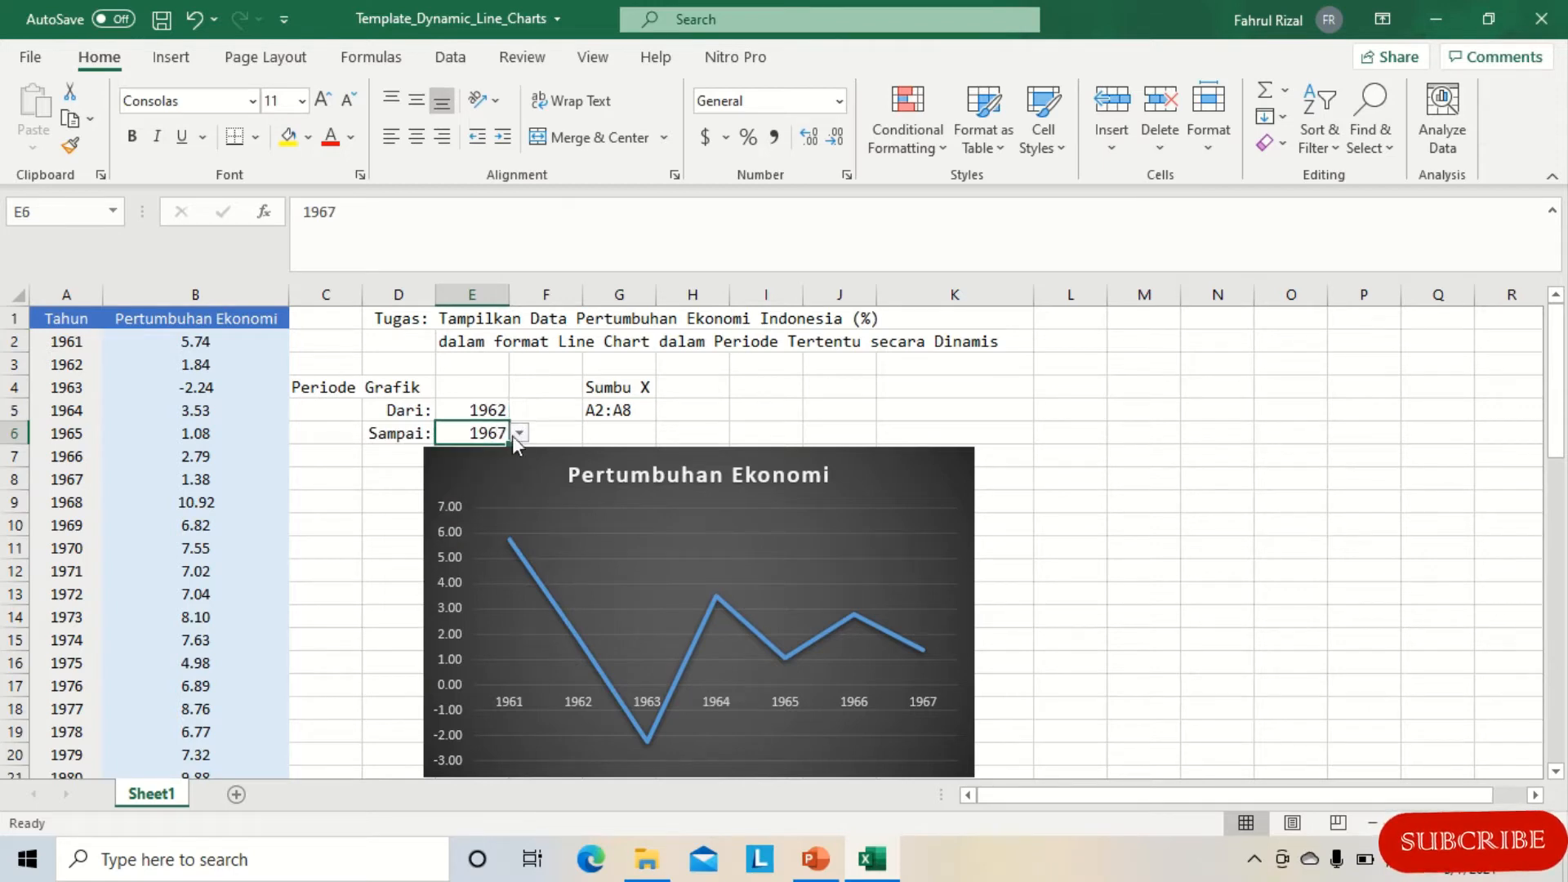
click(520, 433)
click(480, 498)
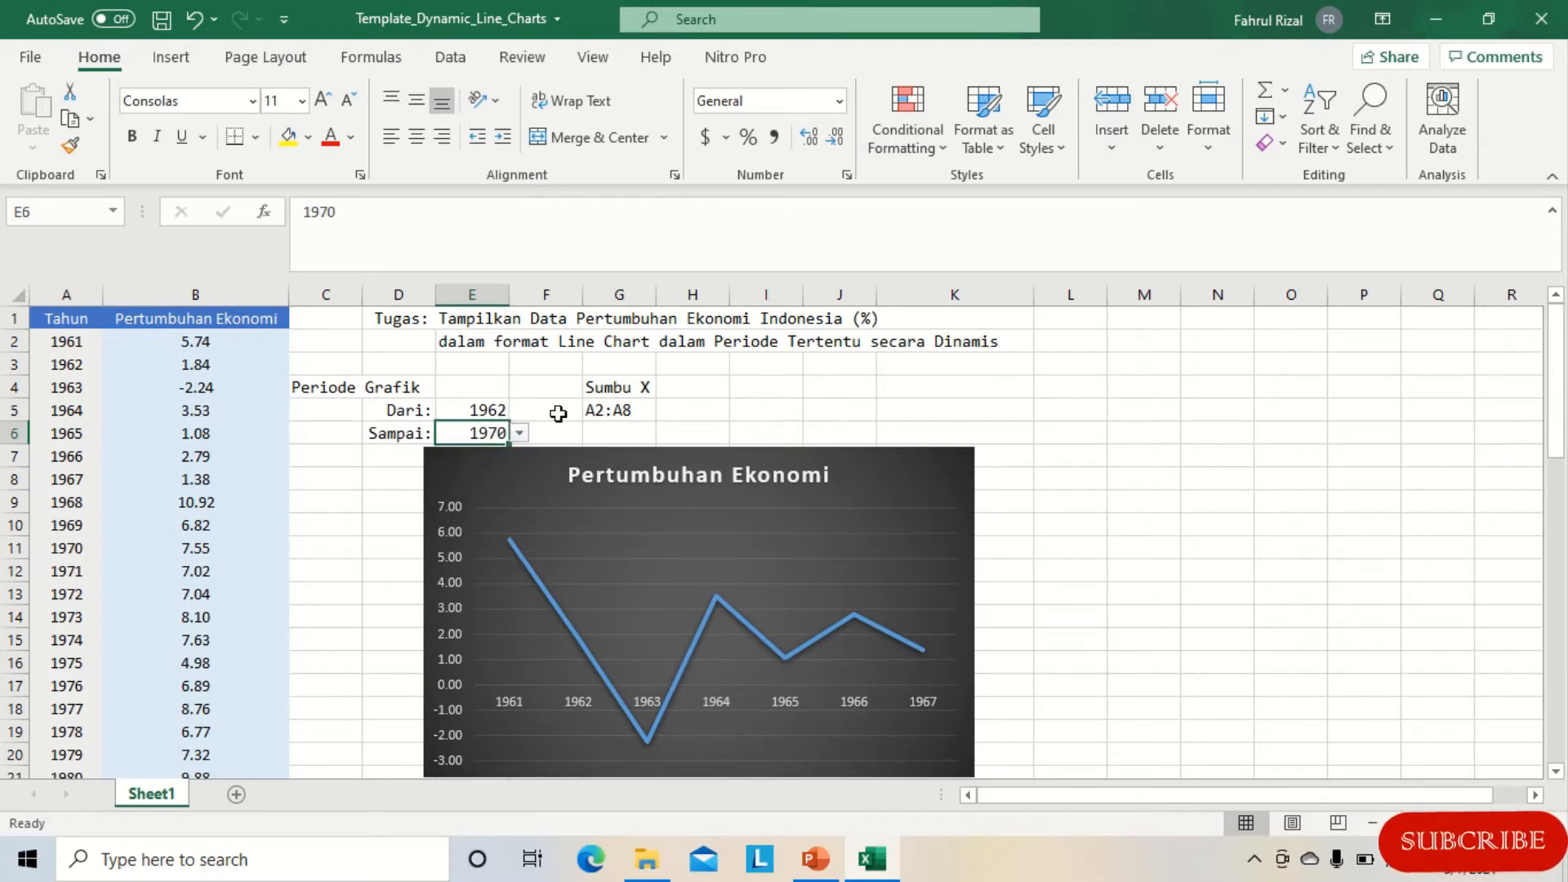
click(608, 410)
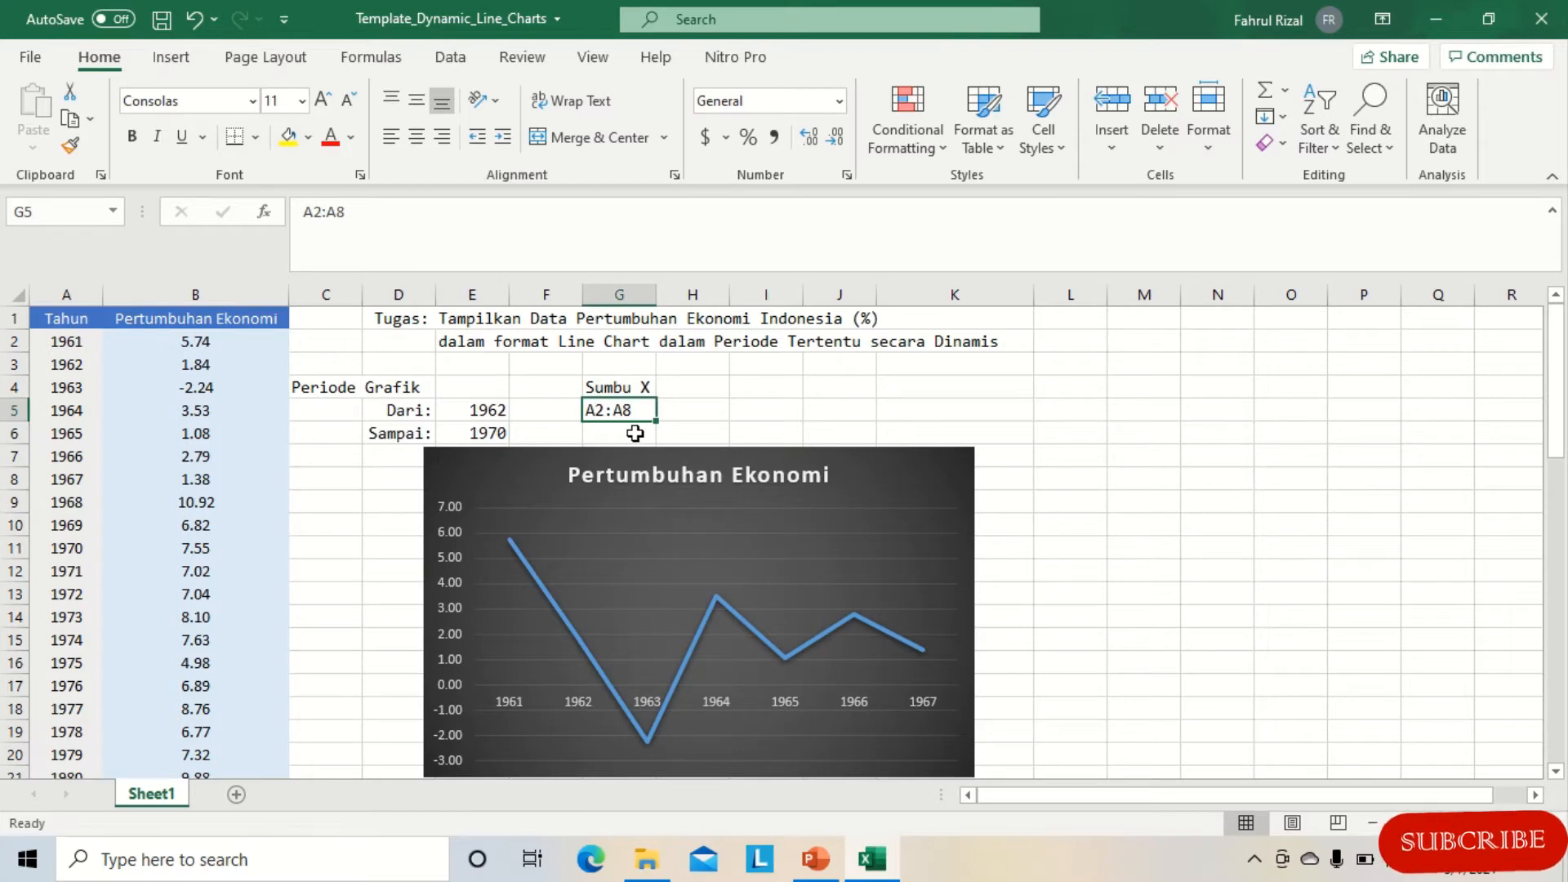
click(487, 433)
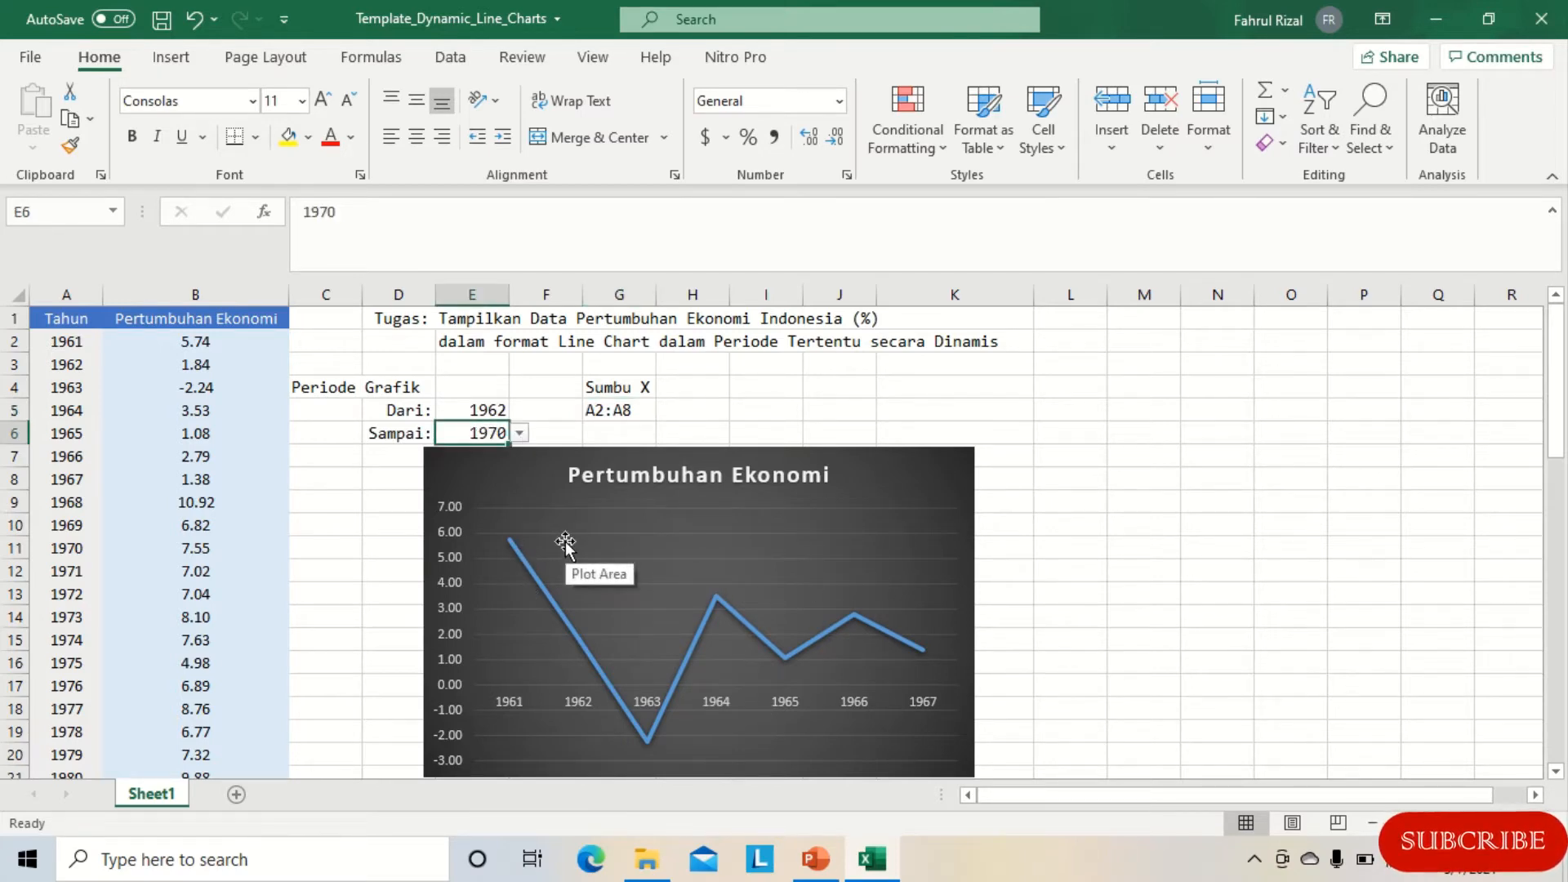
Start a formula in H5 with the range skeleton =index():index(), leaving both functions' arguments empty
click(697, 409)
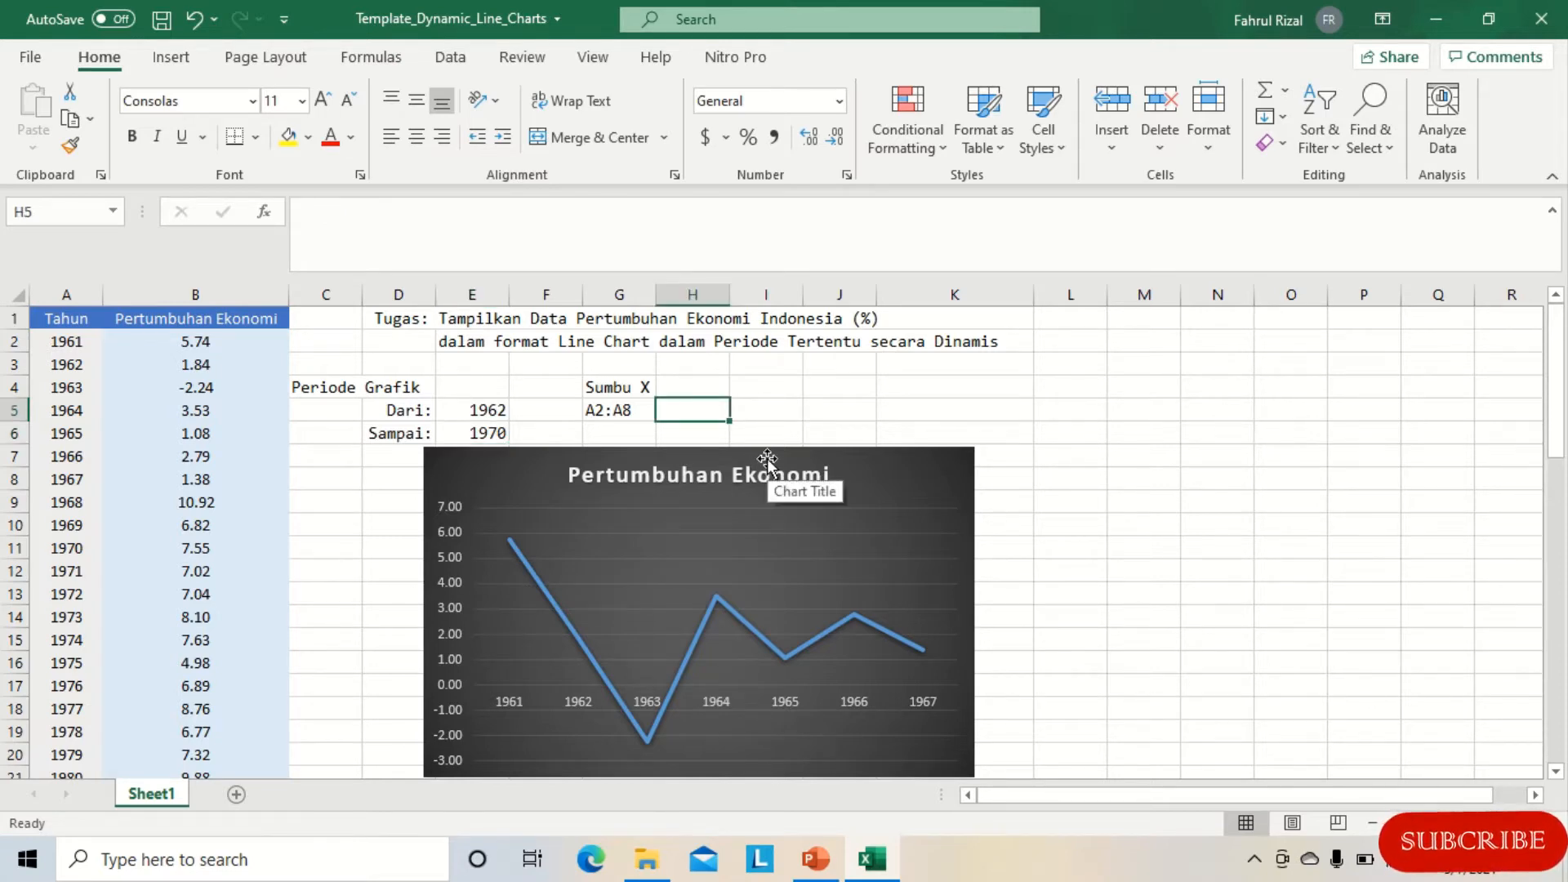
text(=inde)
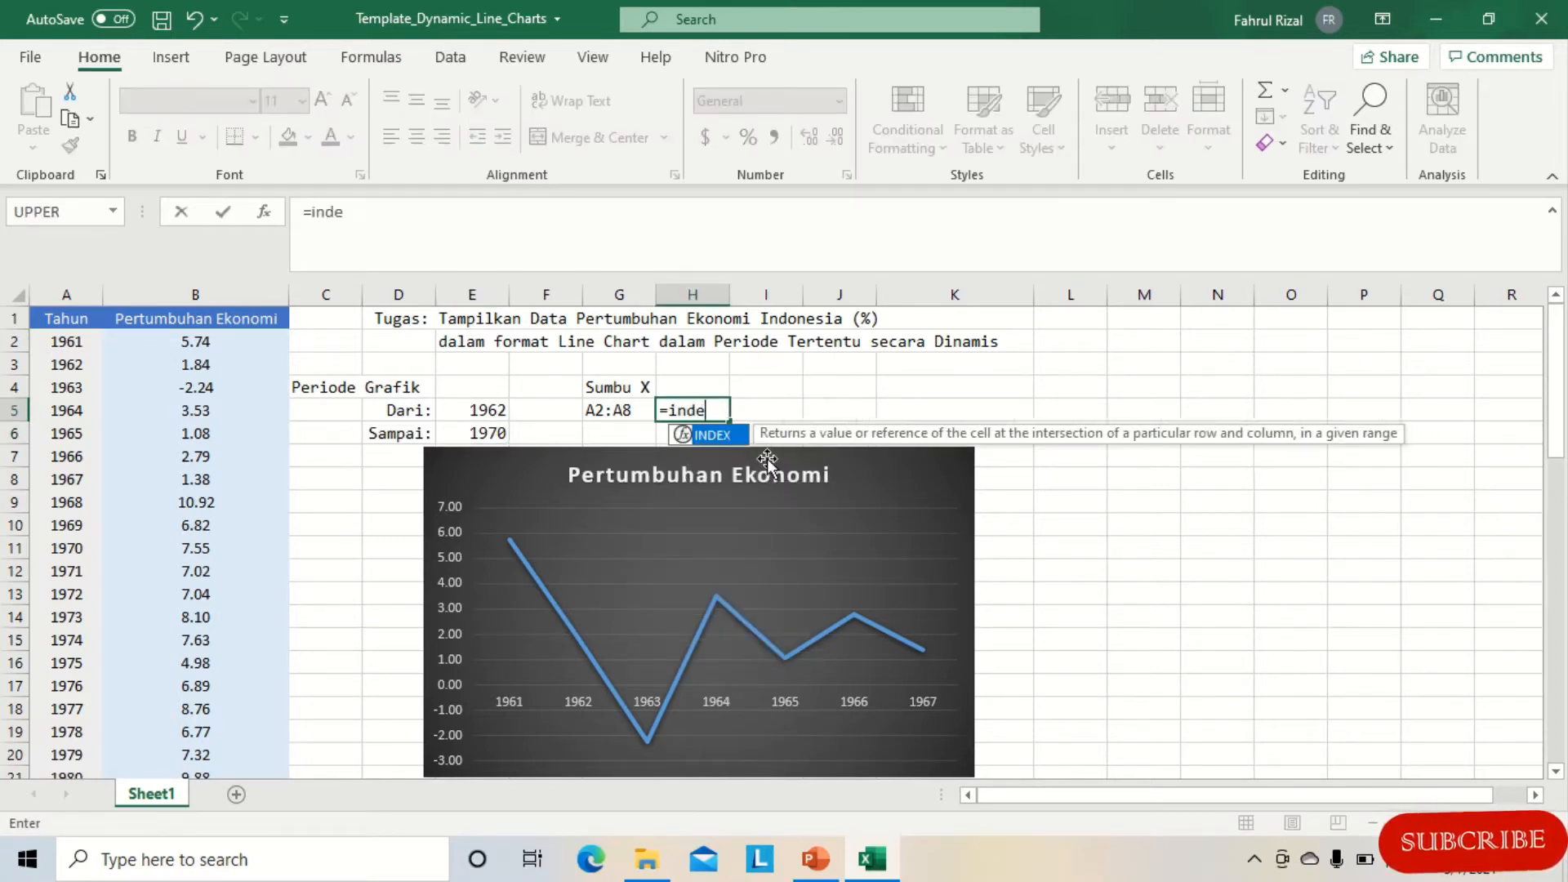
text(x)
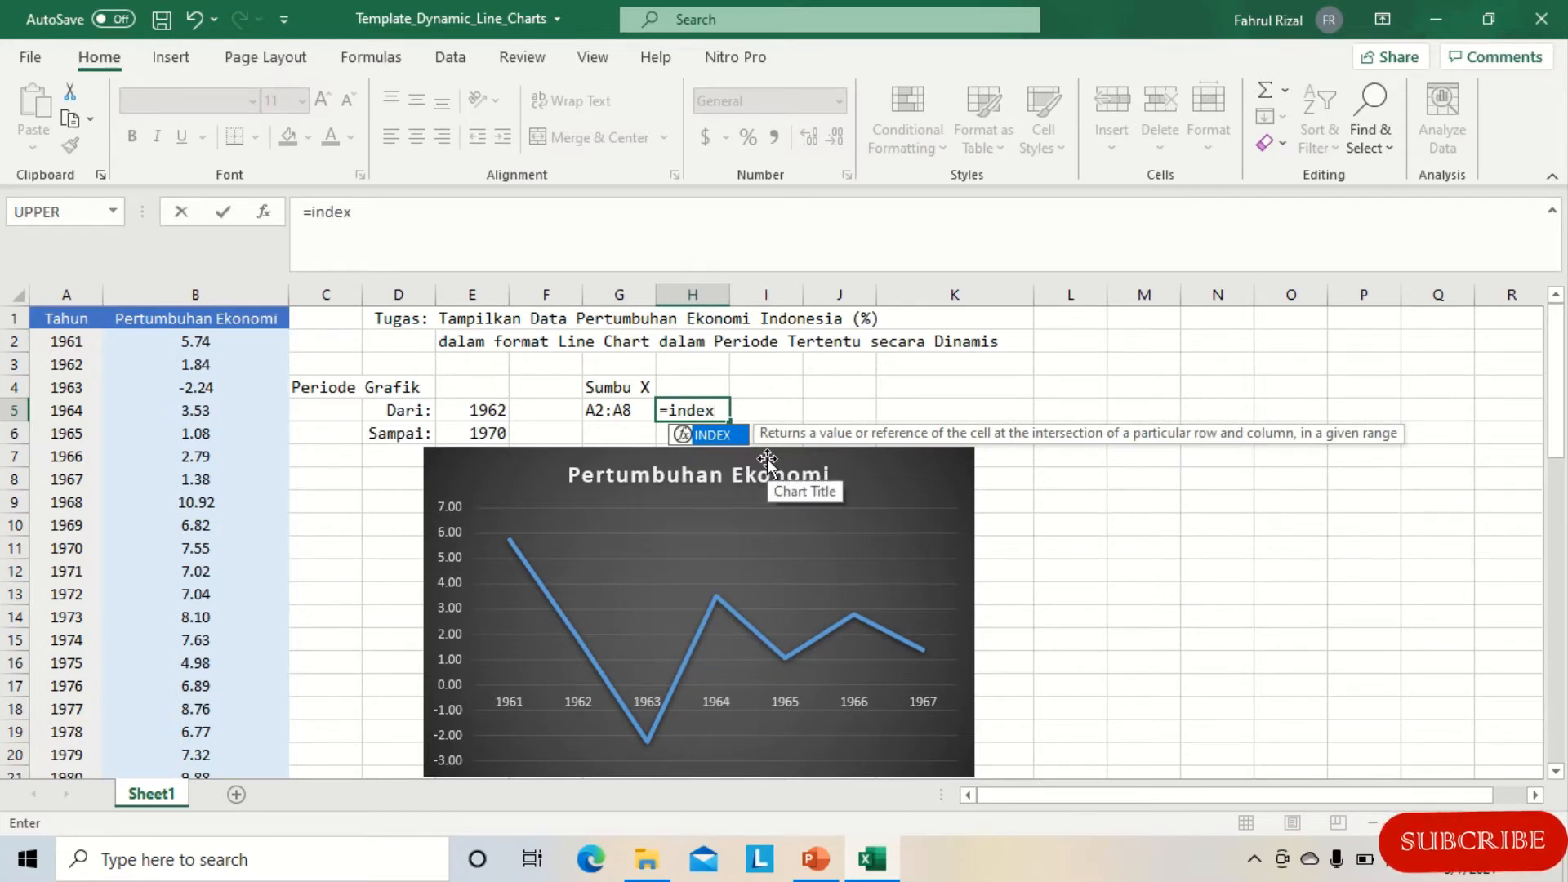
text(():)
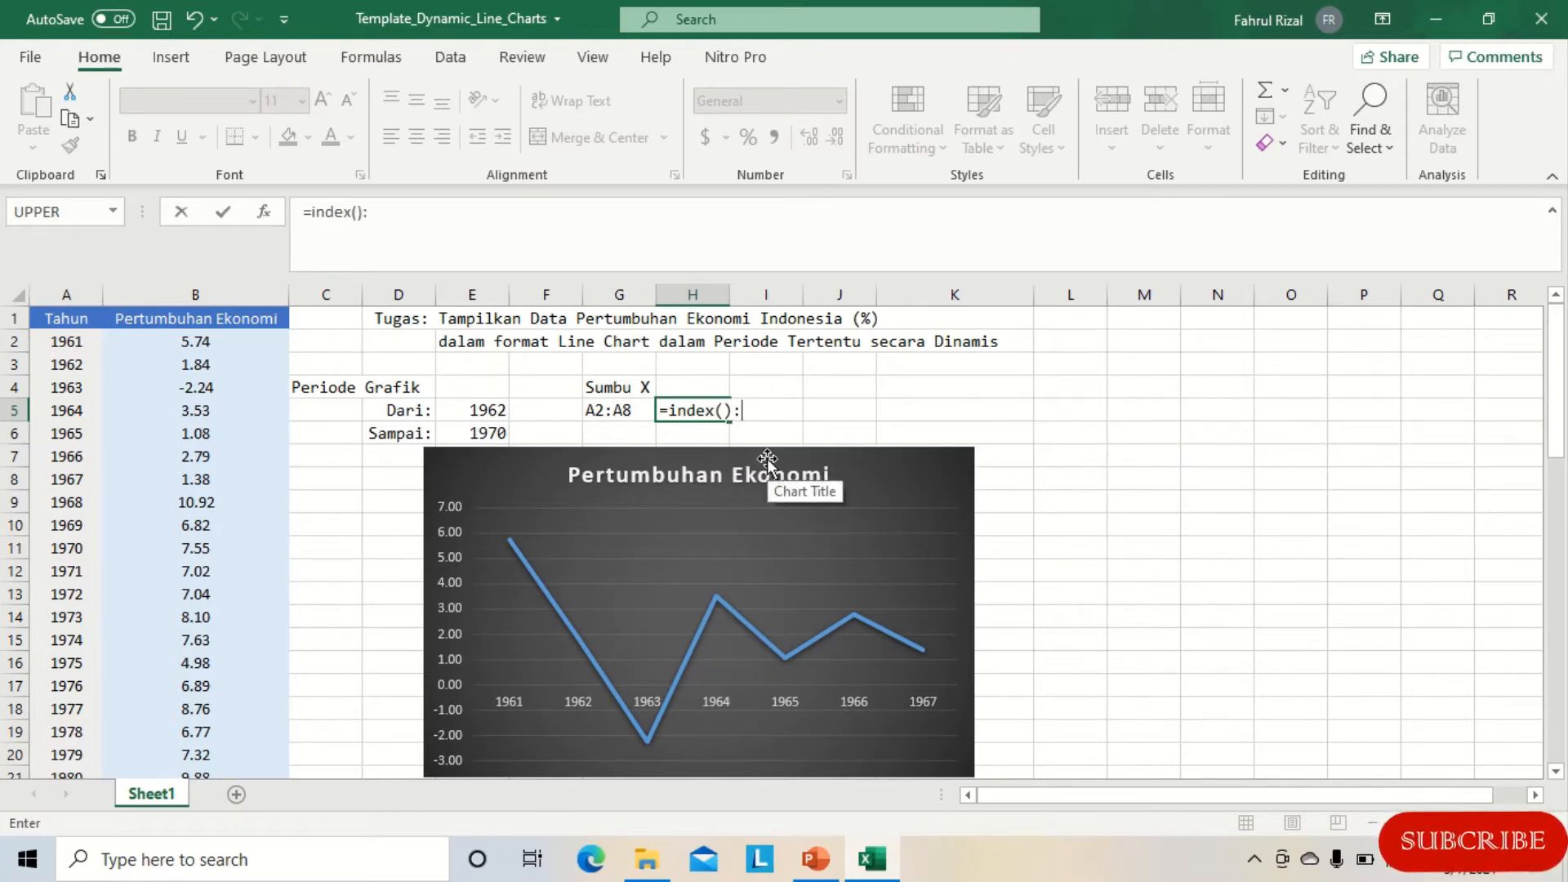
text(()
key(BackSpace)
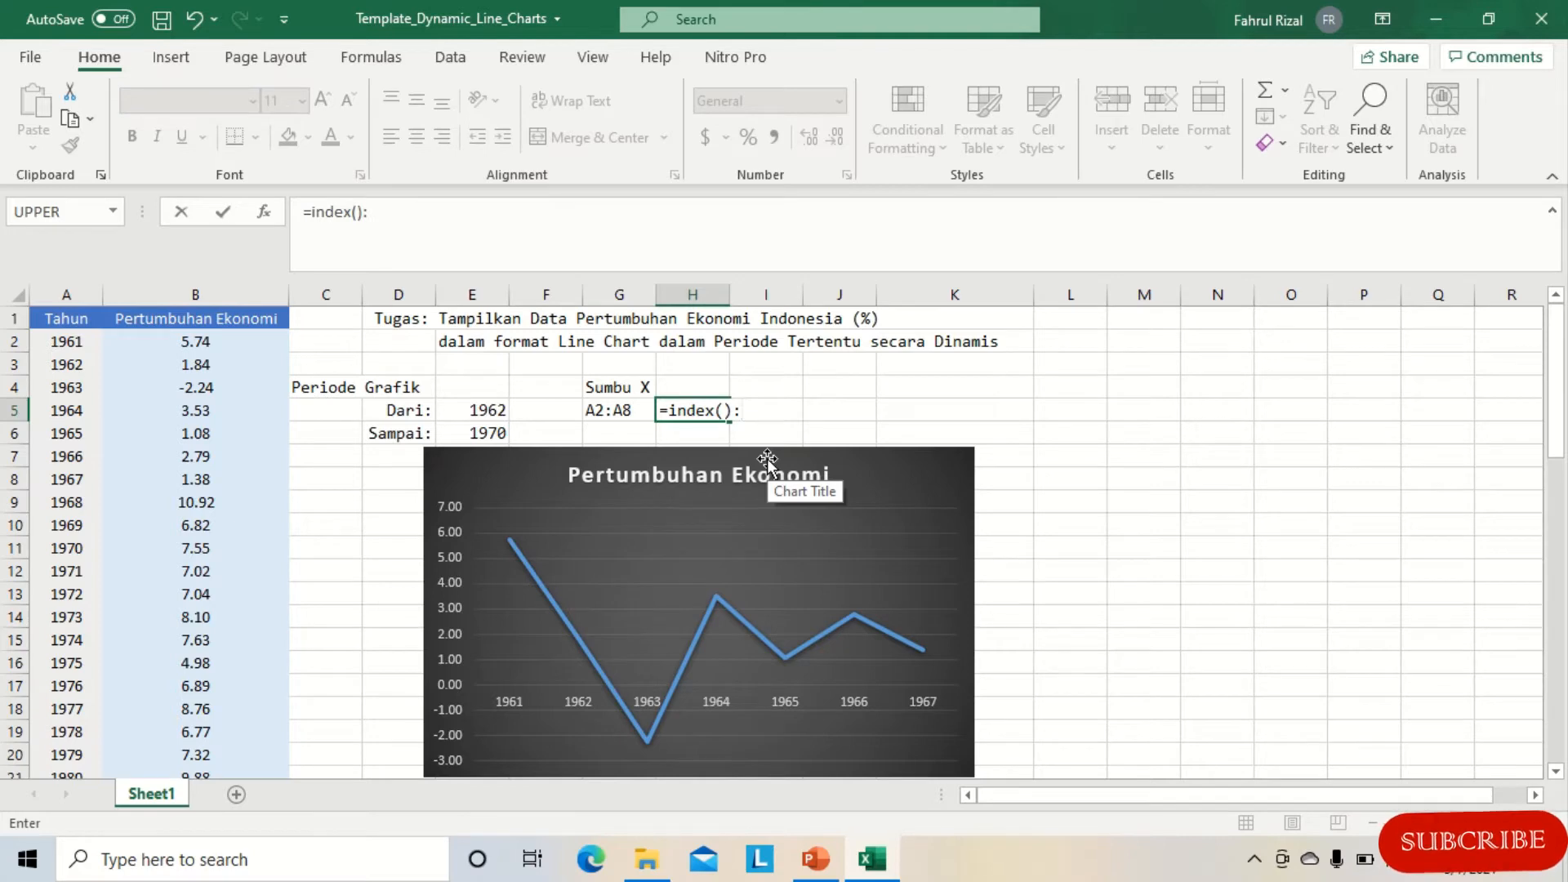
text(index())
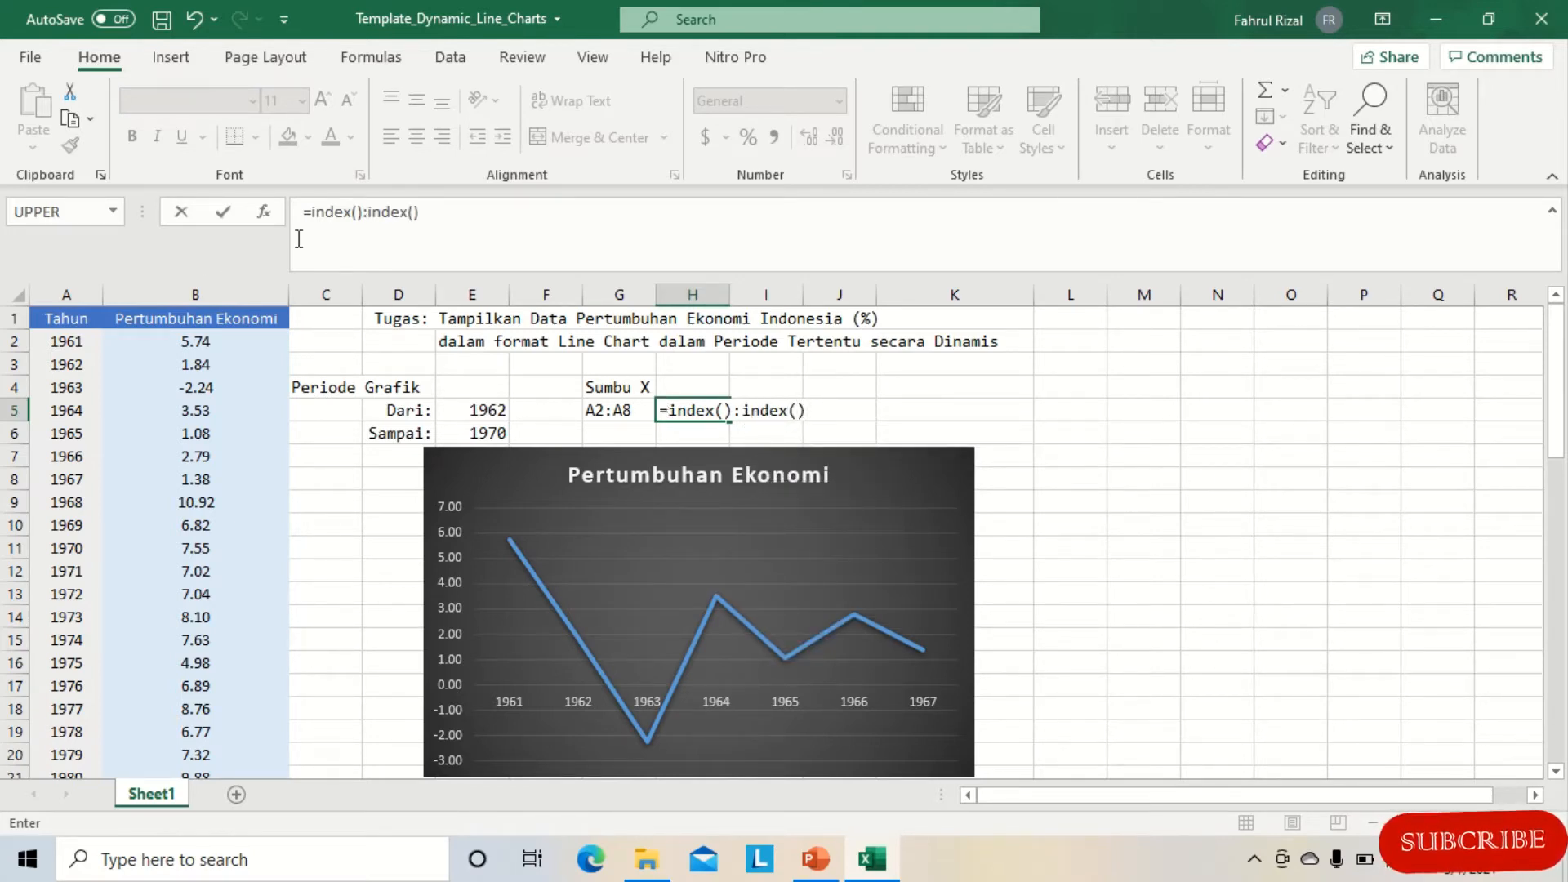
Fill the array argument of the first INDEX in H5 with the Tahun years as the absolute range $A$2:$A$59
click(355, 212)
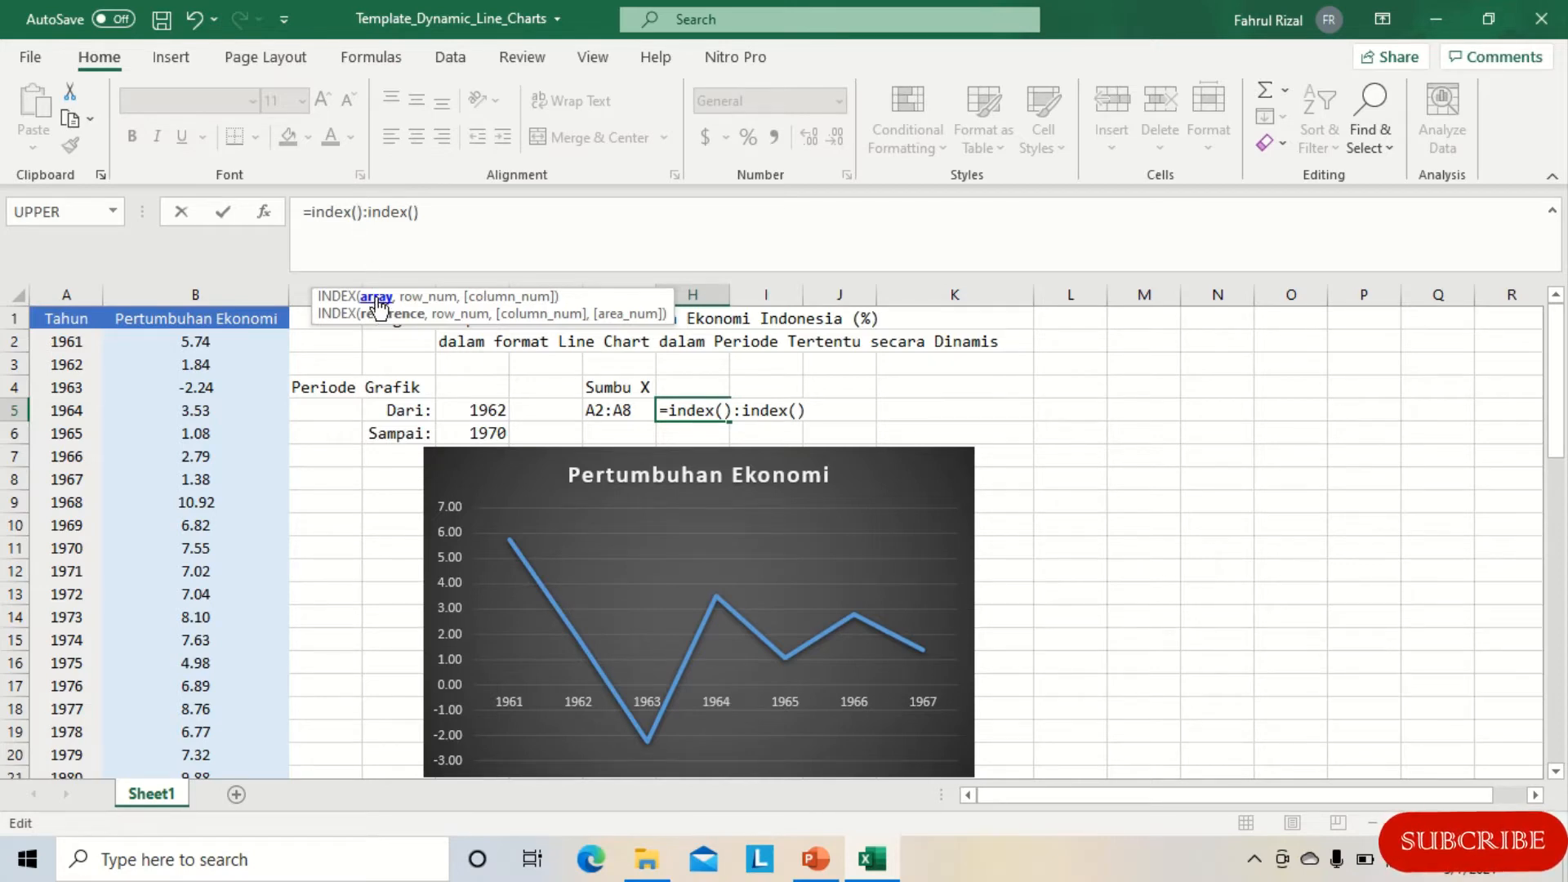
click(74, 341)
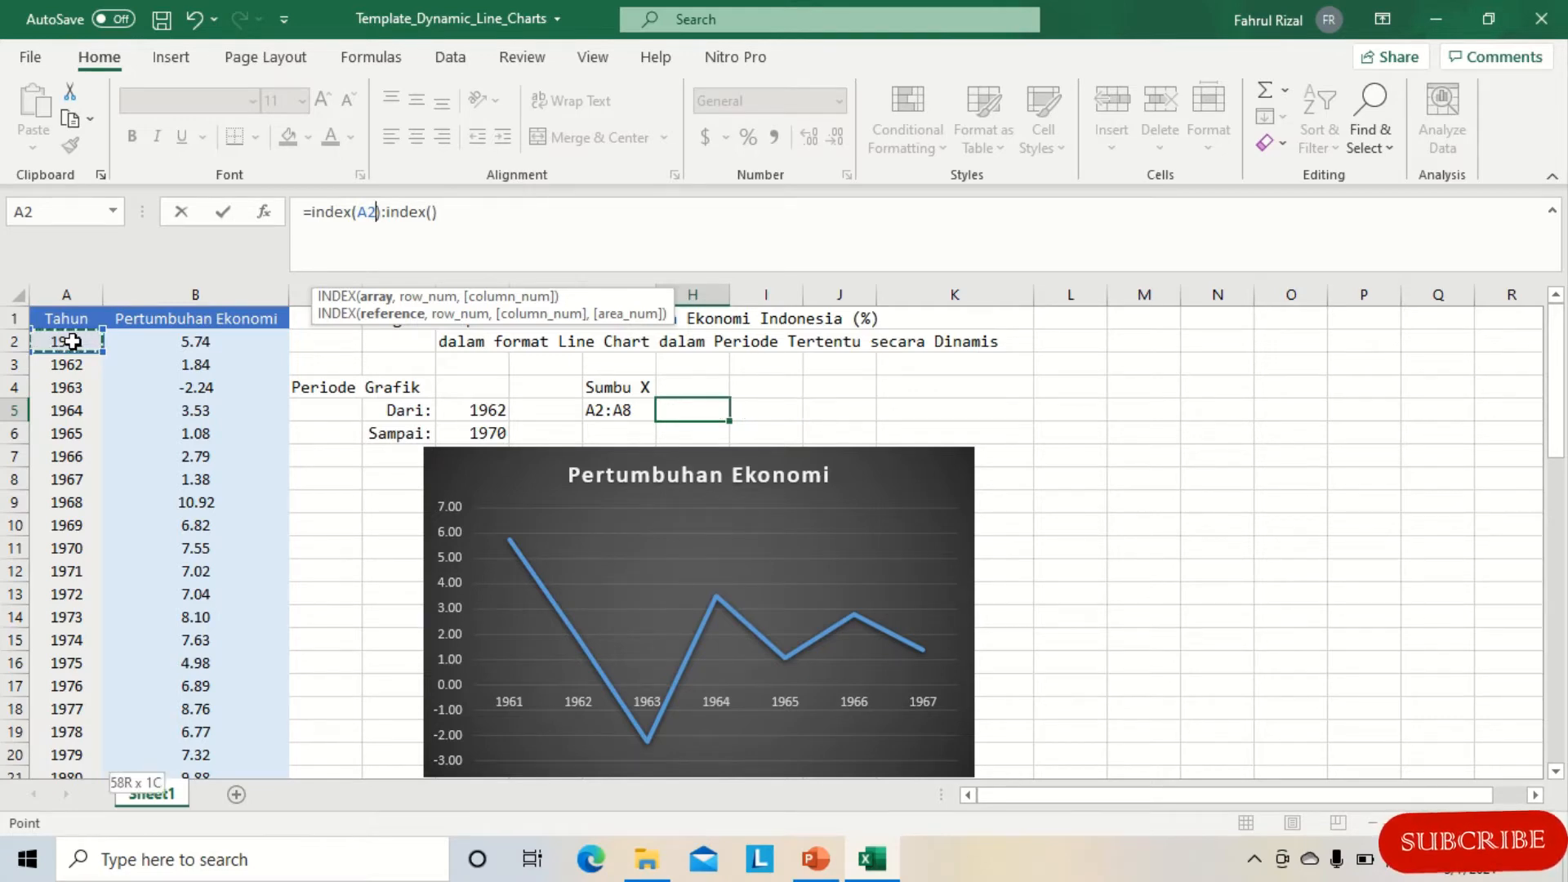
key(ctrl+shift+Down)
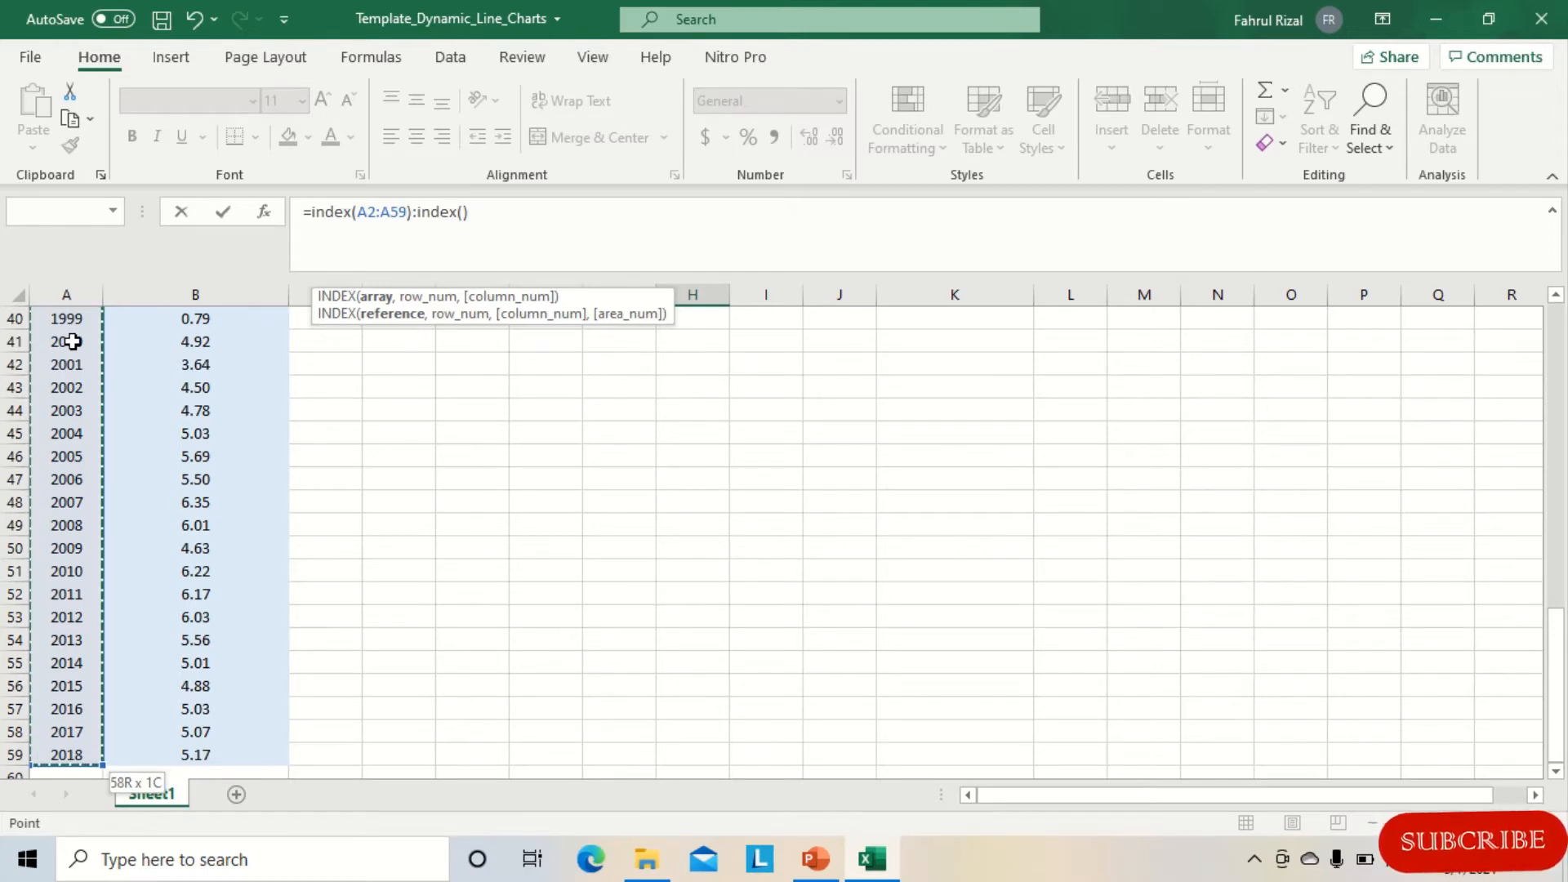
key(F4)
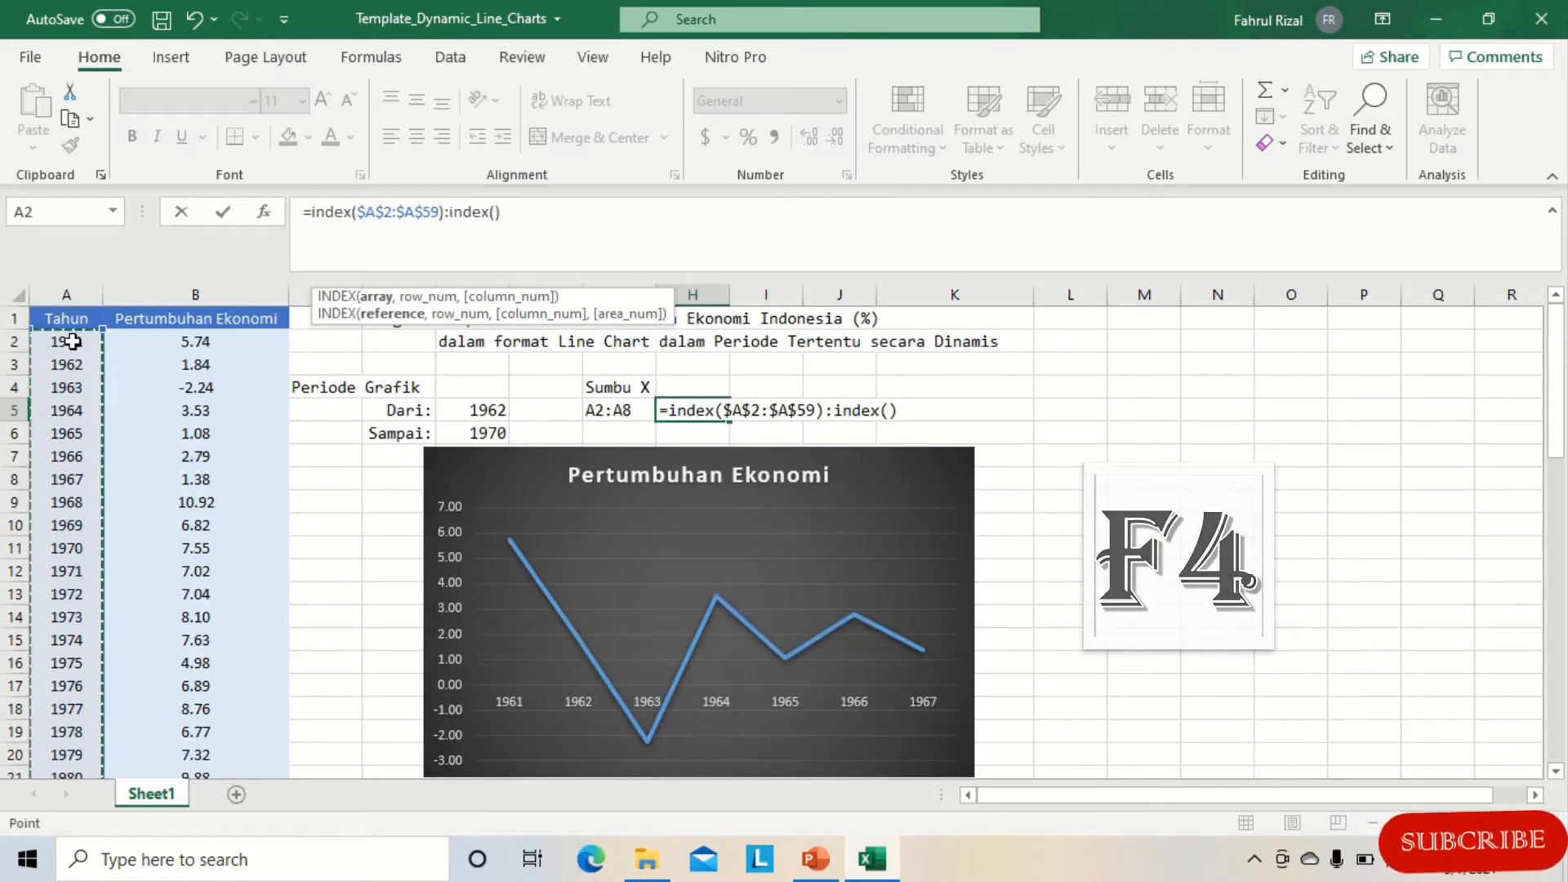
Add a MATCH as the row number of the first INDEX in H5, with the Dari year $E$5 as lookup value
text(,)
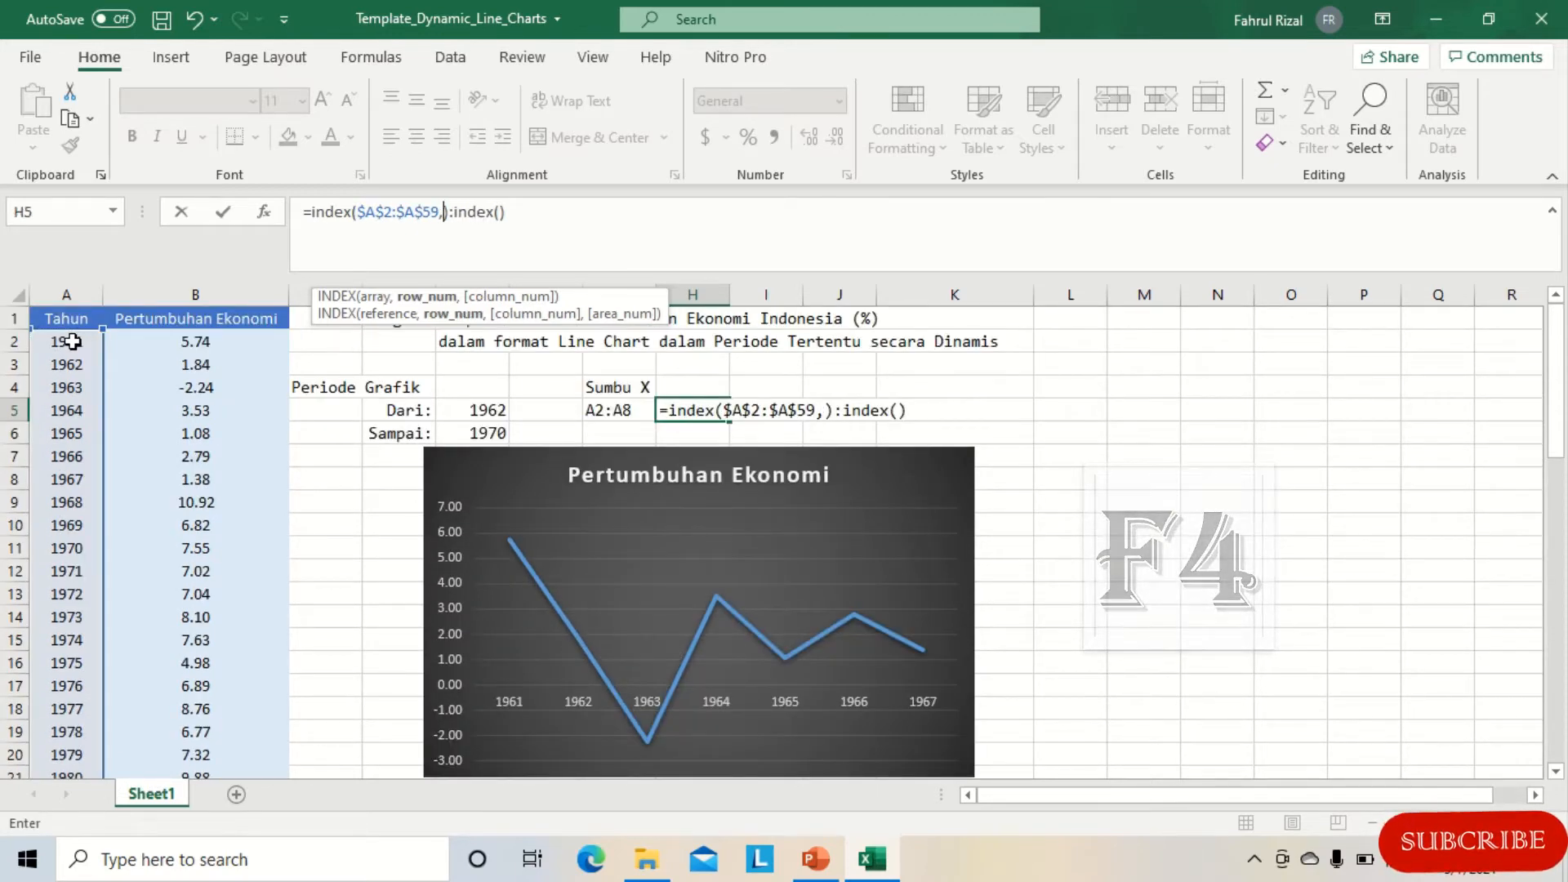
text(mat)
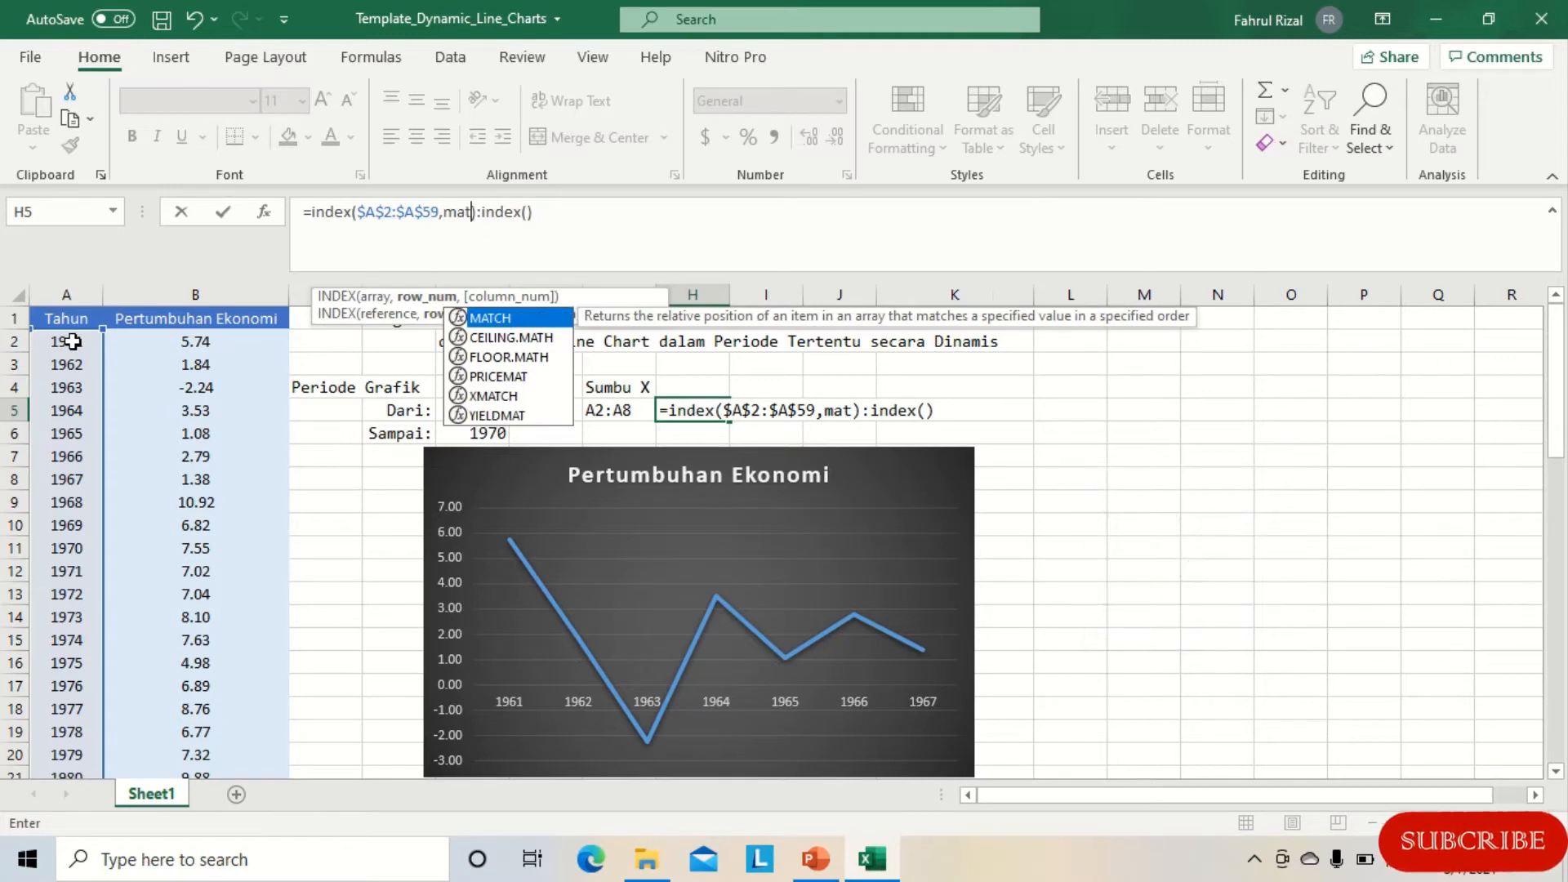
text(ch())
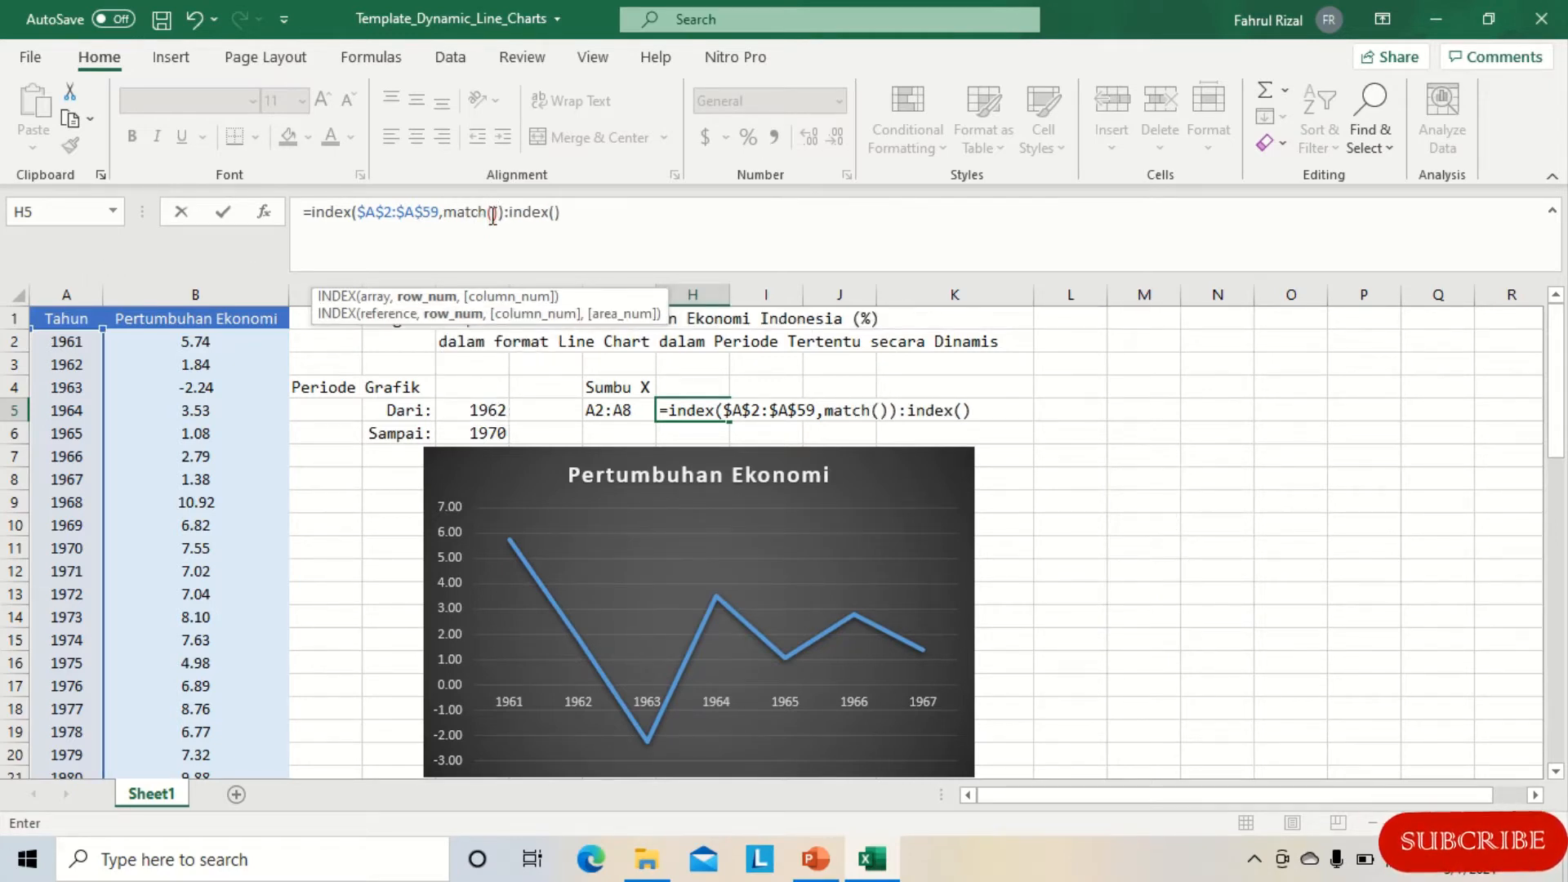
click(493, 213)
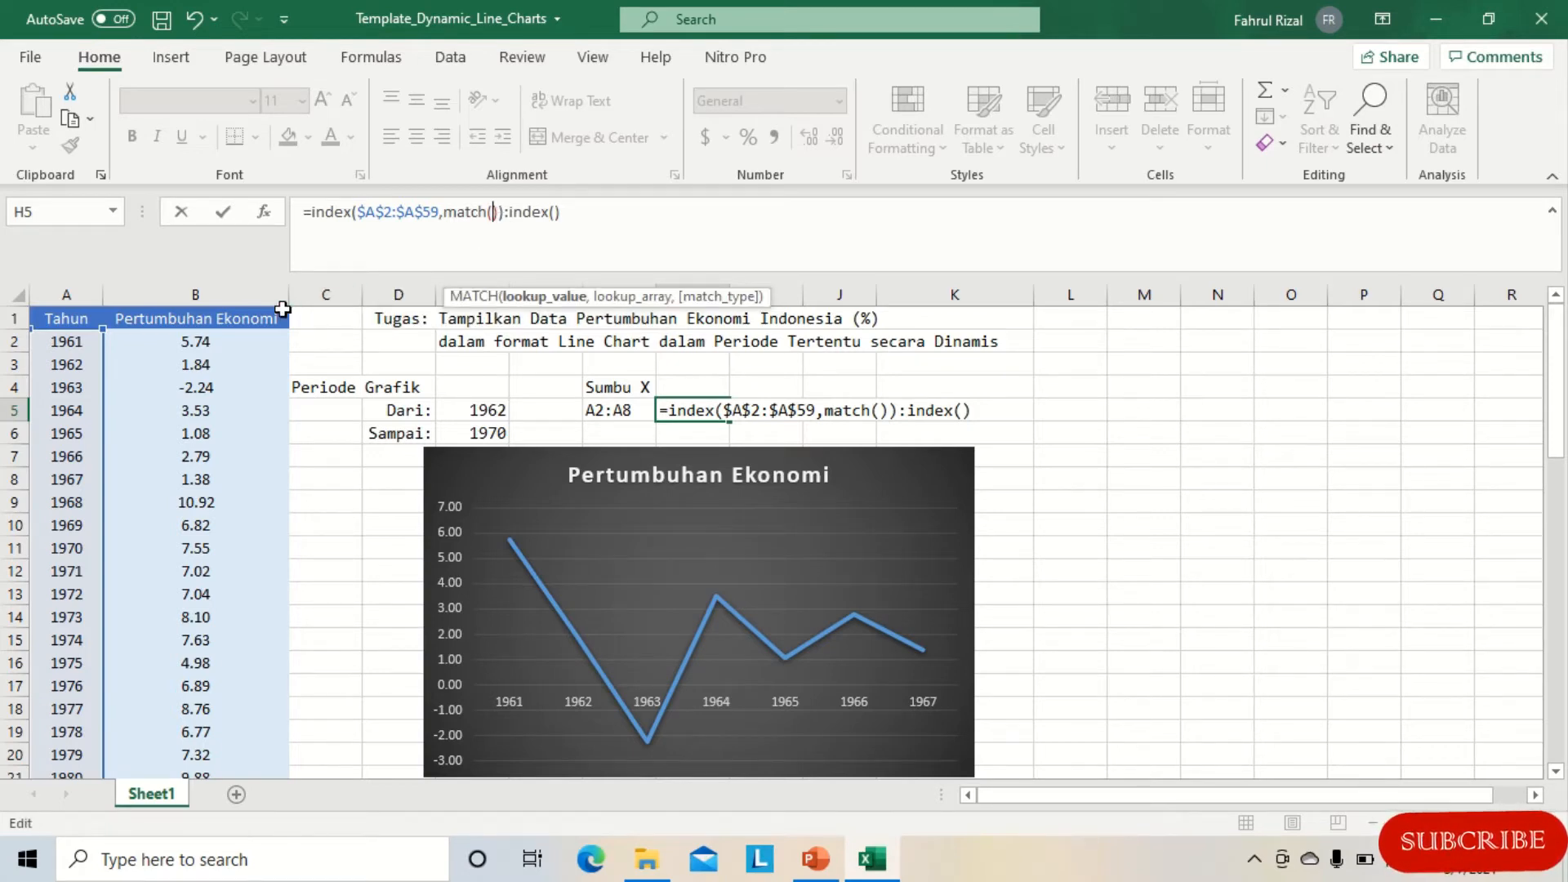
click(475, 408)
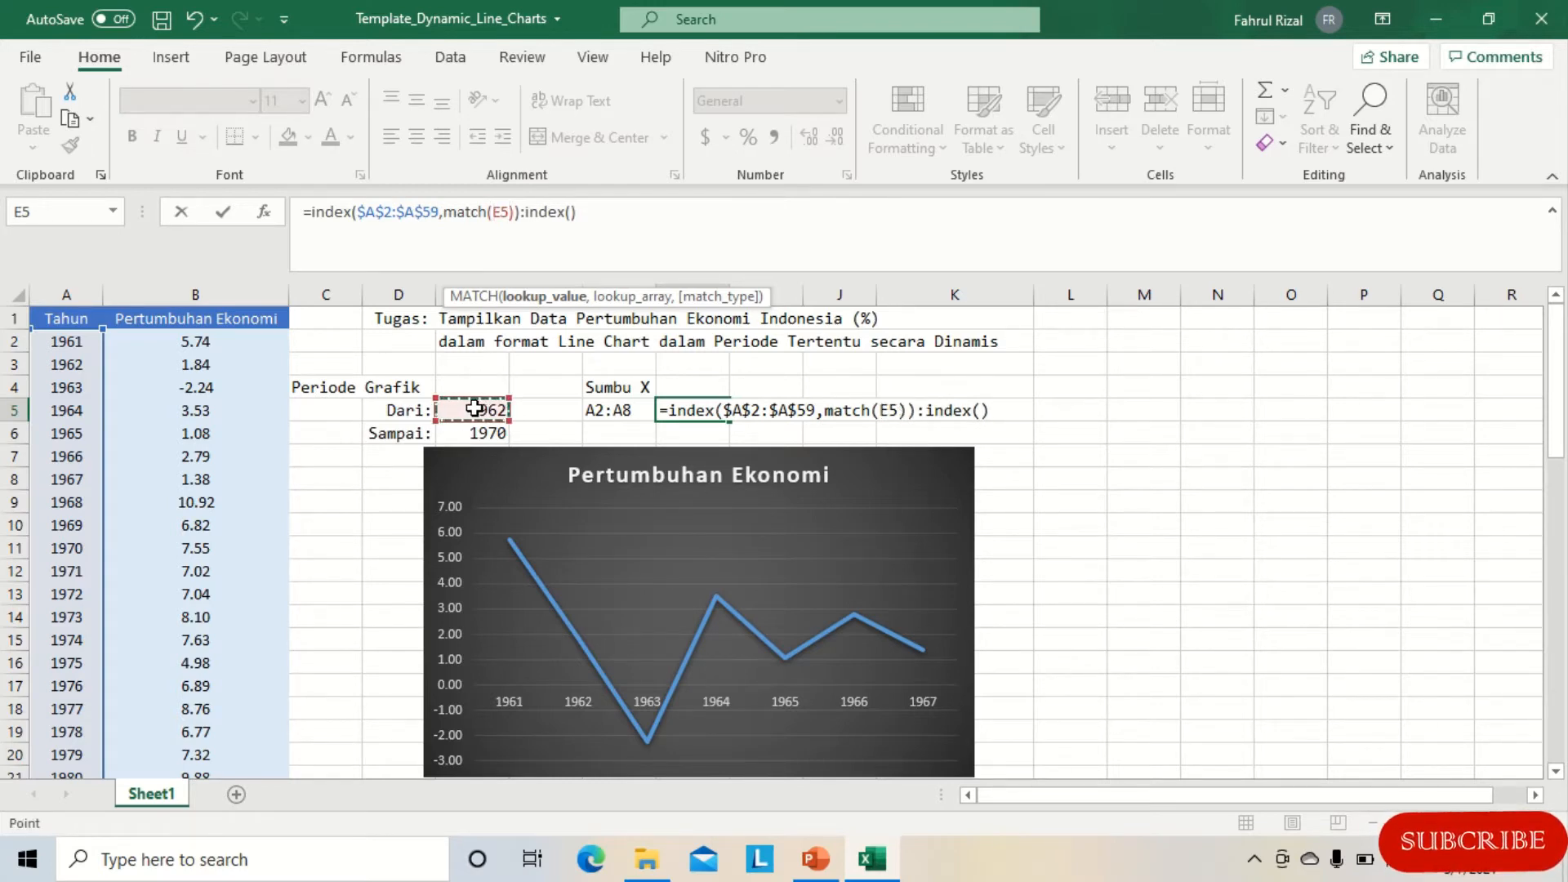
key(F4)
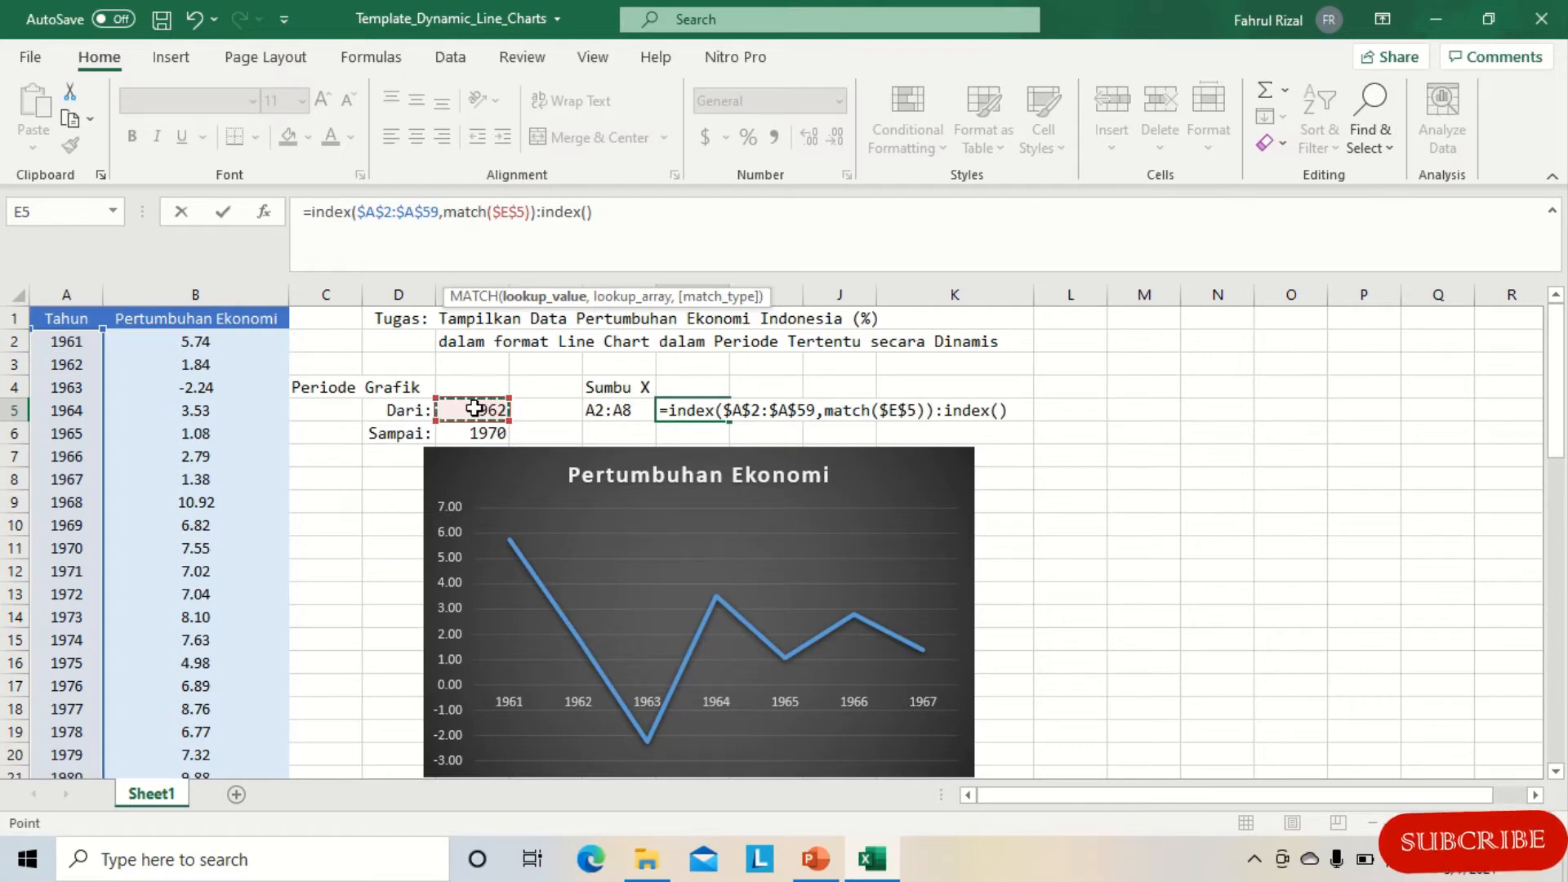
Complete the first MATCH with the Tahun years $A$2:$A$59 as lookup array and 0 as match type
text(,)
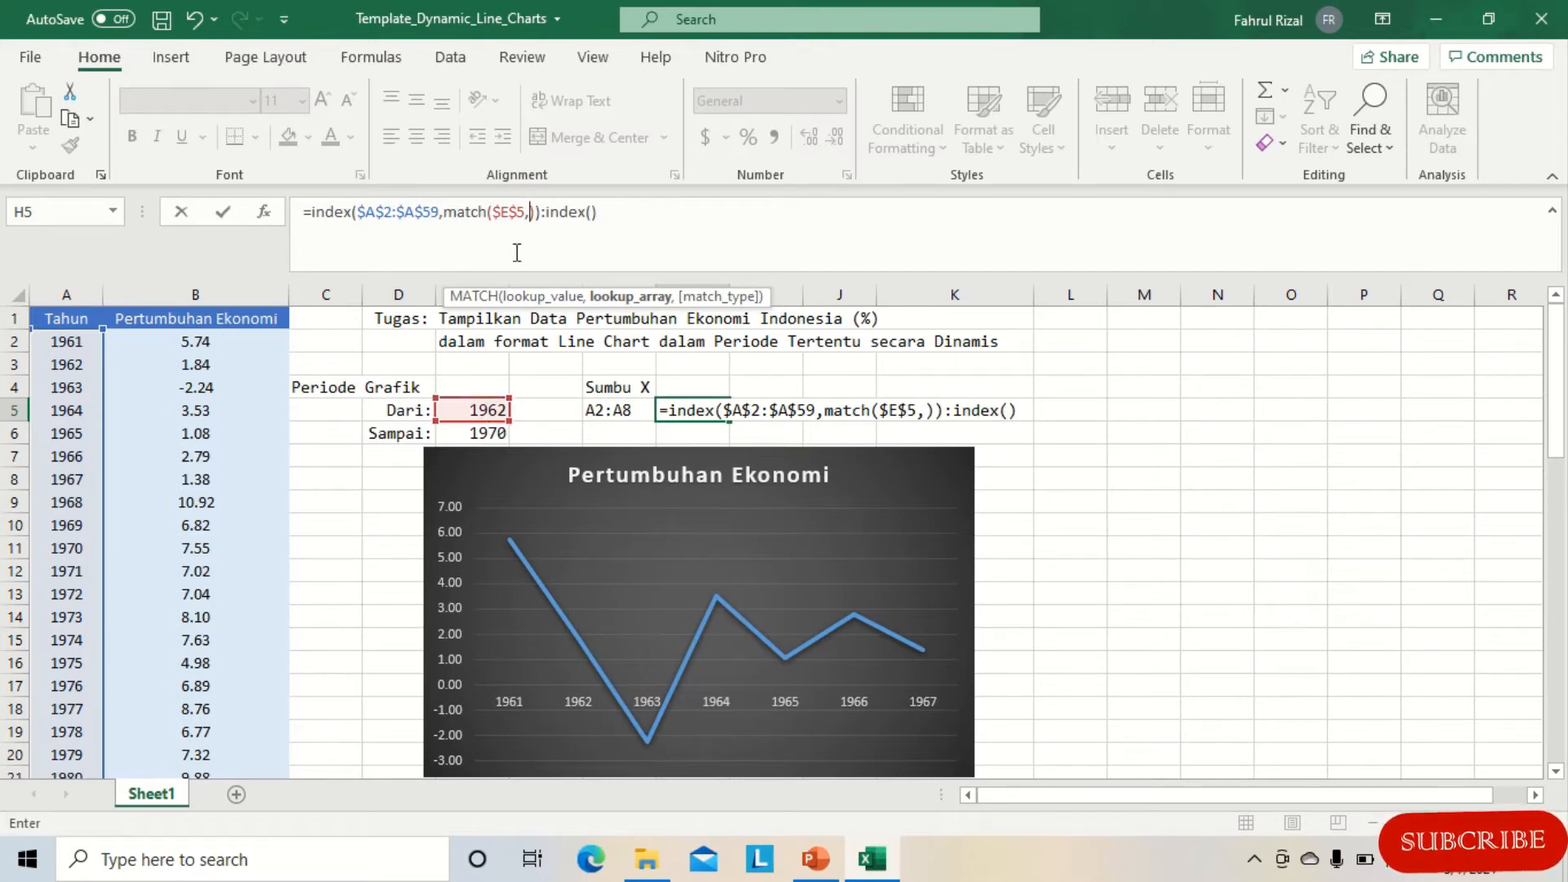
click(532, 214)
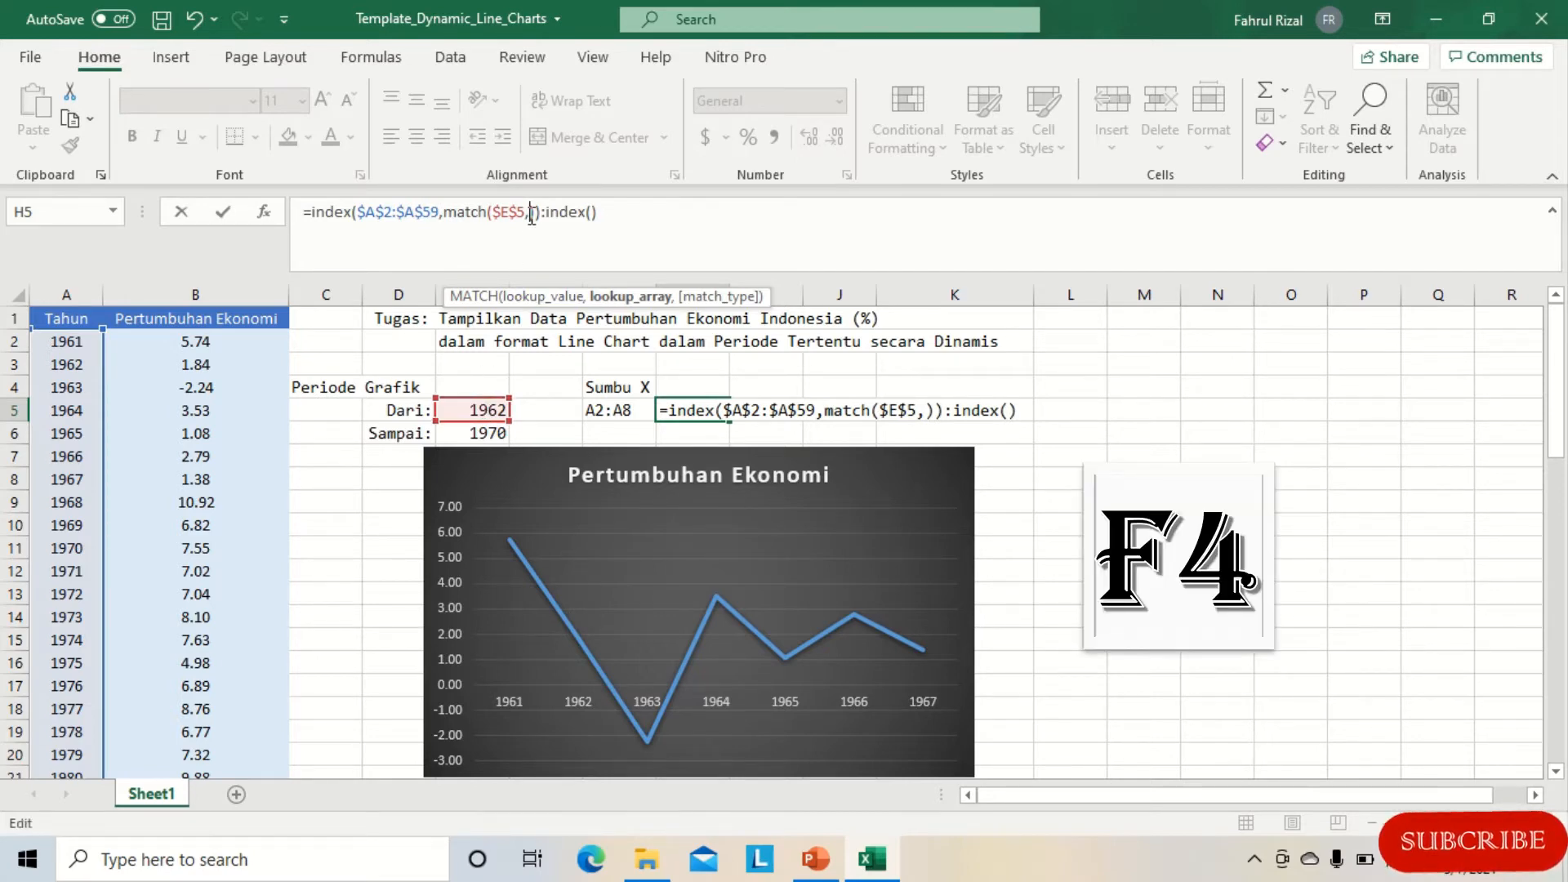
click(73, 341)
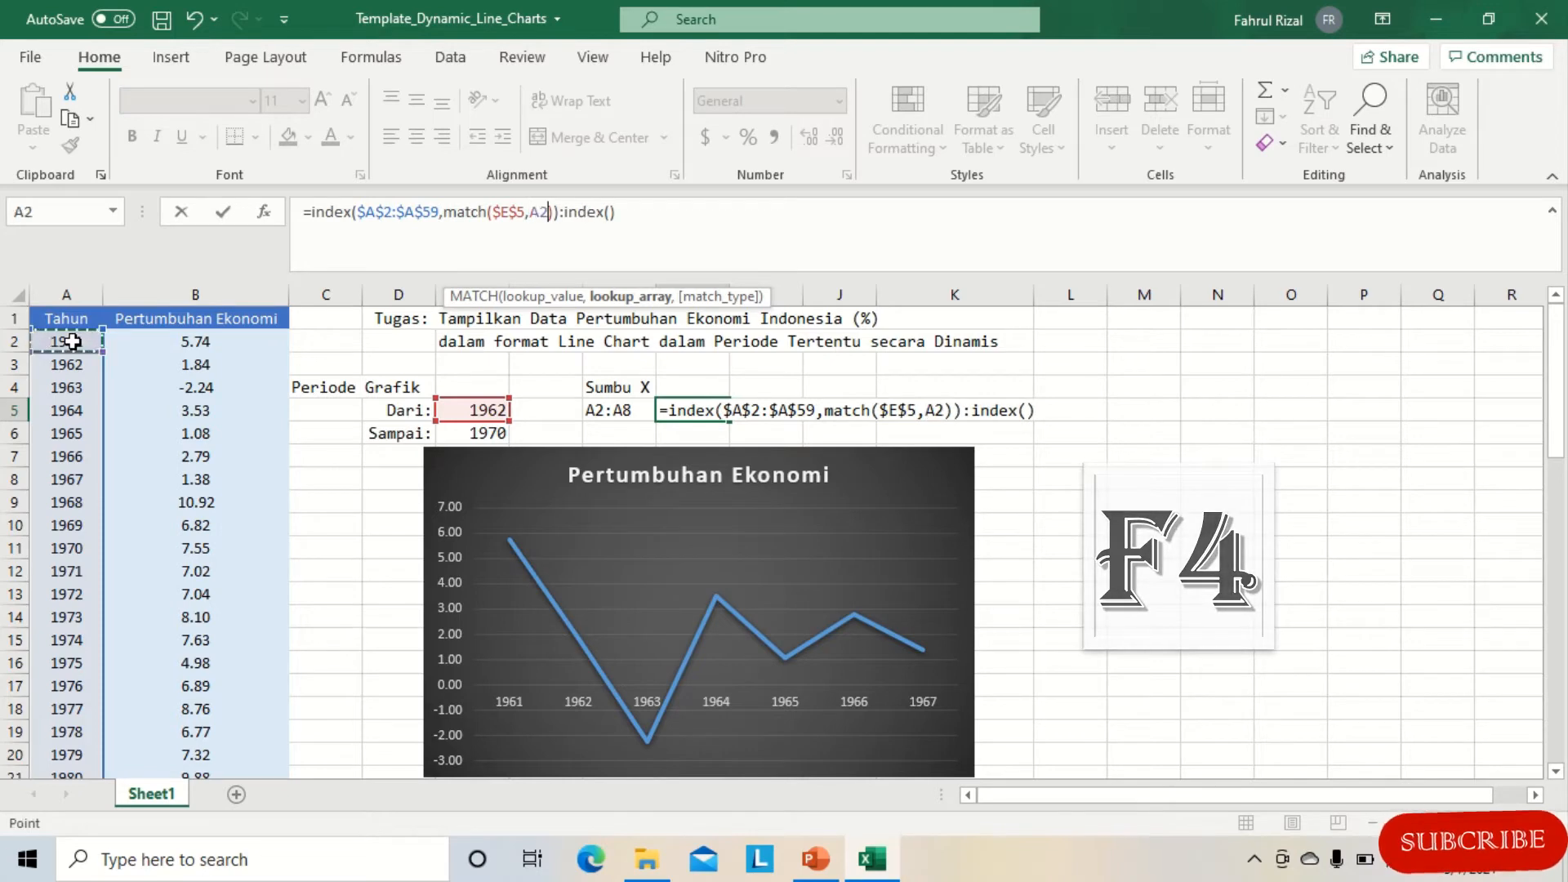
key(ctrl+shift+Down)
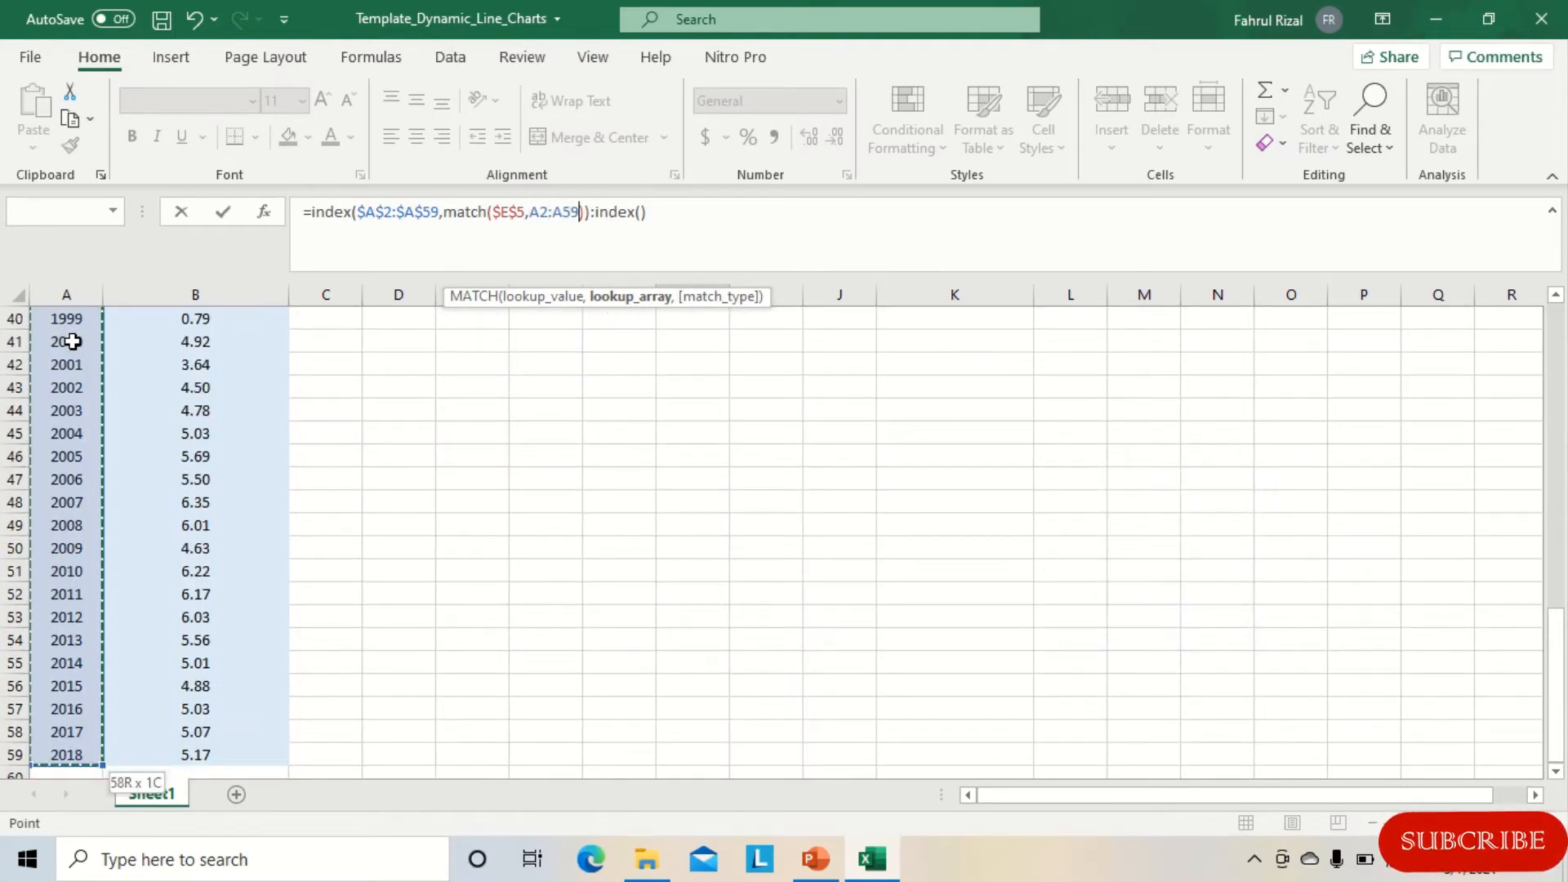
key(F4)
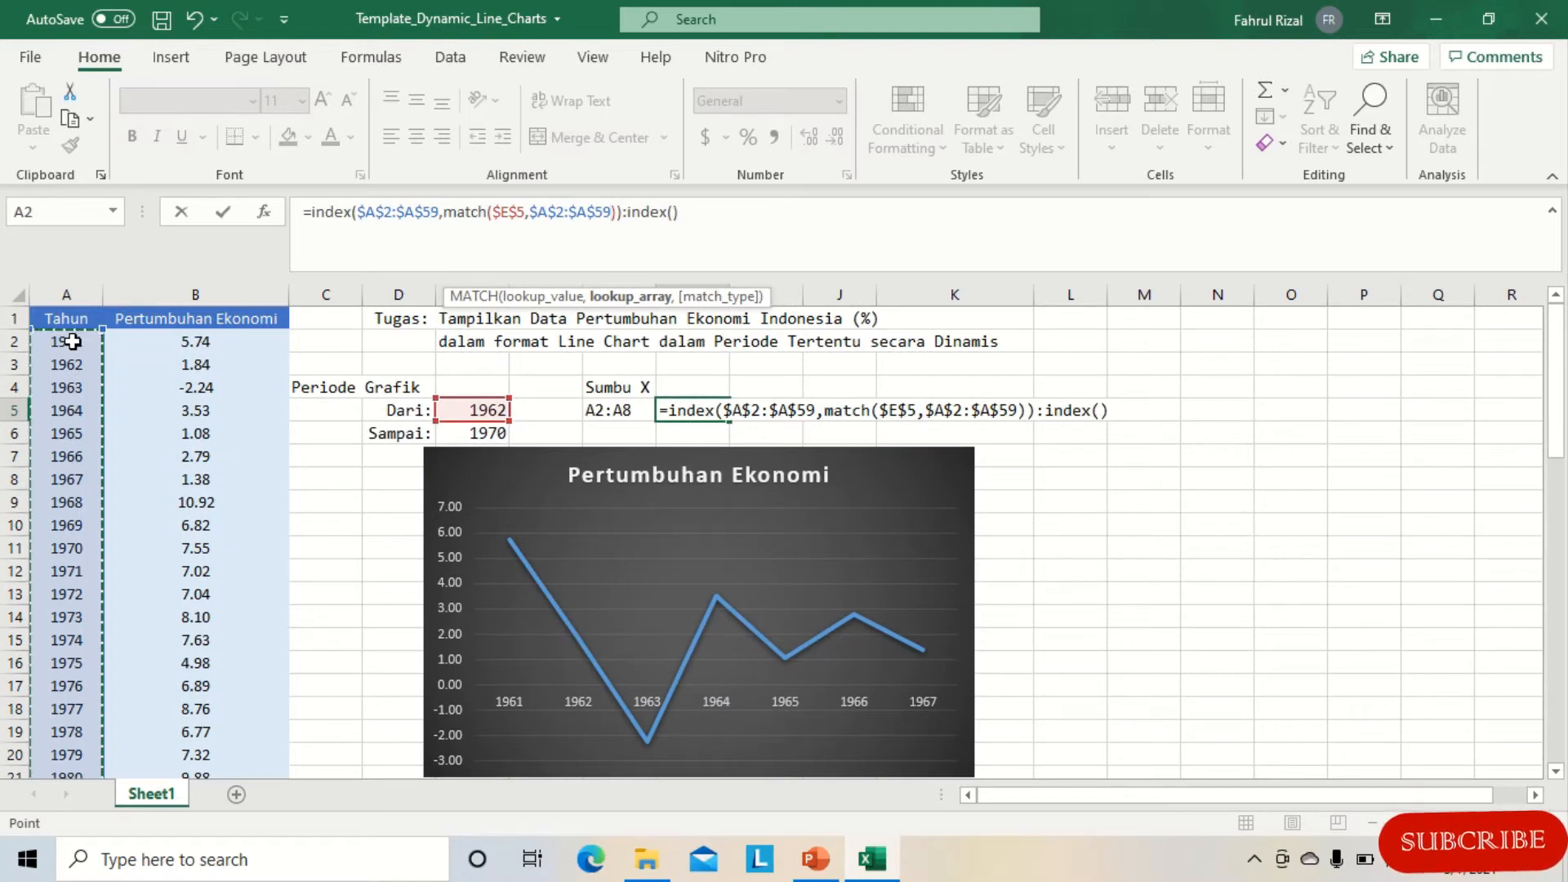
text(,)
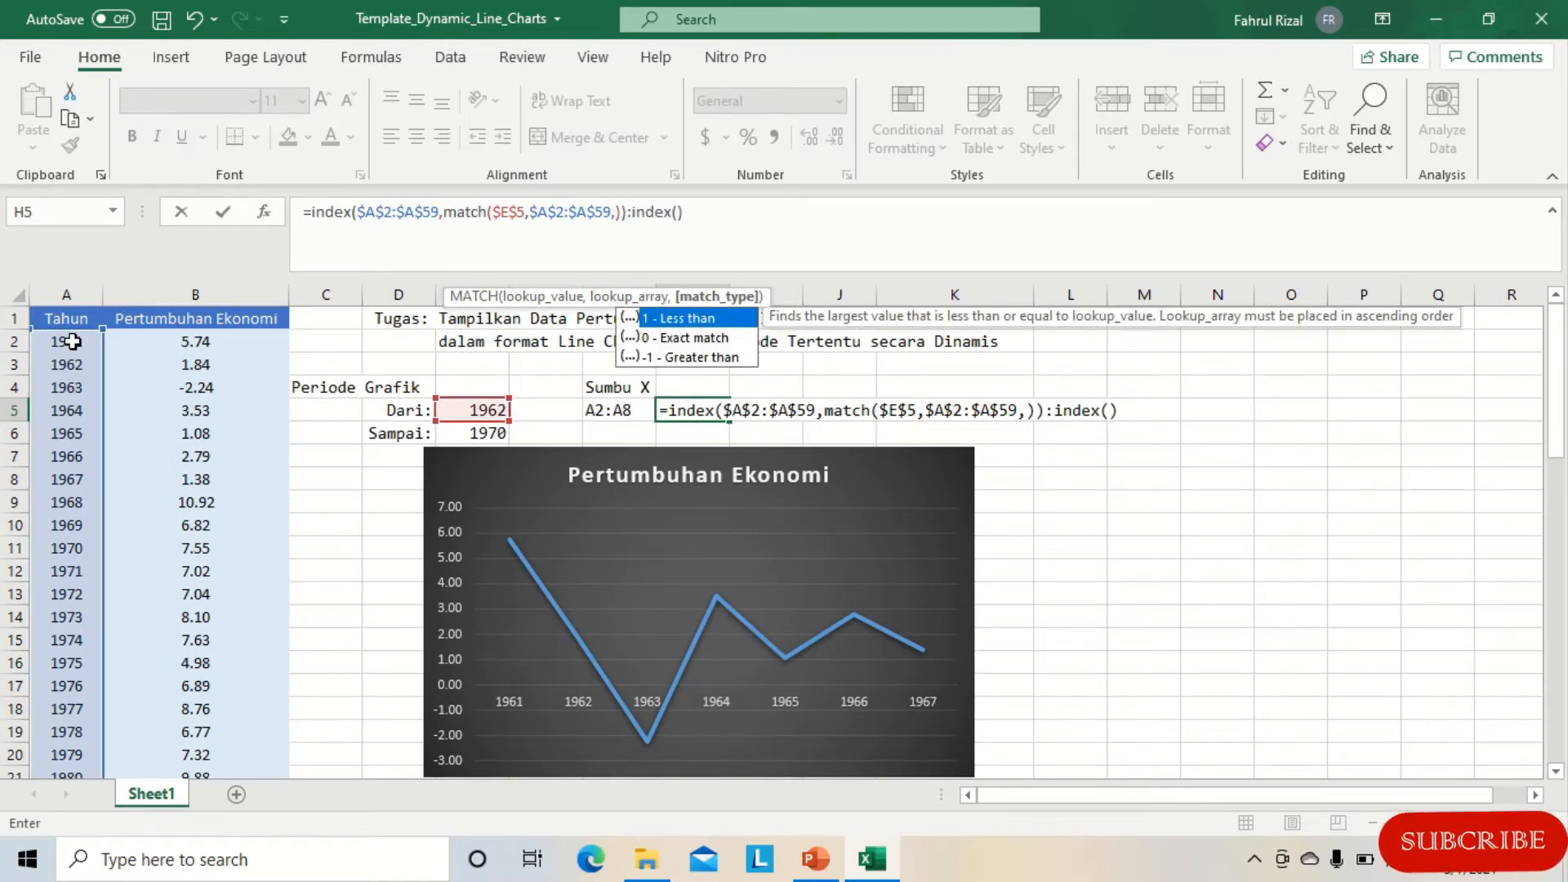
text(0)
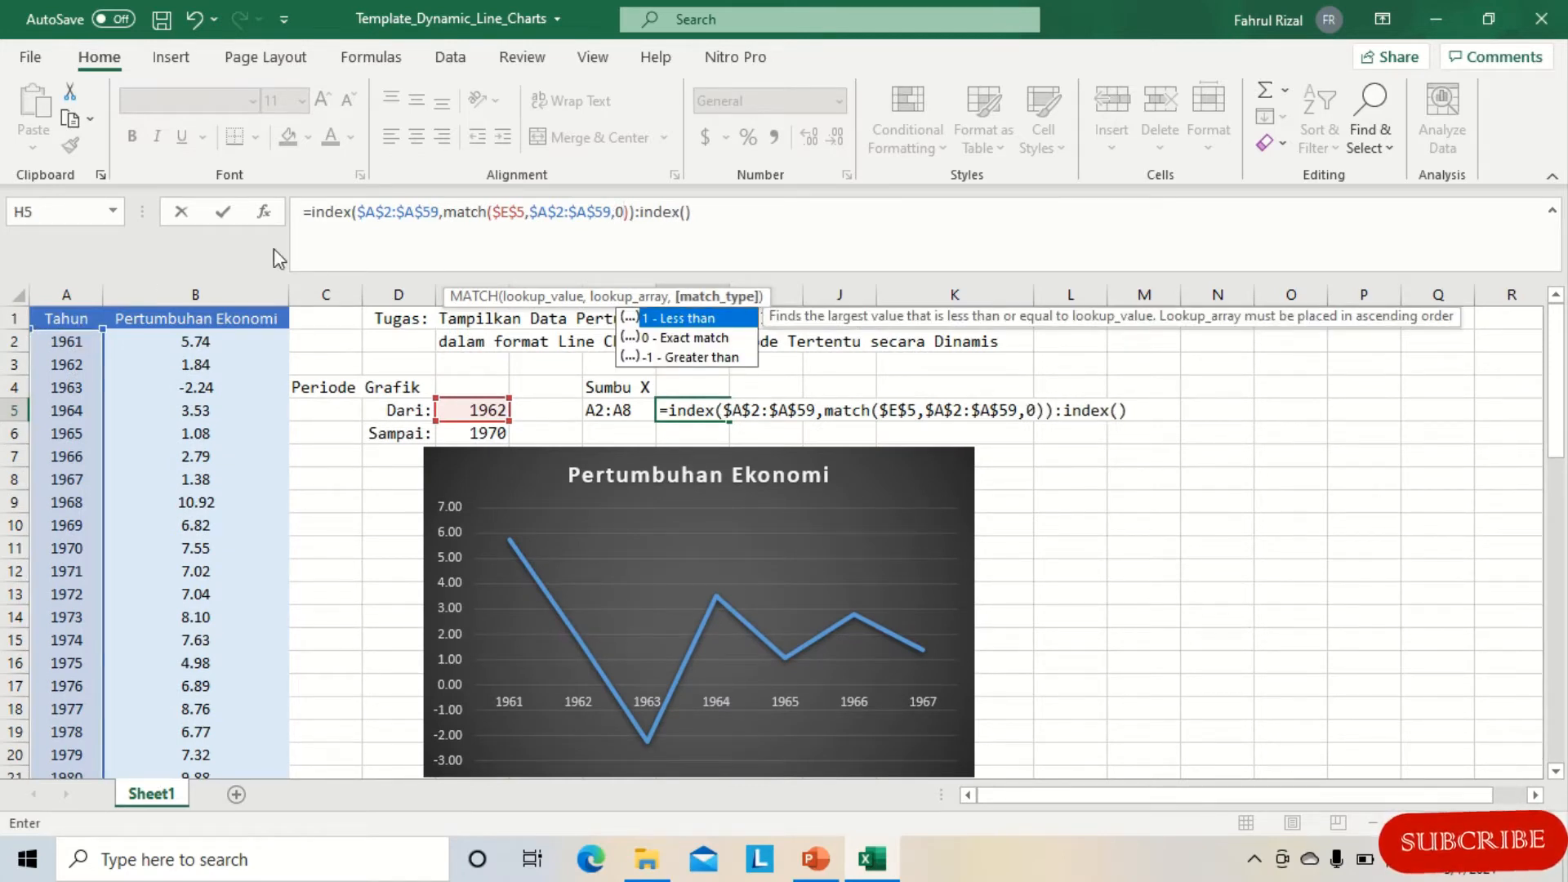
Fill the array argument of the second INDEX in H5 with the Tahun years as the absolute range $A$2:$A$59
click(688, 214)
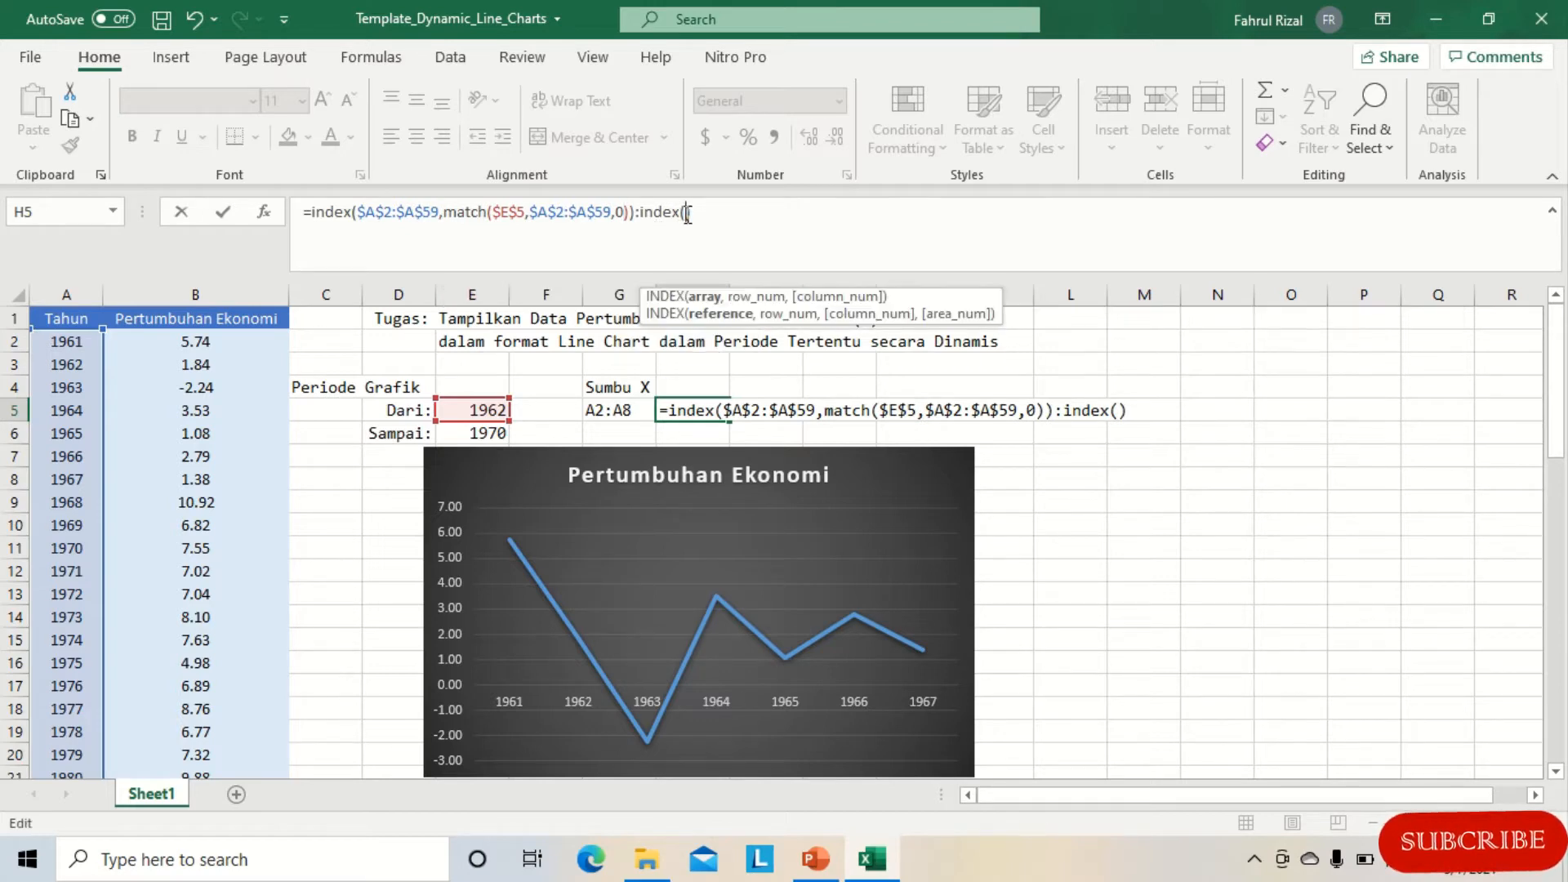
click(82, 343)
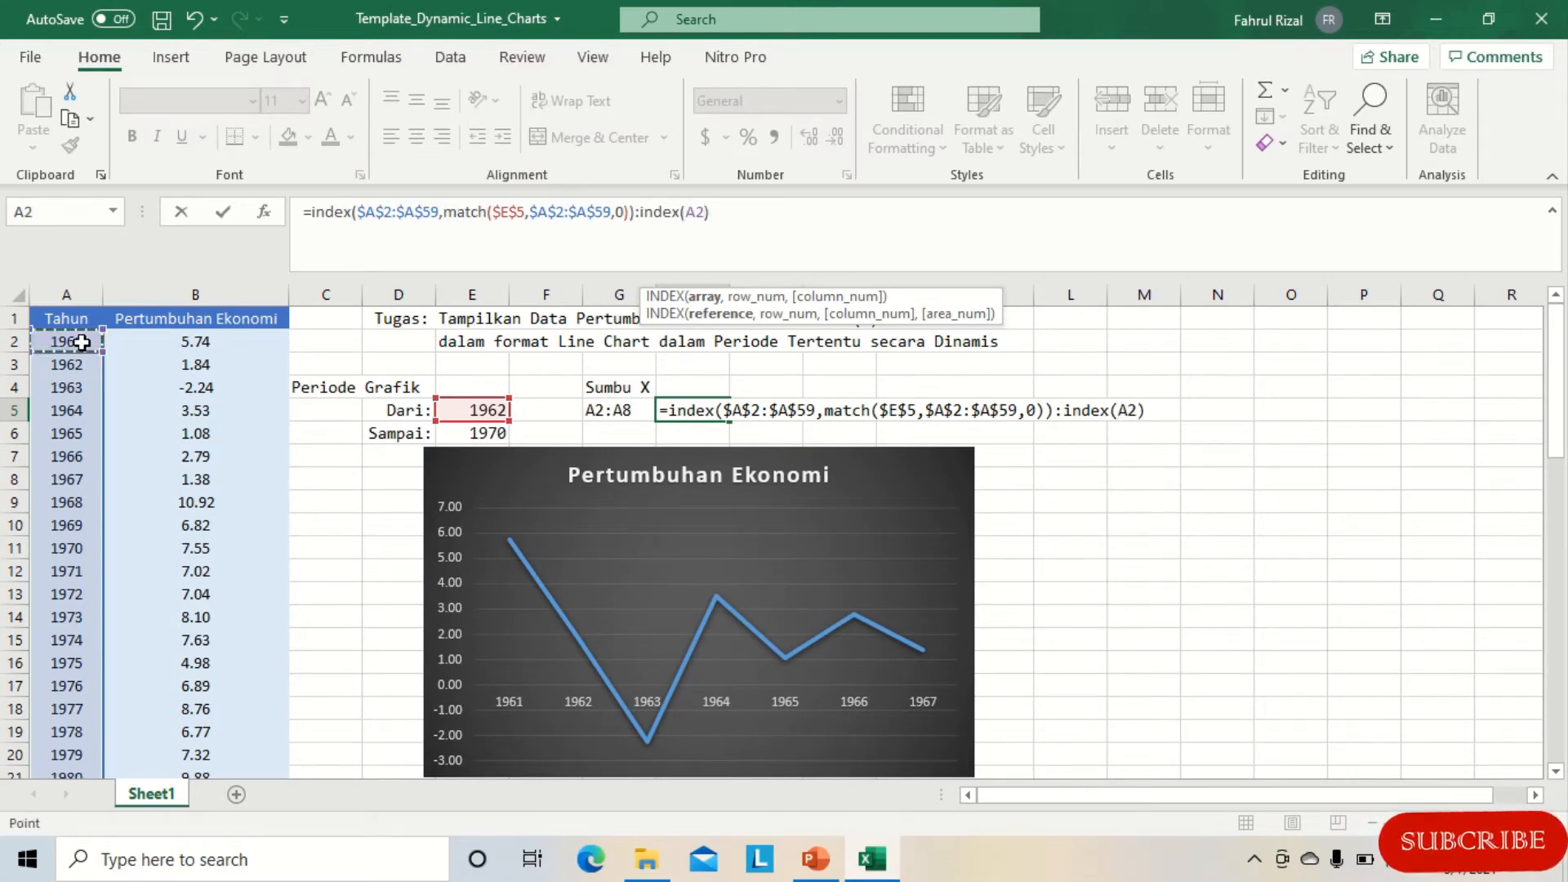
key(ctrl+shift+Down)
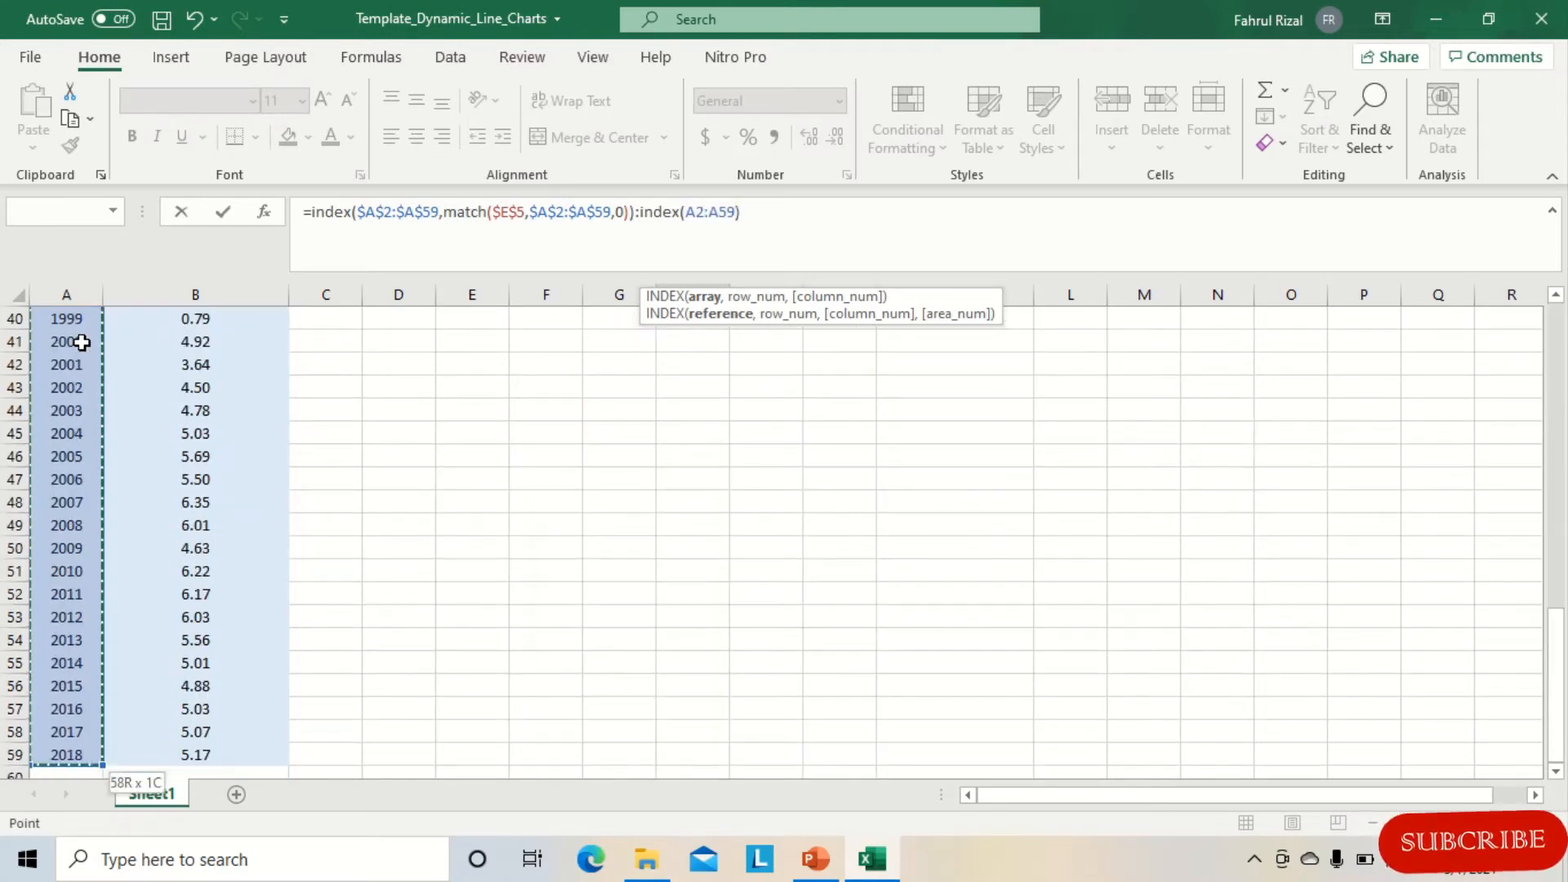
key(F4)
Add a MATCH as the row number of the second INDEX, with the Sampai year $E$6 as lookup value
text(,)
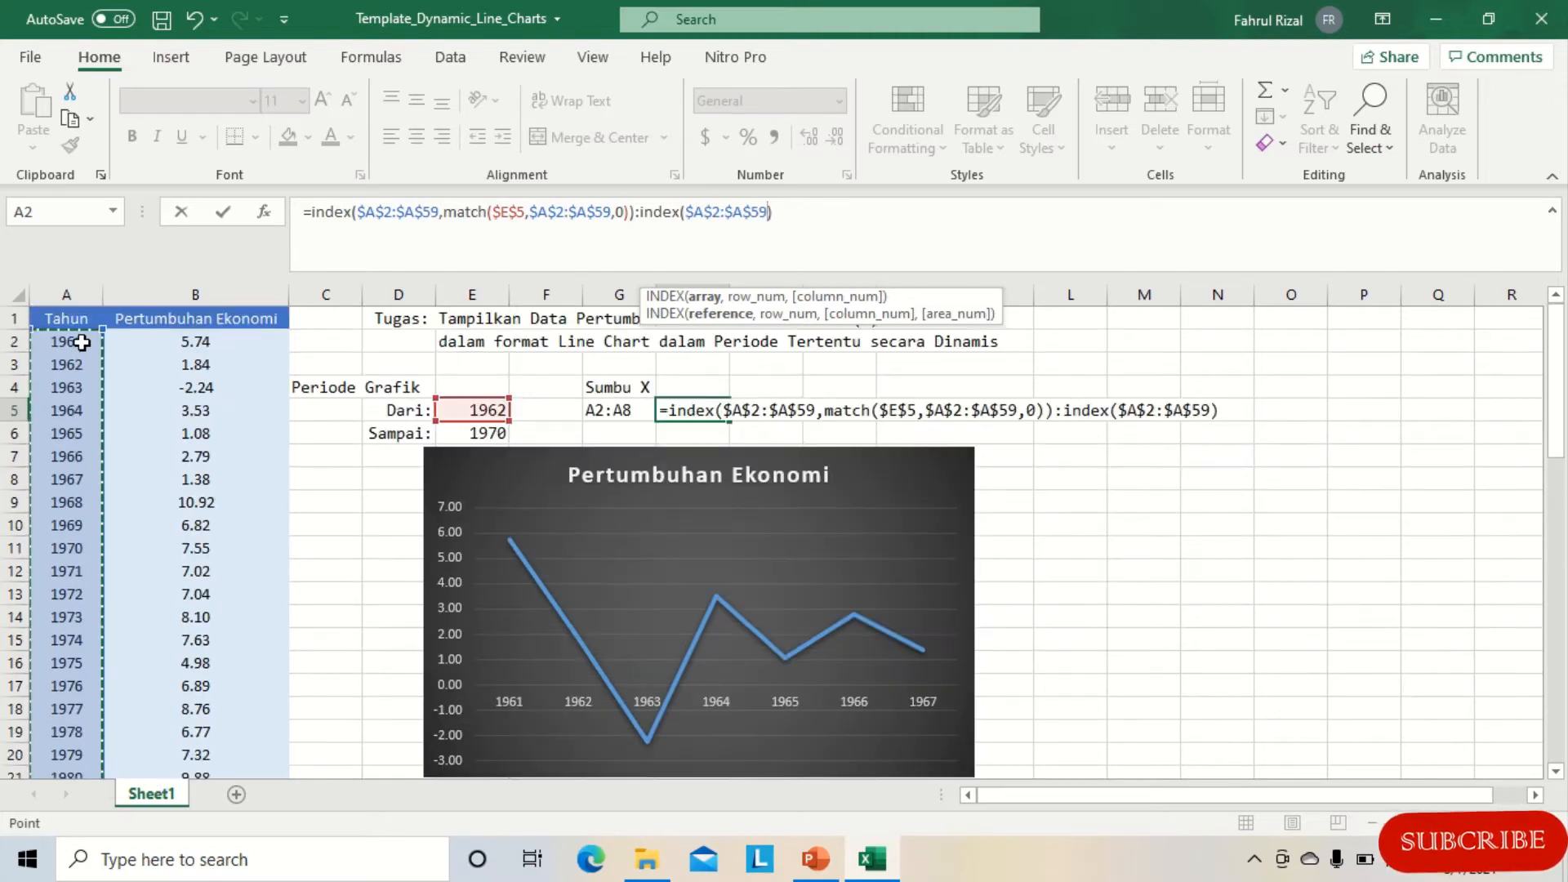
text(match)
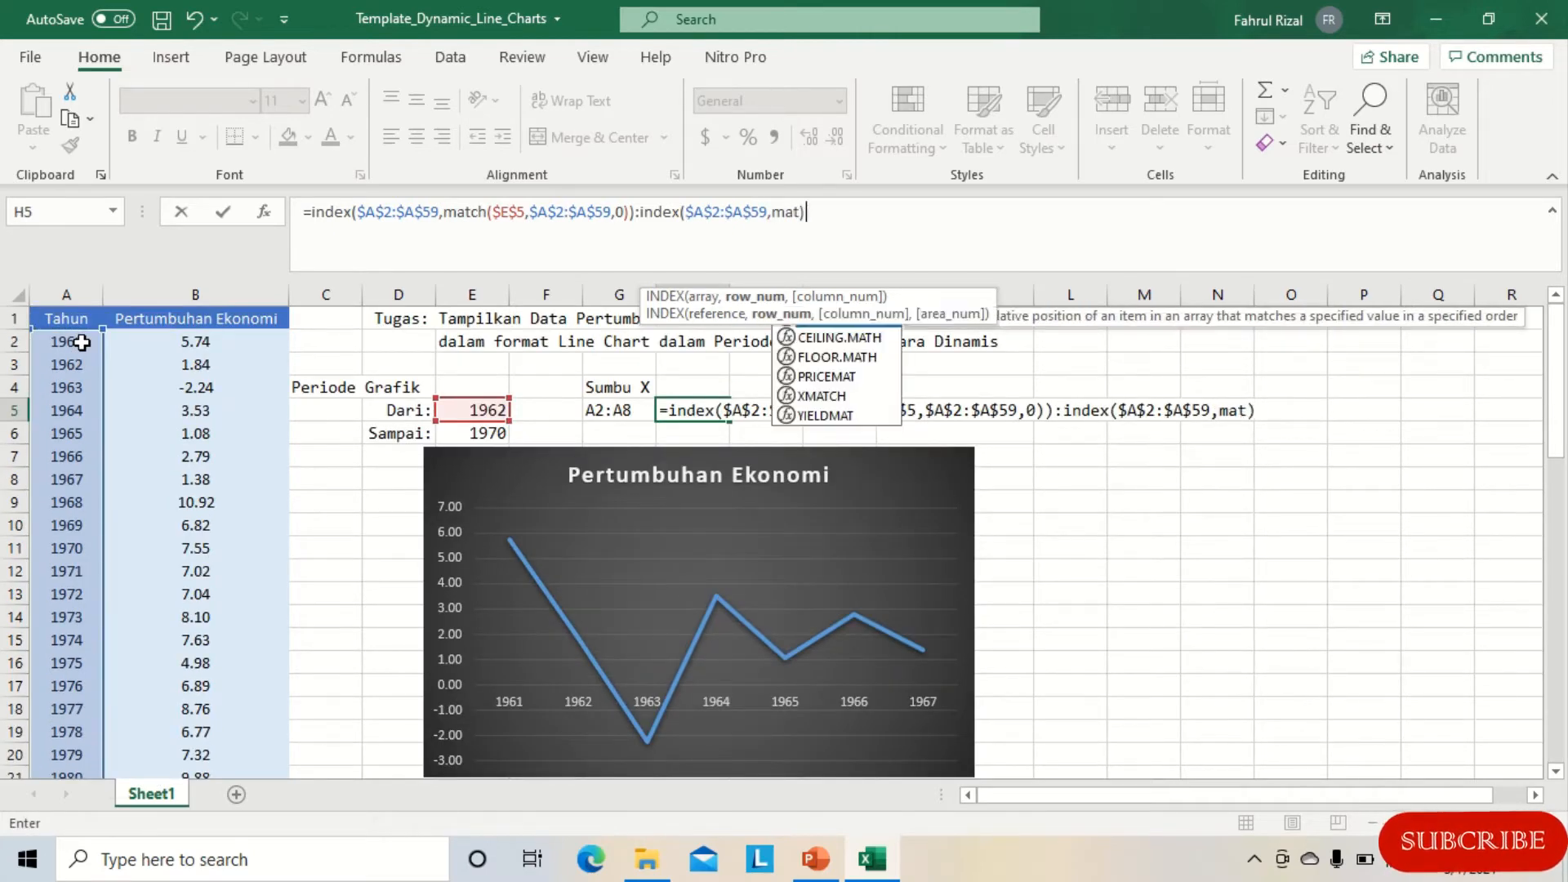
text(())
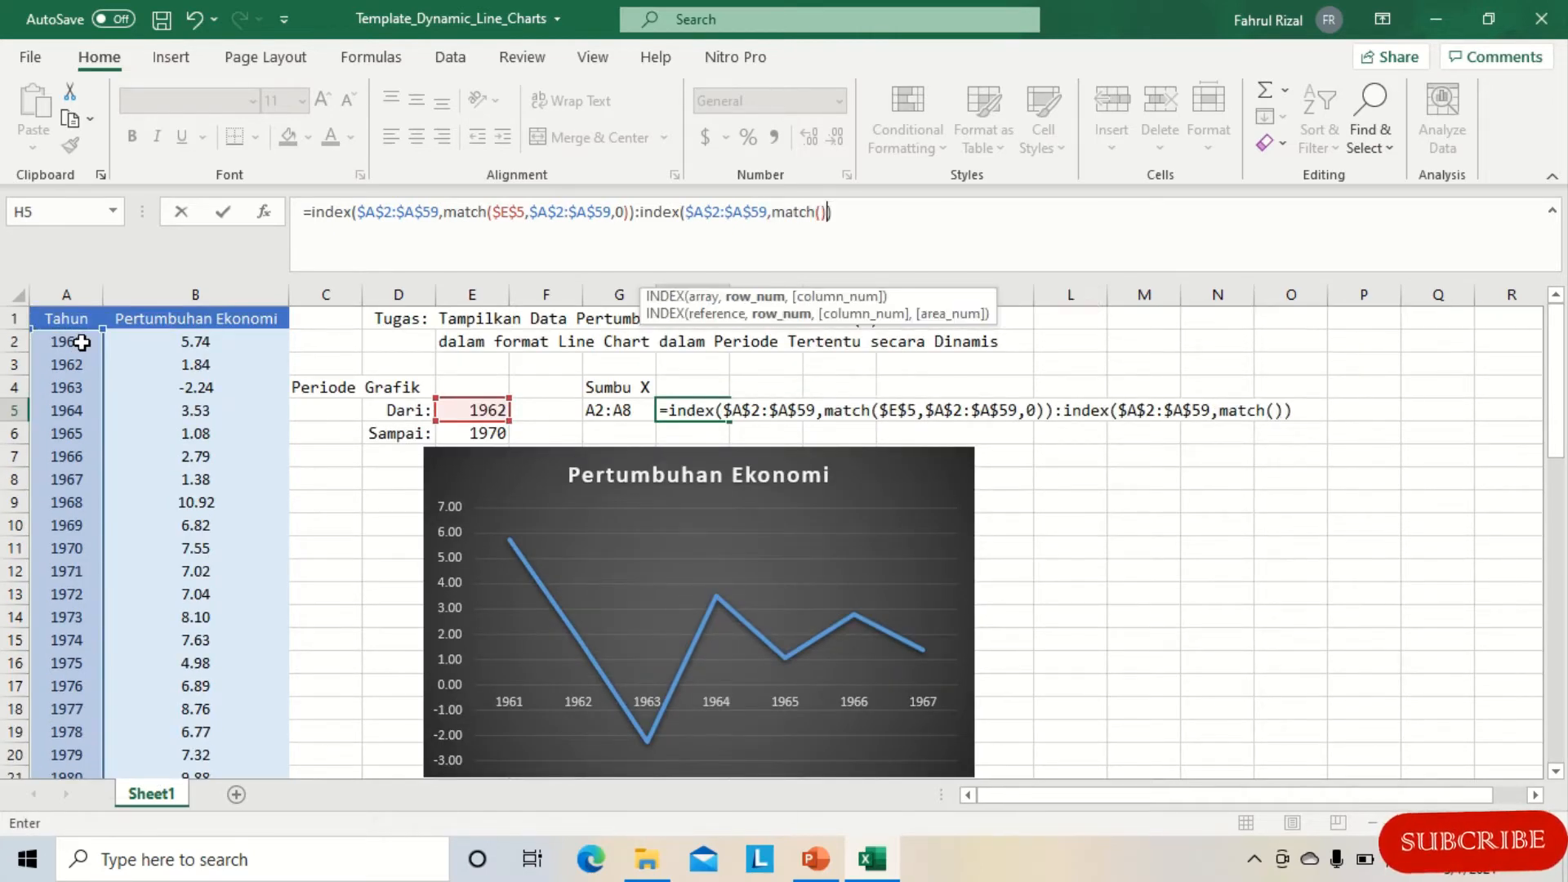
click(821, 213)
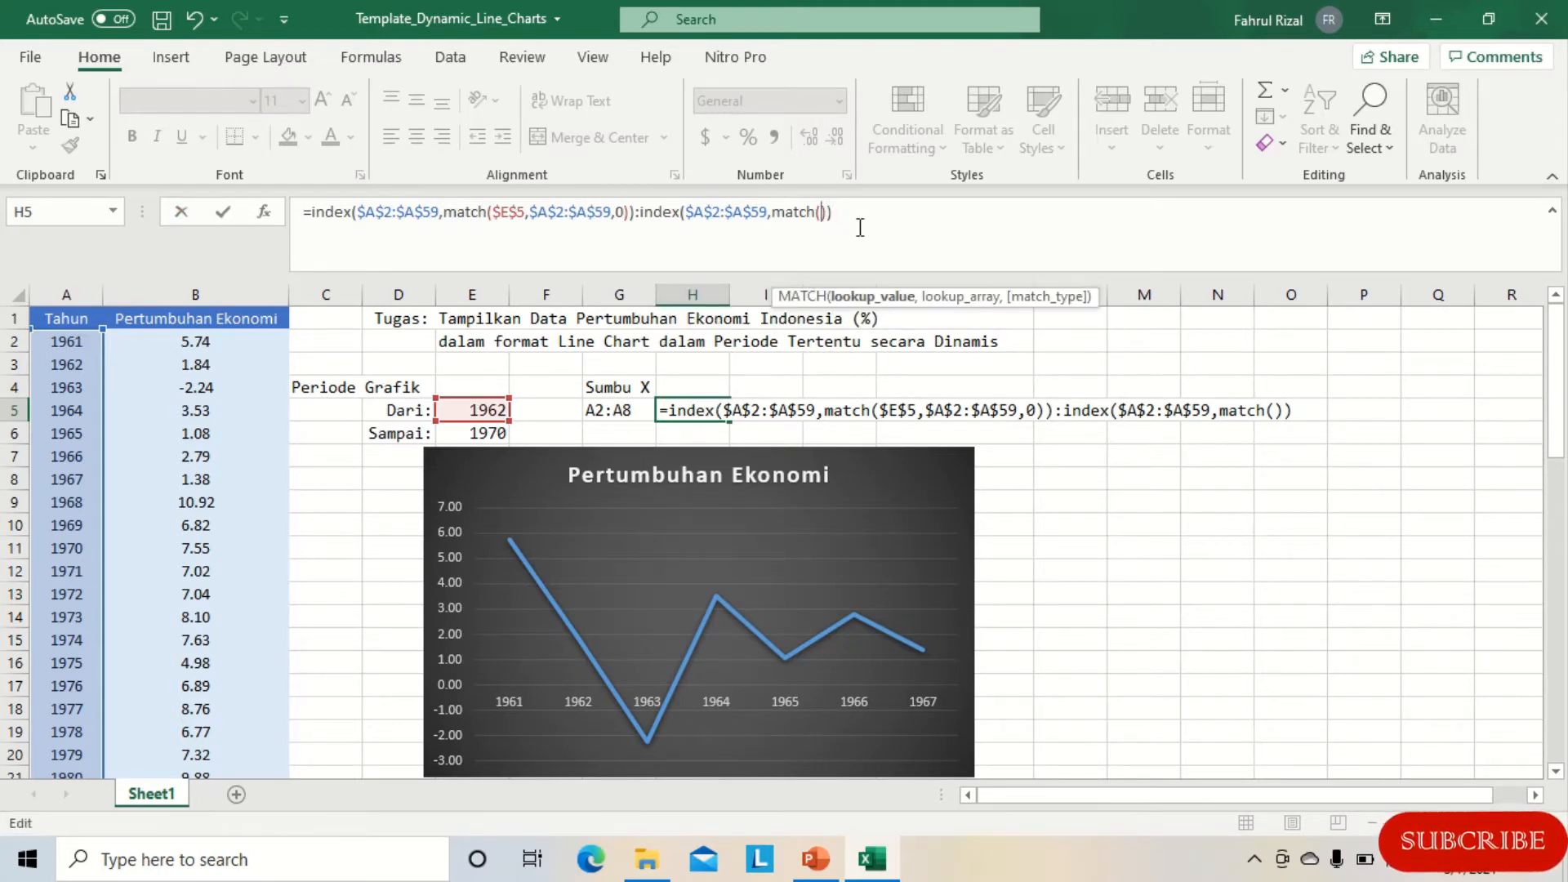
click(477, 433)
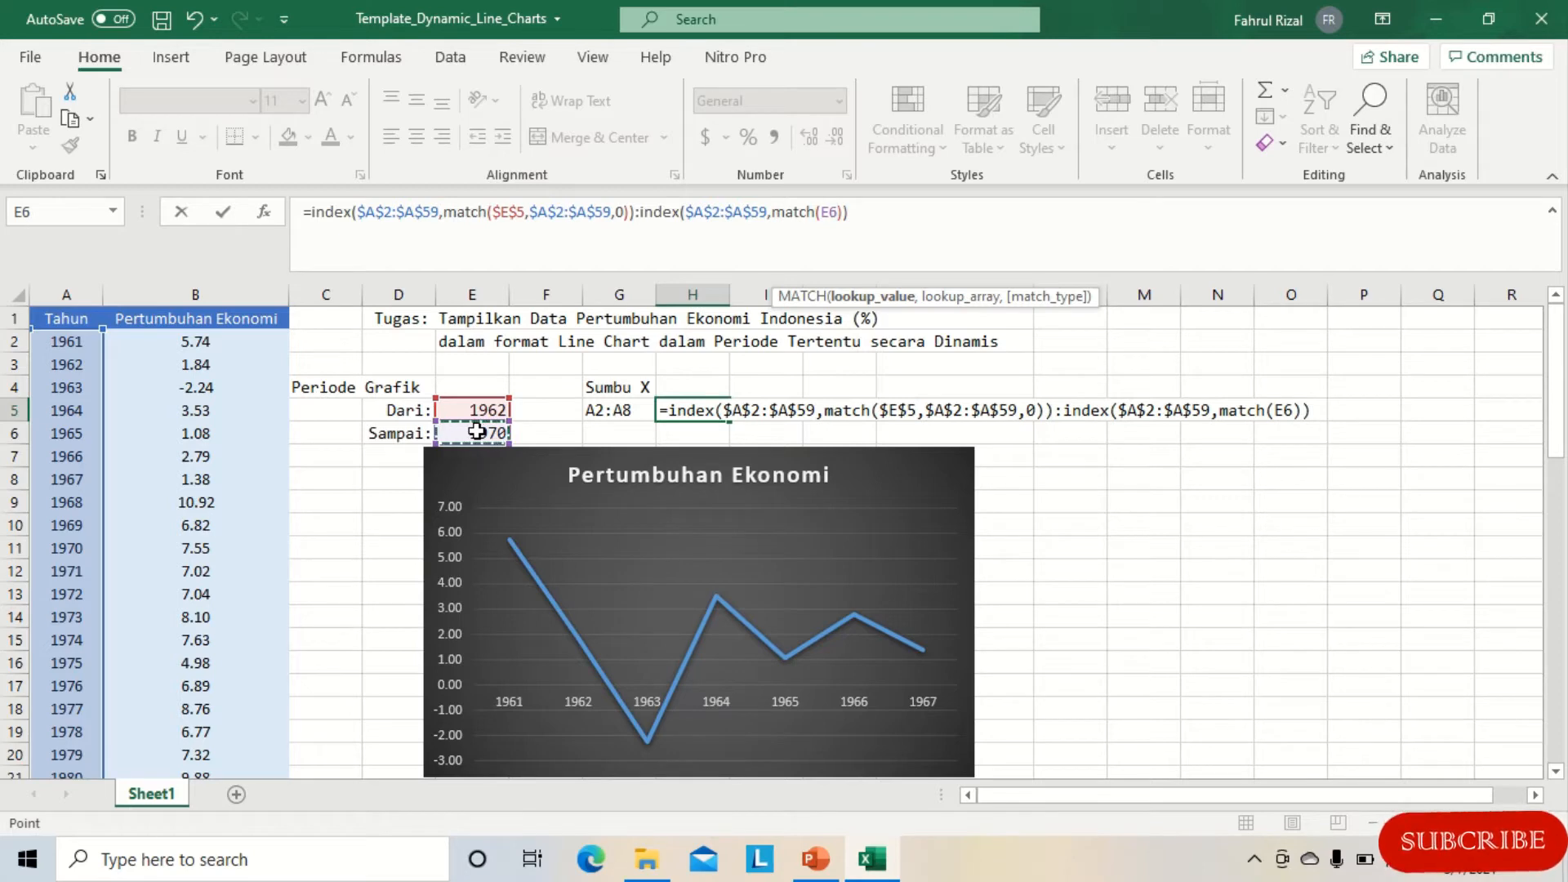
key(F4)
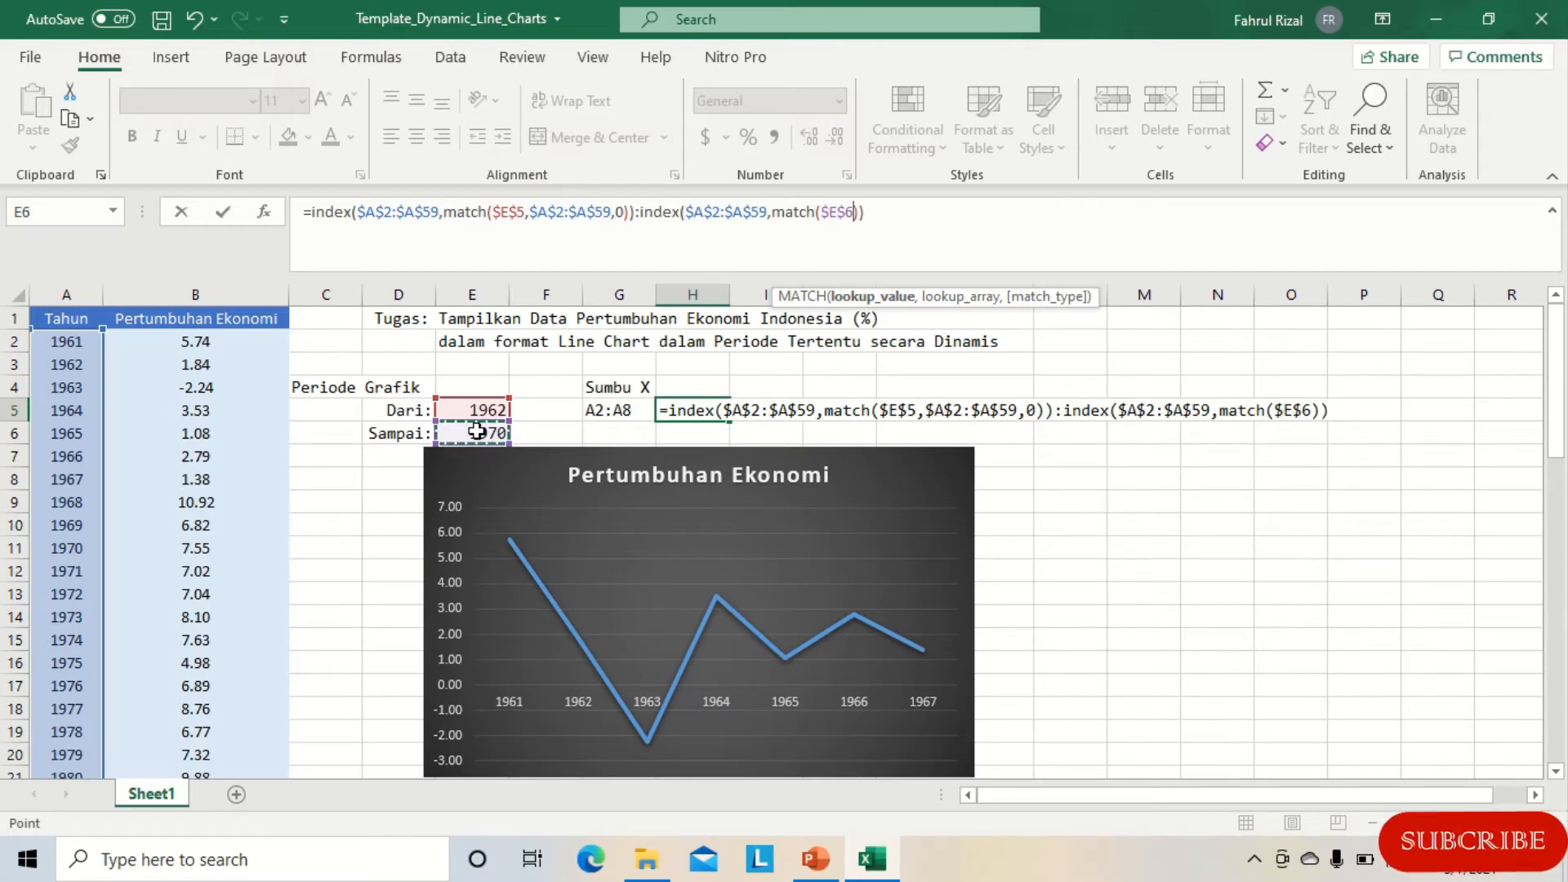
Complete the second MATCH with lookup array $A$2:$A$59 and match type 0, and enter the finished formula in H5
text(,)
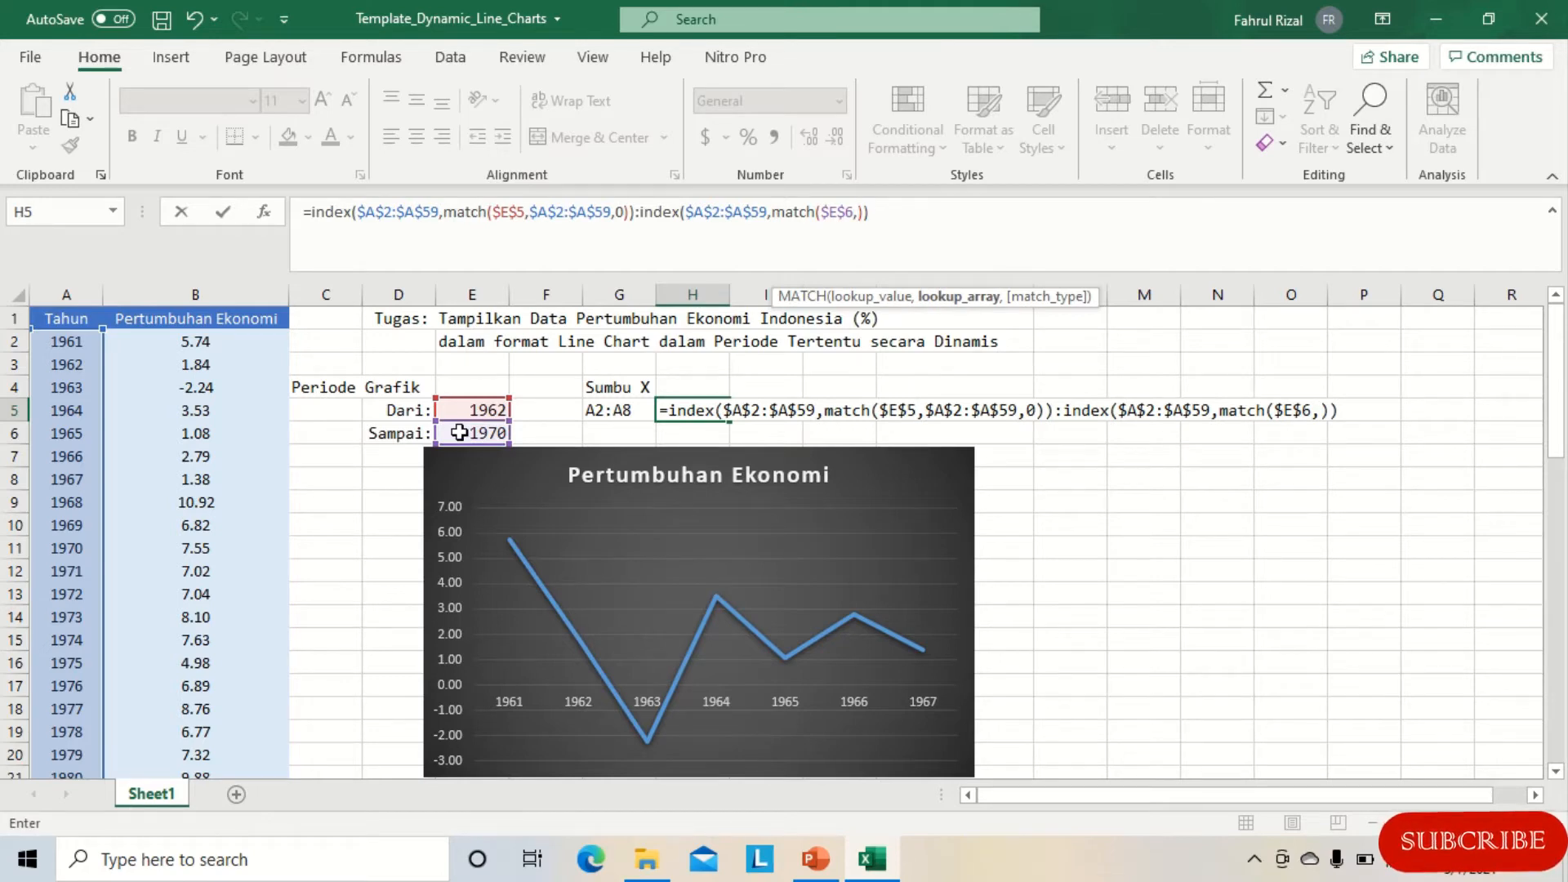
click(78, 341)
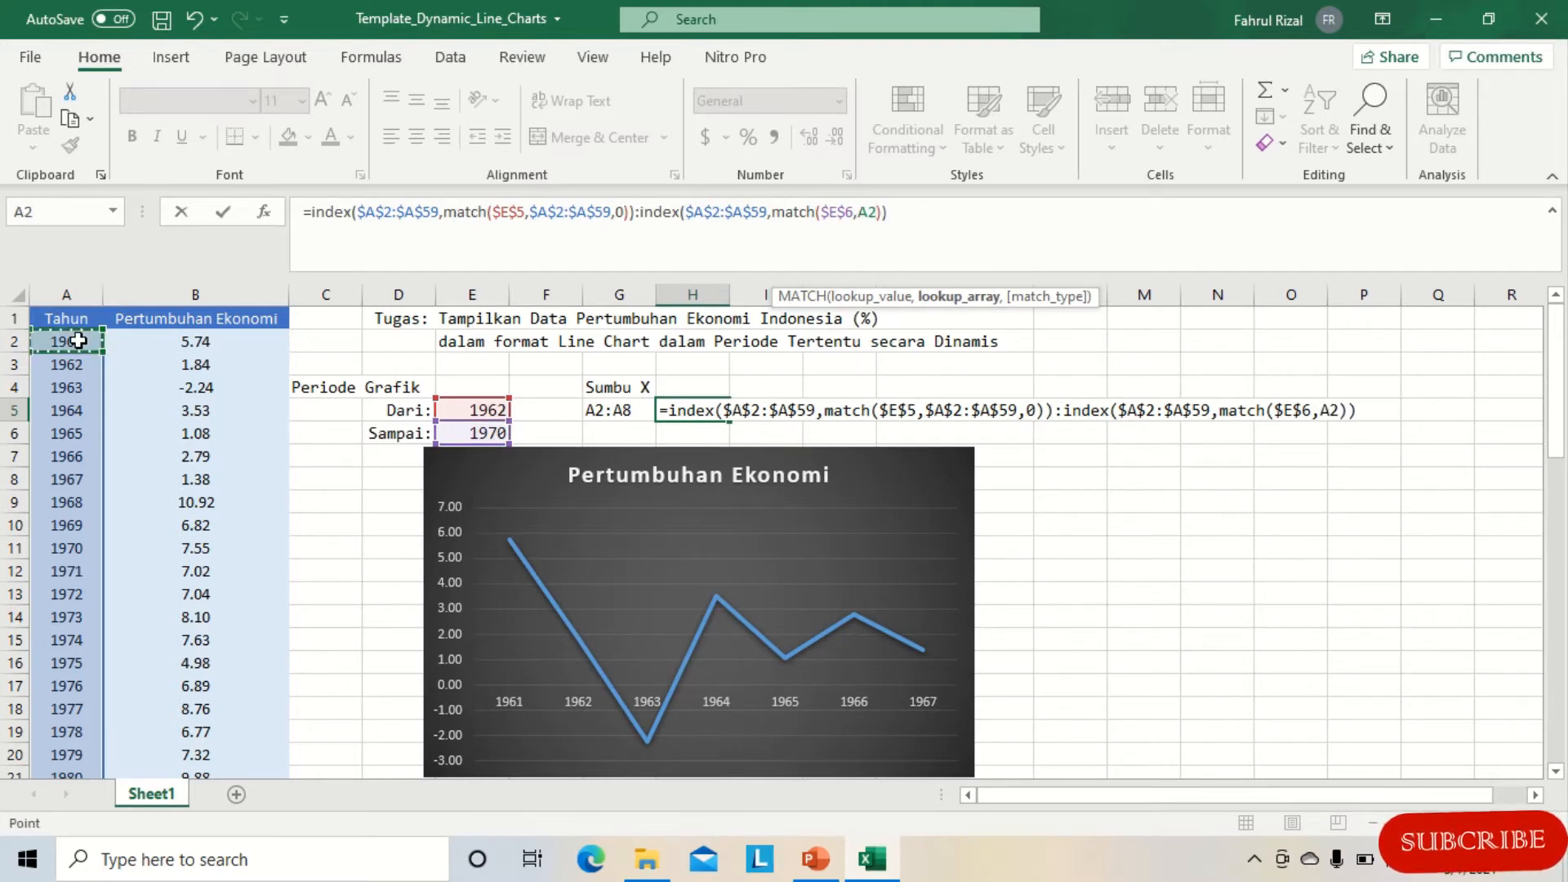
key(ctrl+shift+Down)
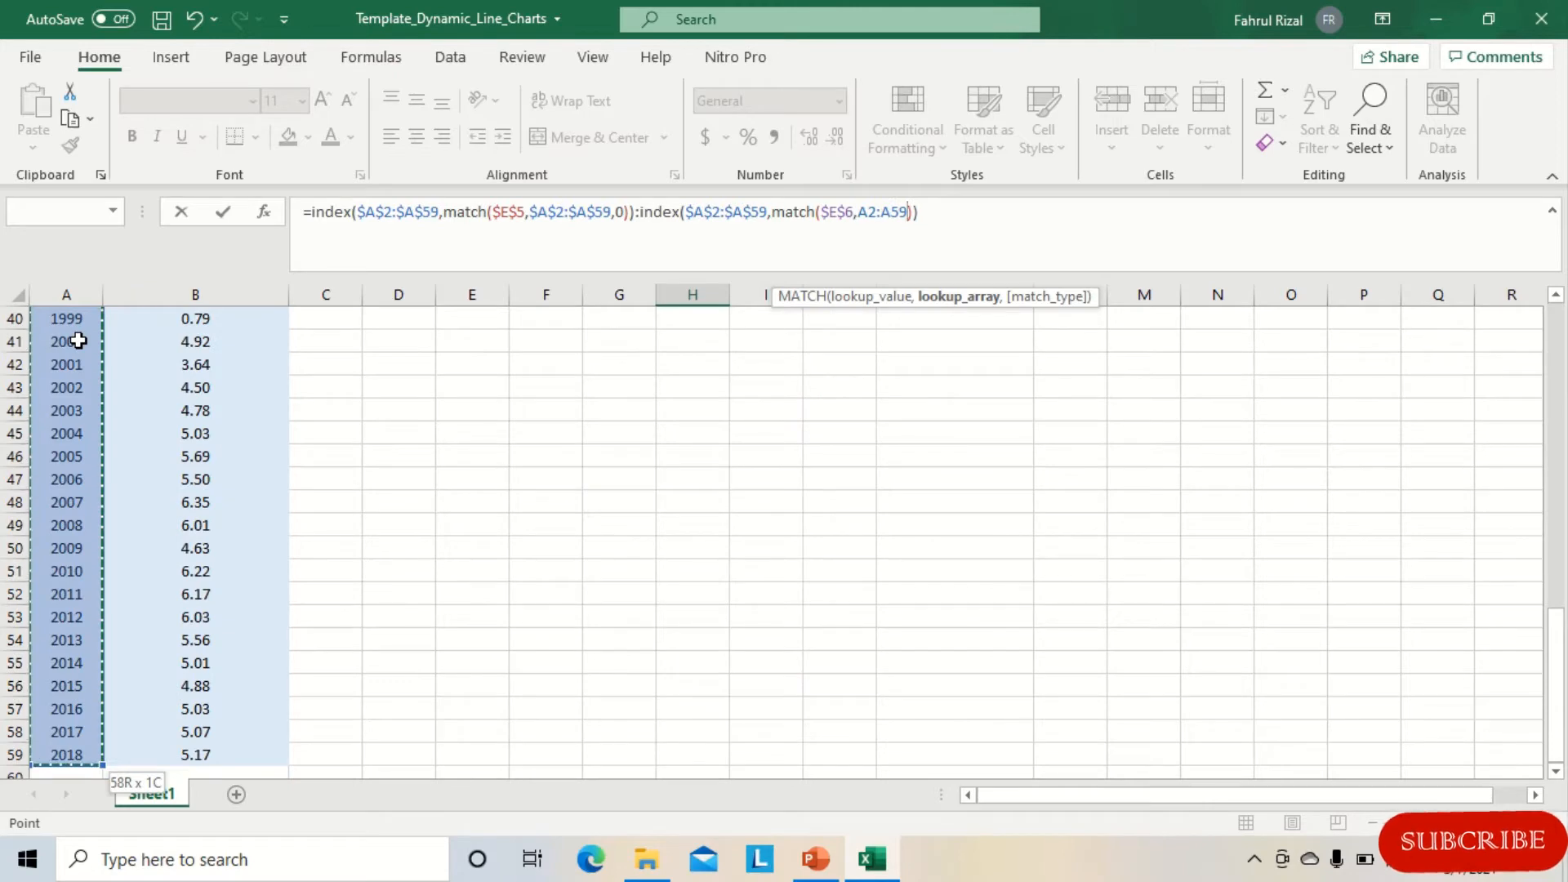
key(F4)
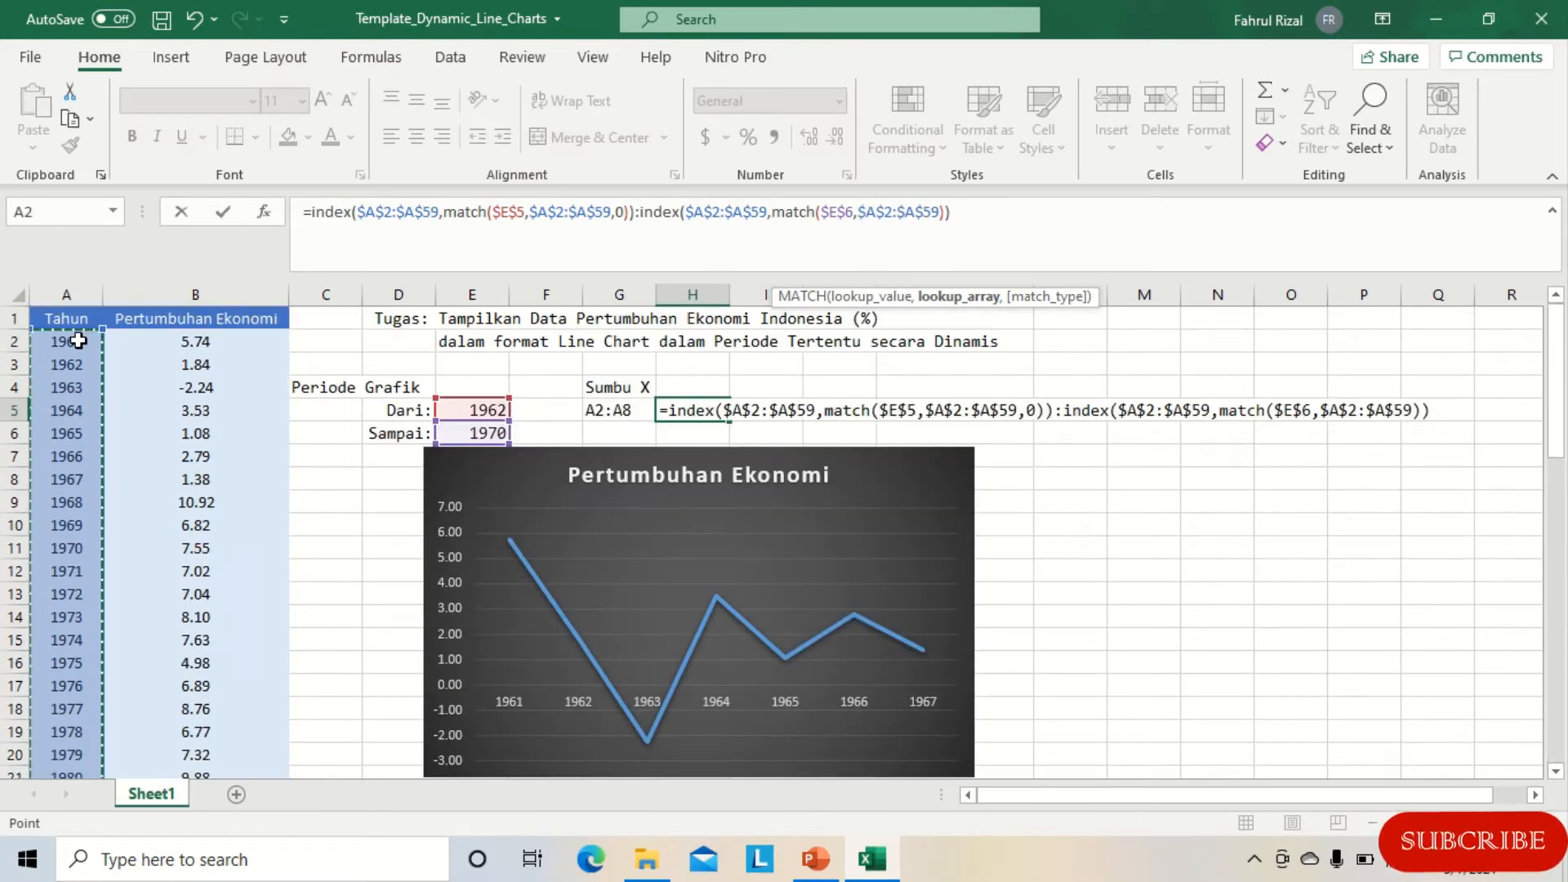
text(,0)
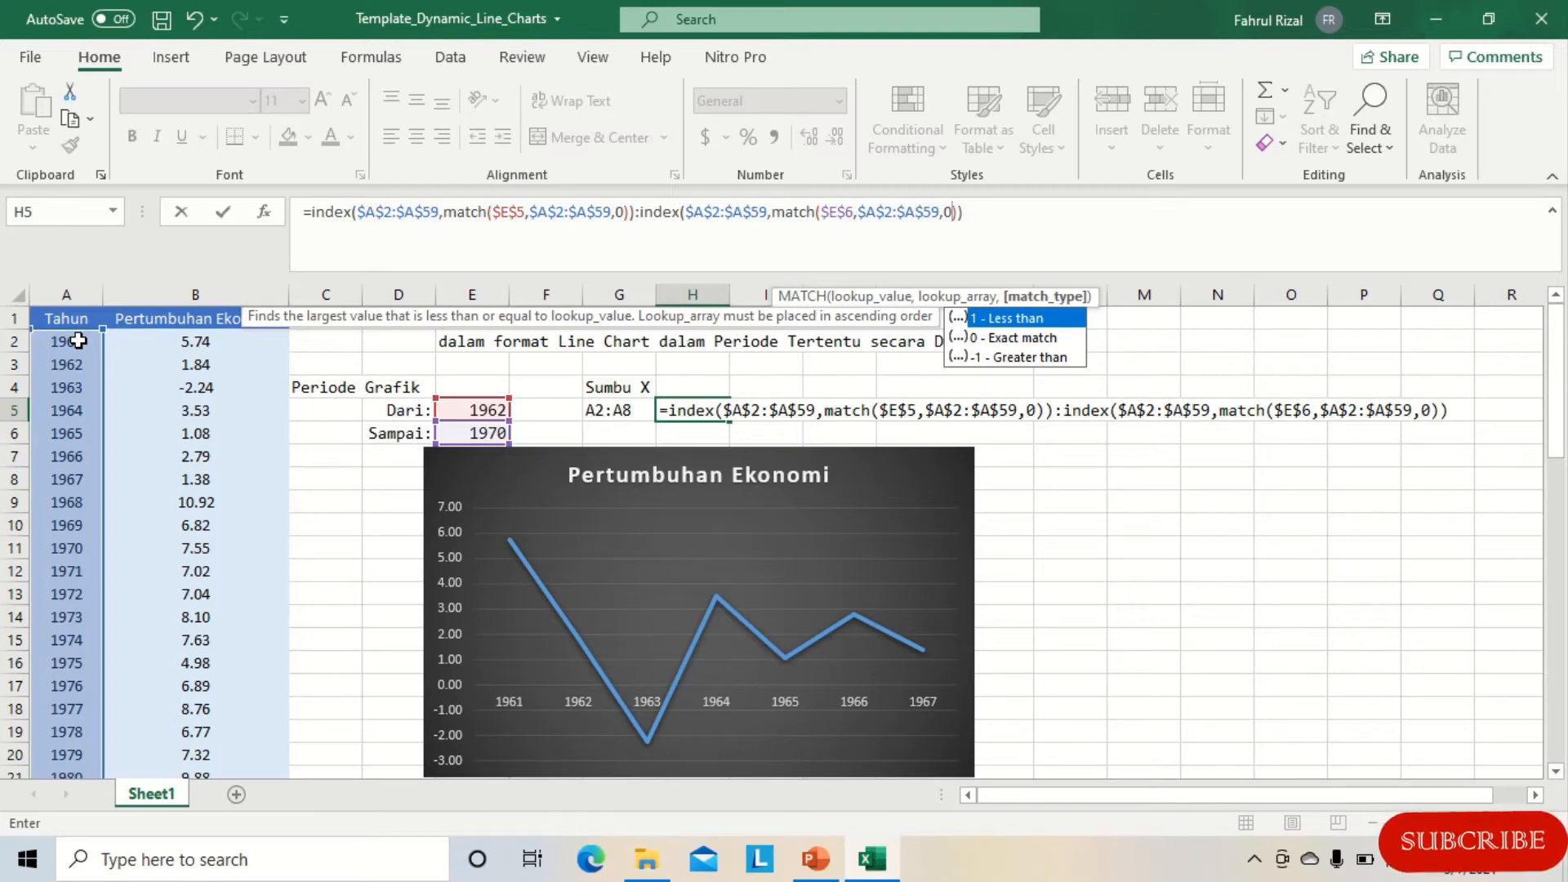
click(984, 216)
key(Return)
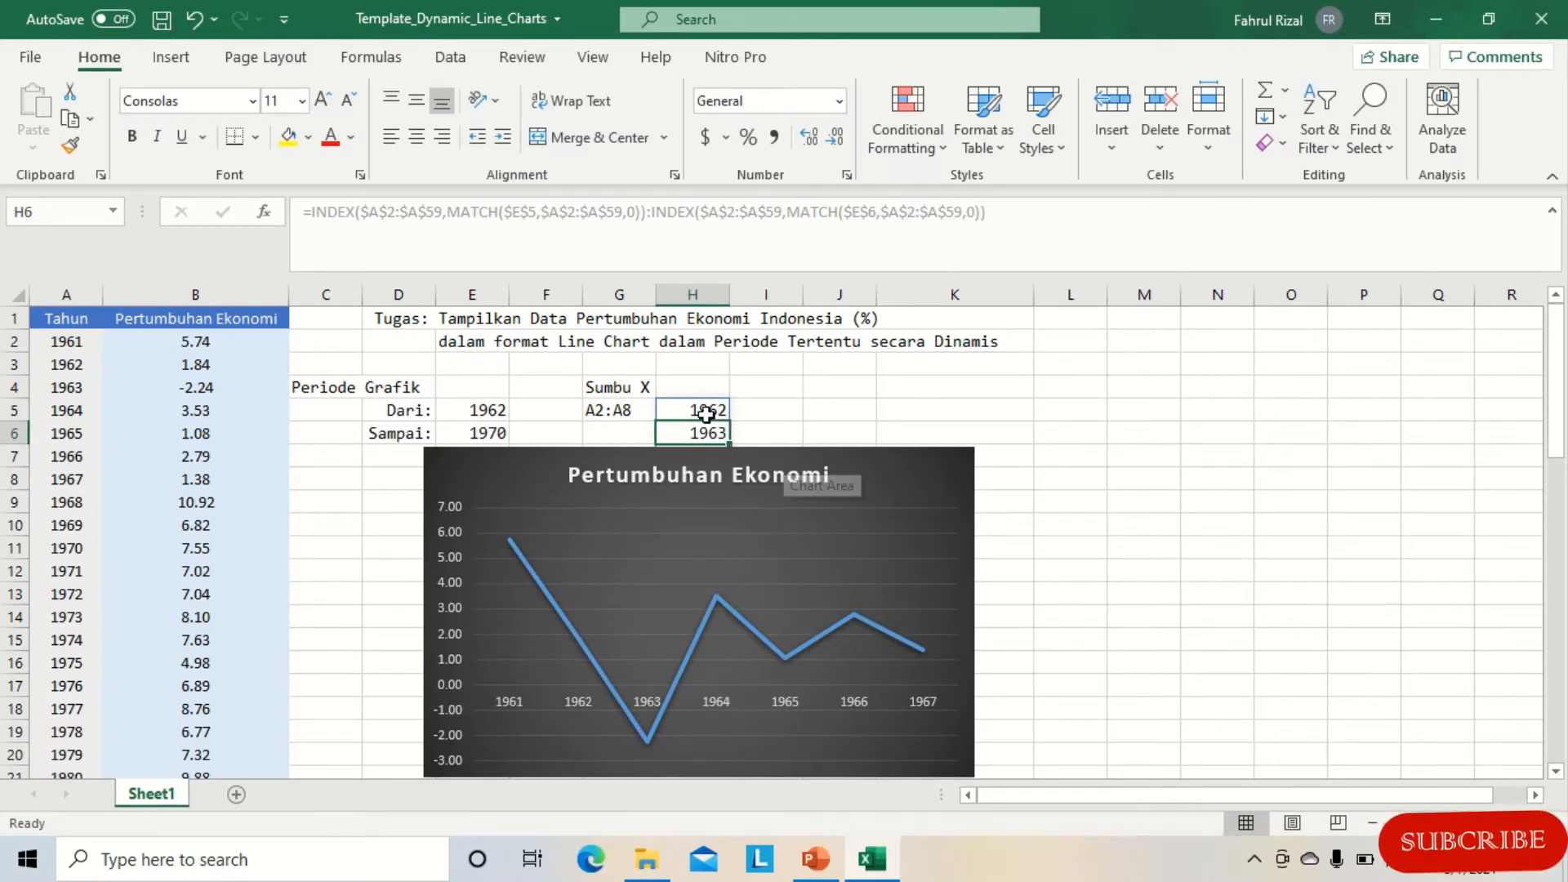
Reposition the Pertumbuhan Ekonomi chart just below row 6, keeping its title in place, and review the formula in H5
drag(788, 459, 784, 527)
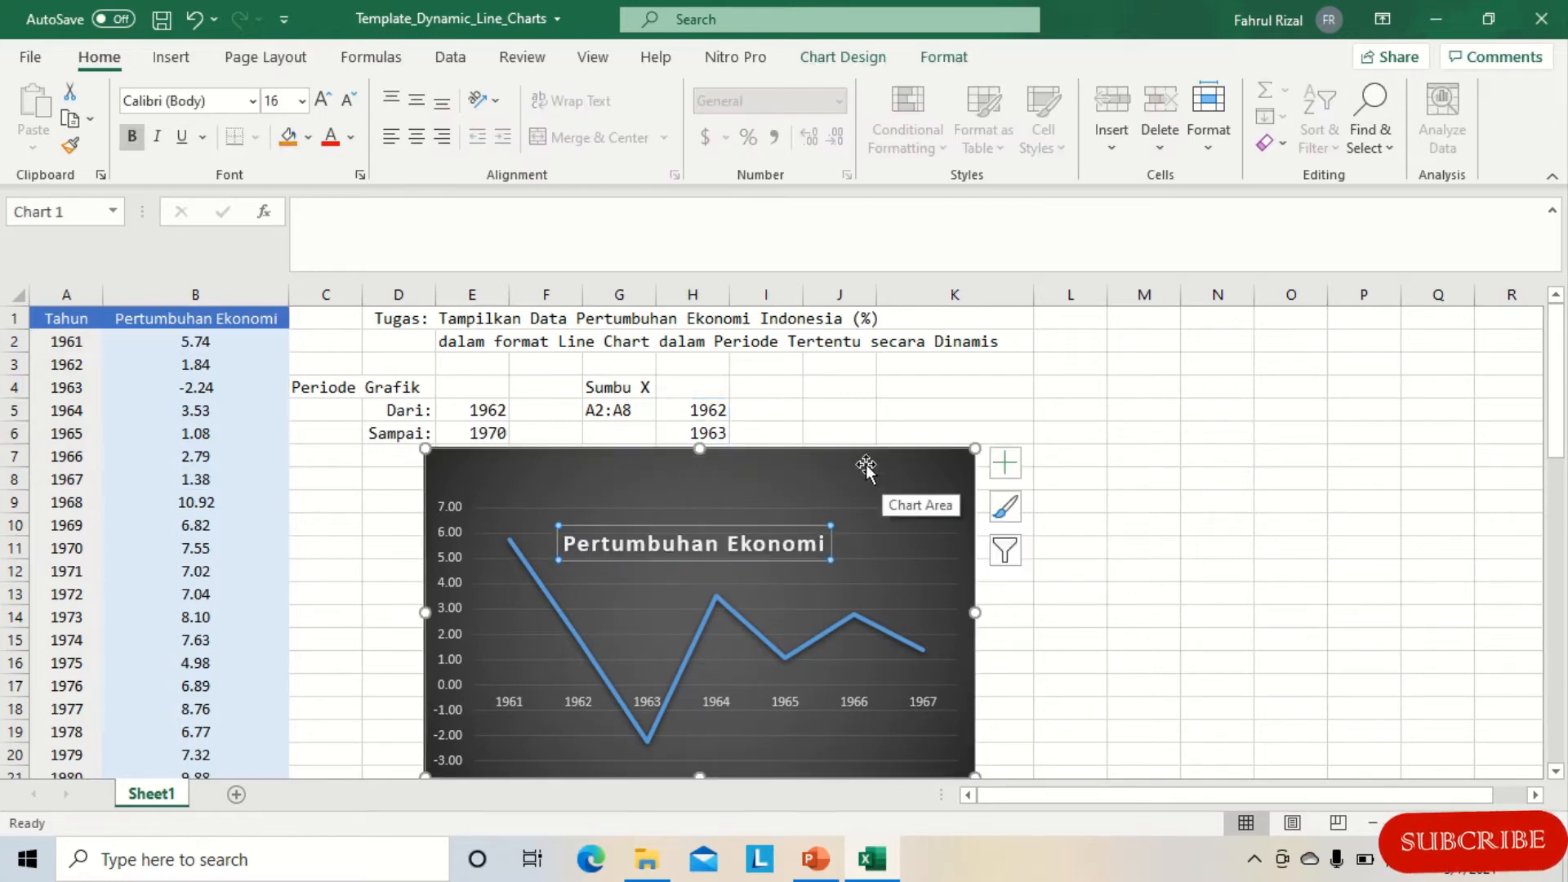
click(194, 18)
click(897, 468)
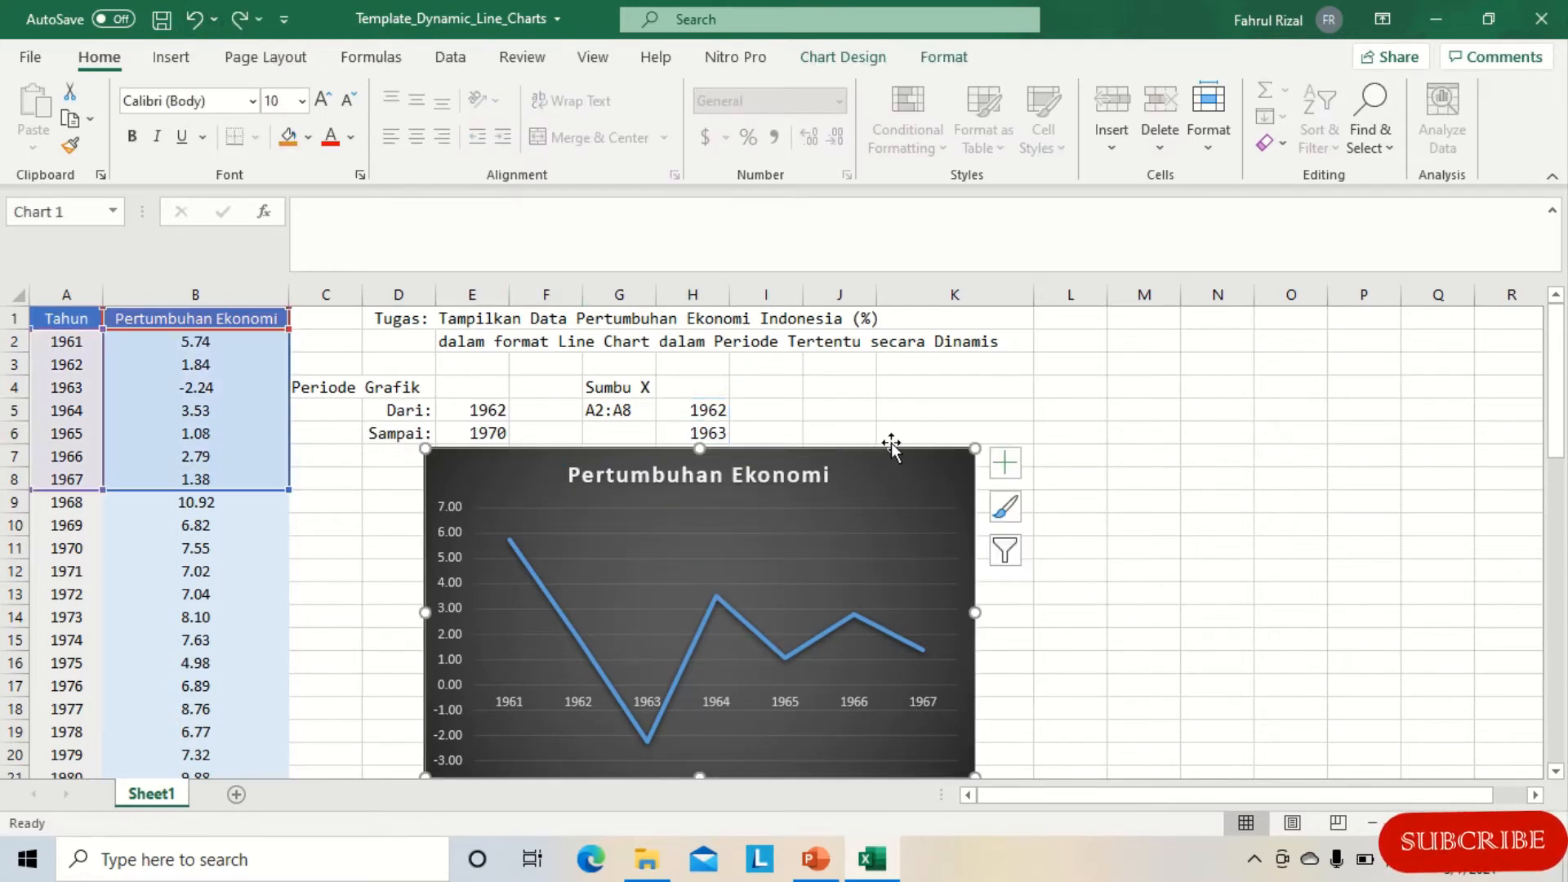
mouse_move(899, 447)
mouse_down()
mouse_move(899, 532)
mouse_move(864, 638)
mouse_move(885, 445)
mouse_up()
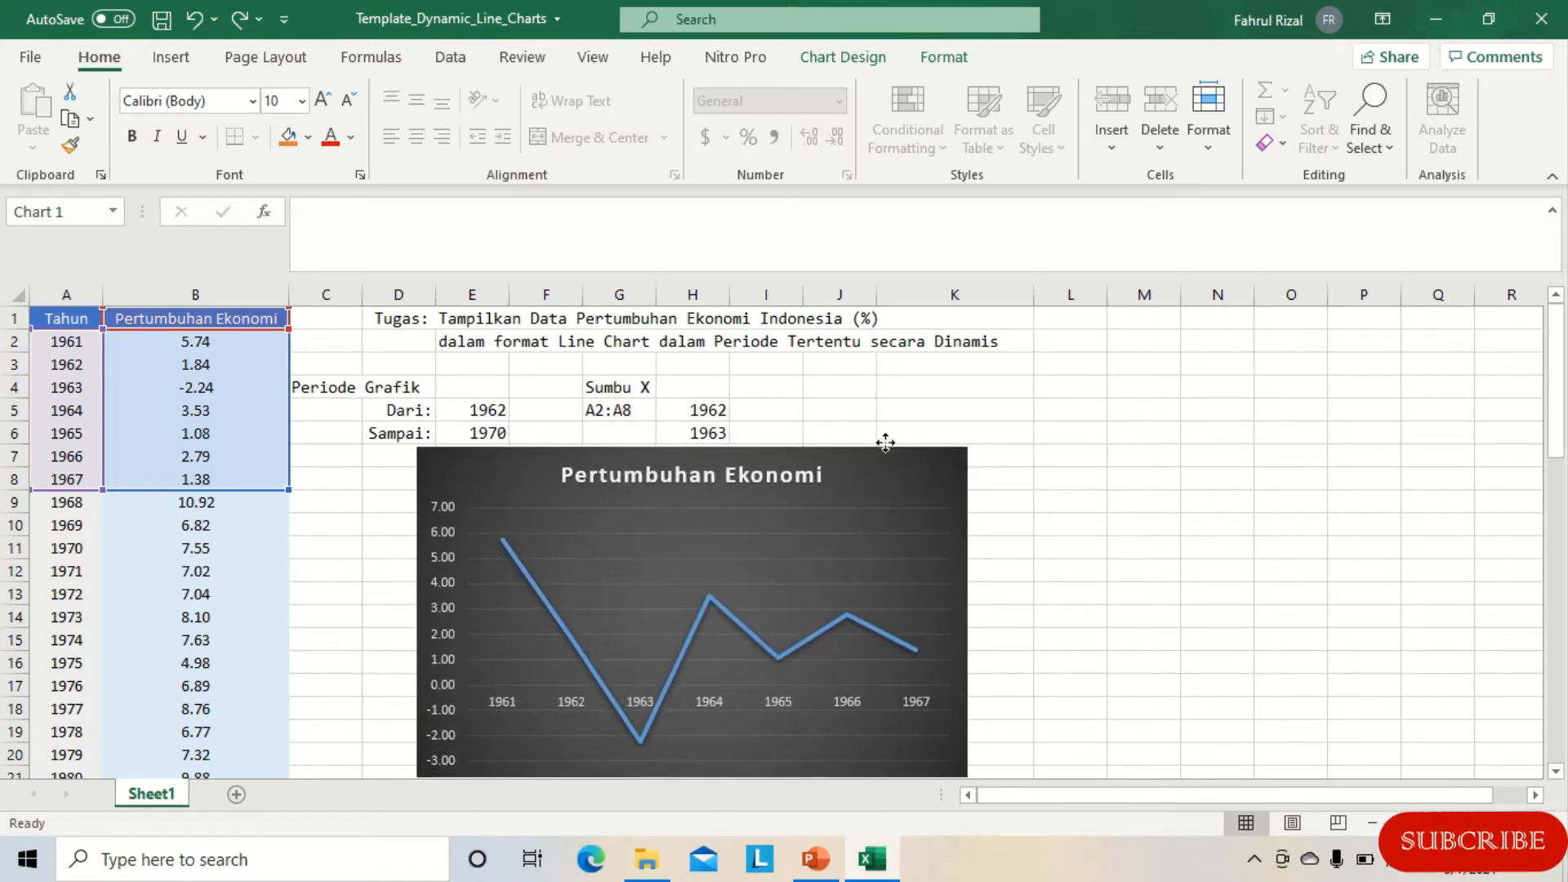
click(625, 403)
key(Right)
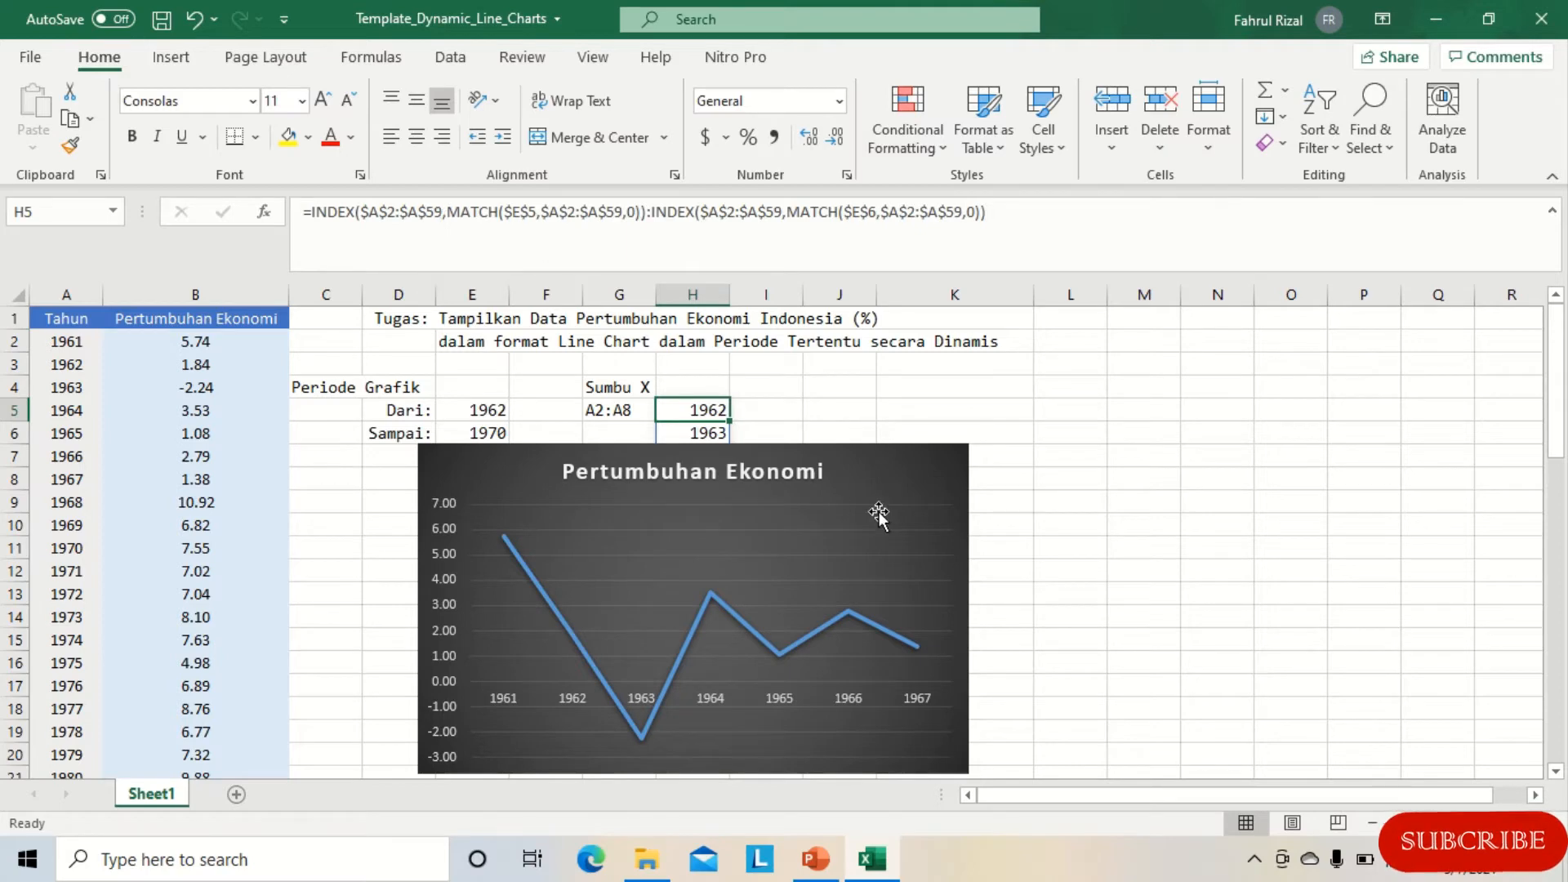
click(878, 458)
mouse_move(888, 456)
mouse_down()
mouse_move(899, 711)
mouse_move(898, 391)
mouse_move(883, 467)
mouse_move(895, 444)
mouse_up()
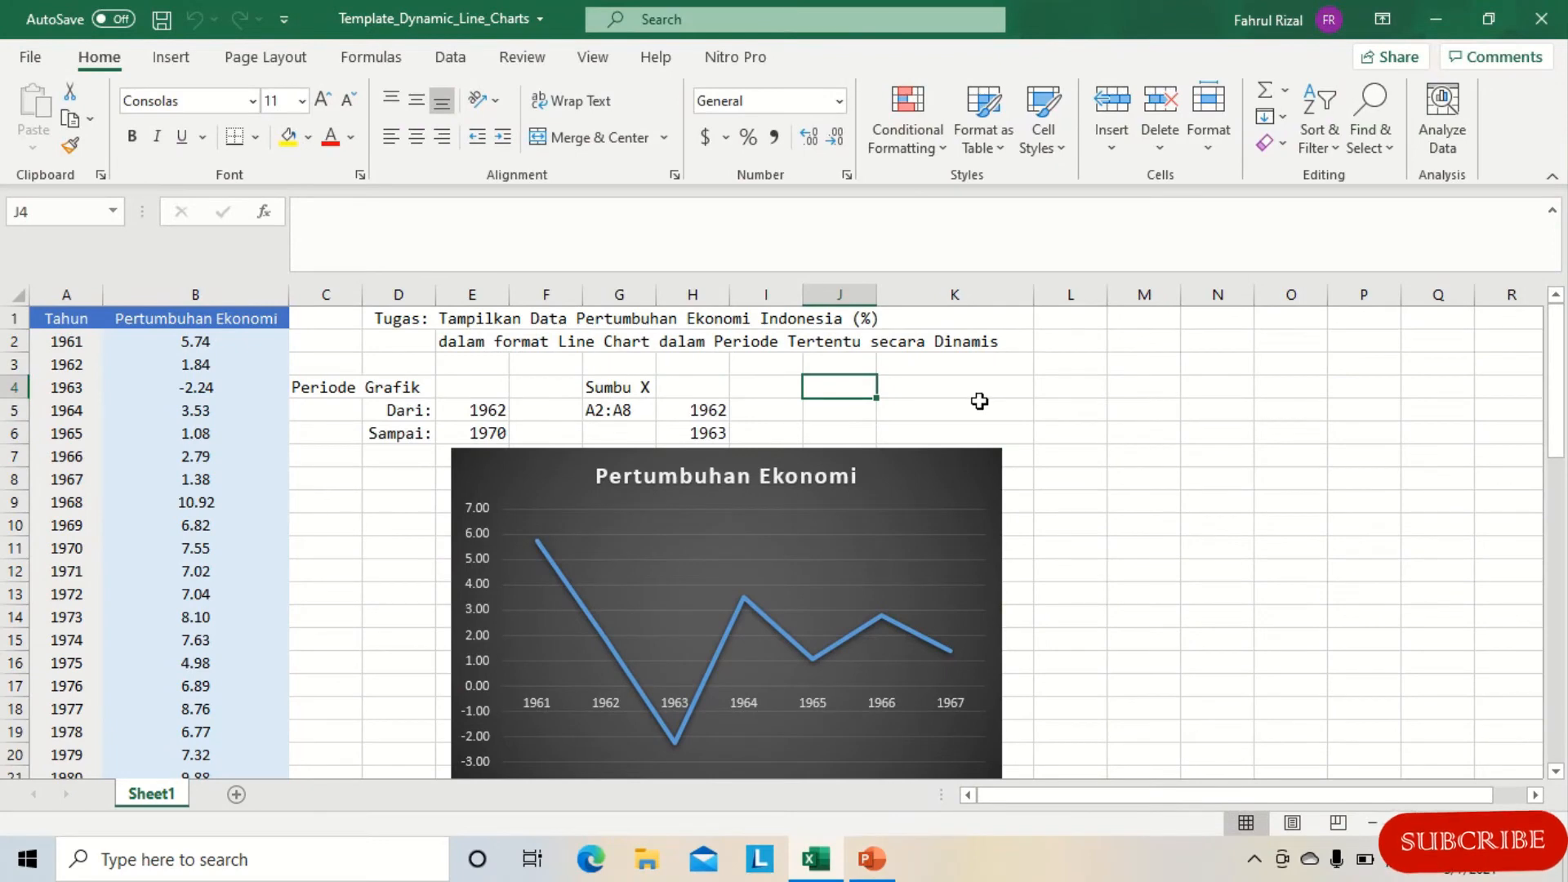
Enter the label Sumbu Y in J4 for the vertical axis range
text(Sumbu Y)
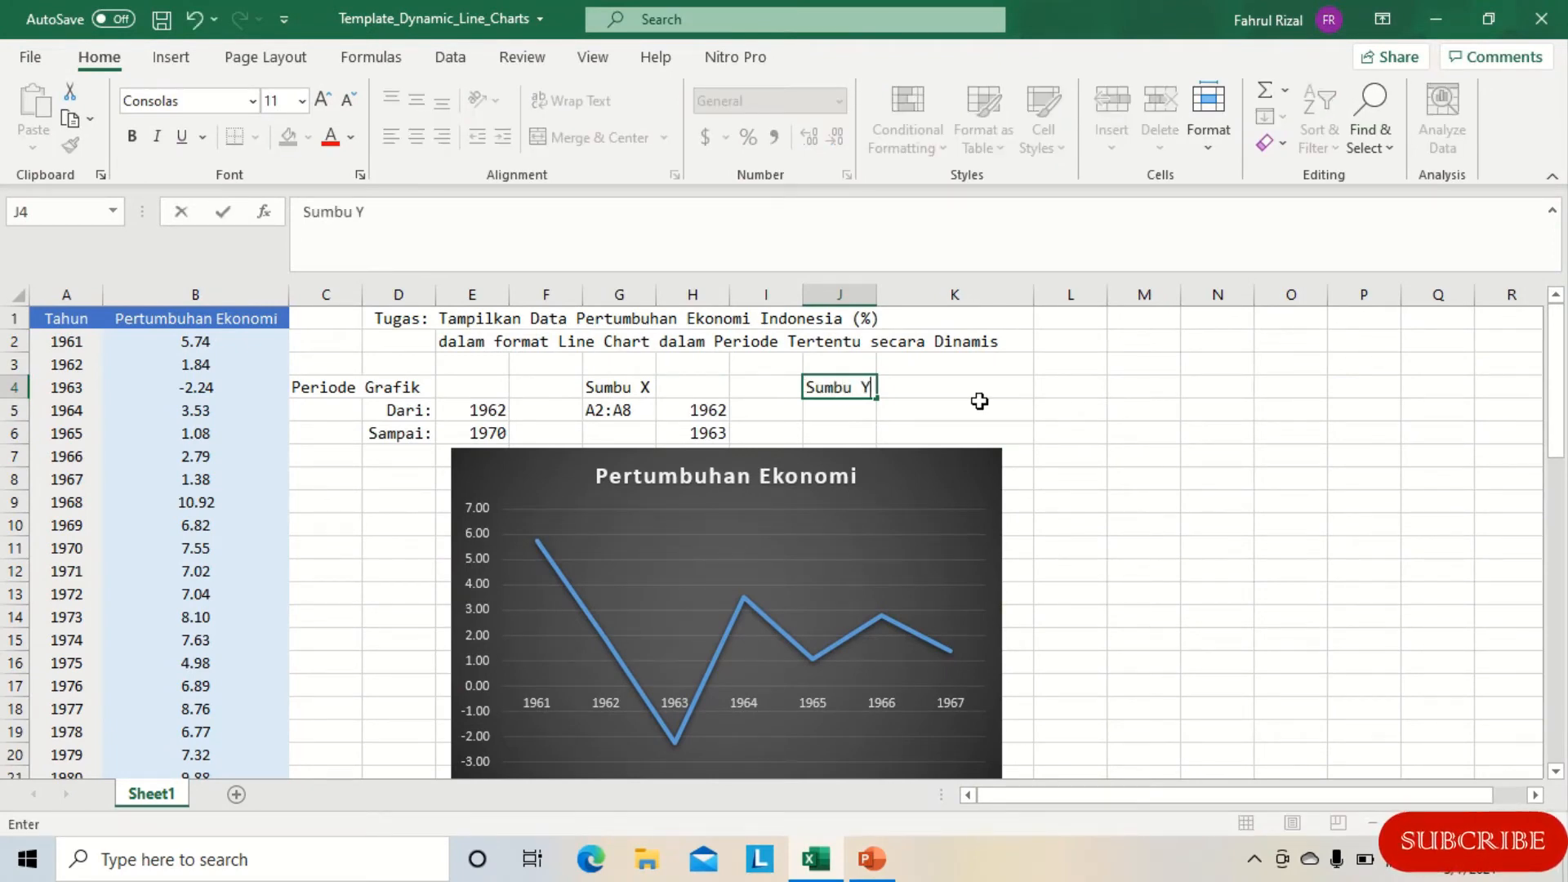
key(Return)
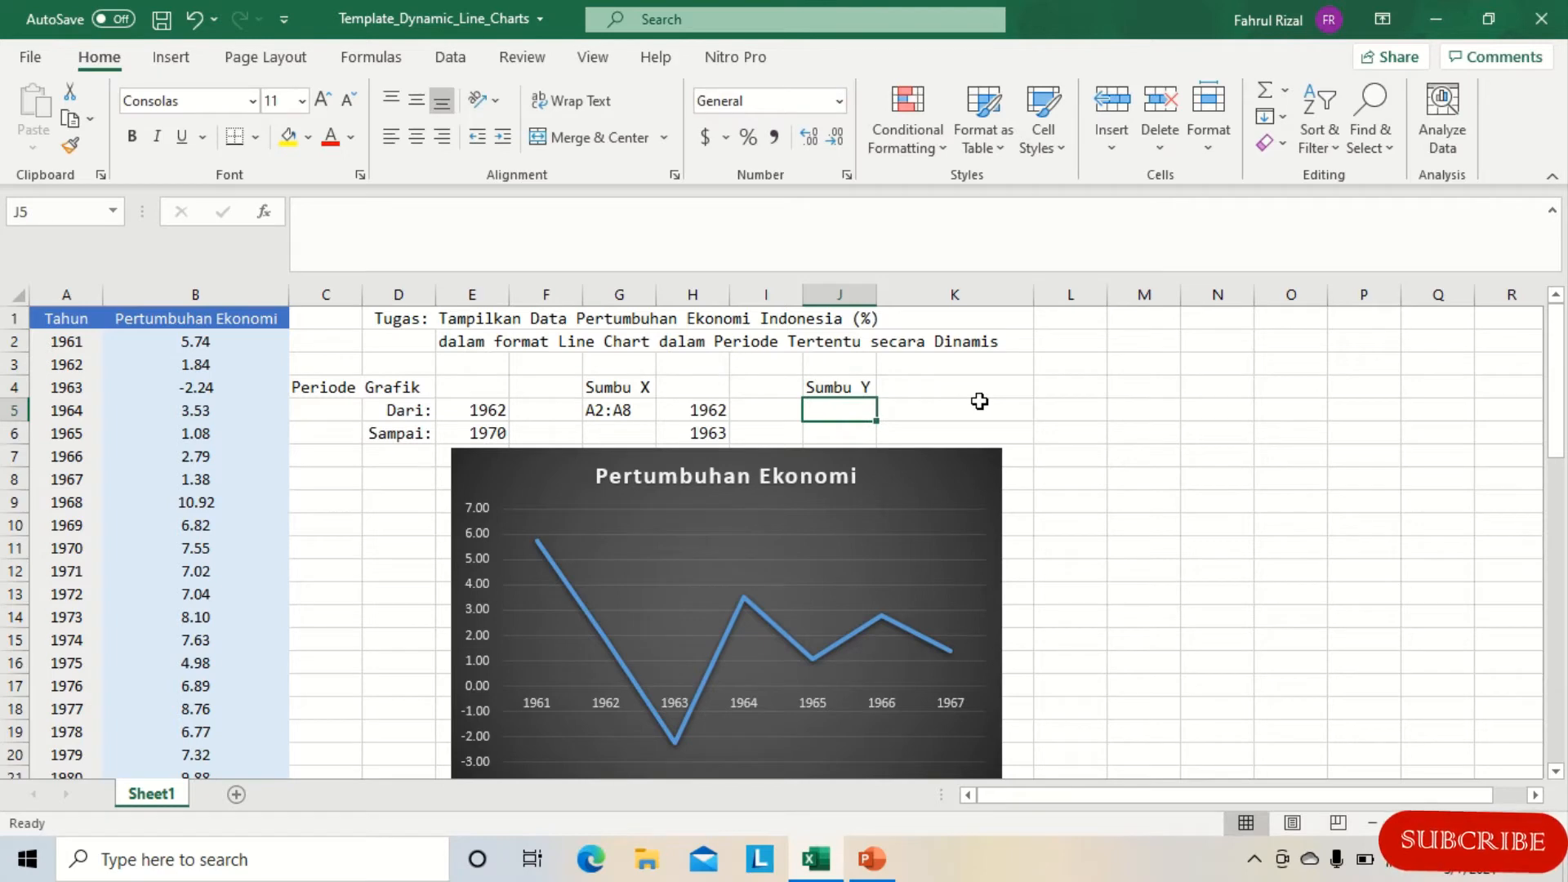
Check the source ranges of the chart's line and enter its value range B2:B8 in J5 under Sumbu Y
click(537, 546)
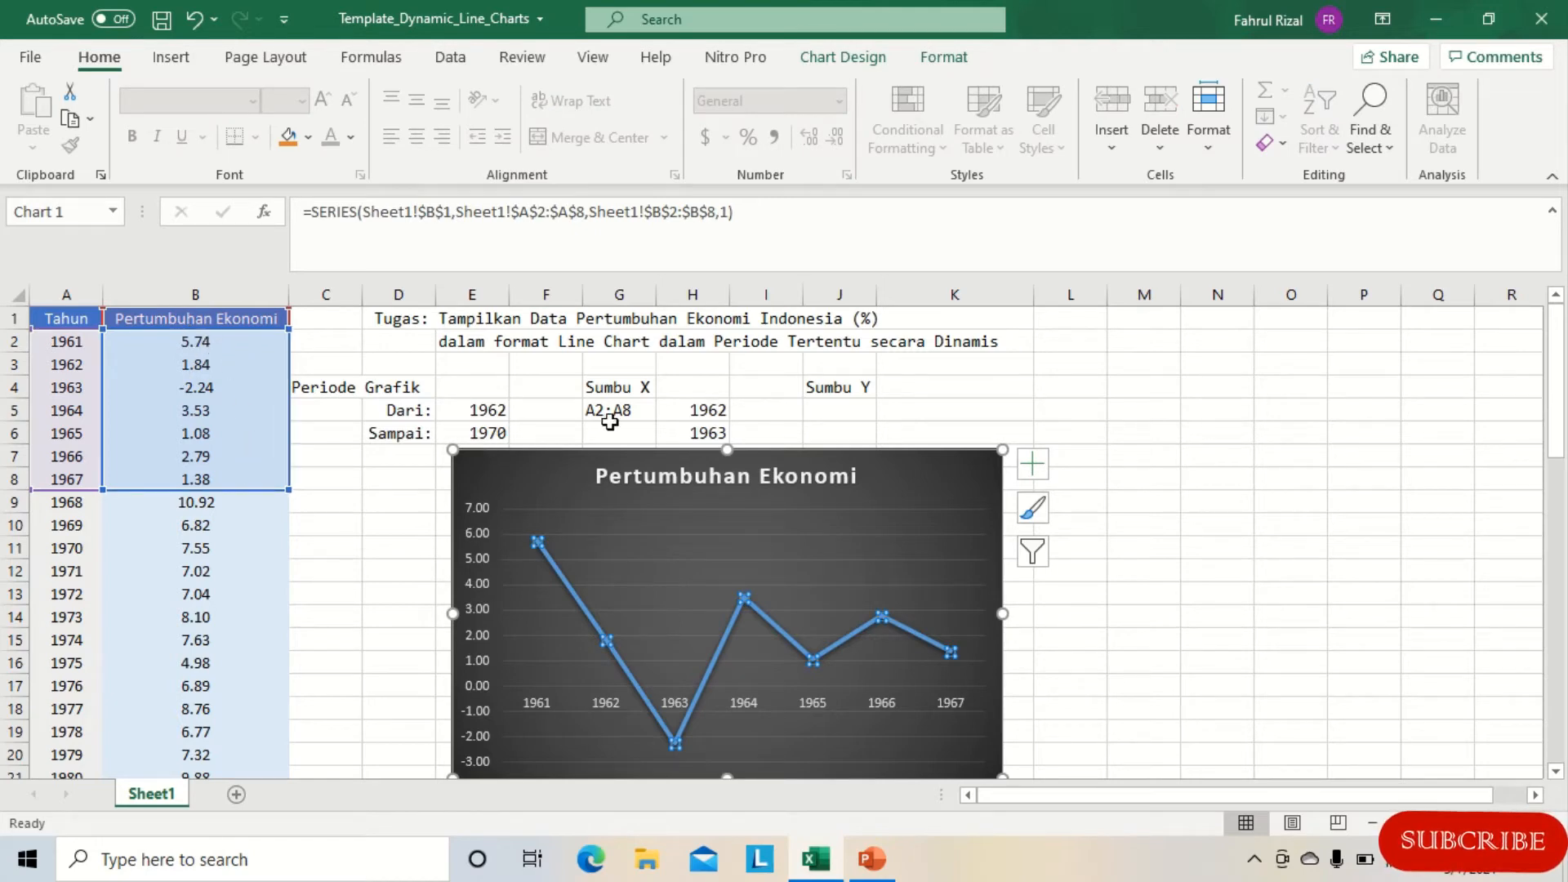
click(826, 414)
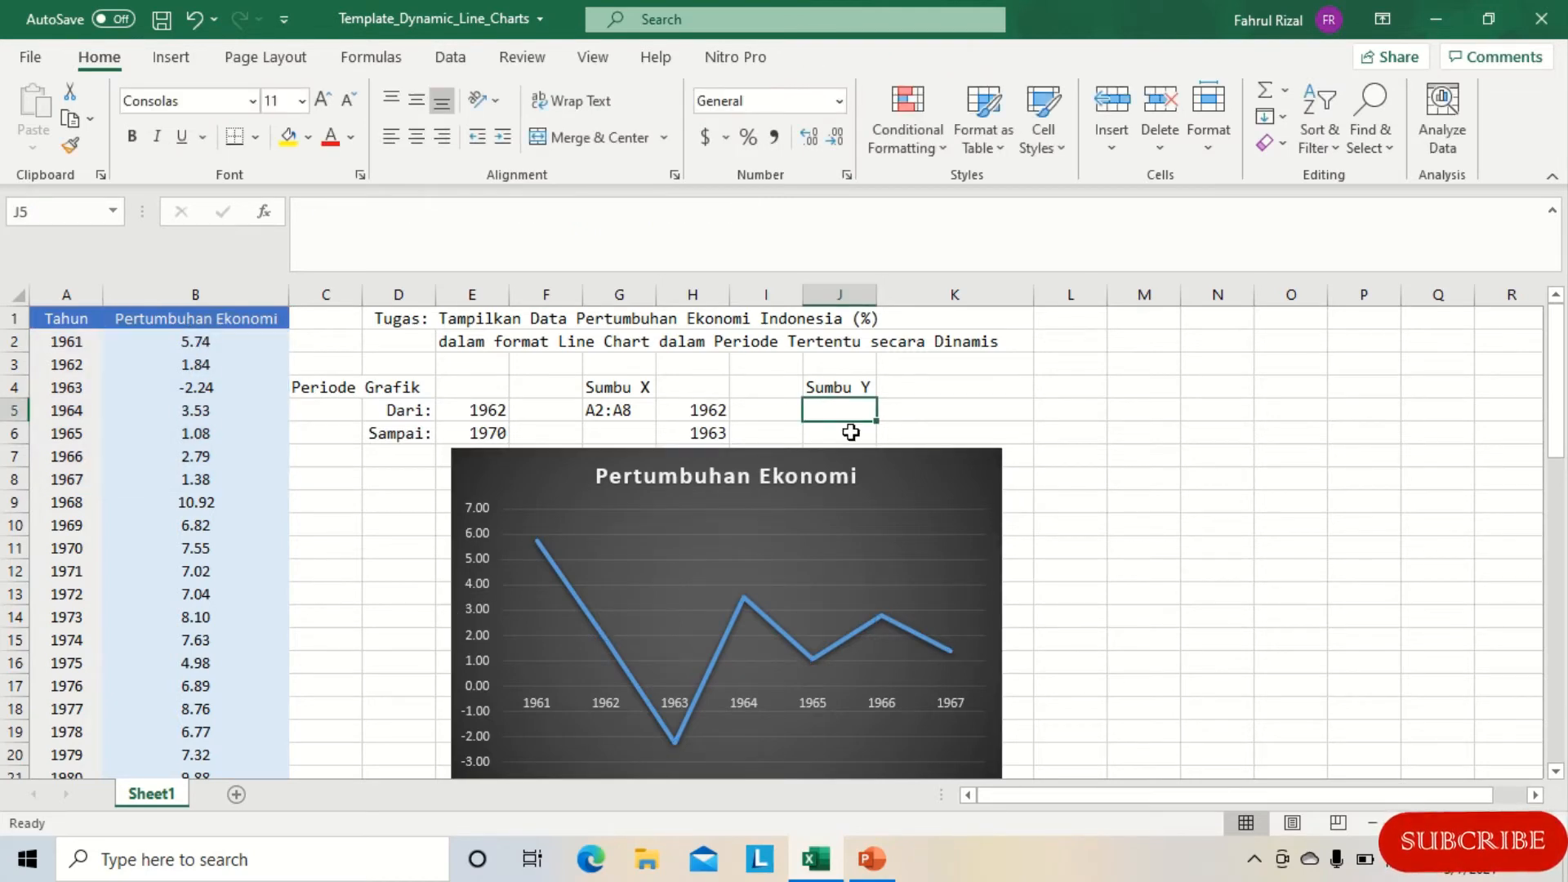
text(B2:)
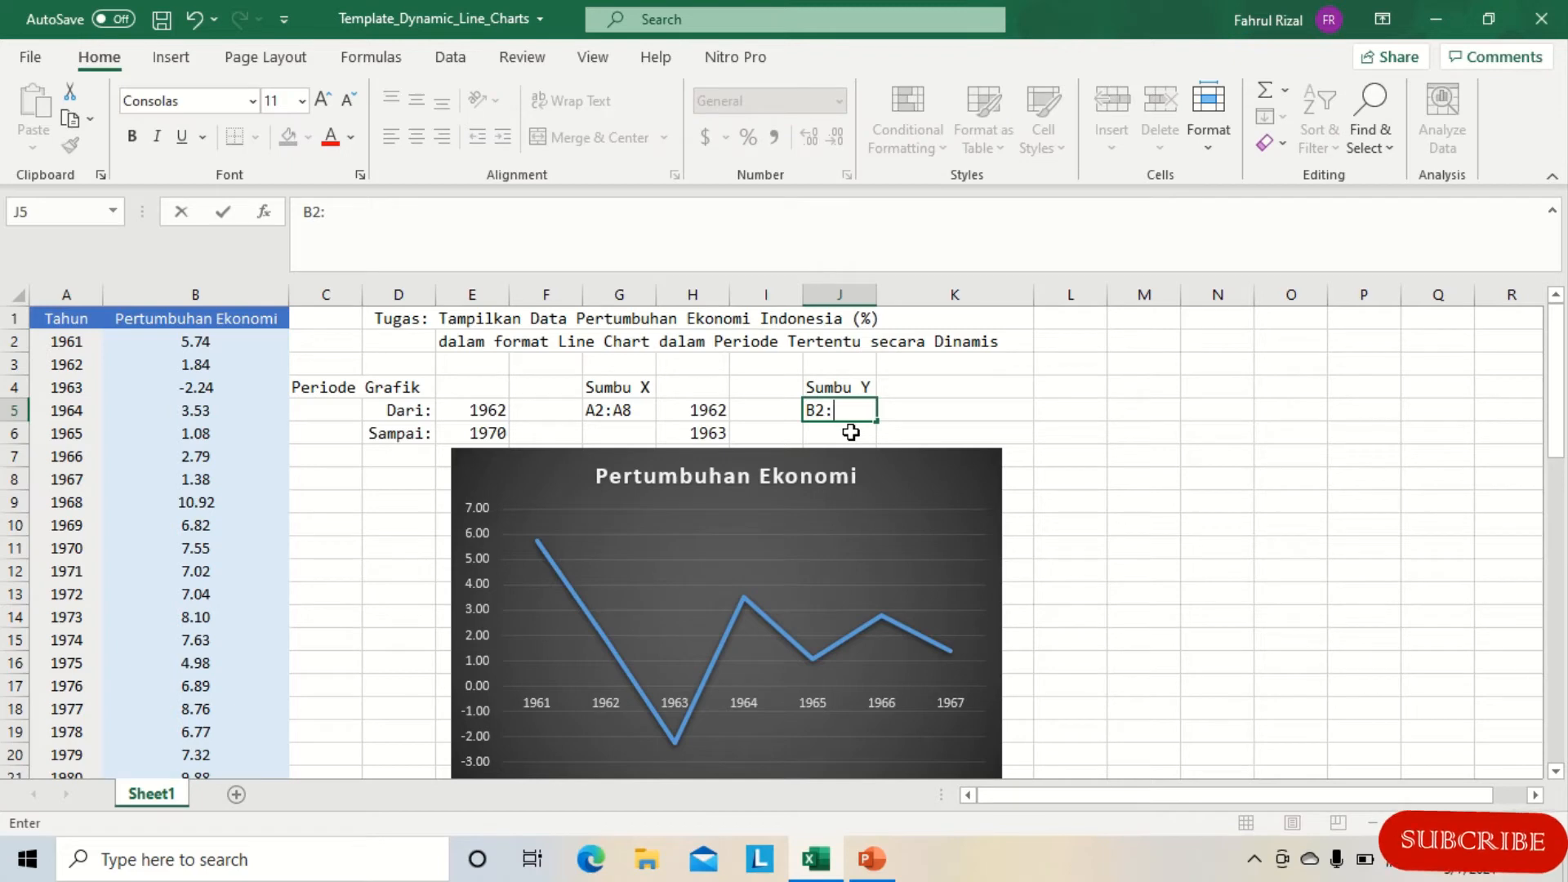
text(B8)
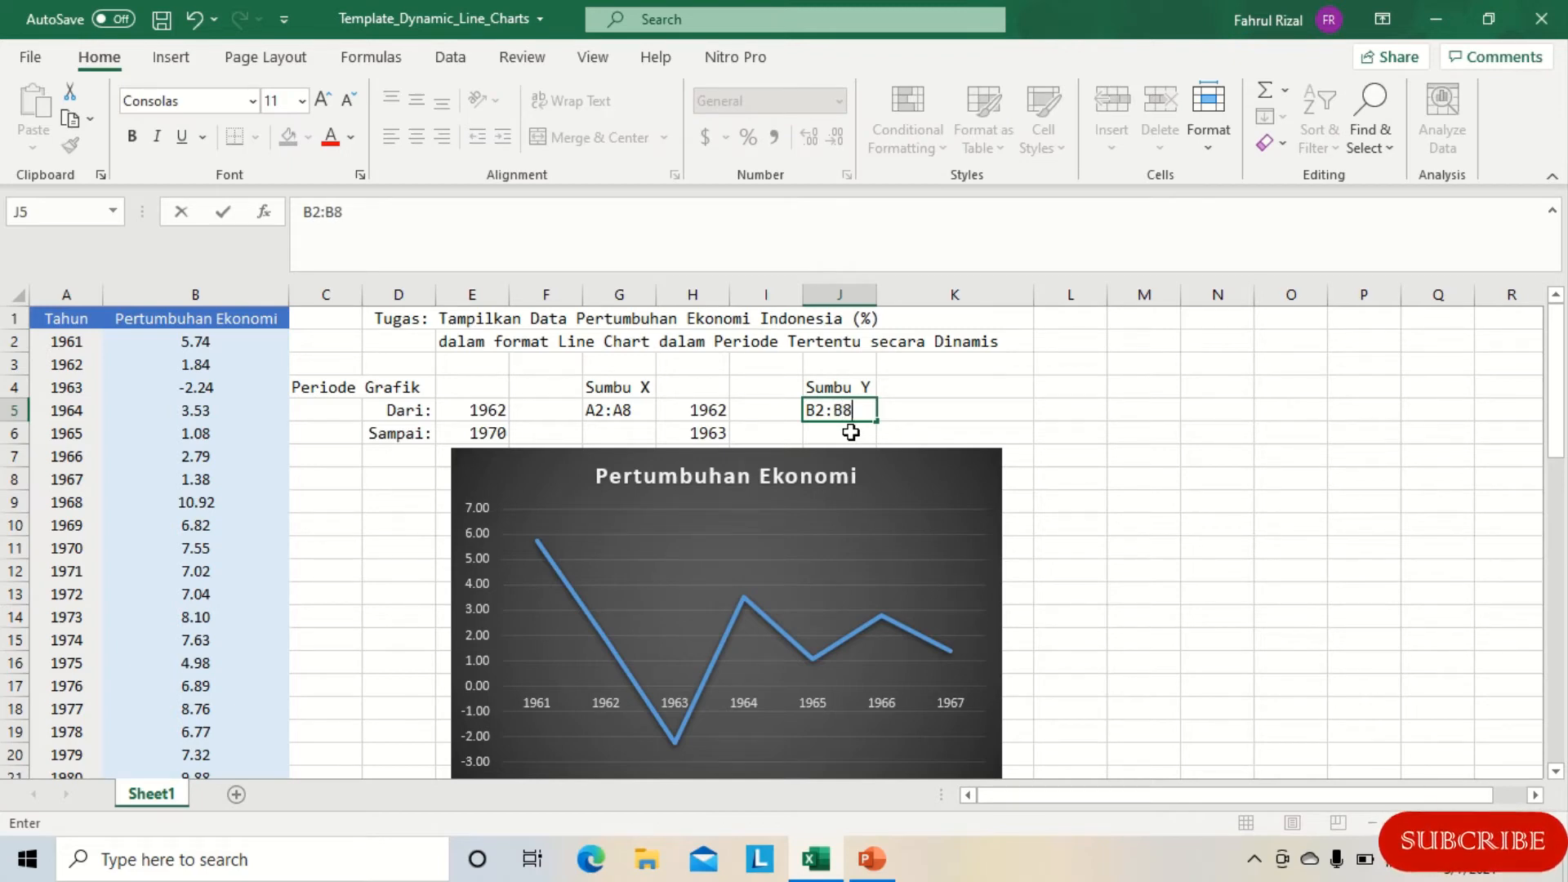
key(Tab)
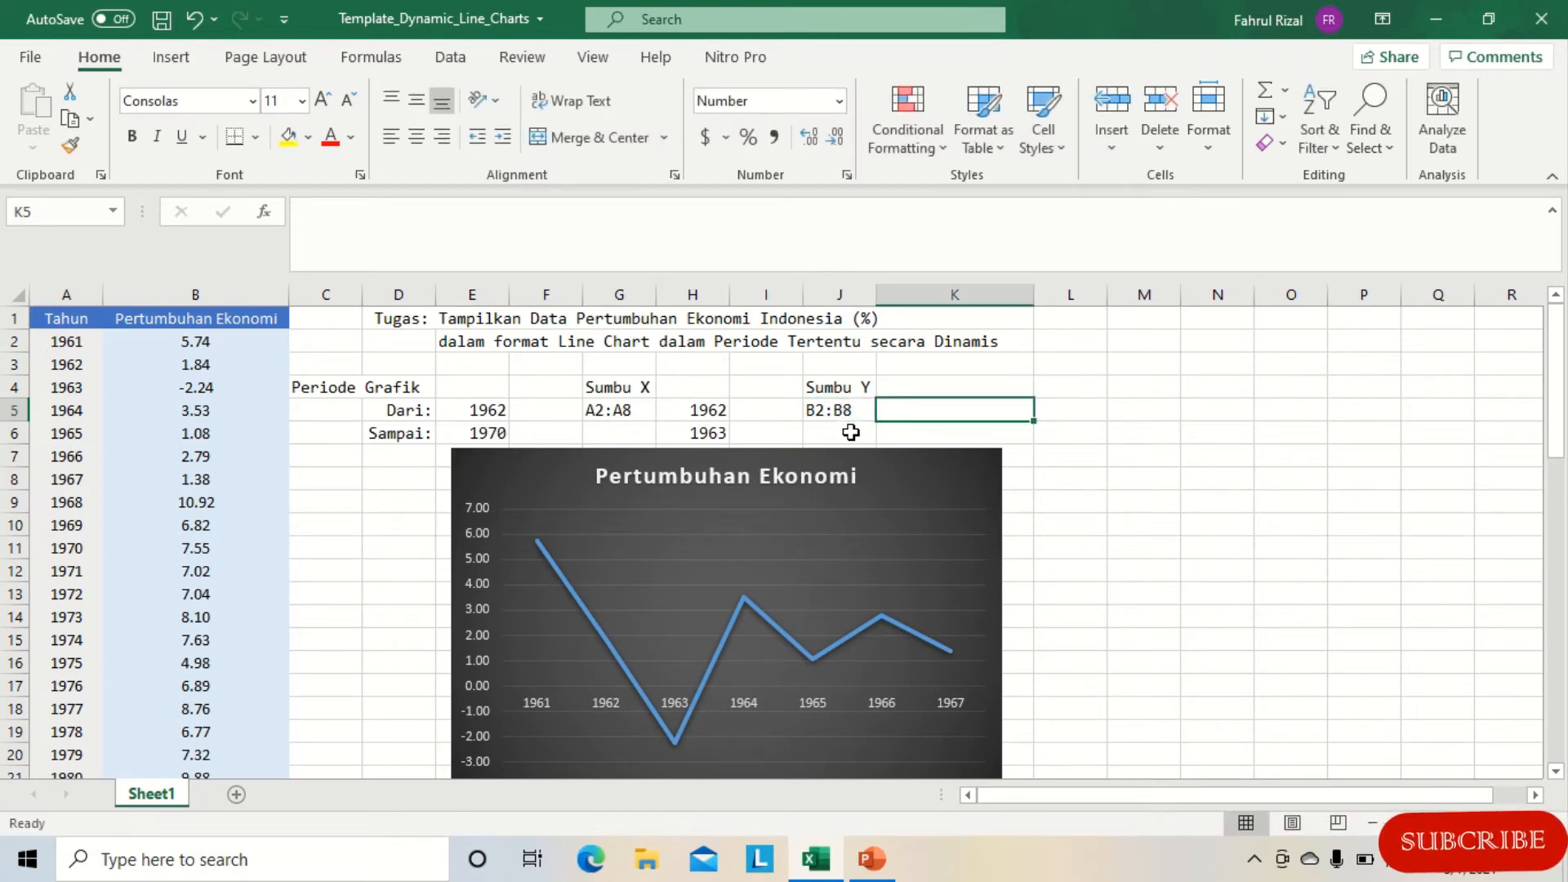
Begin a range formula in K5 with two empty INDEX functions joined by a colon, =index():index()
text(=i)
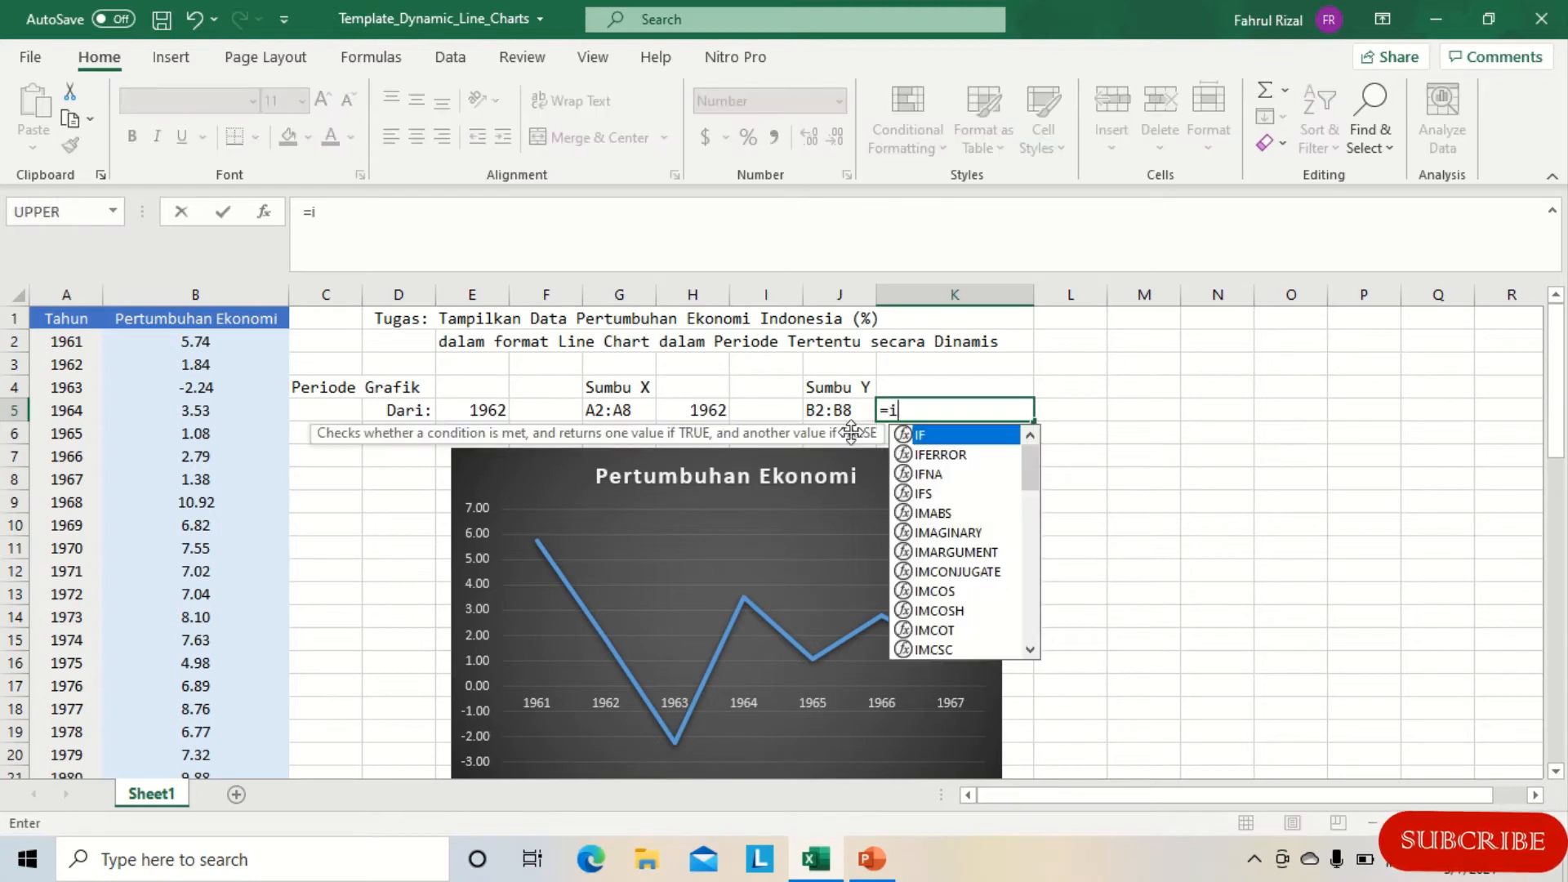
text(ndex())
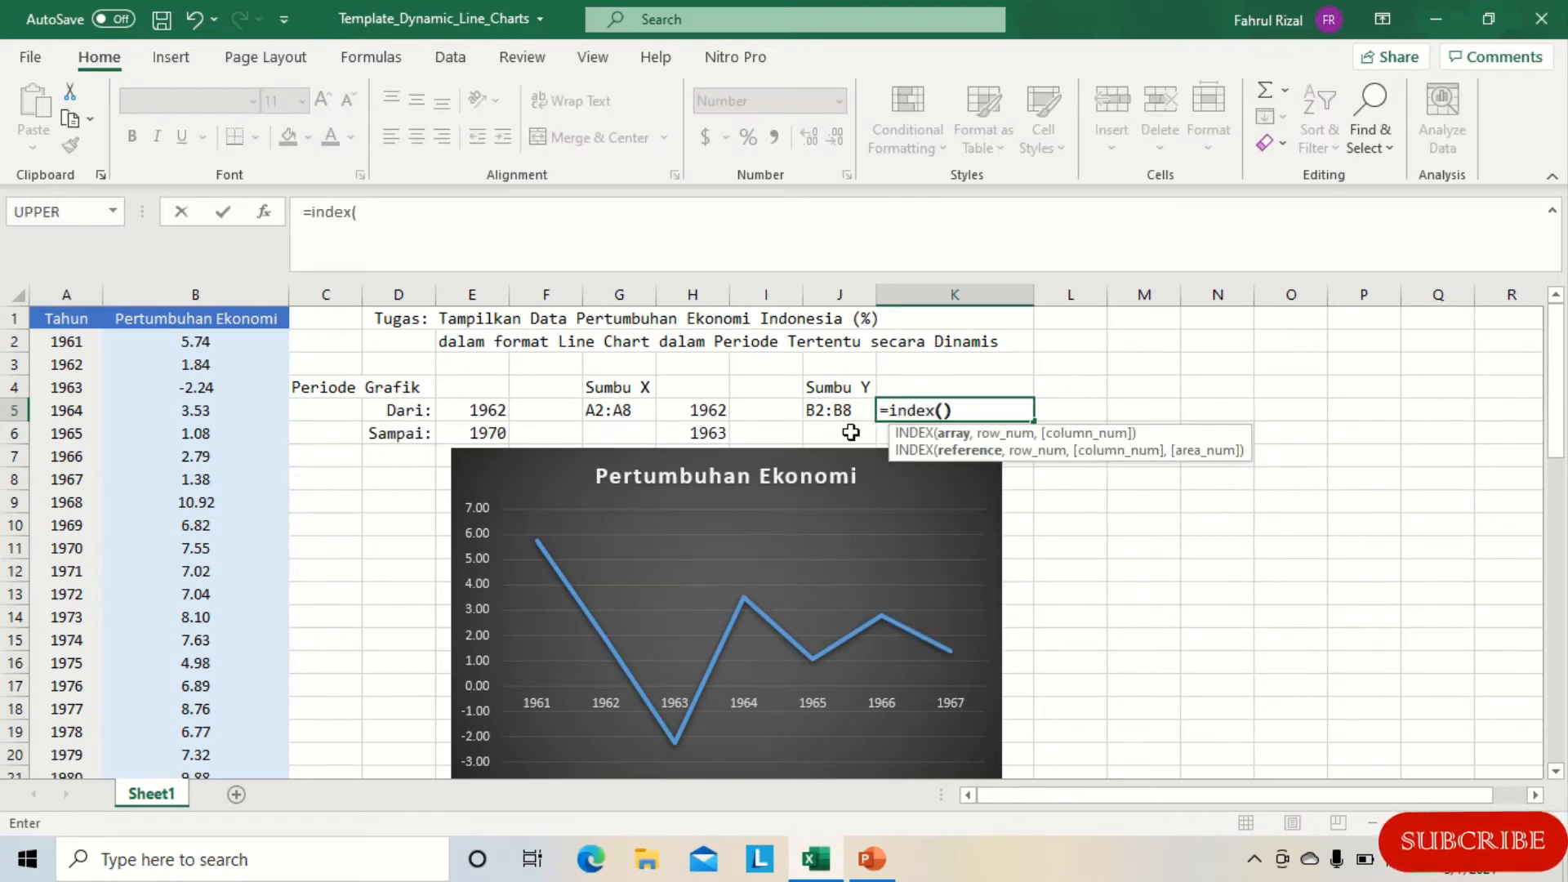
text(:)
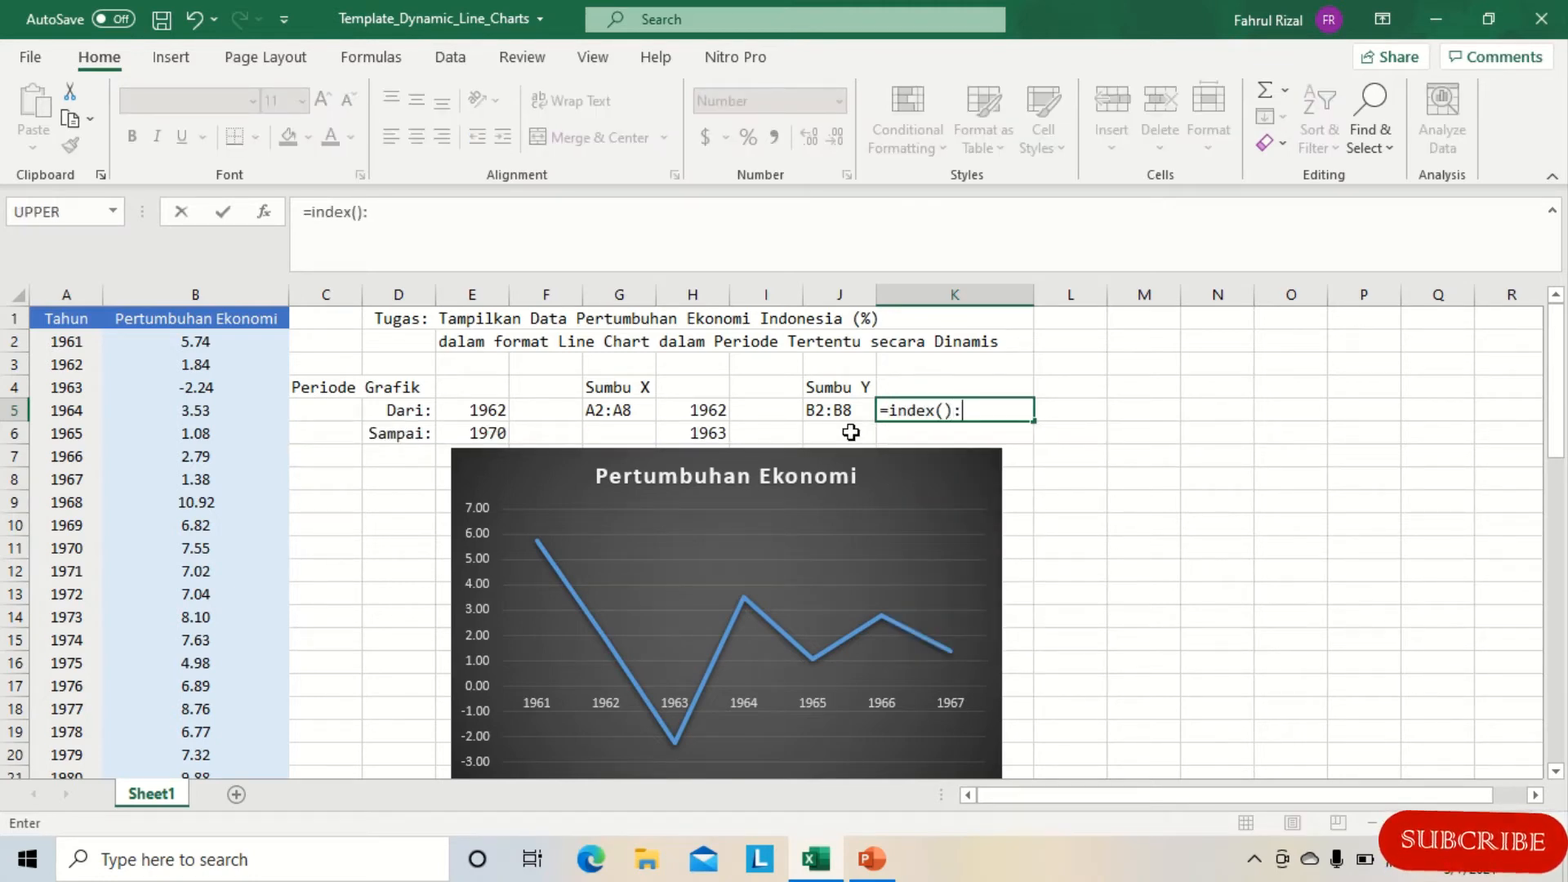
text(index())
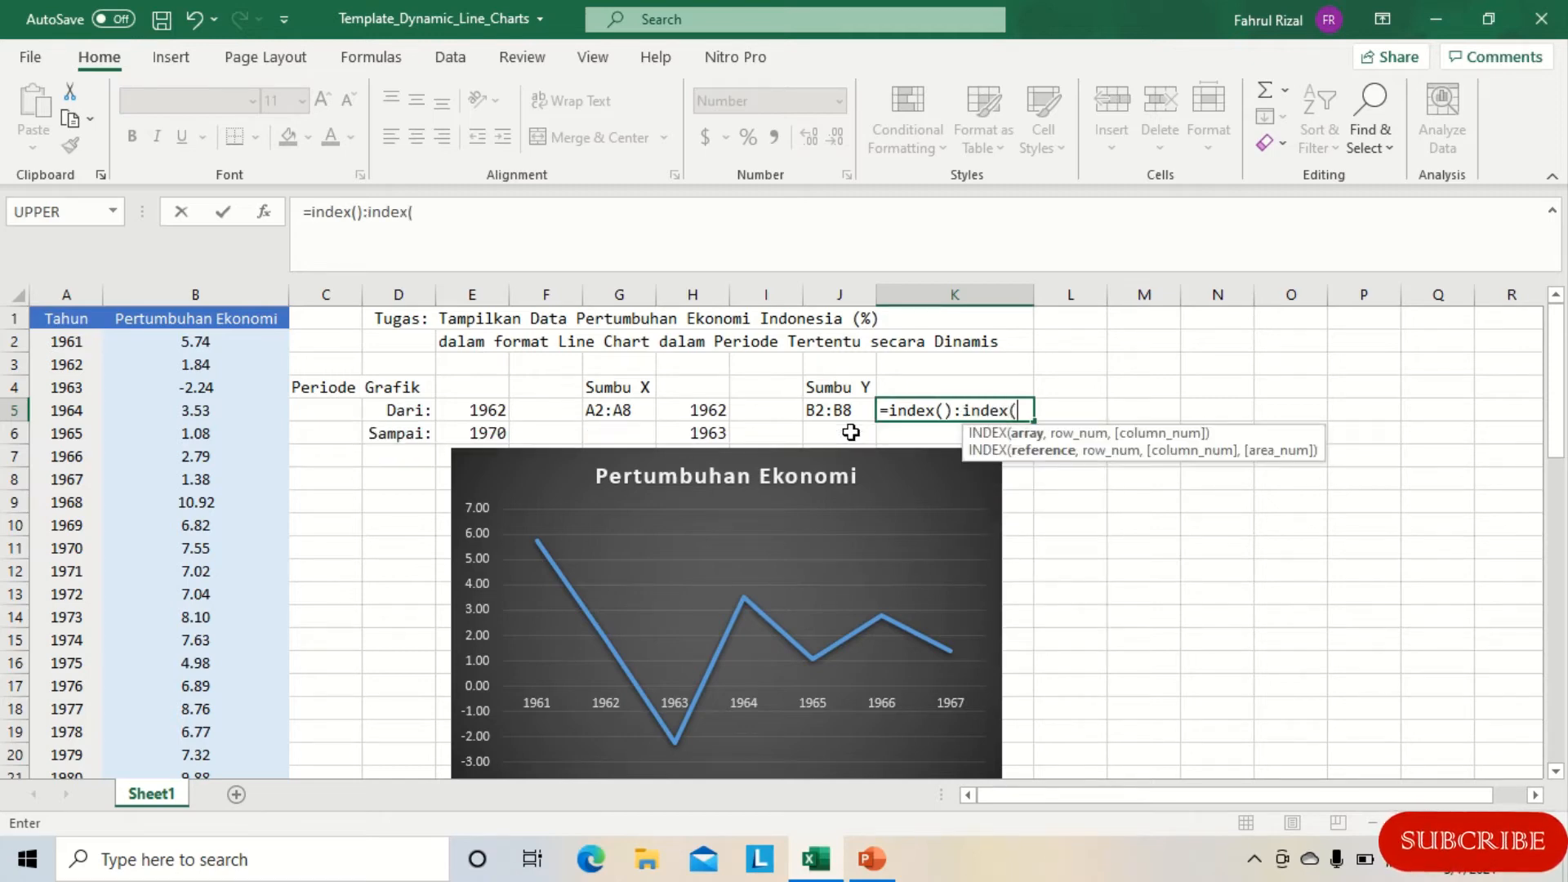
Set the first INDEX array in the K5 formula to the absolute Pertumbuhan Ekonomi range $B$2:$B$59
click(357, 213)
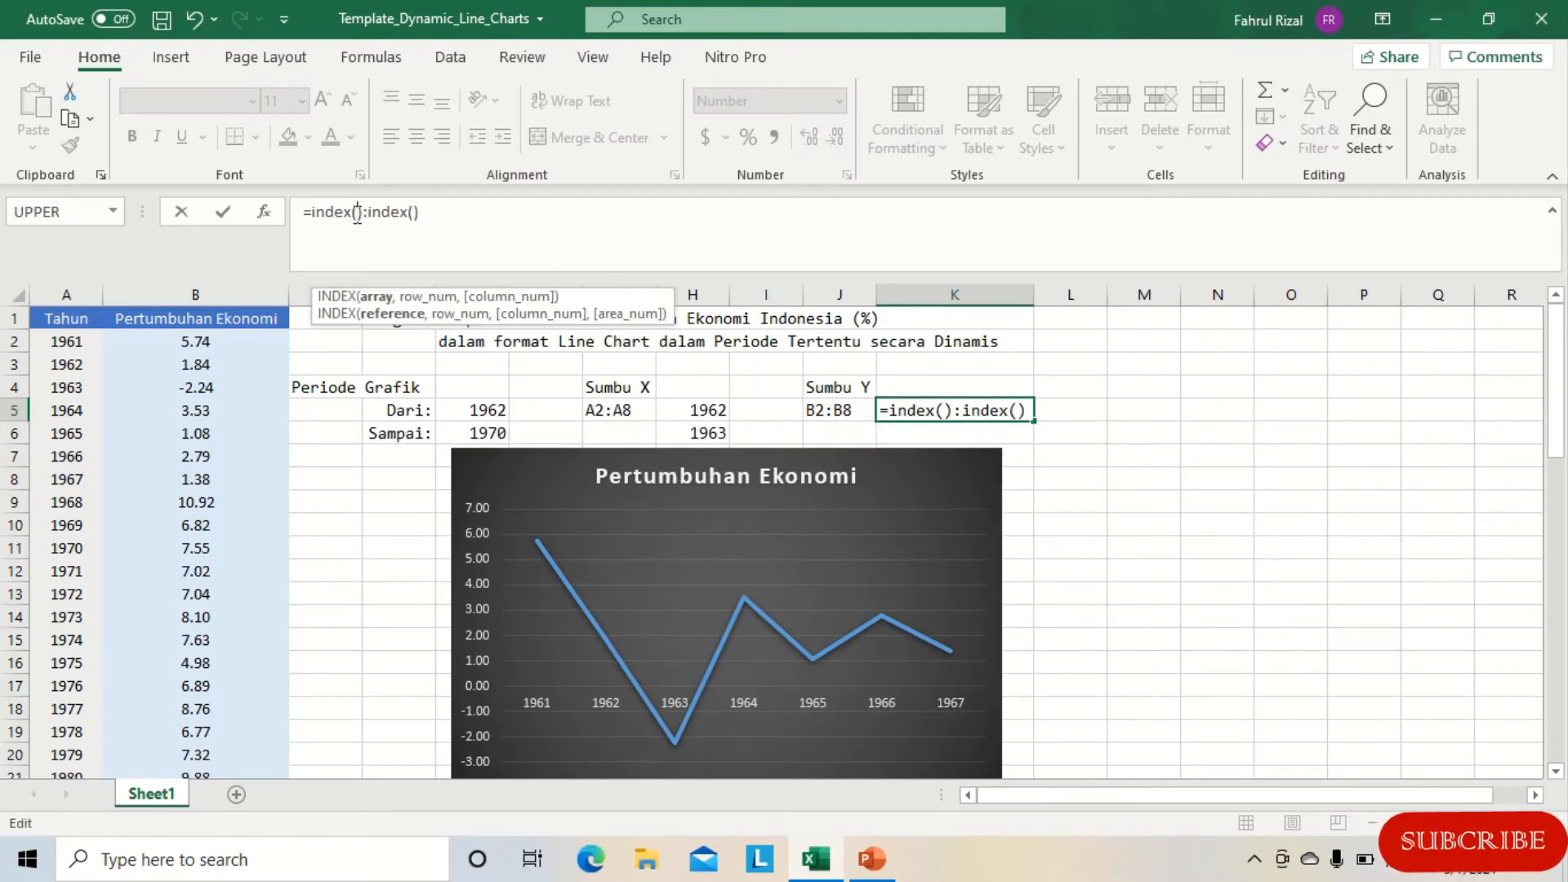
click(234, 337)
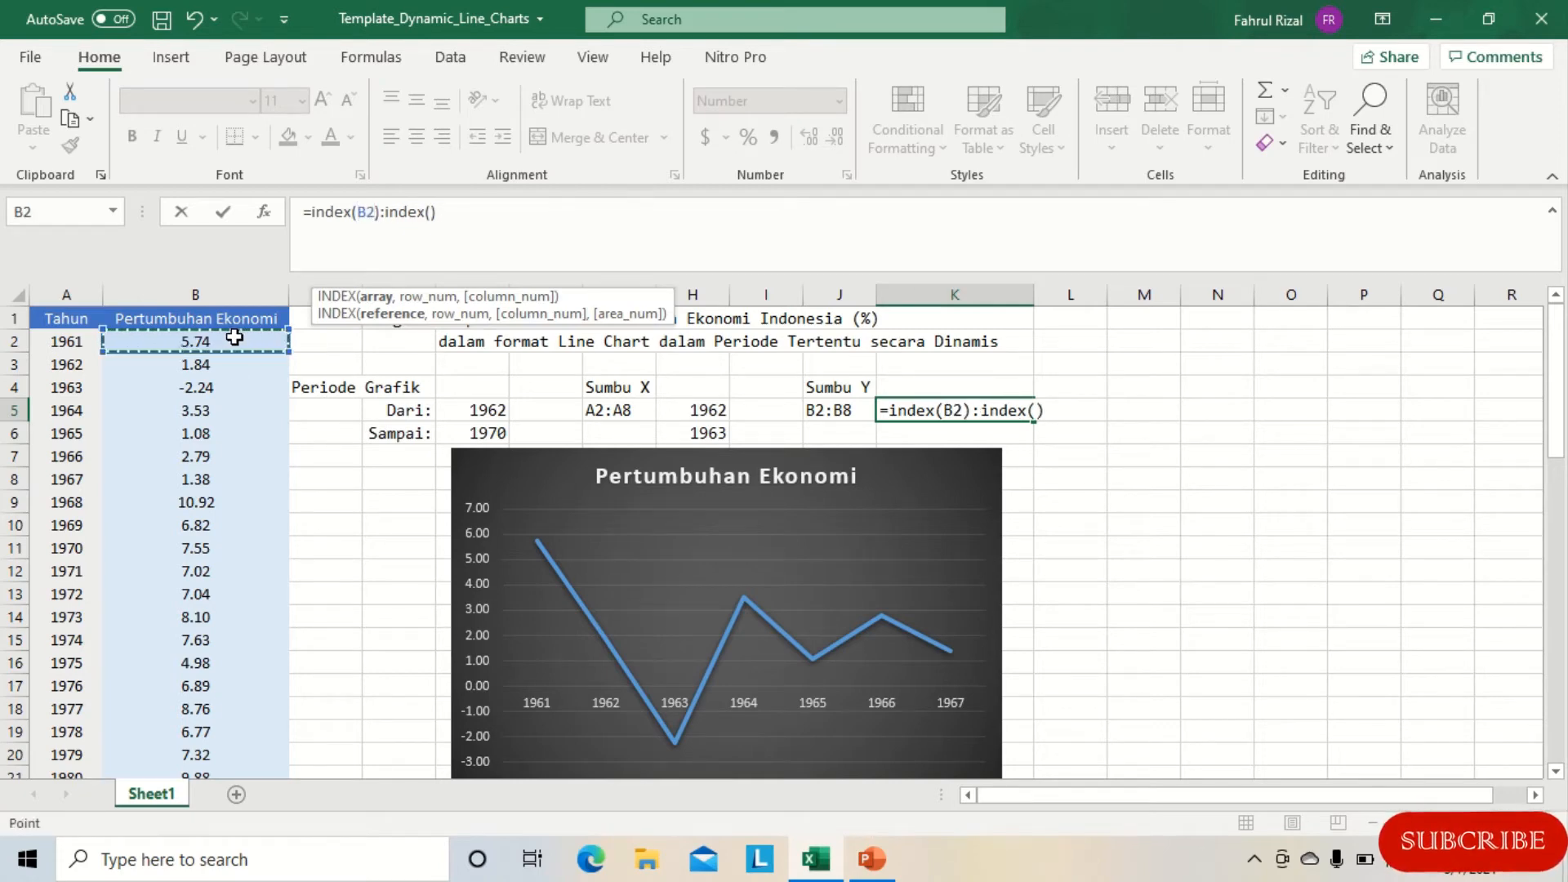
key(ctrl+shift+Down)
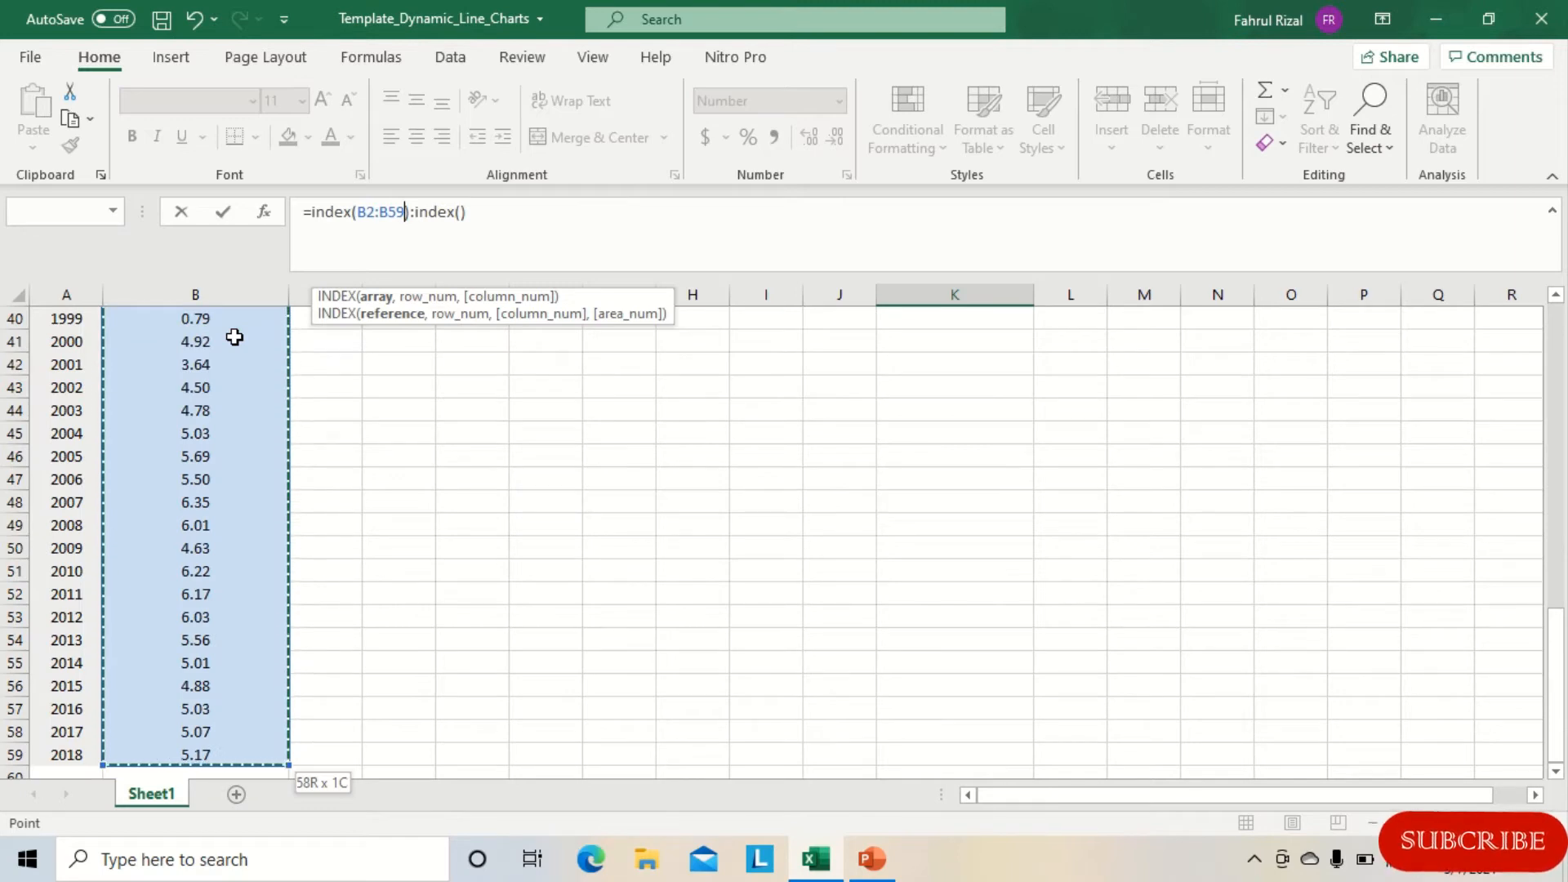
key(F4)
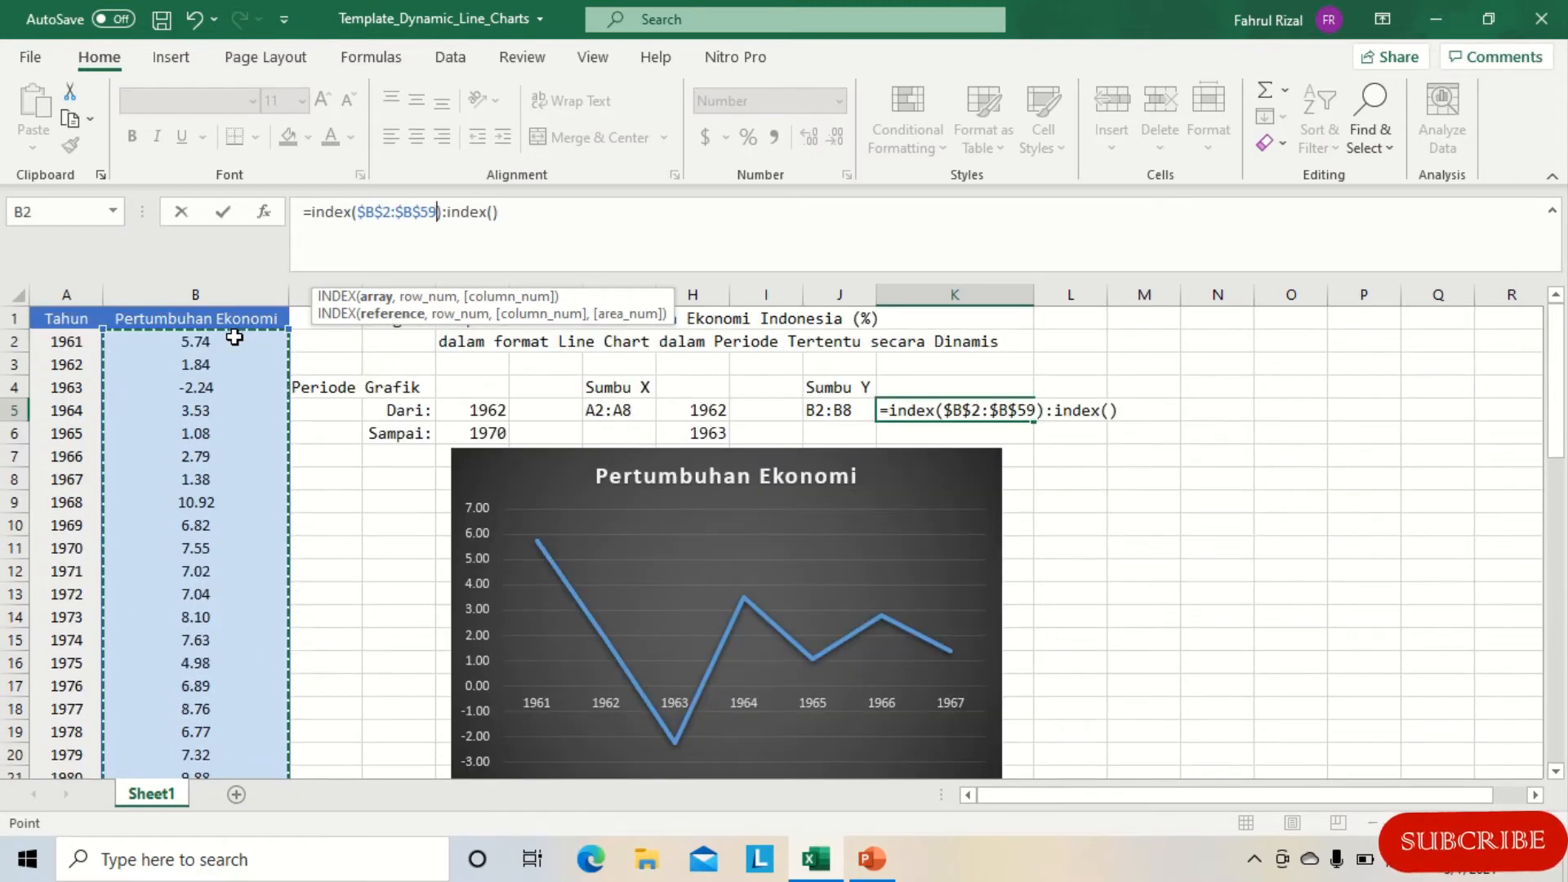
Add a MATCH as the row number of the first INDEX in K5, with the Dari year $E$5 as lookup value
text(,match)
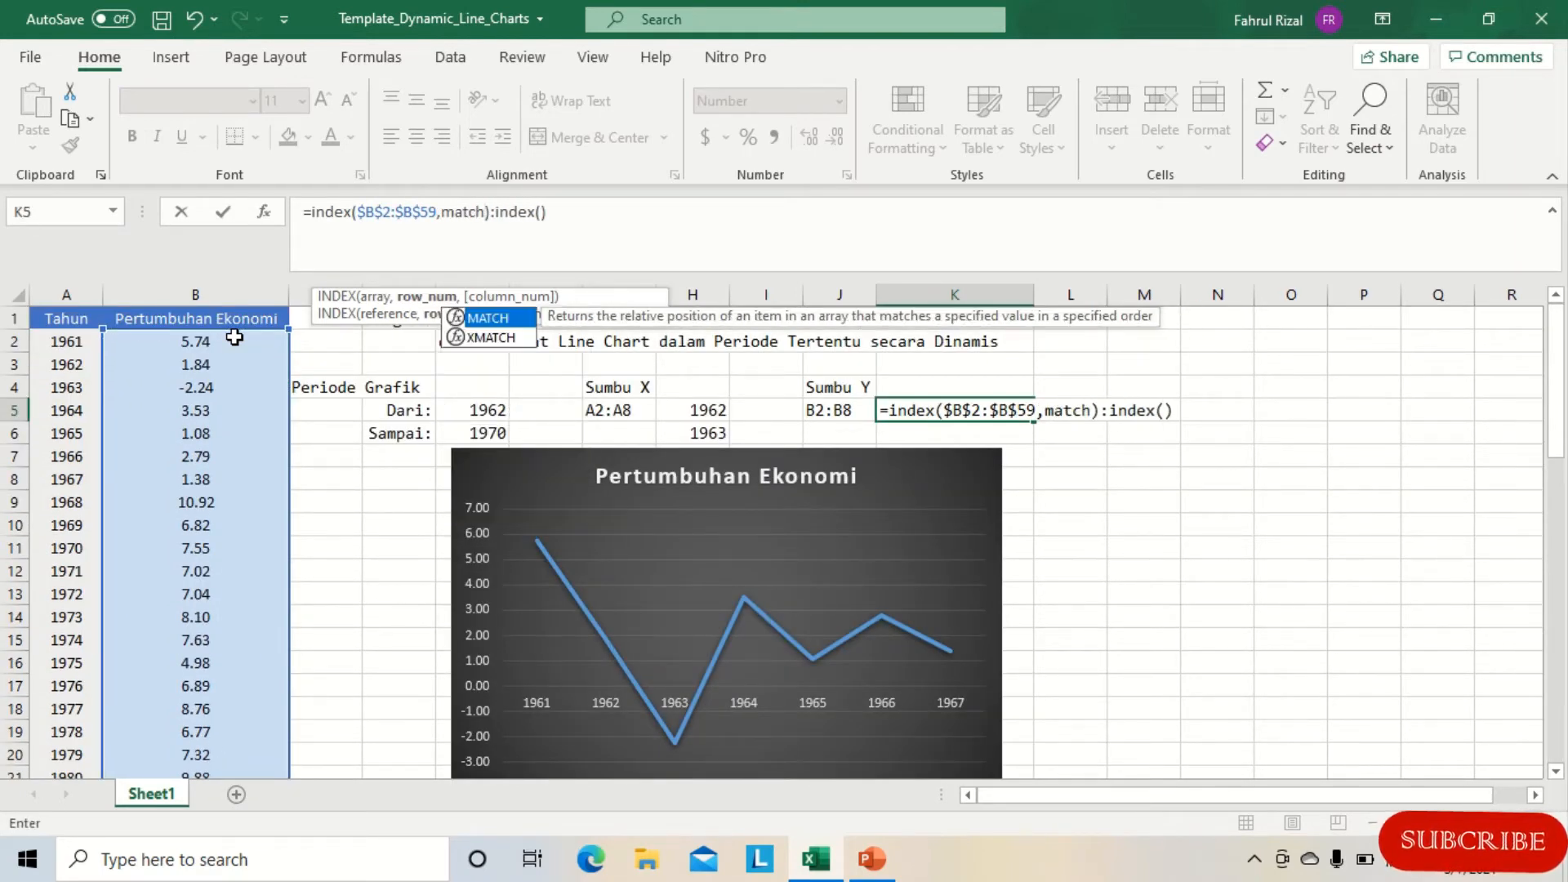
text(()
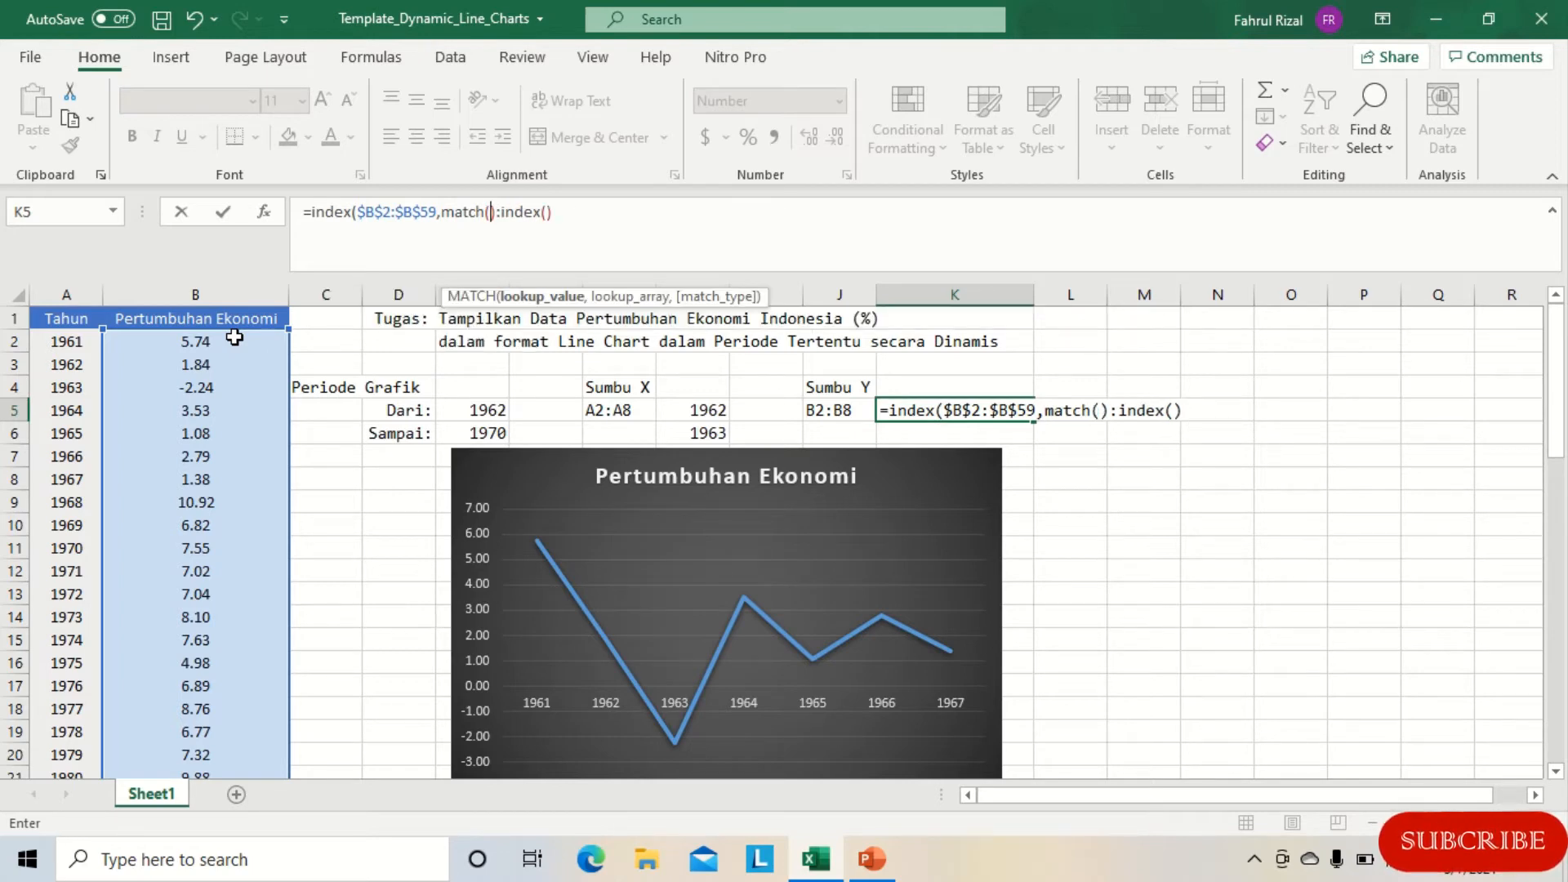
text())
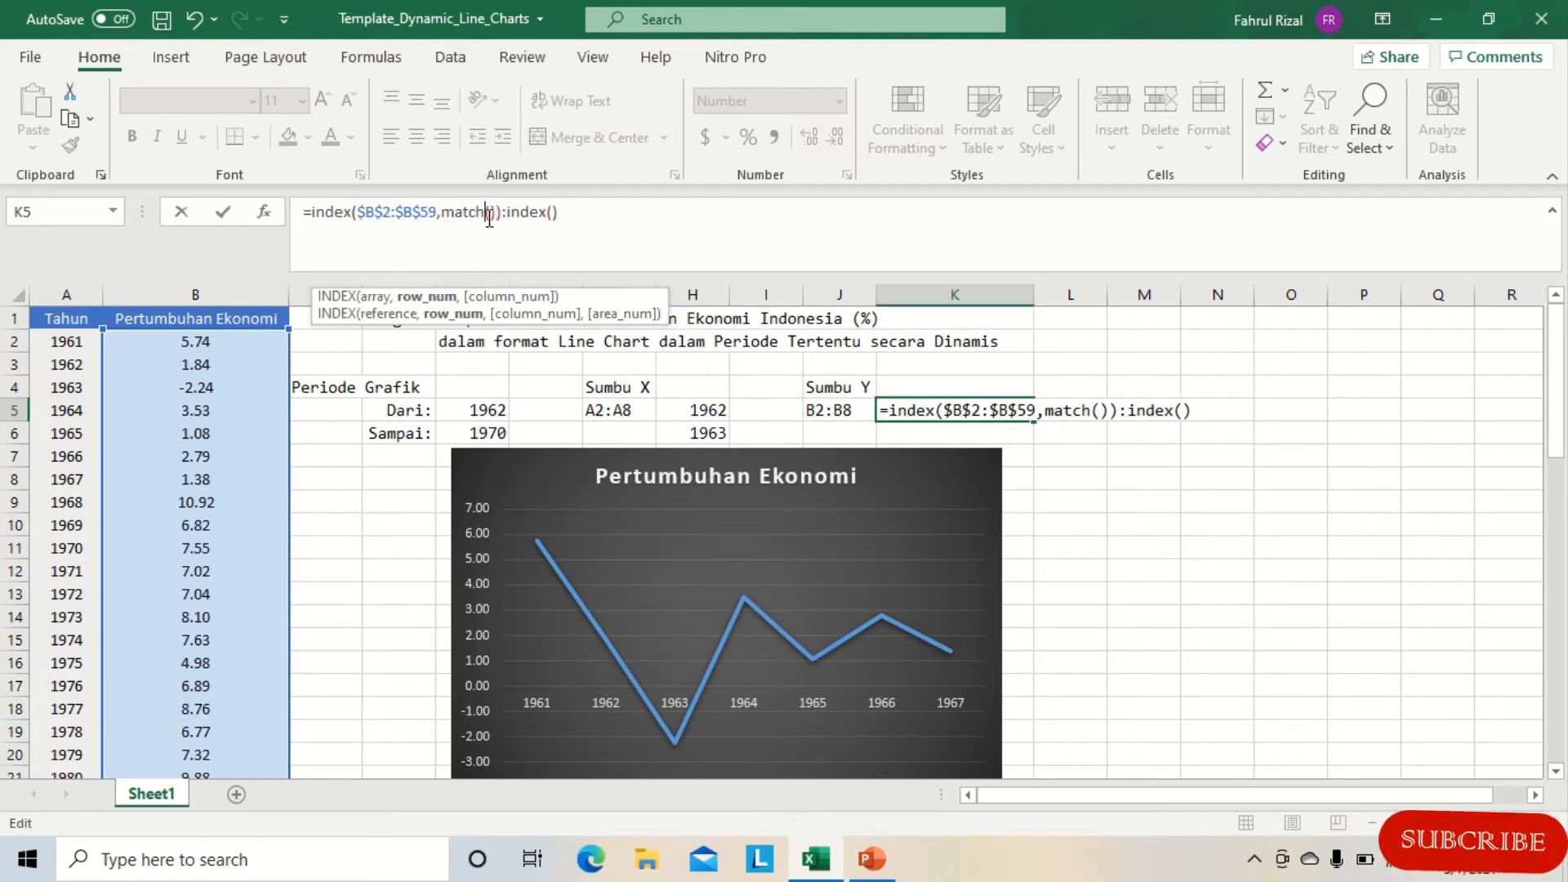
click(494, 219)
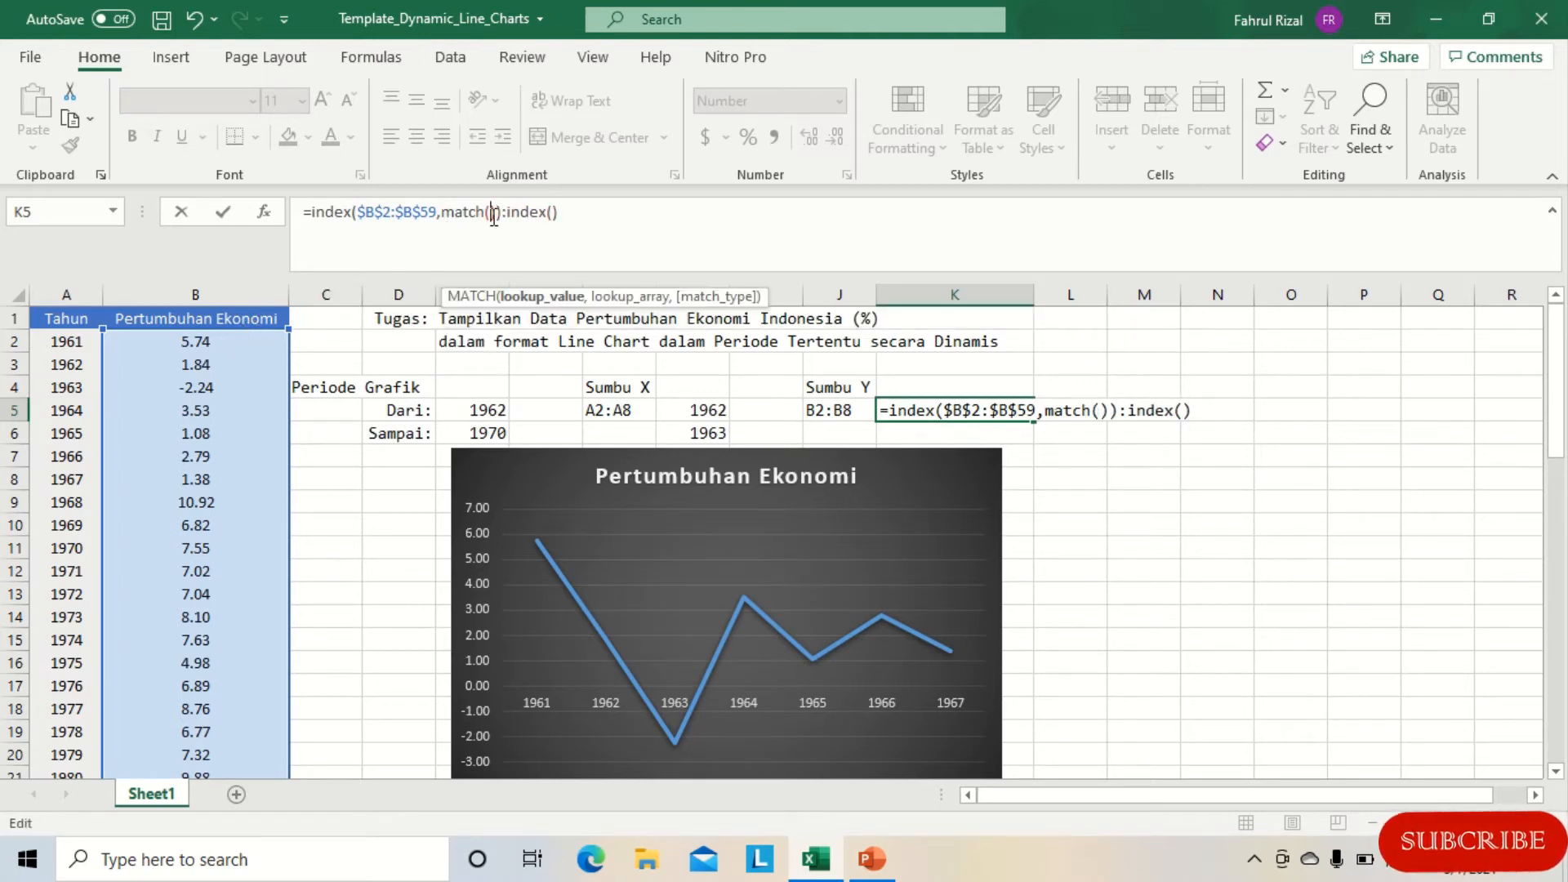
click(486, 411)
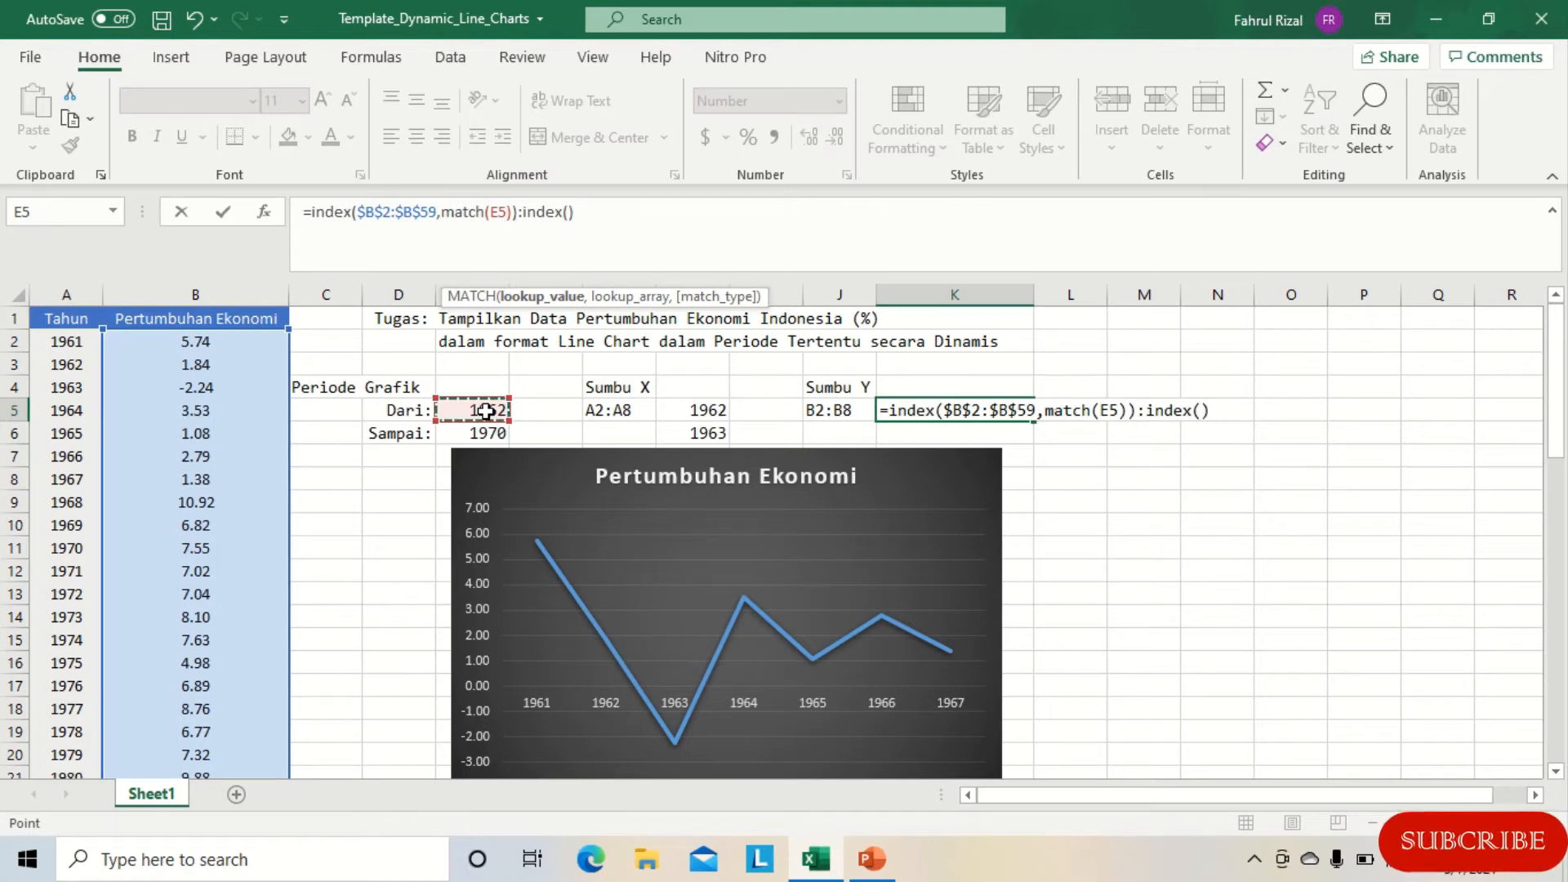
key(F4)
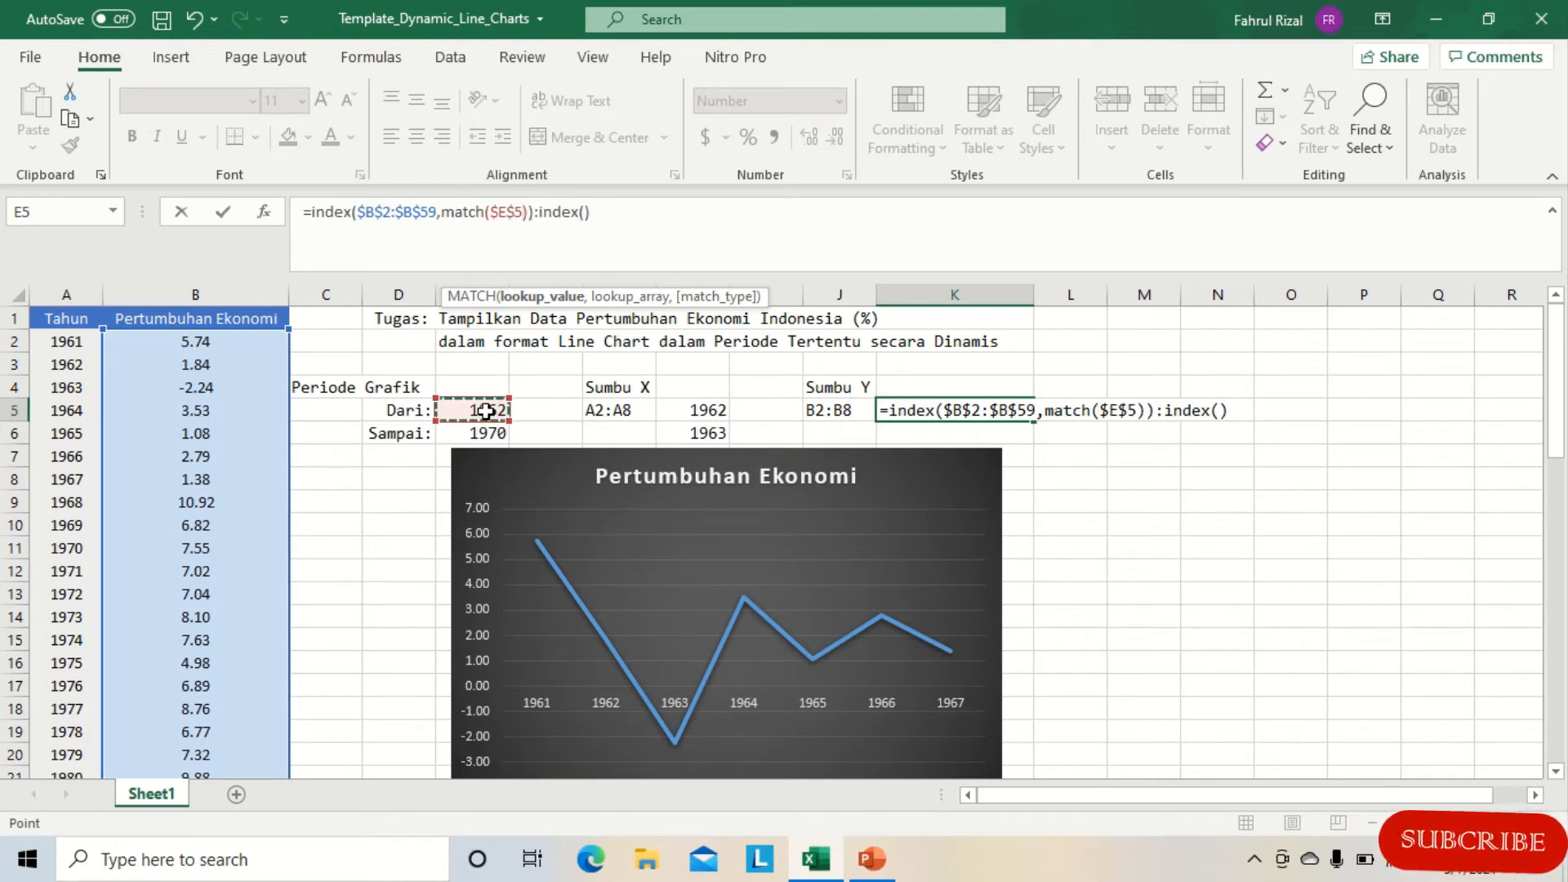
Complete the first MATCH in K5 with lookup array $A$2:$A$59 and match type 0
text(,)
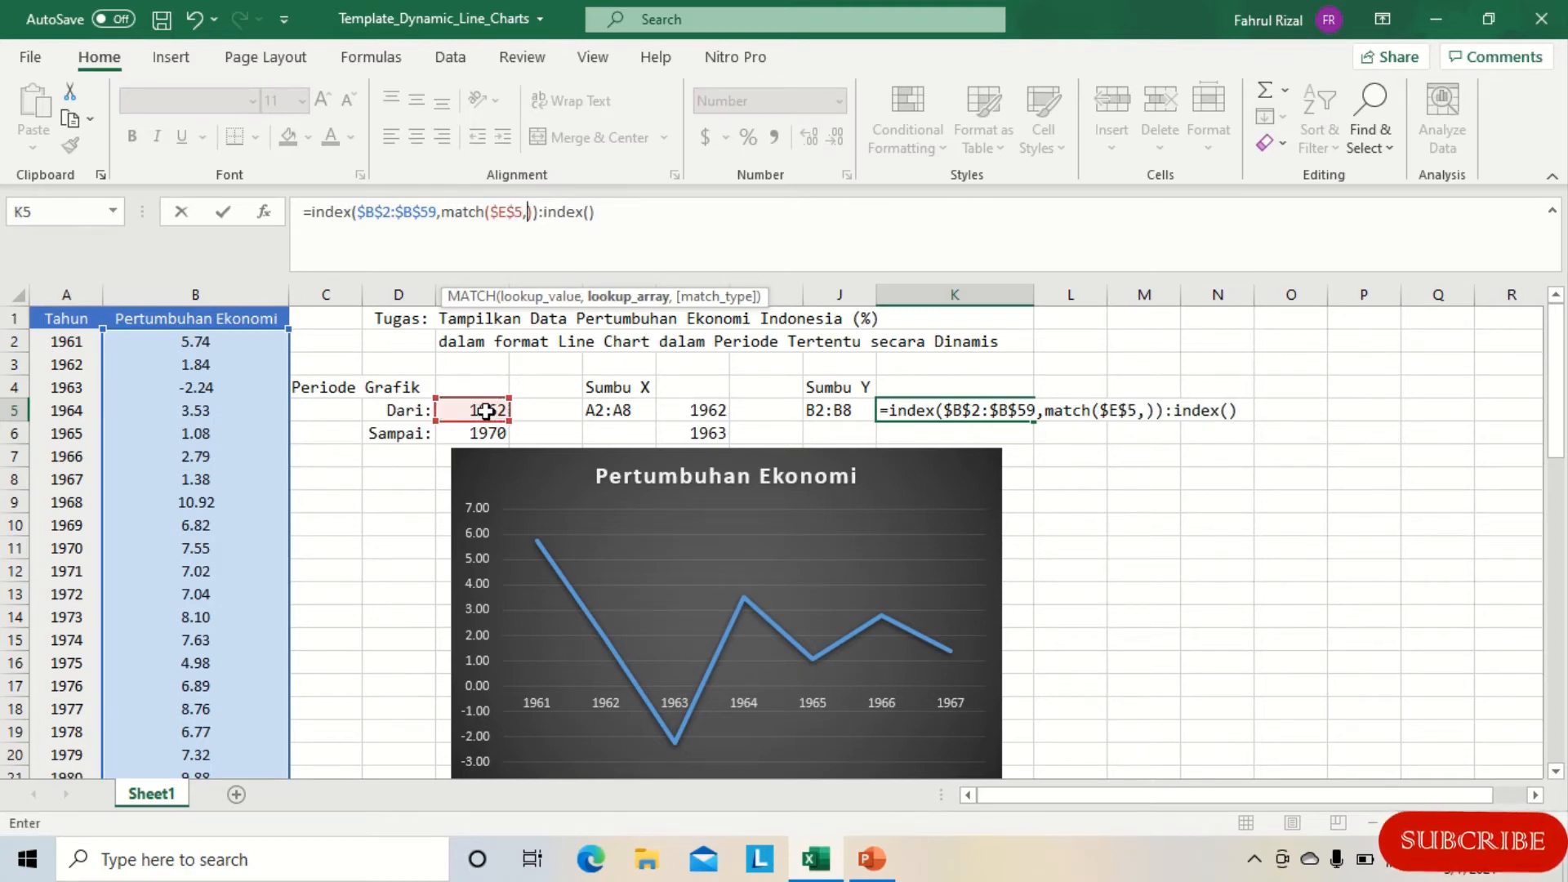
click(52, 343)
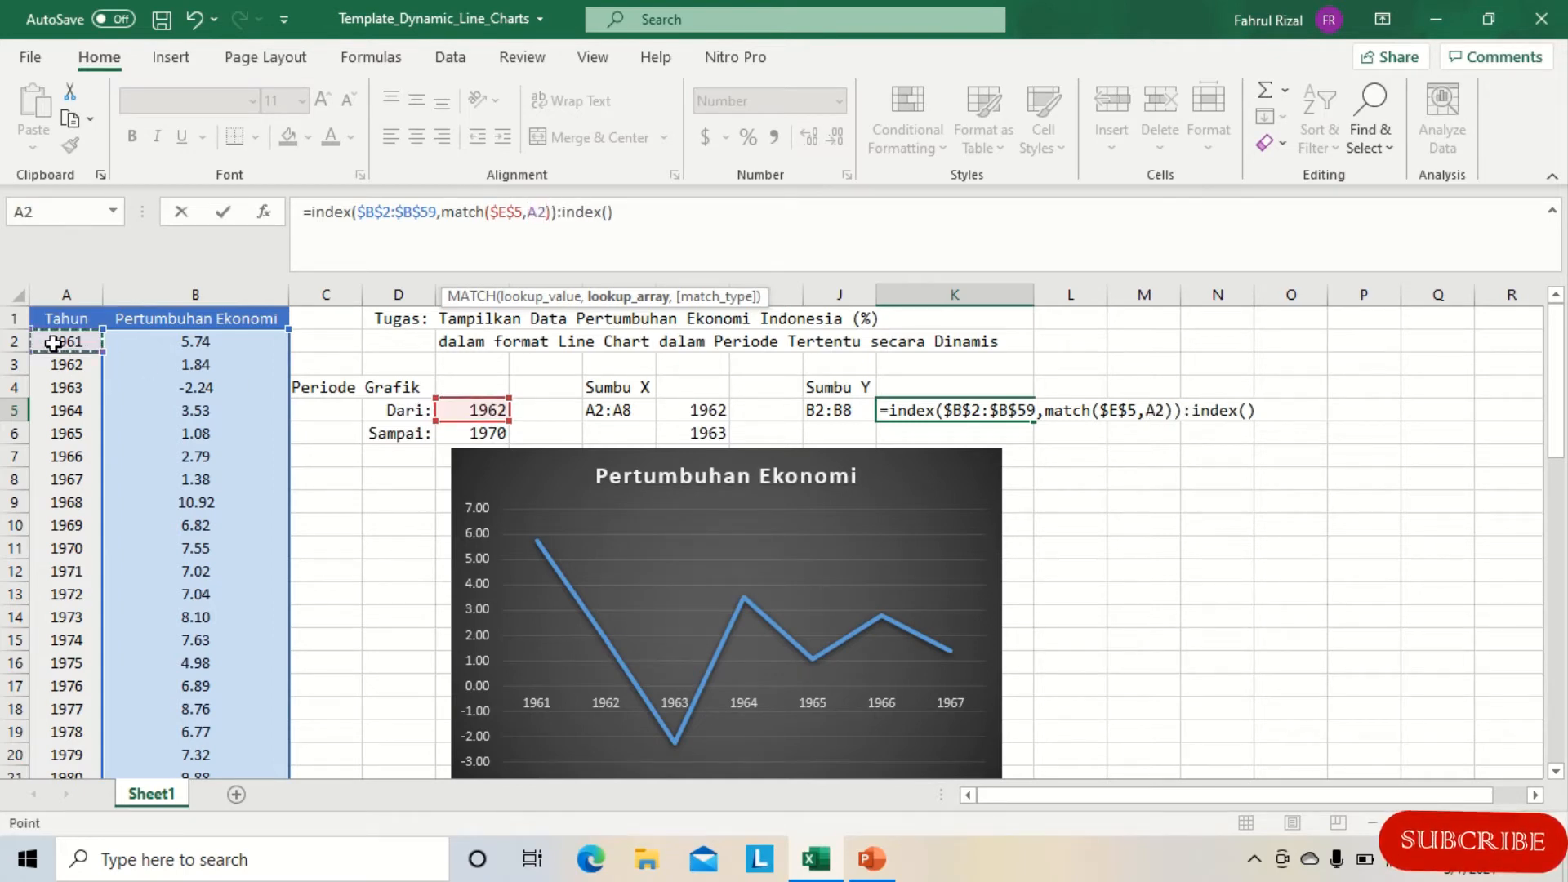
key(ctrl+shift+Down)
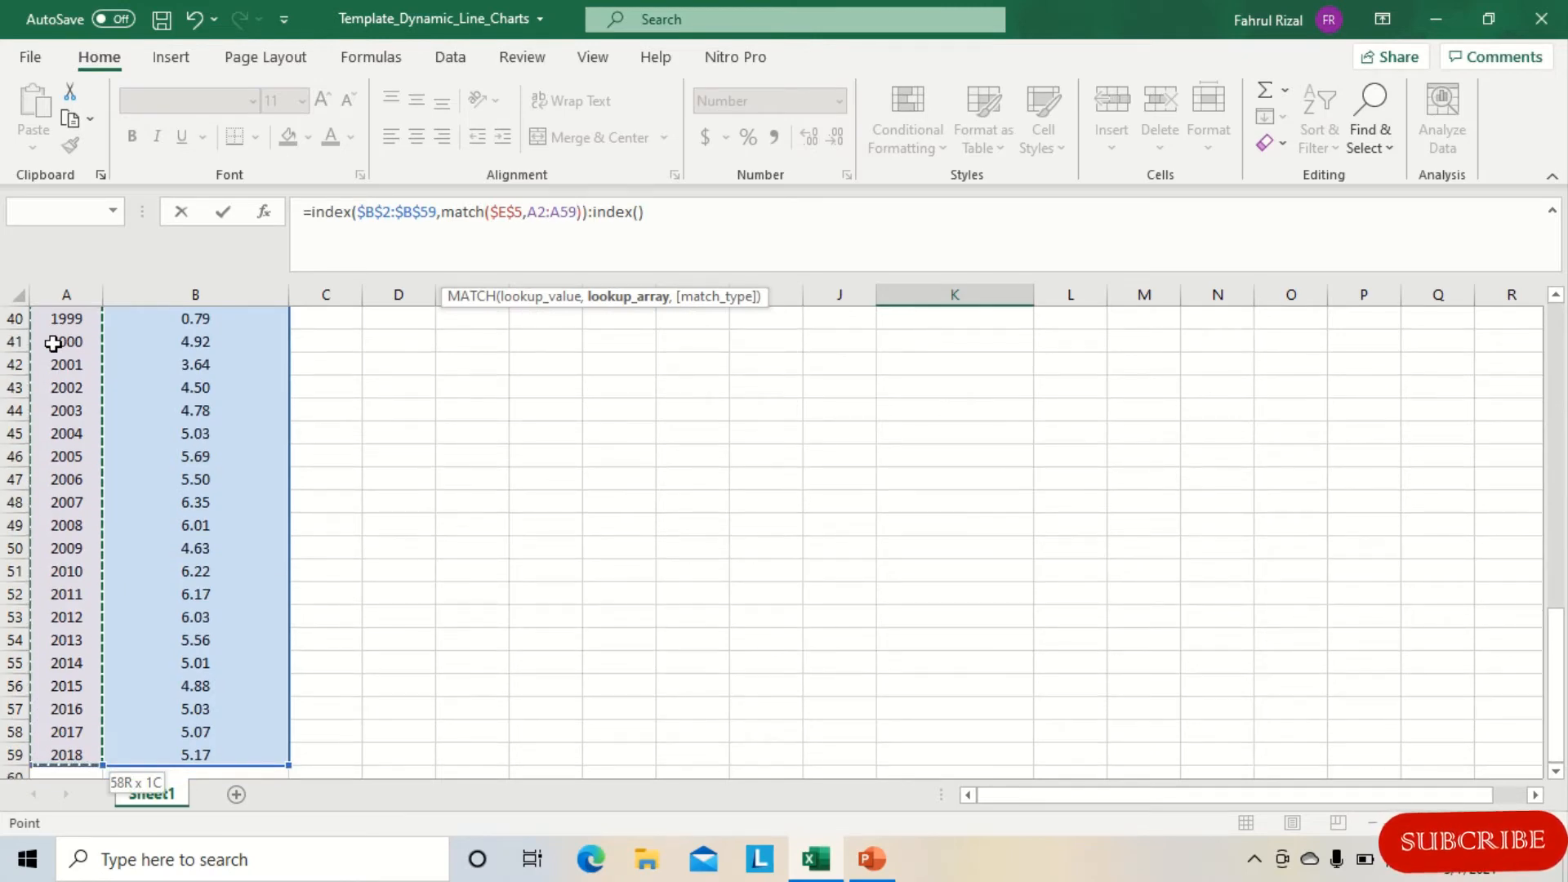
key(F4)
text(,0)
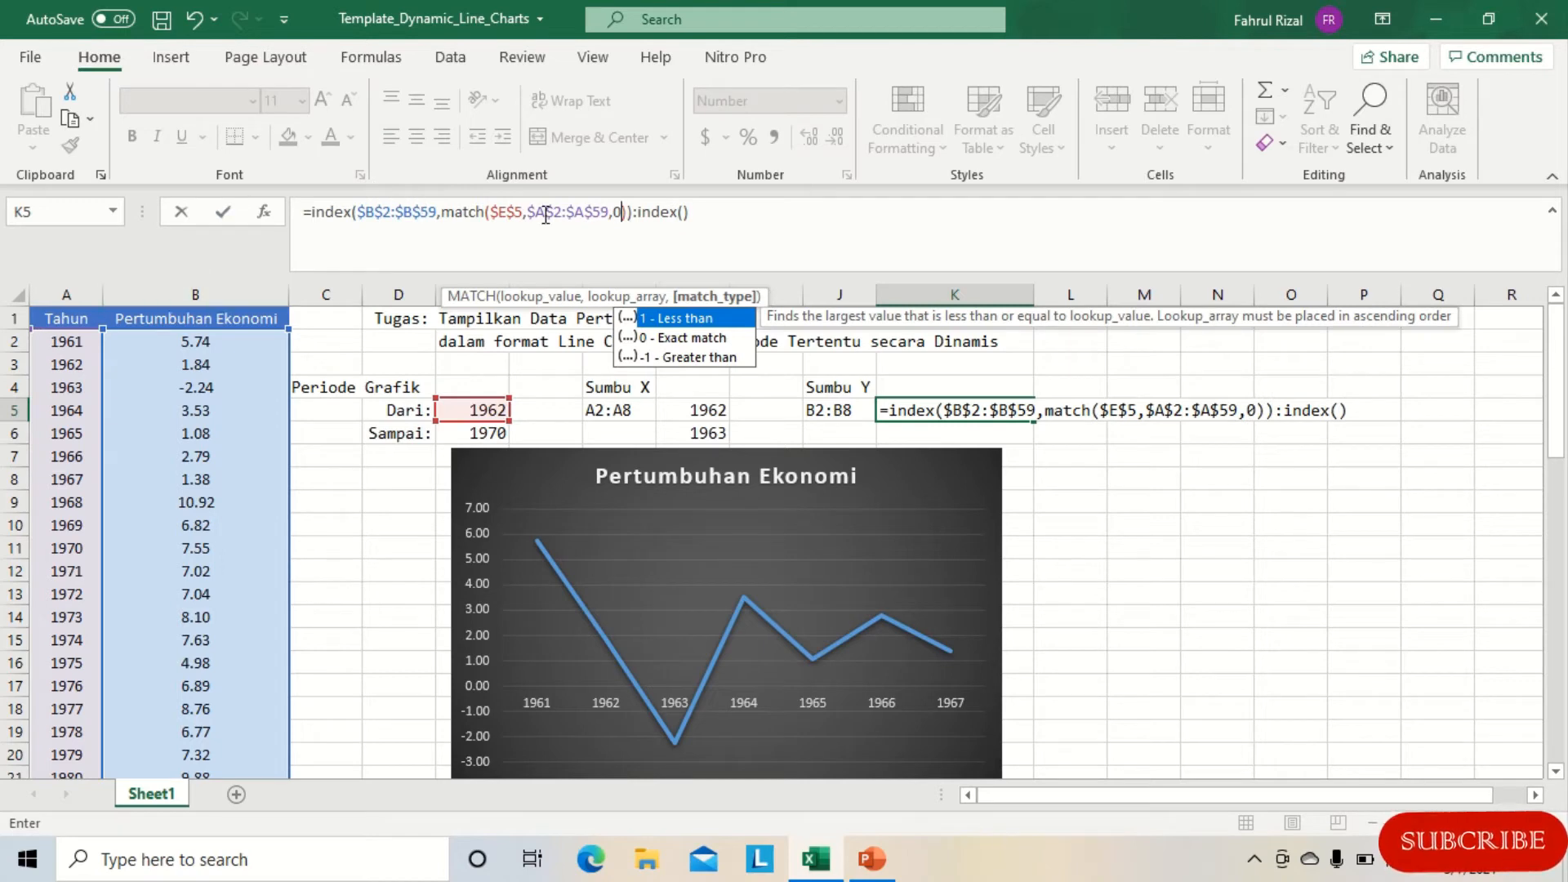
Set the array of the second INDEX in K5 to the absolute range $B$2:$B$59
click(688, 214)
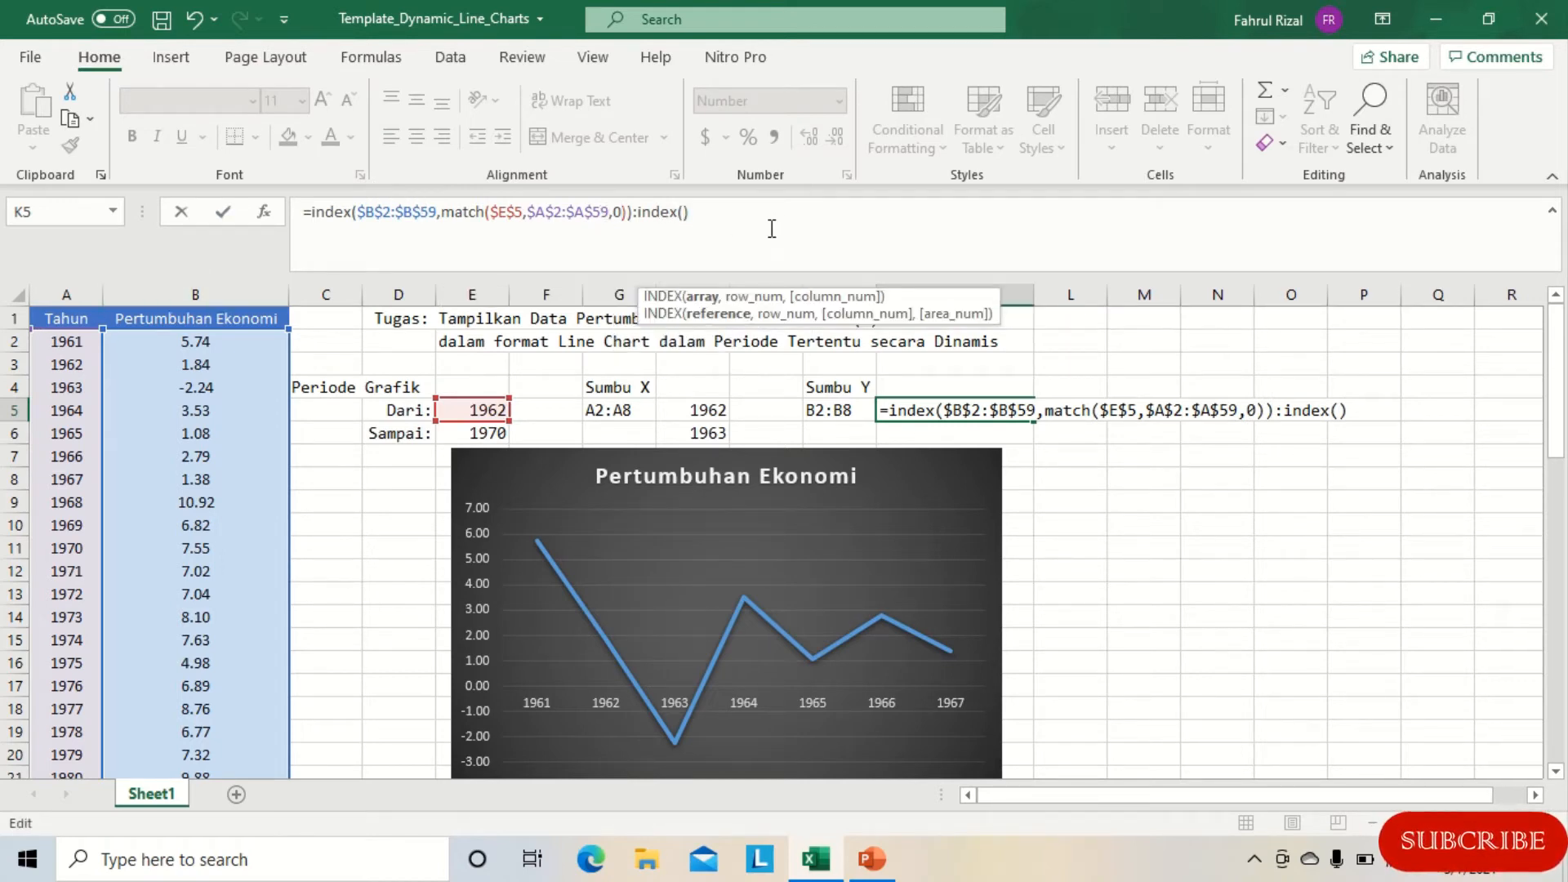
click(252, 346)
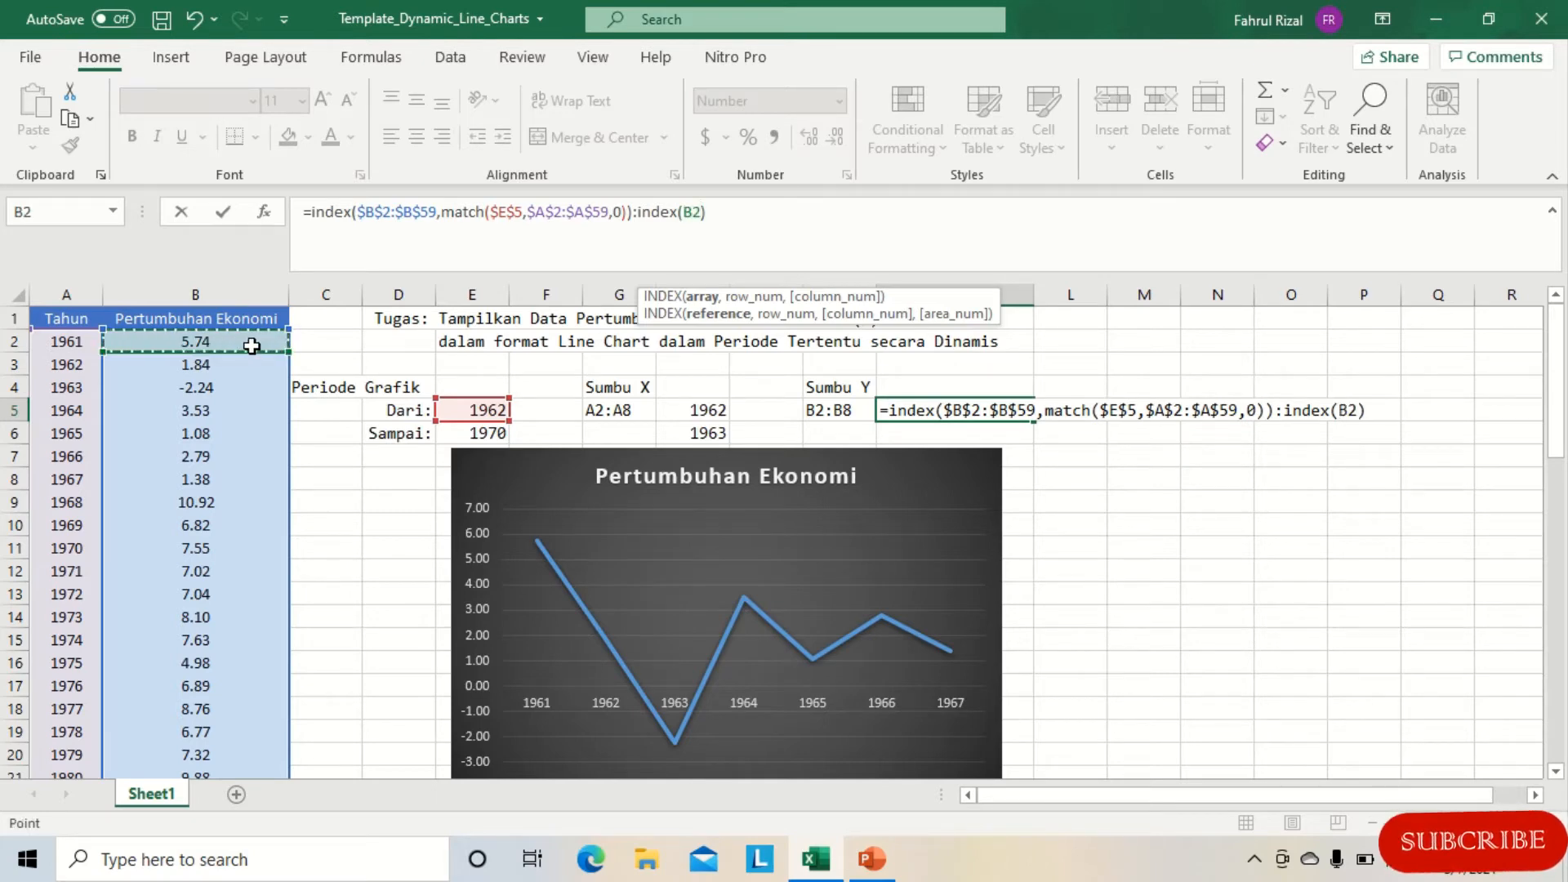
key(ctrl+shift+Down)
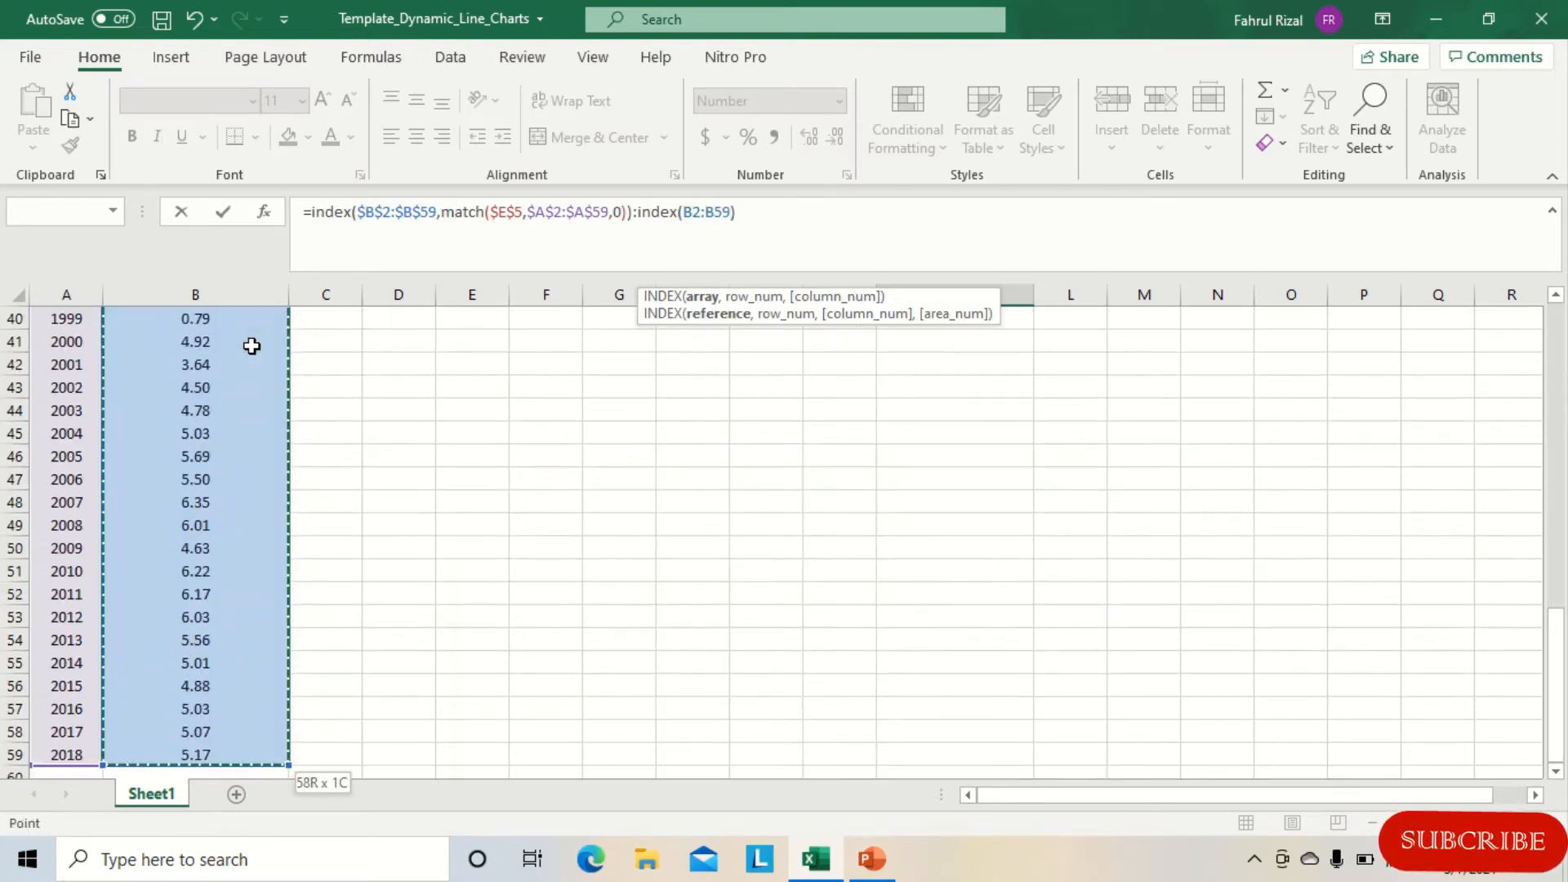
key(F4)
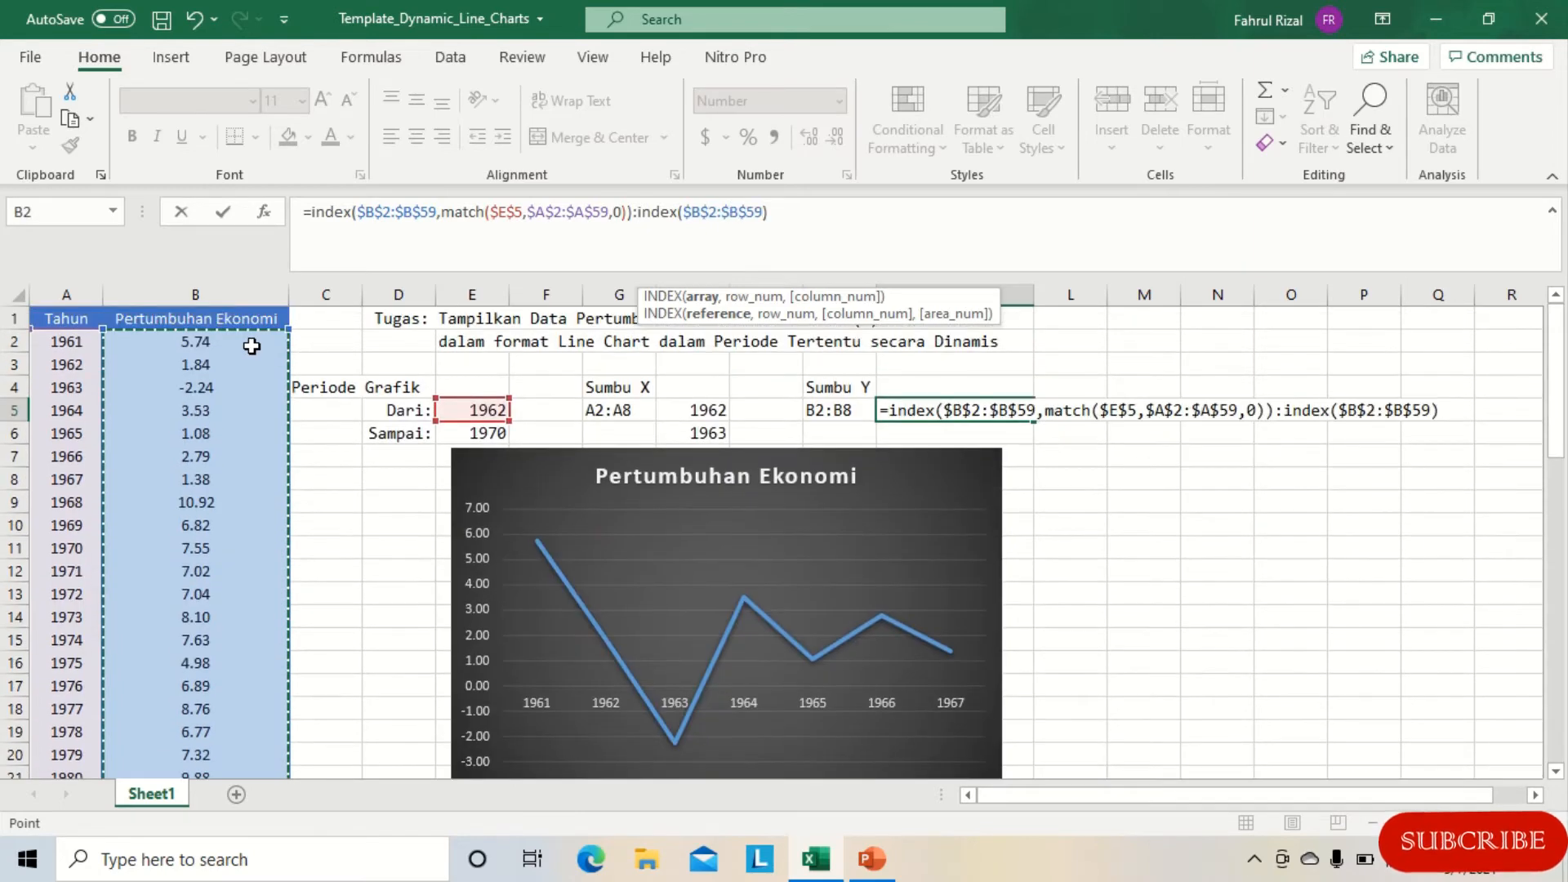
Add a MATCH as the row number of the second INDEX in K5, with the Sampai year $E$6 as lookup value
text(,)
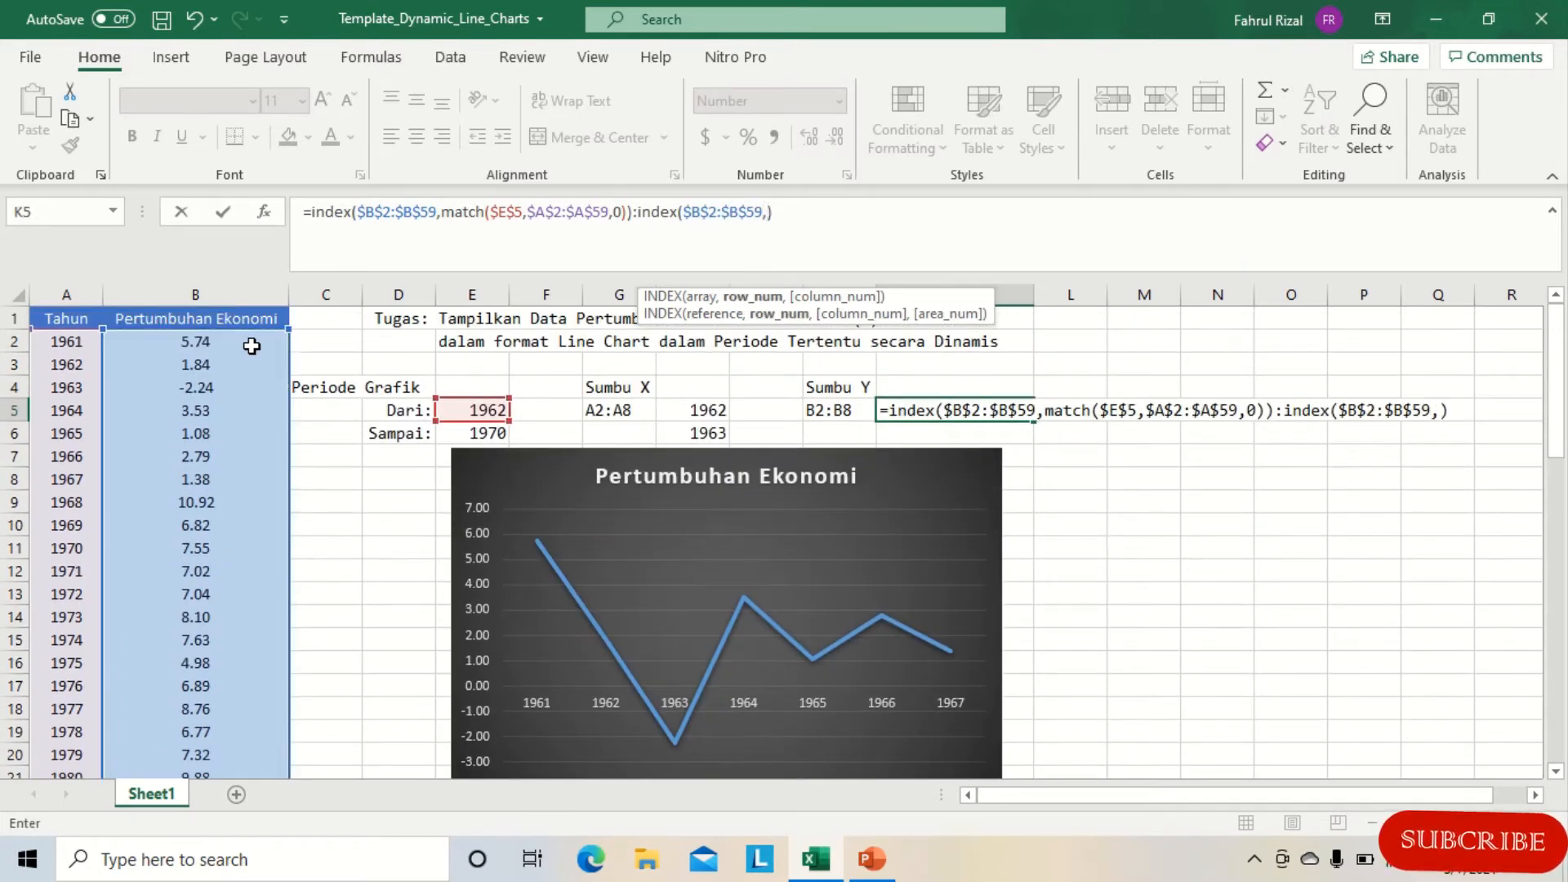
text(match)
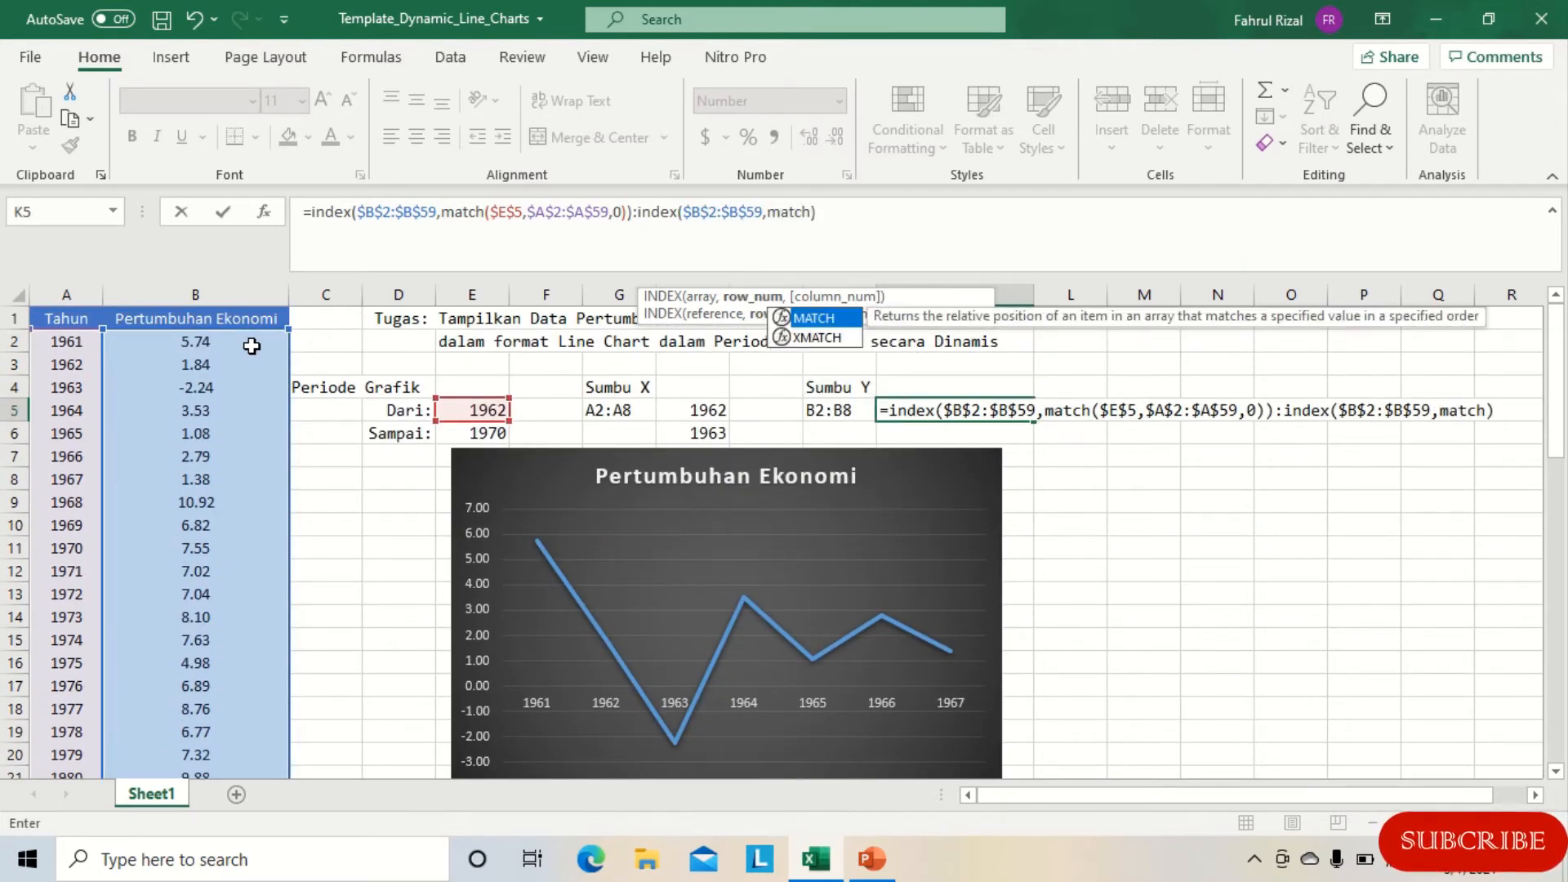
text(())
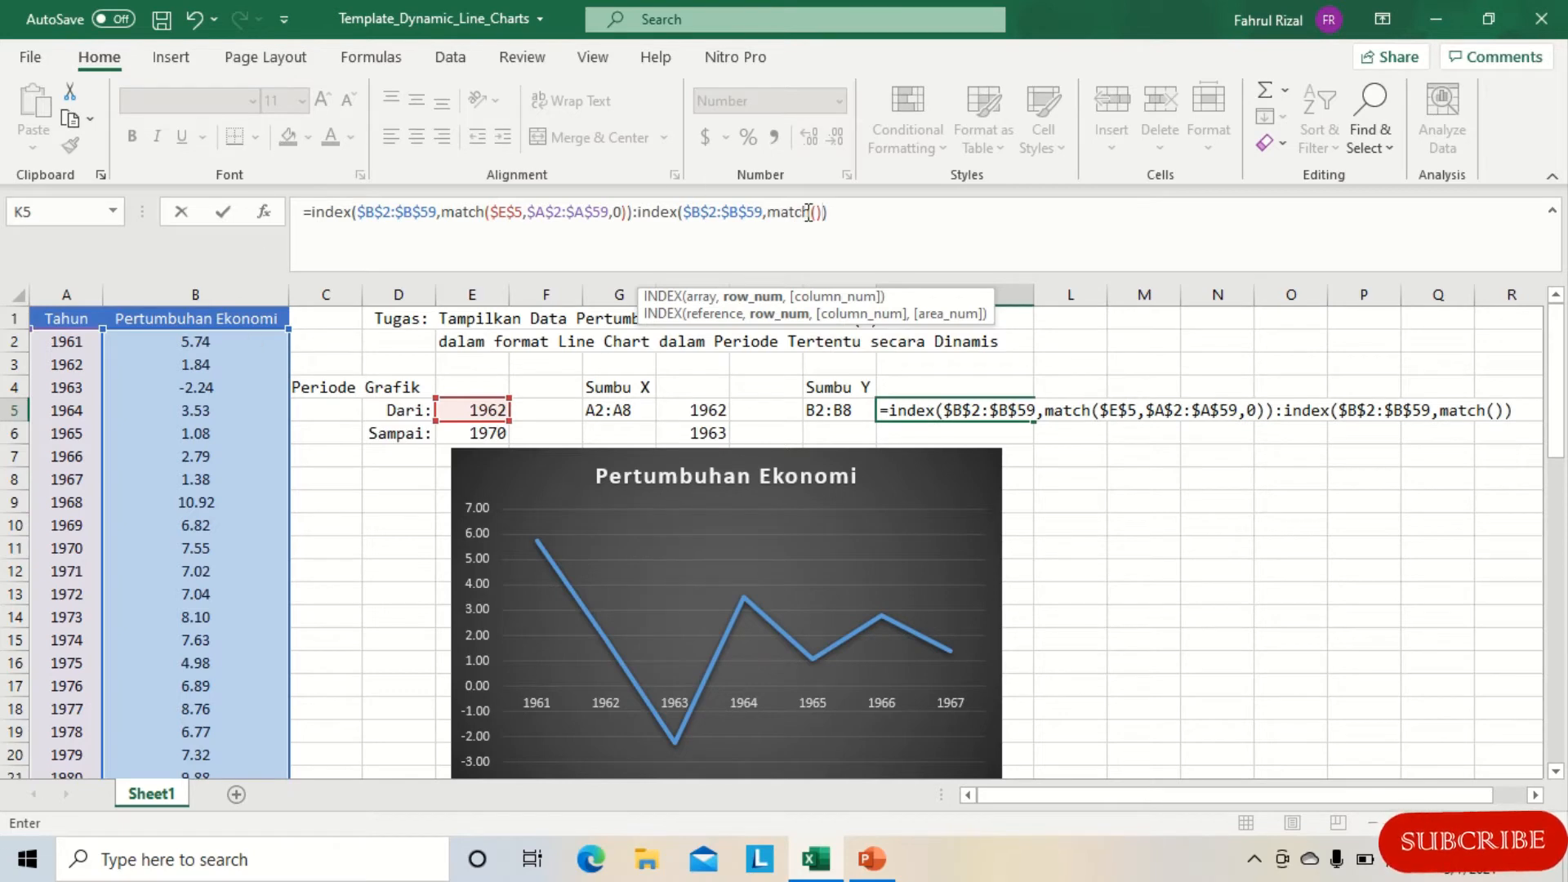
click(817, 212)
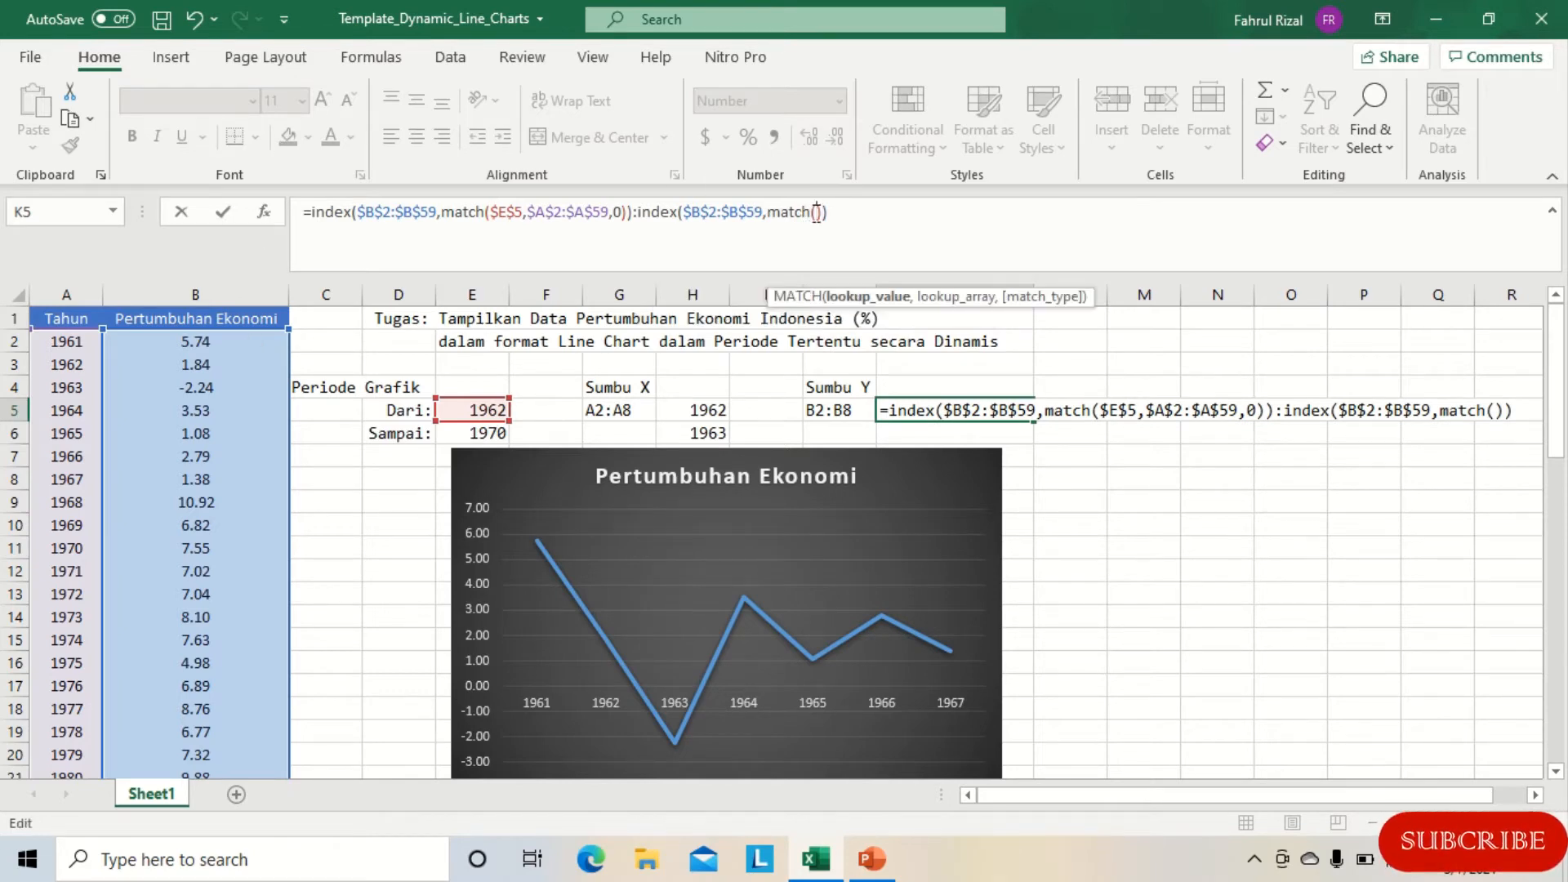
click(471, 433)
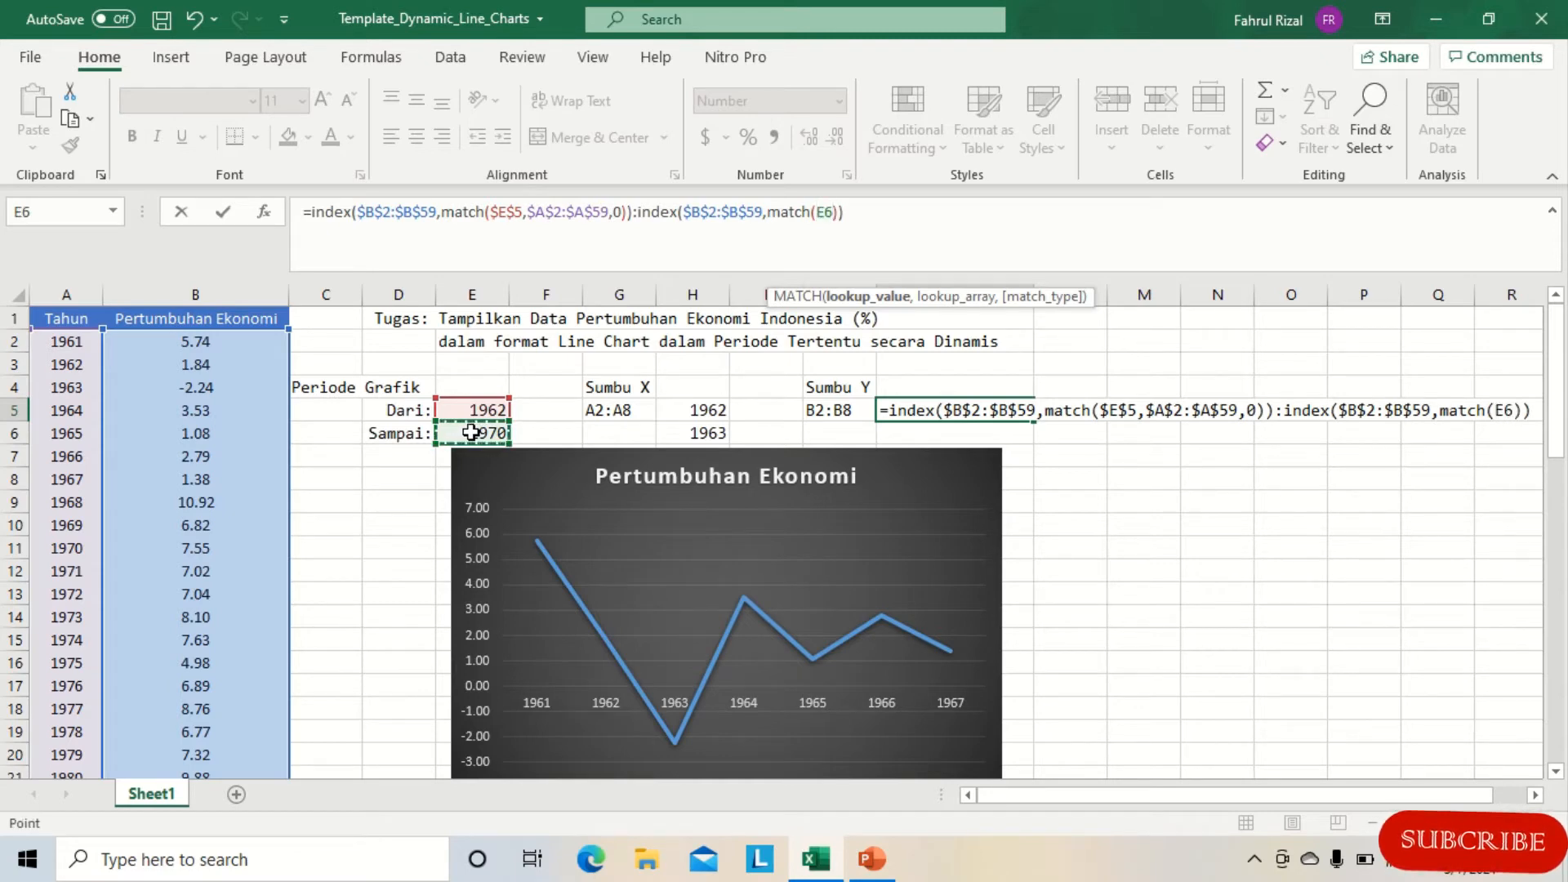
key(F4)
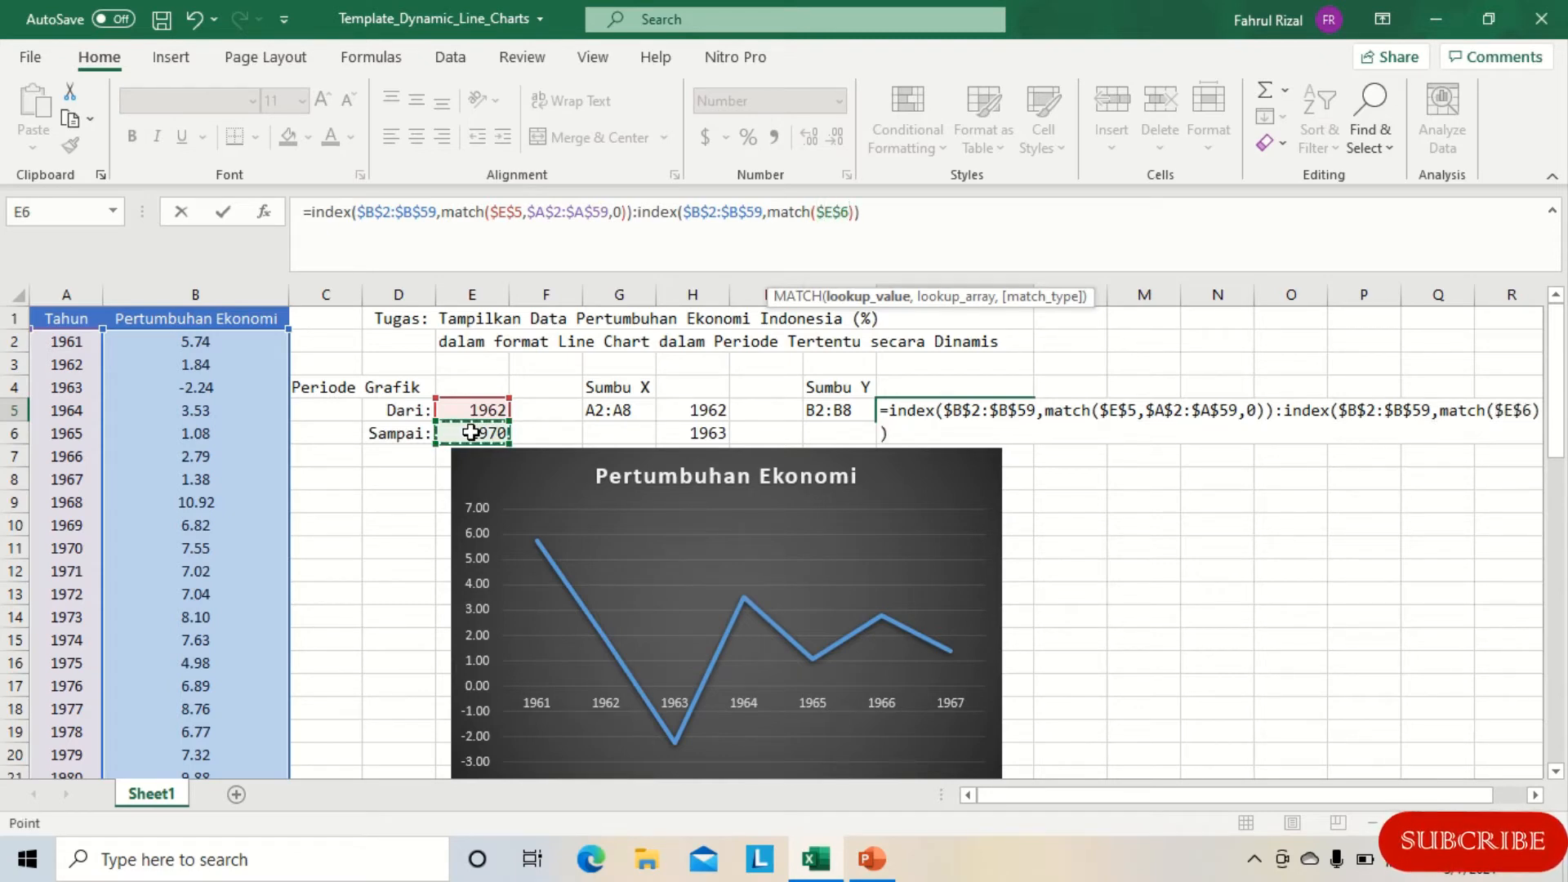
Complete the second MATCH in K5 with lookup array $A$2:$A$59 and match type 0, and enter the formula
text(,)
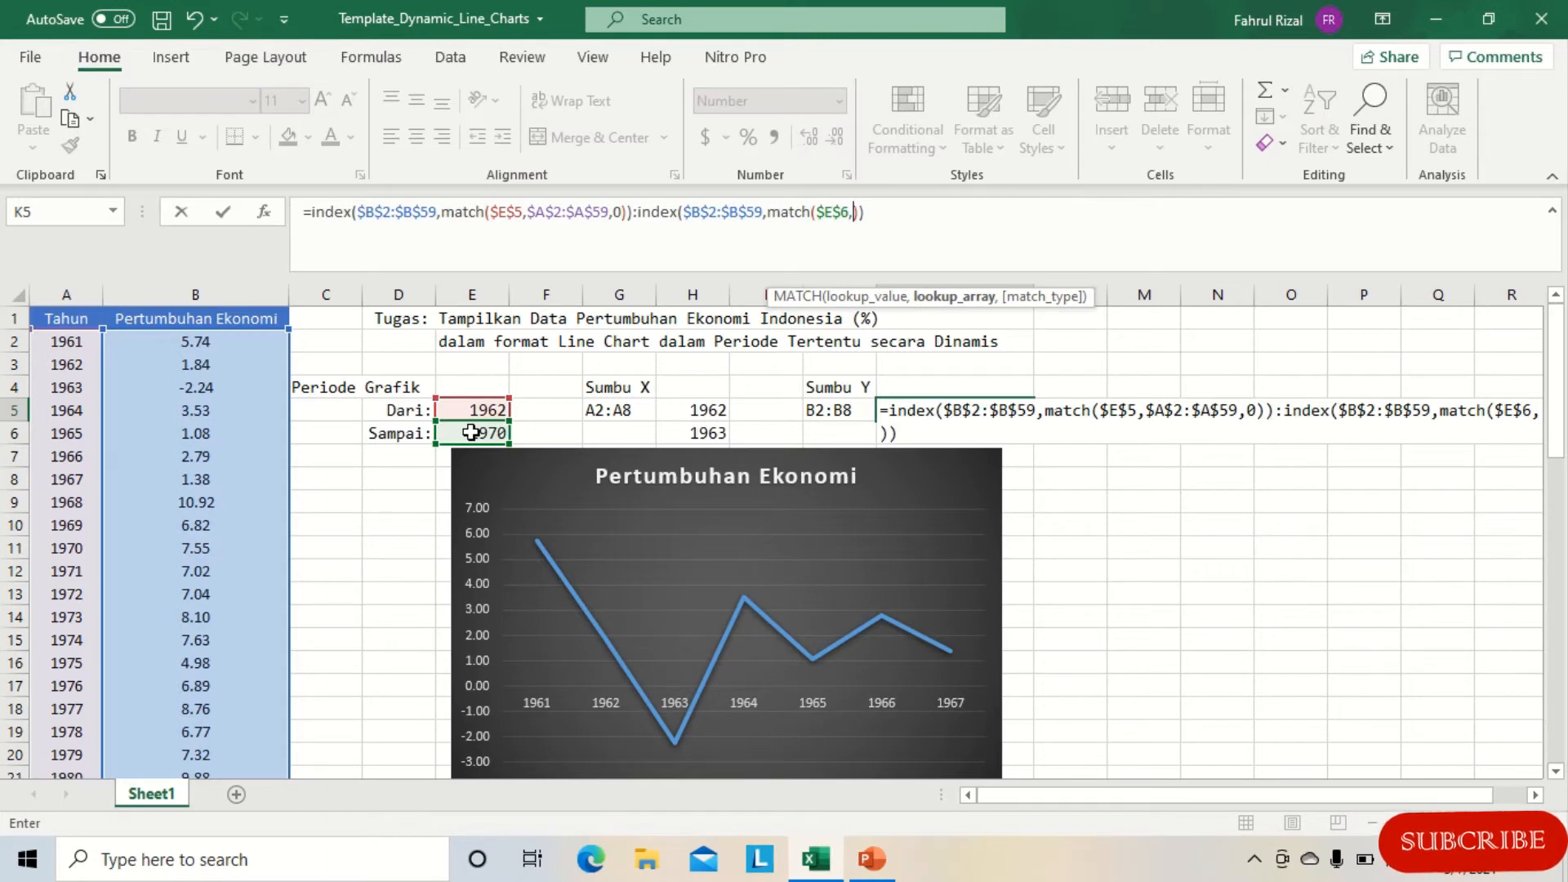
click(65, 342)
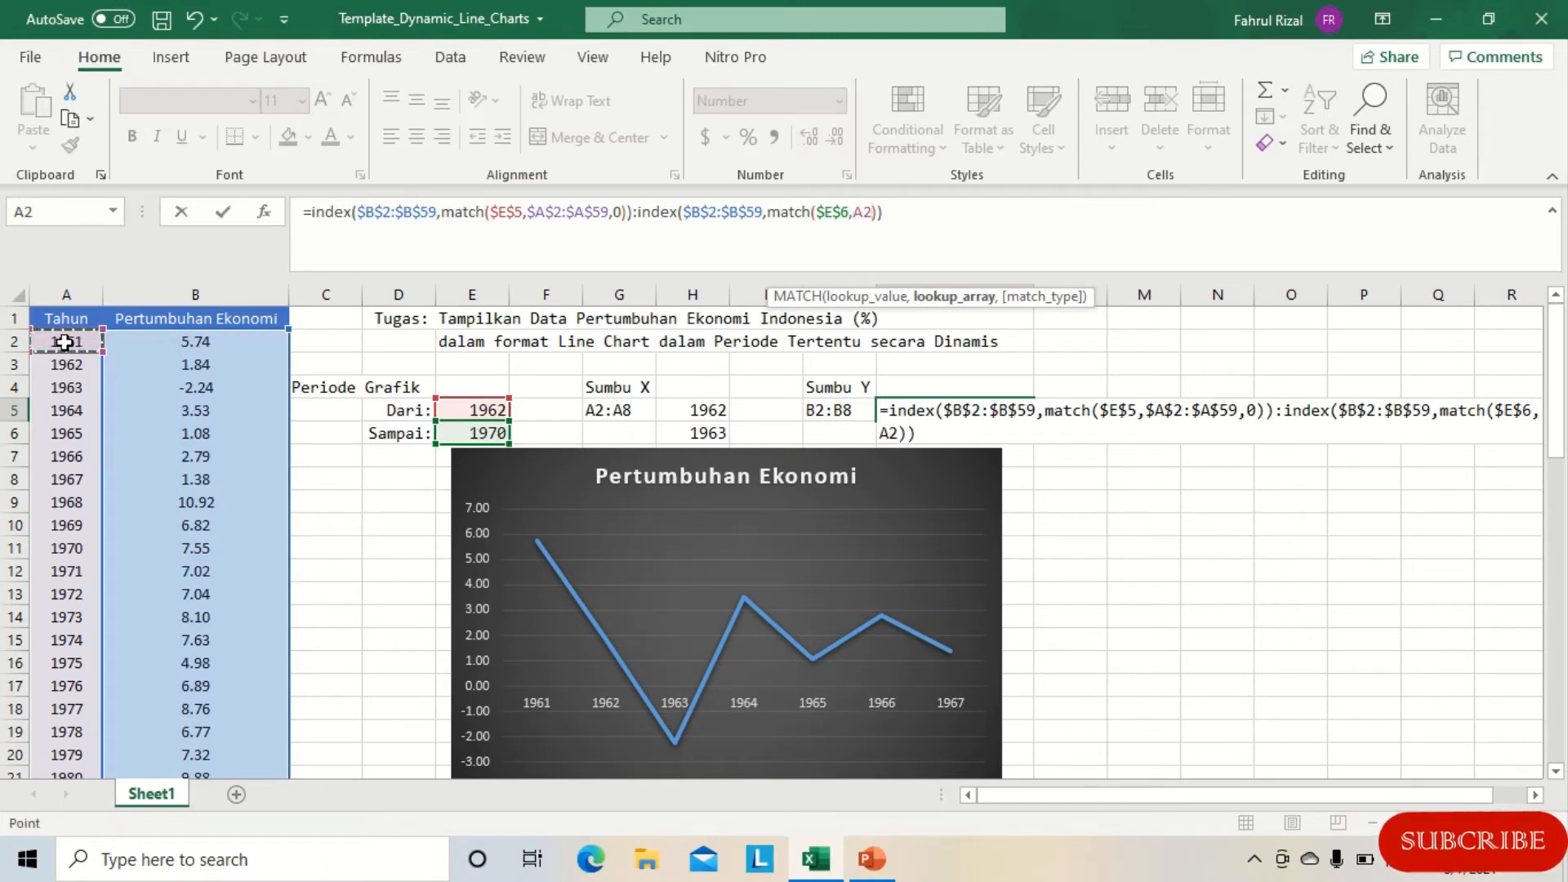
key(ctrl+shift+Down)
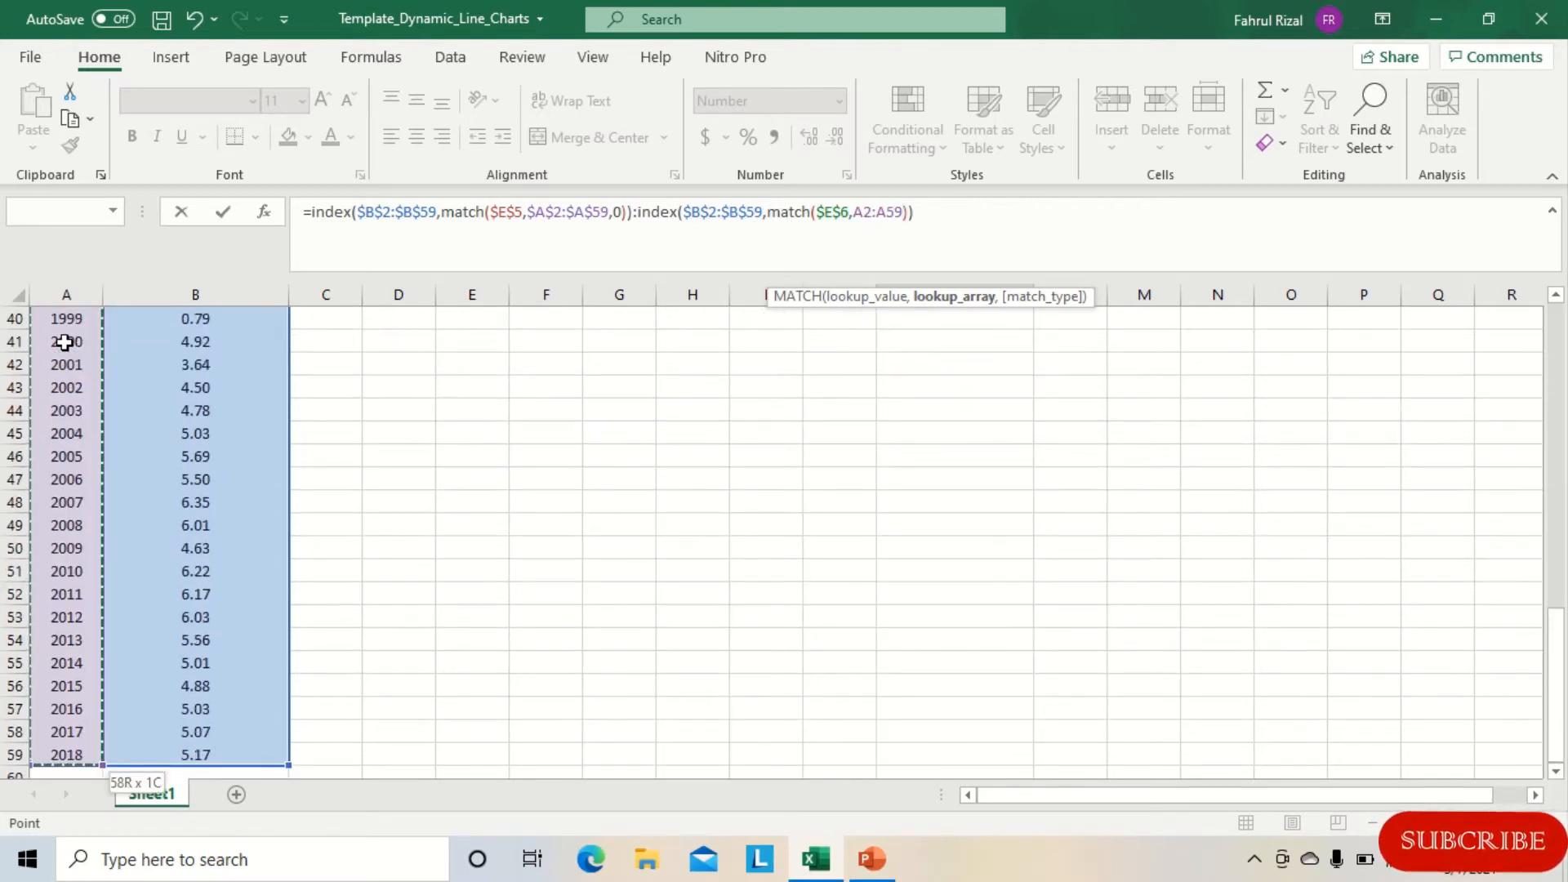
key(F4)
text(,0)
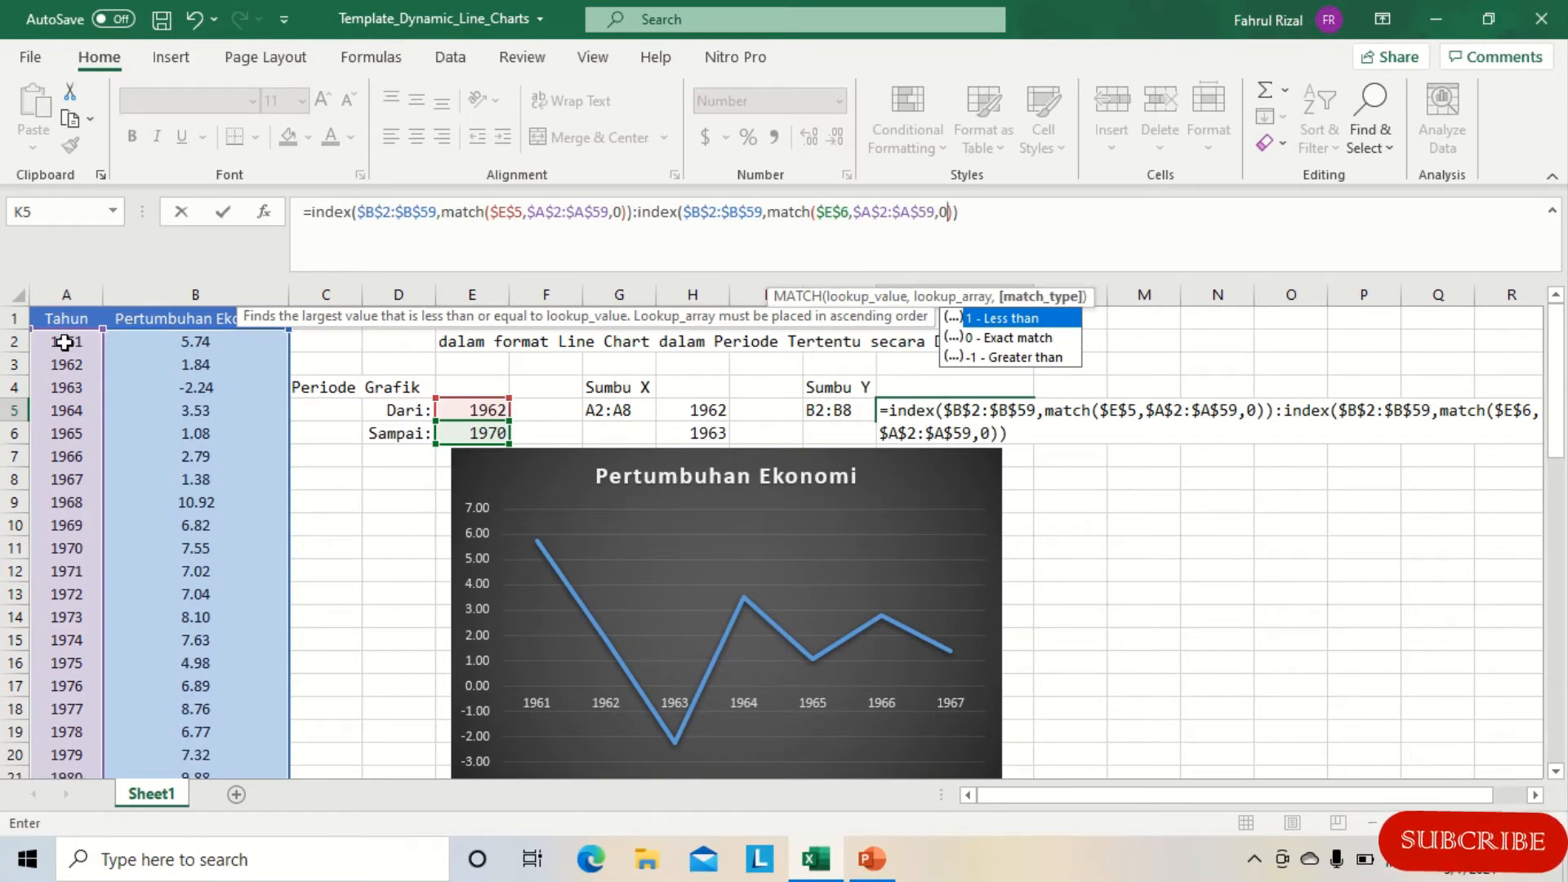
click(996, 219)
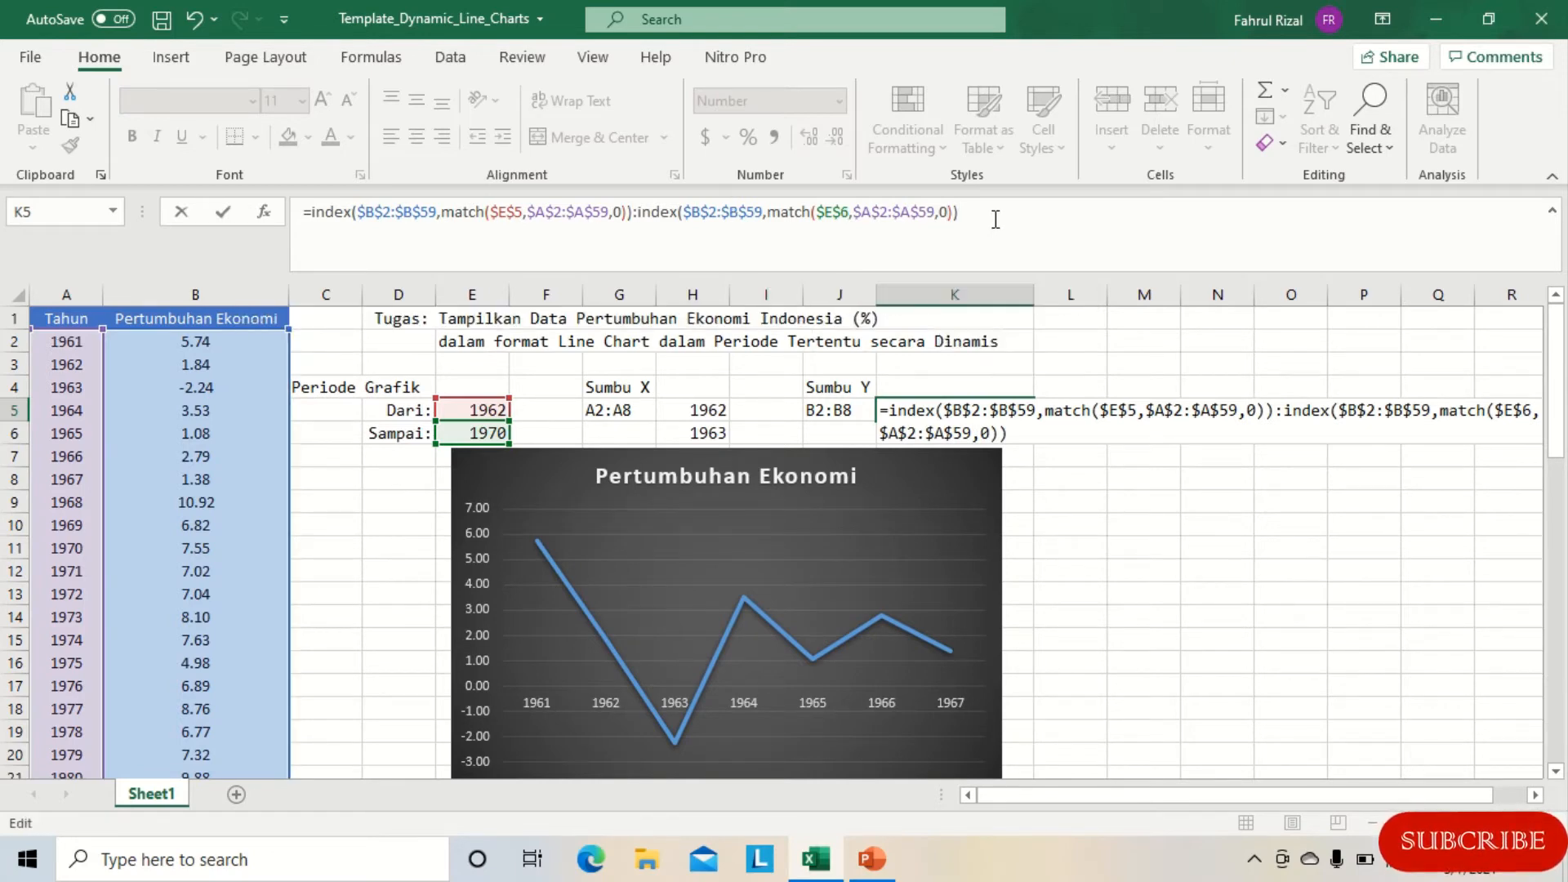
click(223, 214)
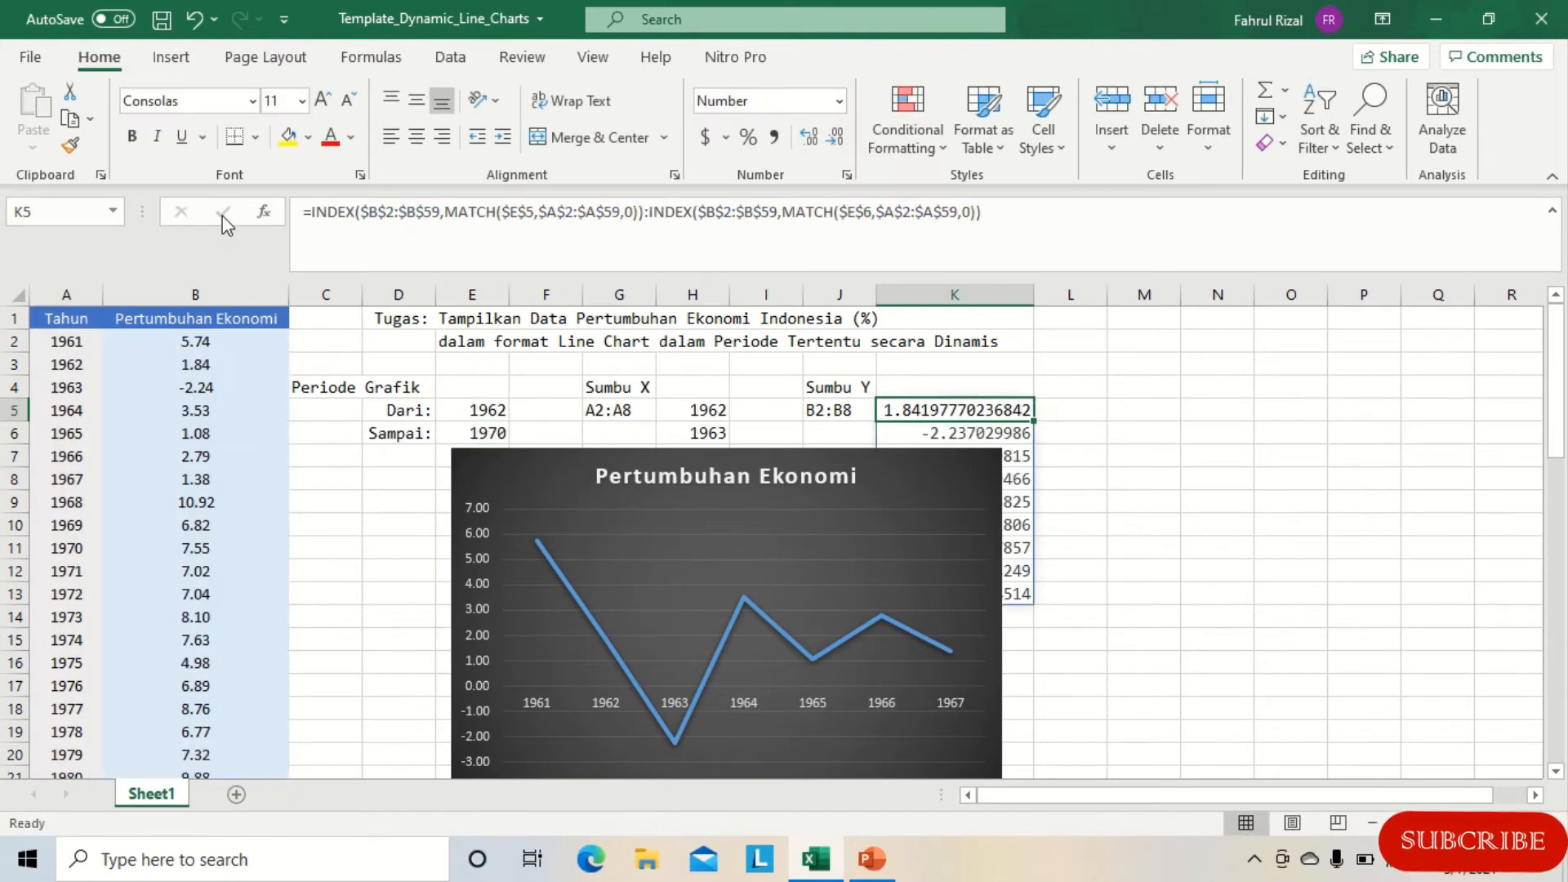
Compare the Sumbu X and Sumbu Y formulas in H5 and K5 and the cells they spill into
click(693, 416)
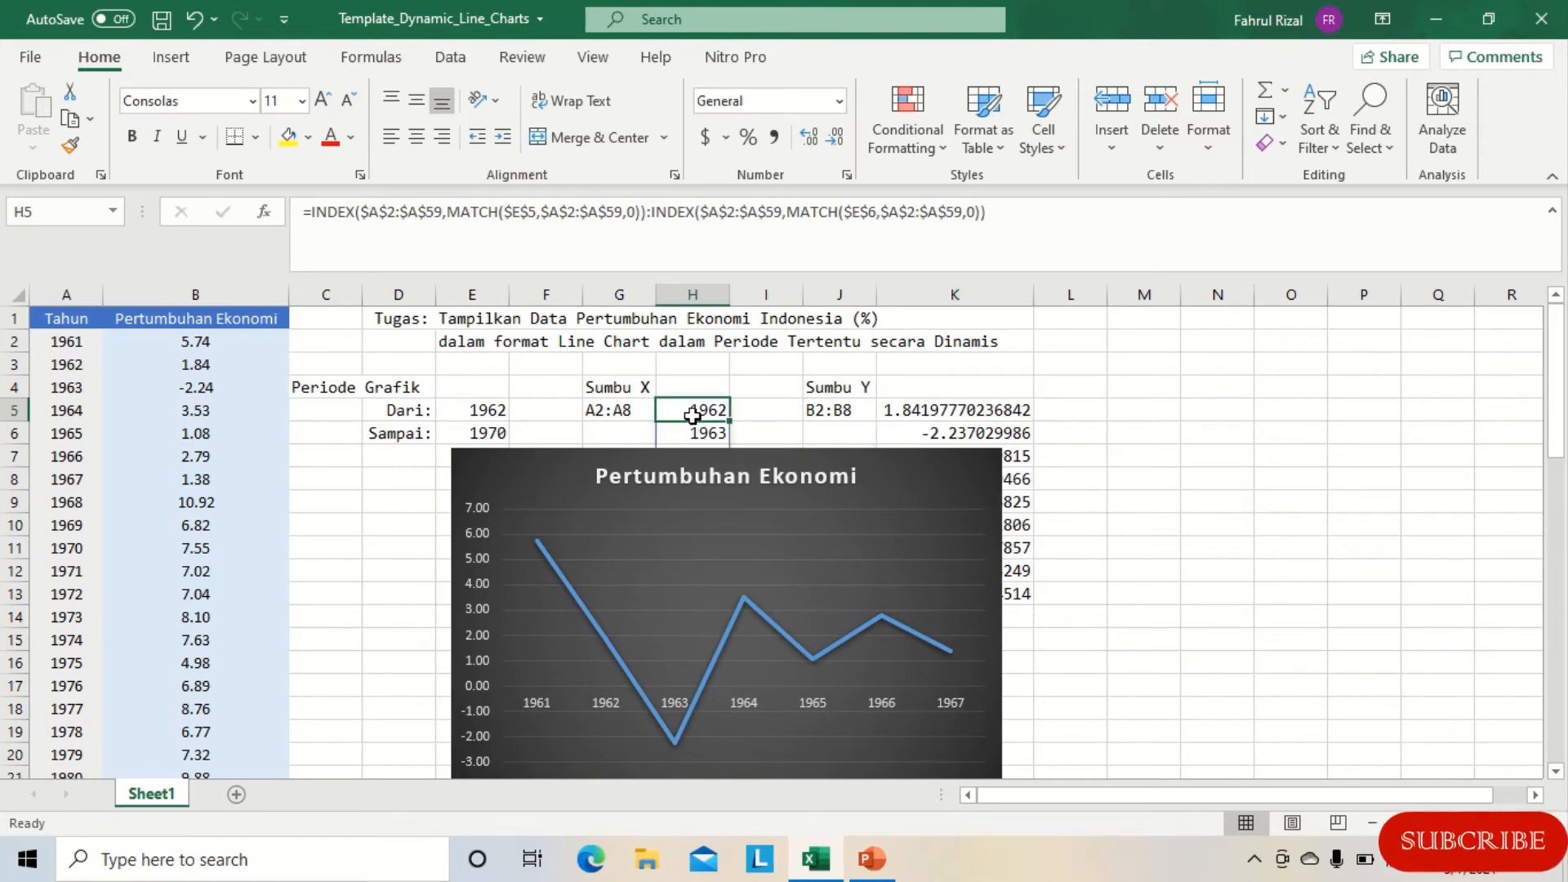
click(947, 410)
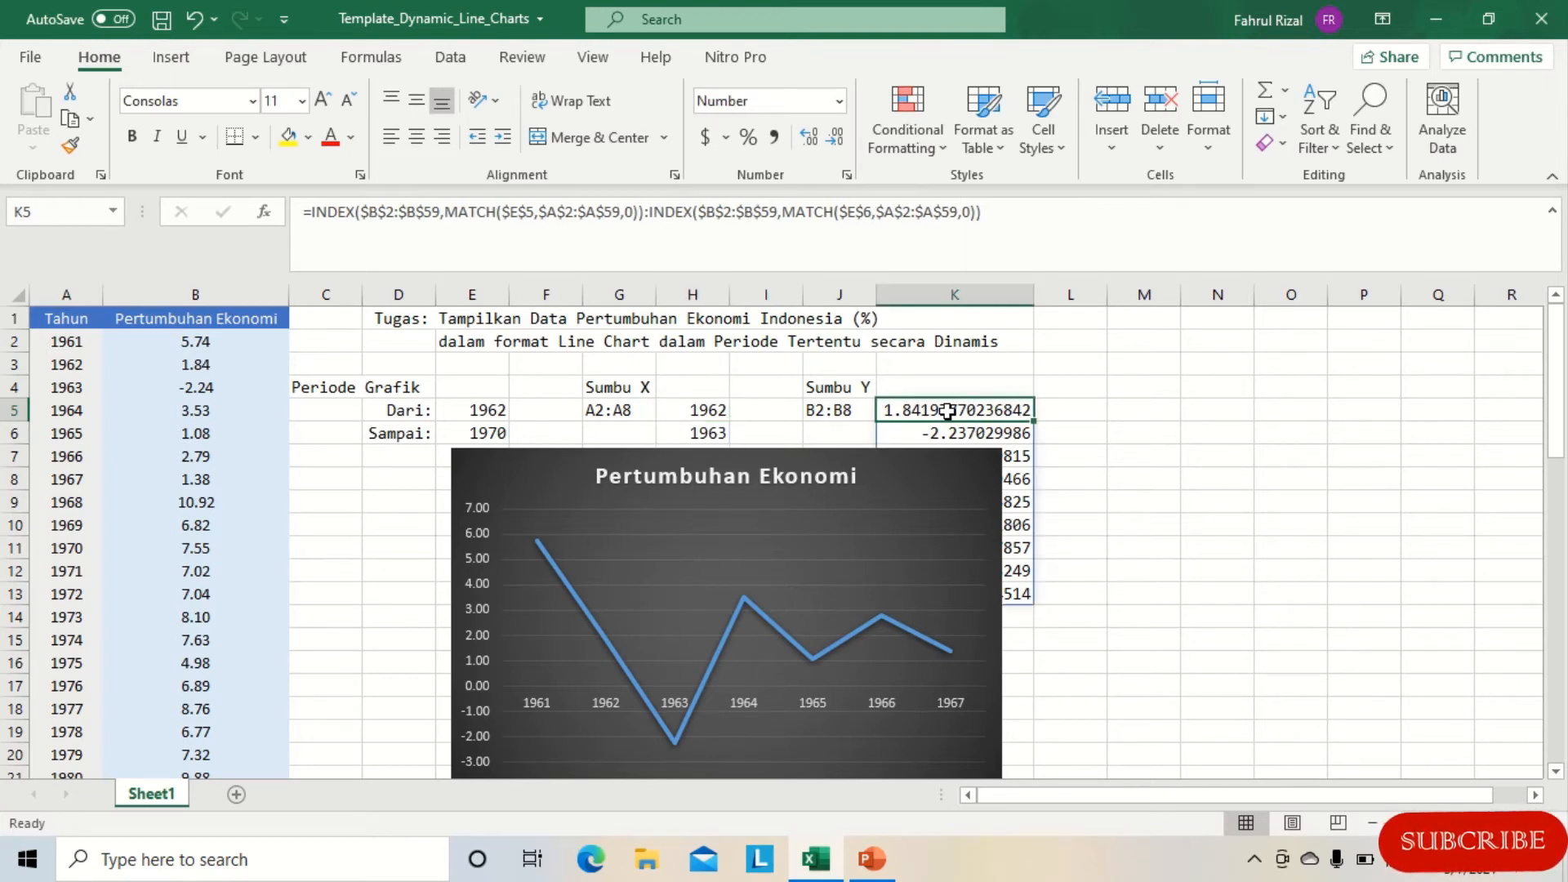
click(717, 439)
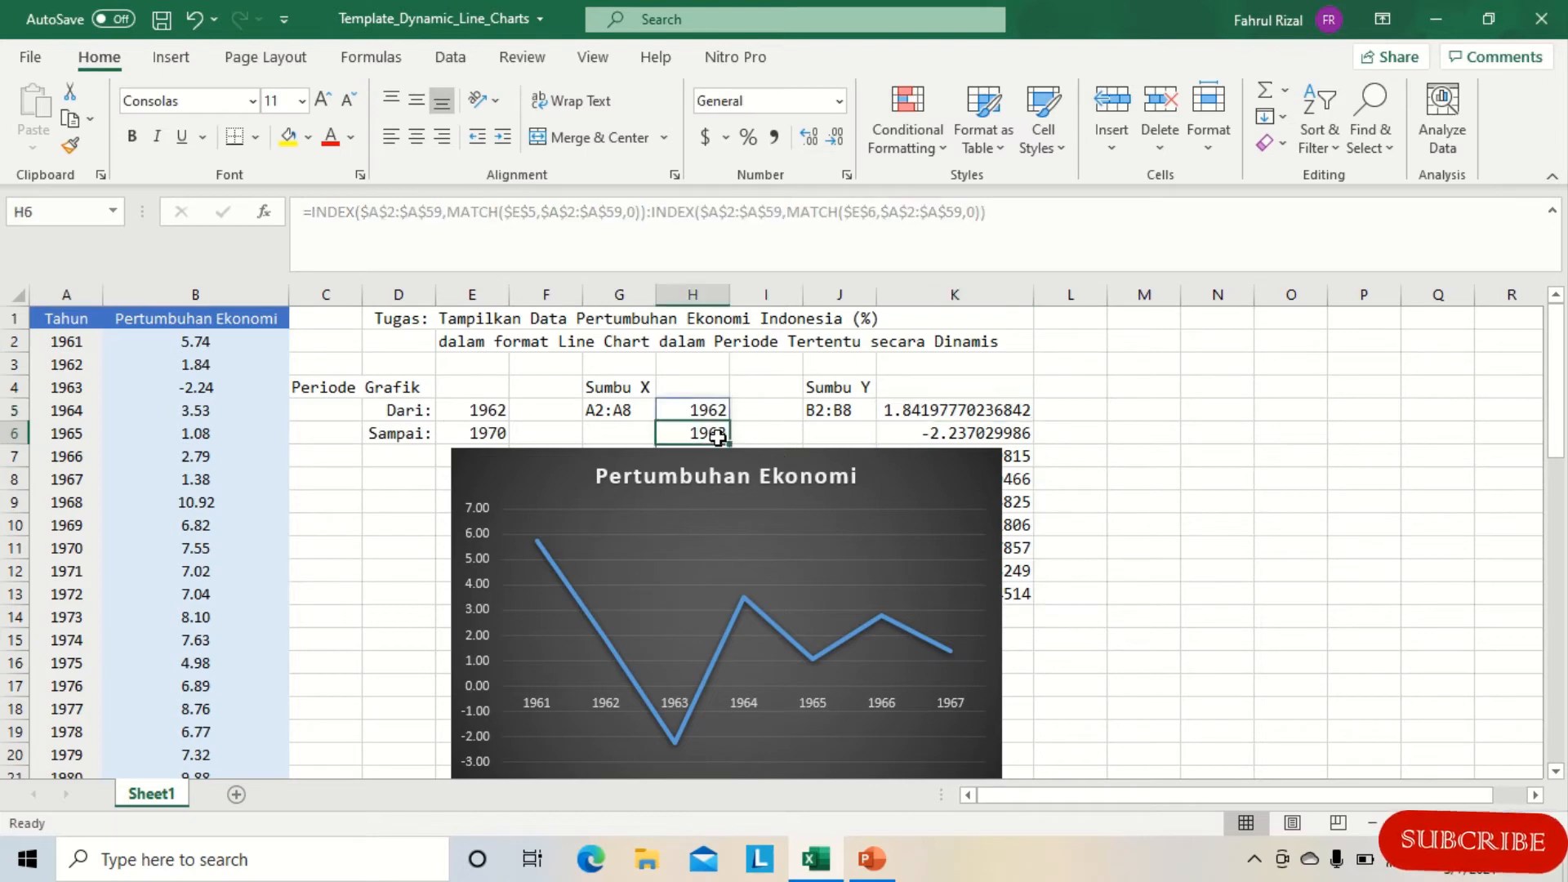
click(1009, 438)
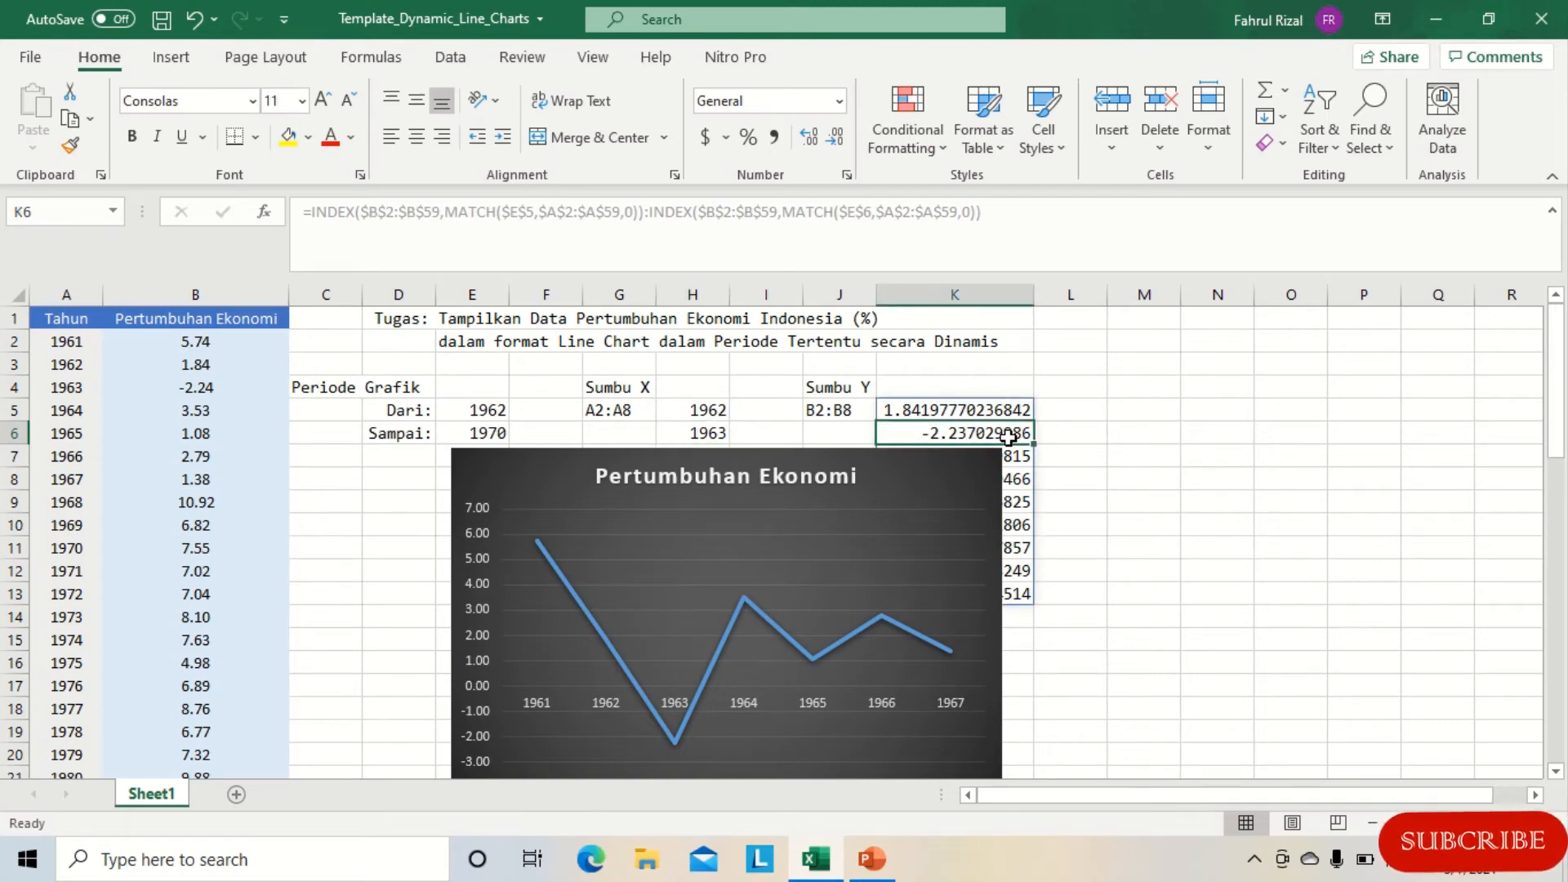
click(1003, 409)
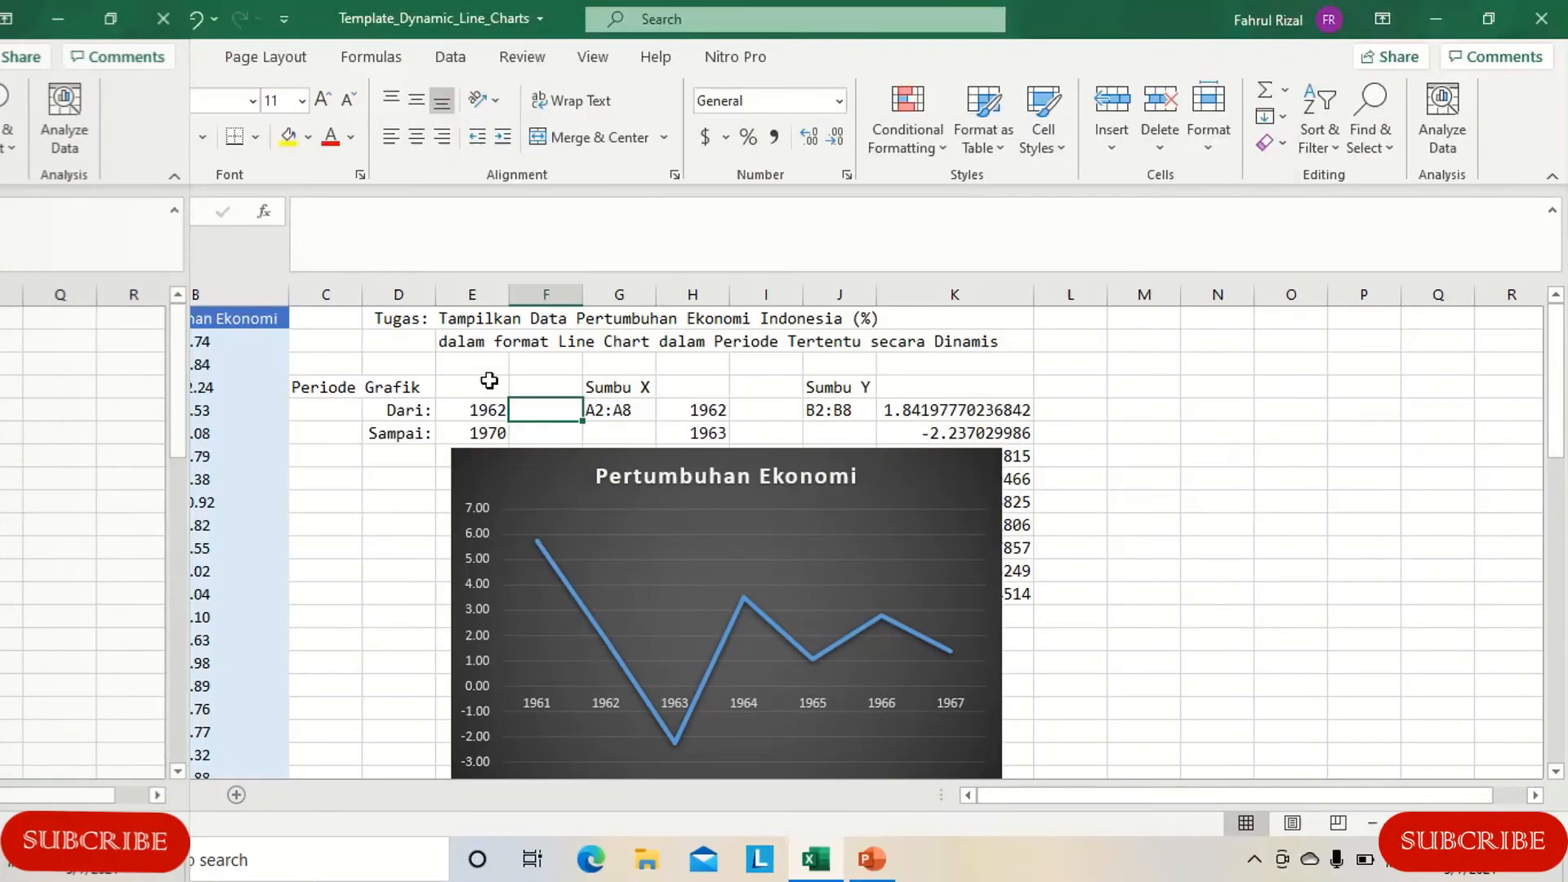
click(704, 412)
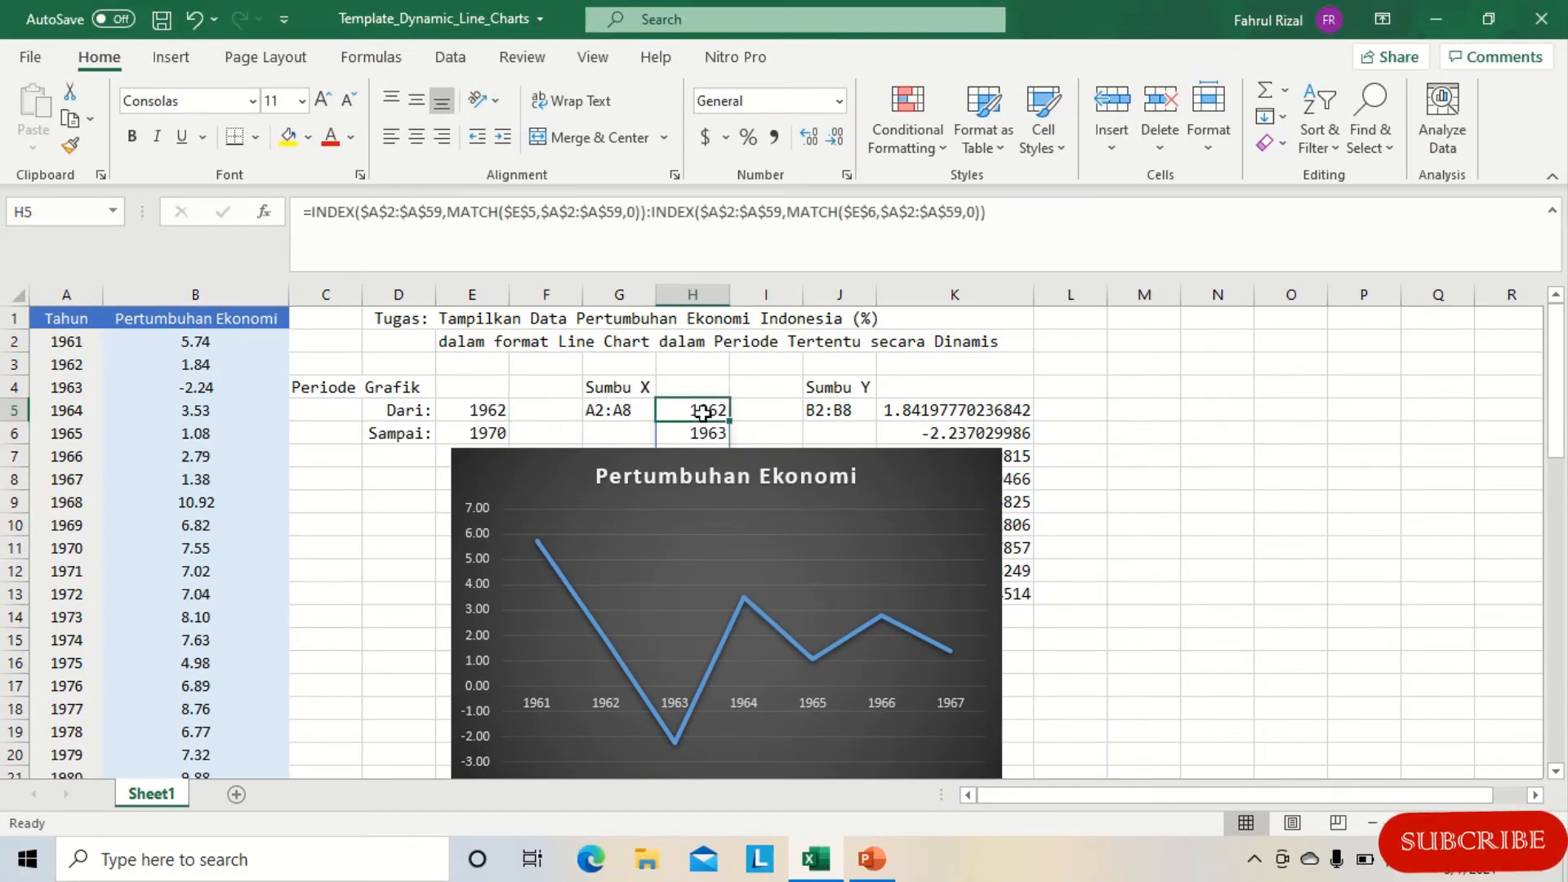
click(938, 412)
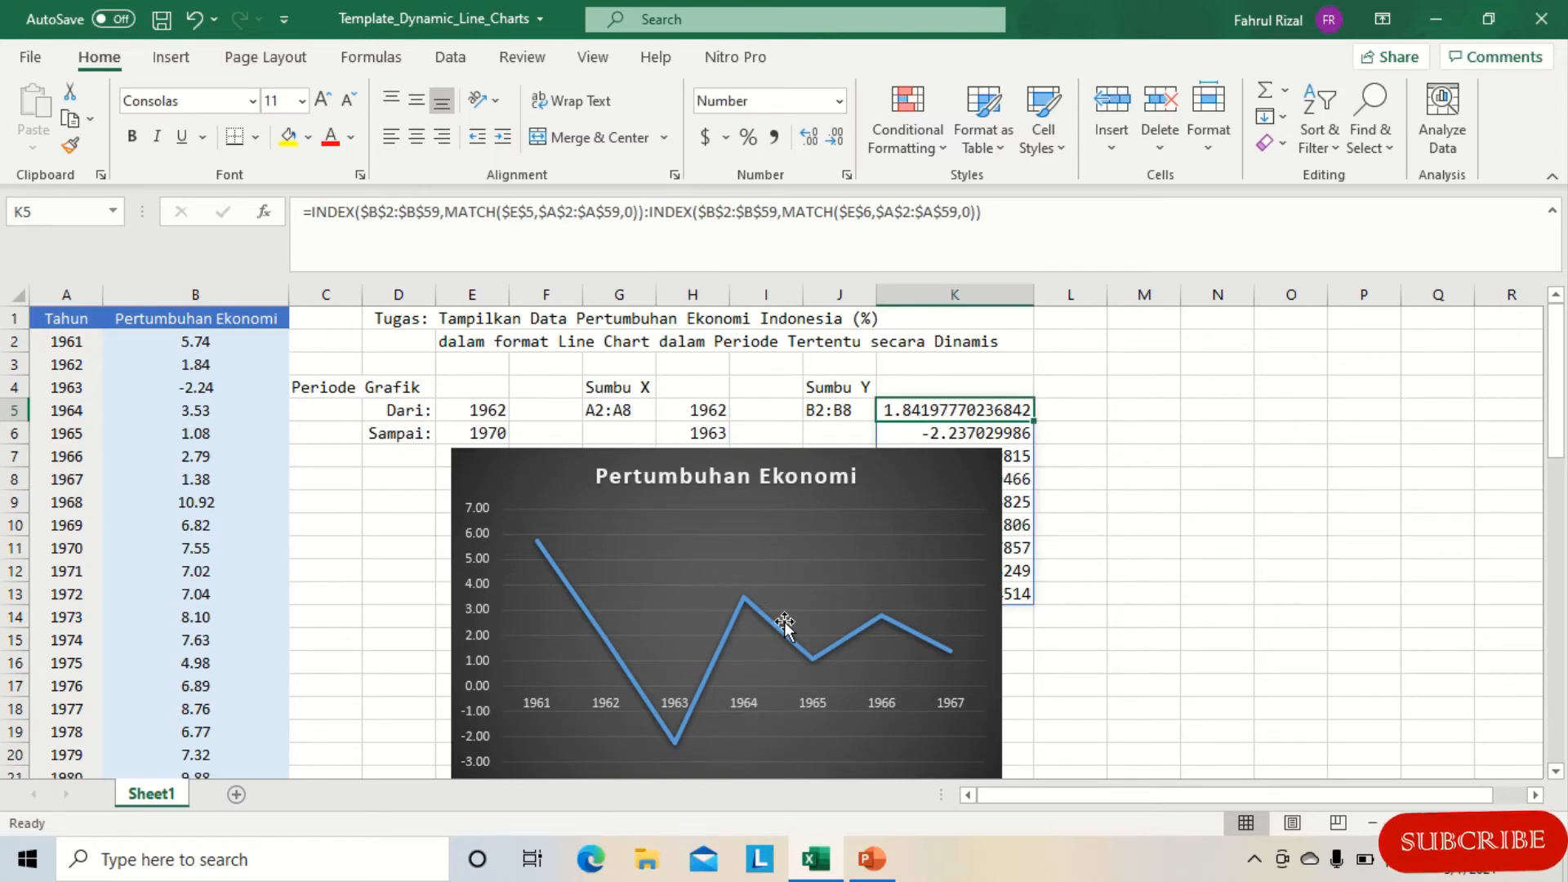
Copy the full text of the Sumbu X formula in H5, leaving the cell's formula as it is
click(674, 414)
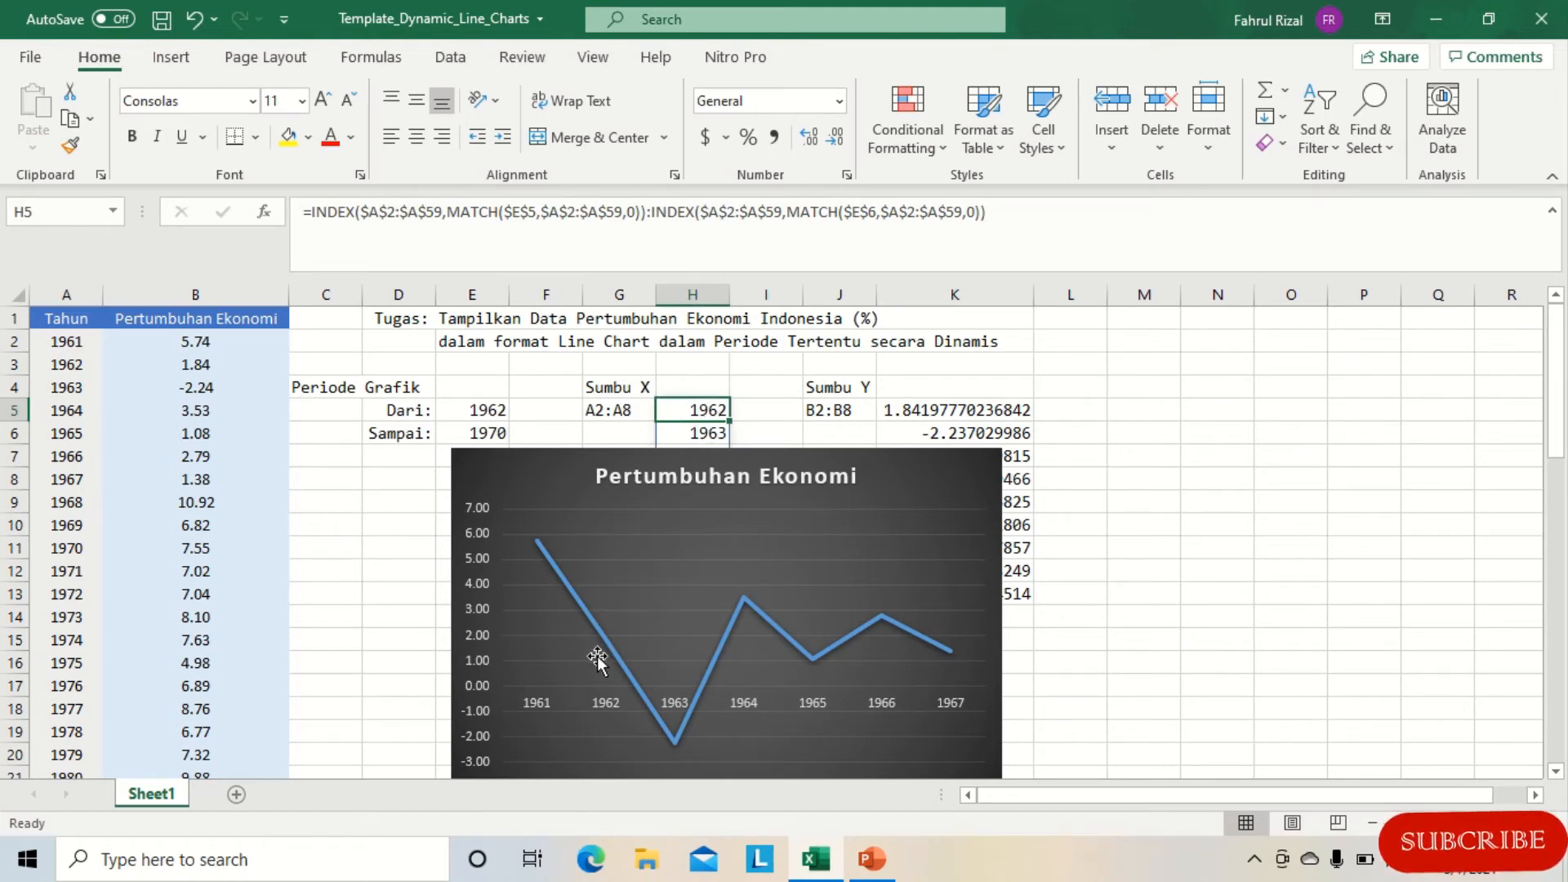
mouse_move(602, 641)
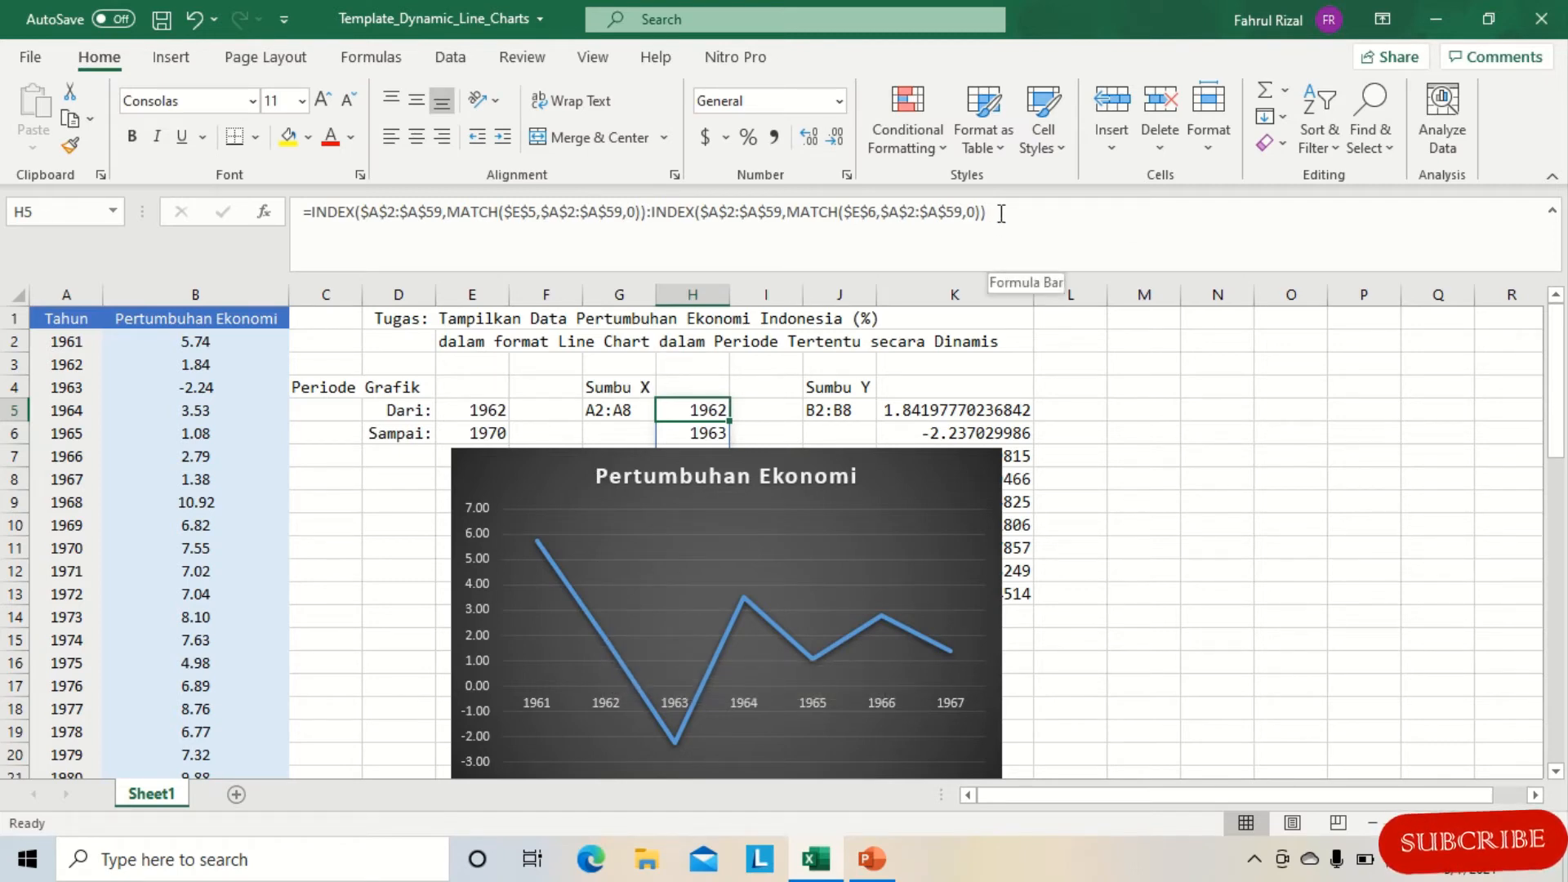
drag(1001, 214, 304, 224)
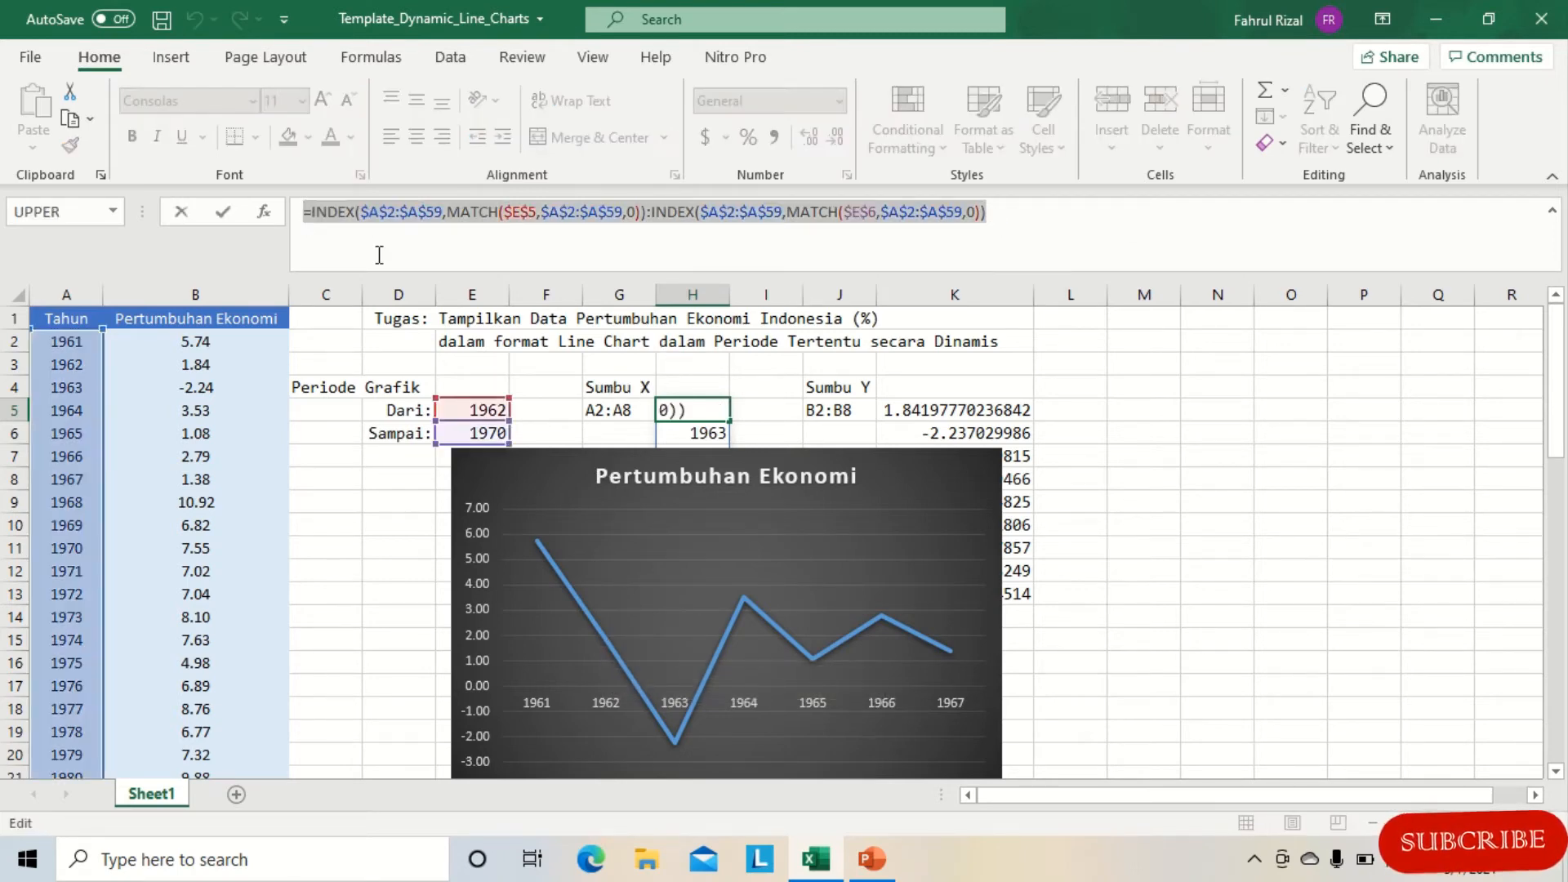
key(ctrl+c)
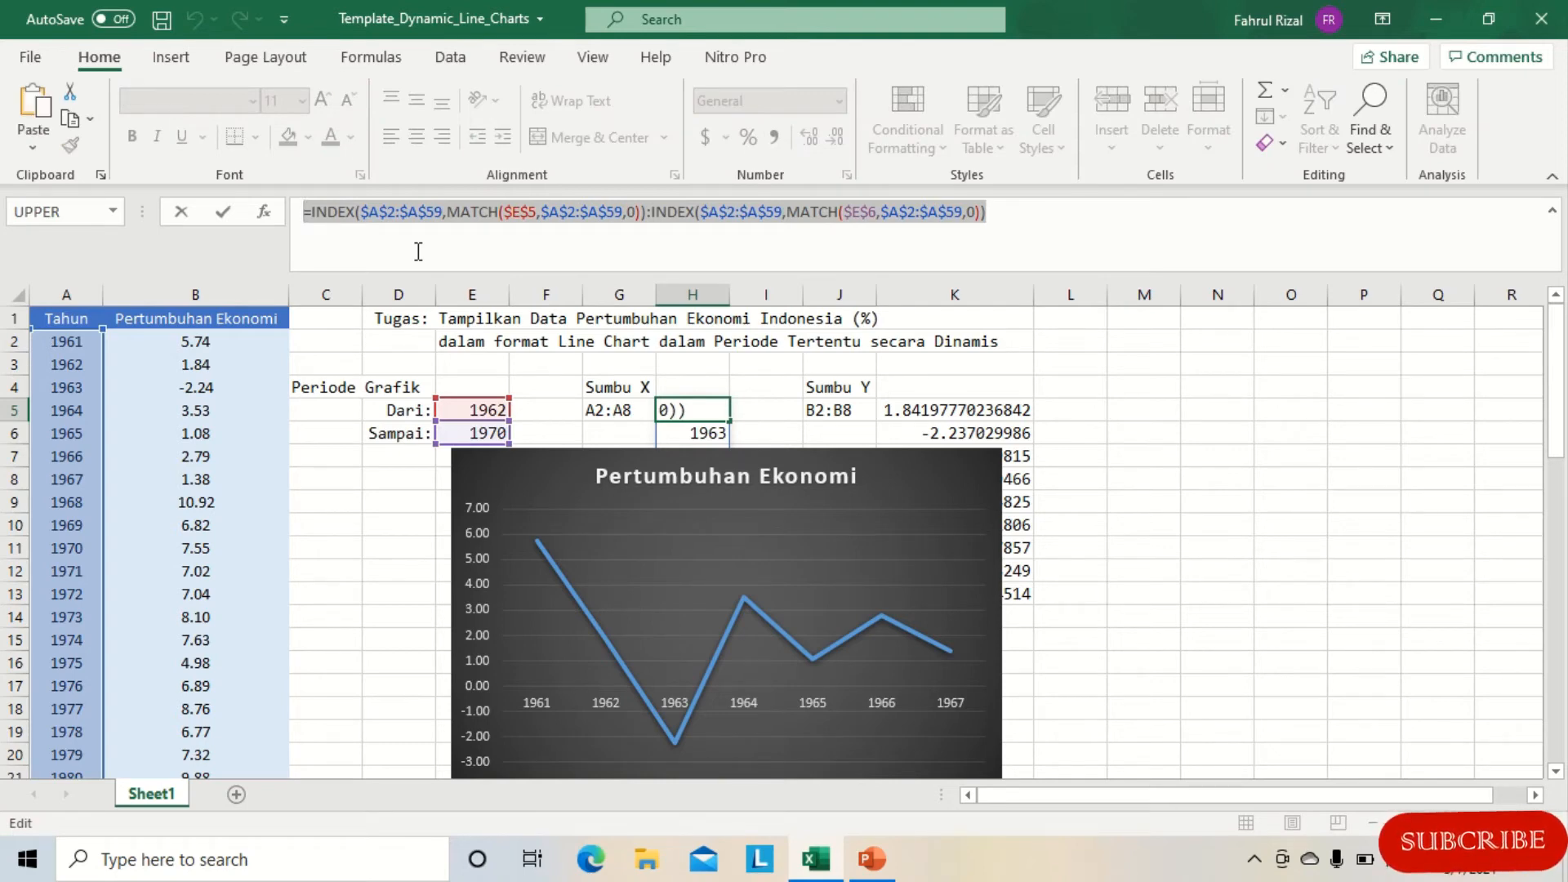
click(221, 213)
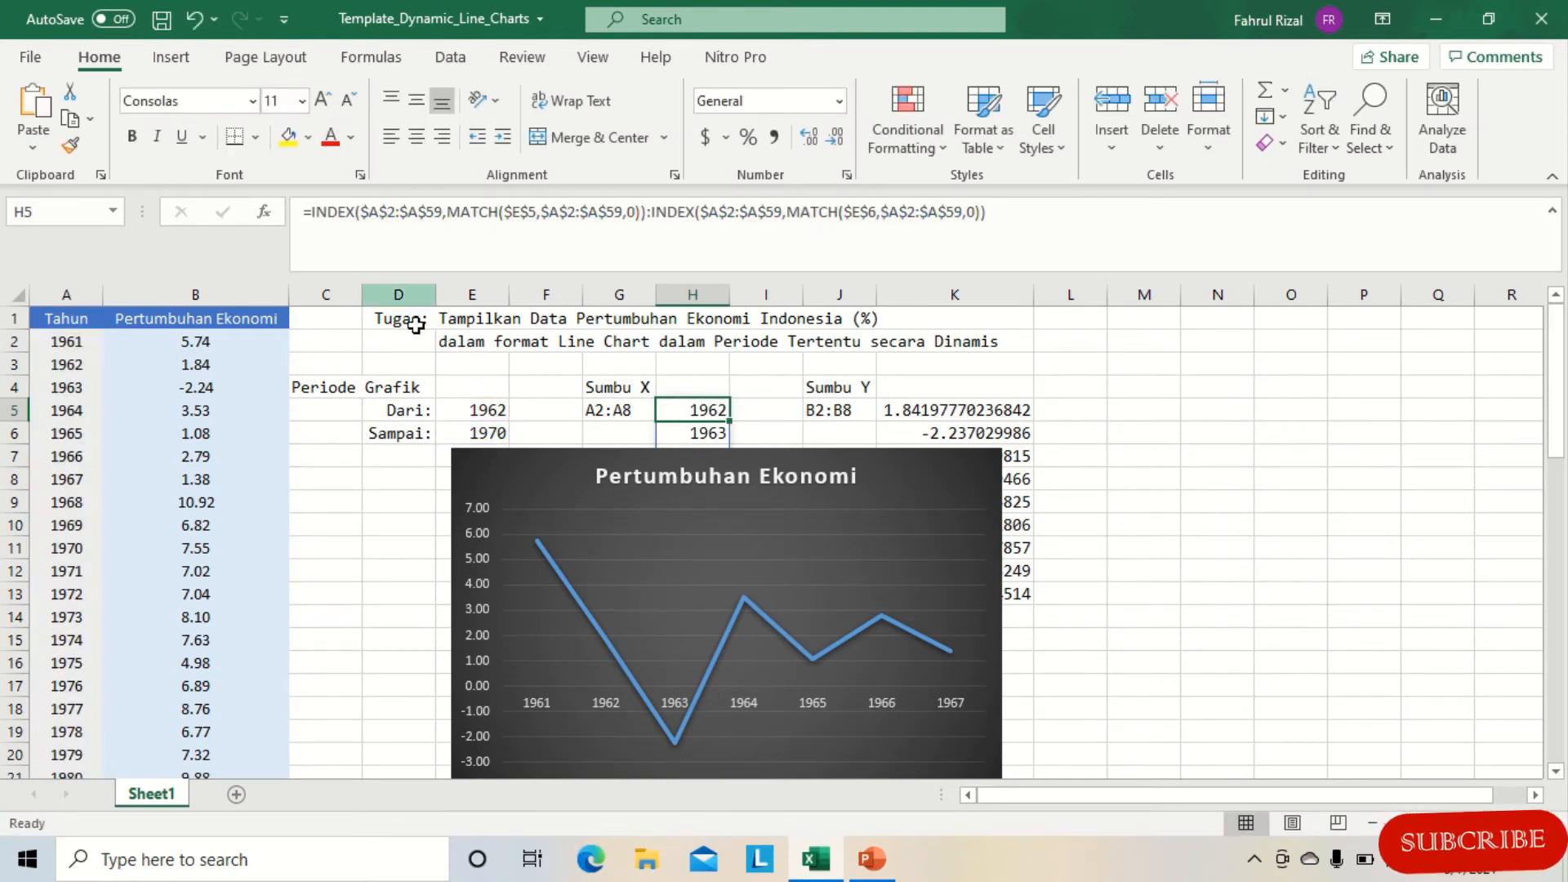
Start defining a new name for the Sumbu X range and call it Tahun, with workbook scope
click(375, 58)
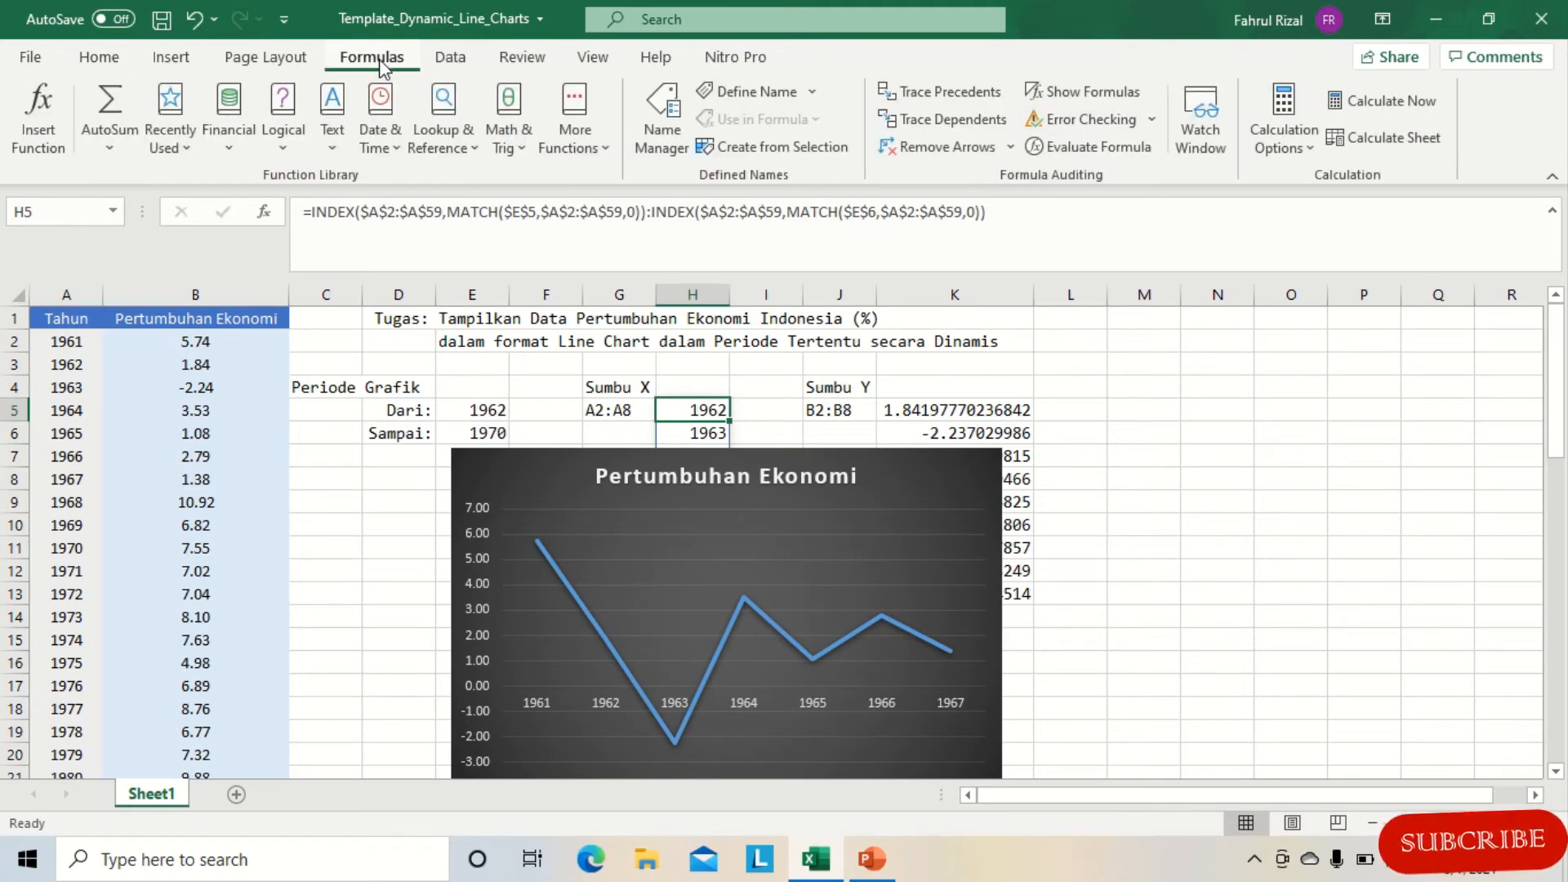
click(807, 91)
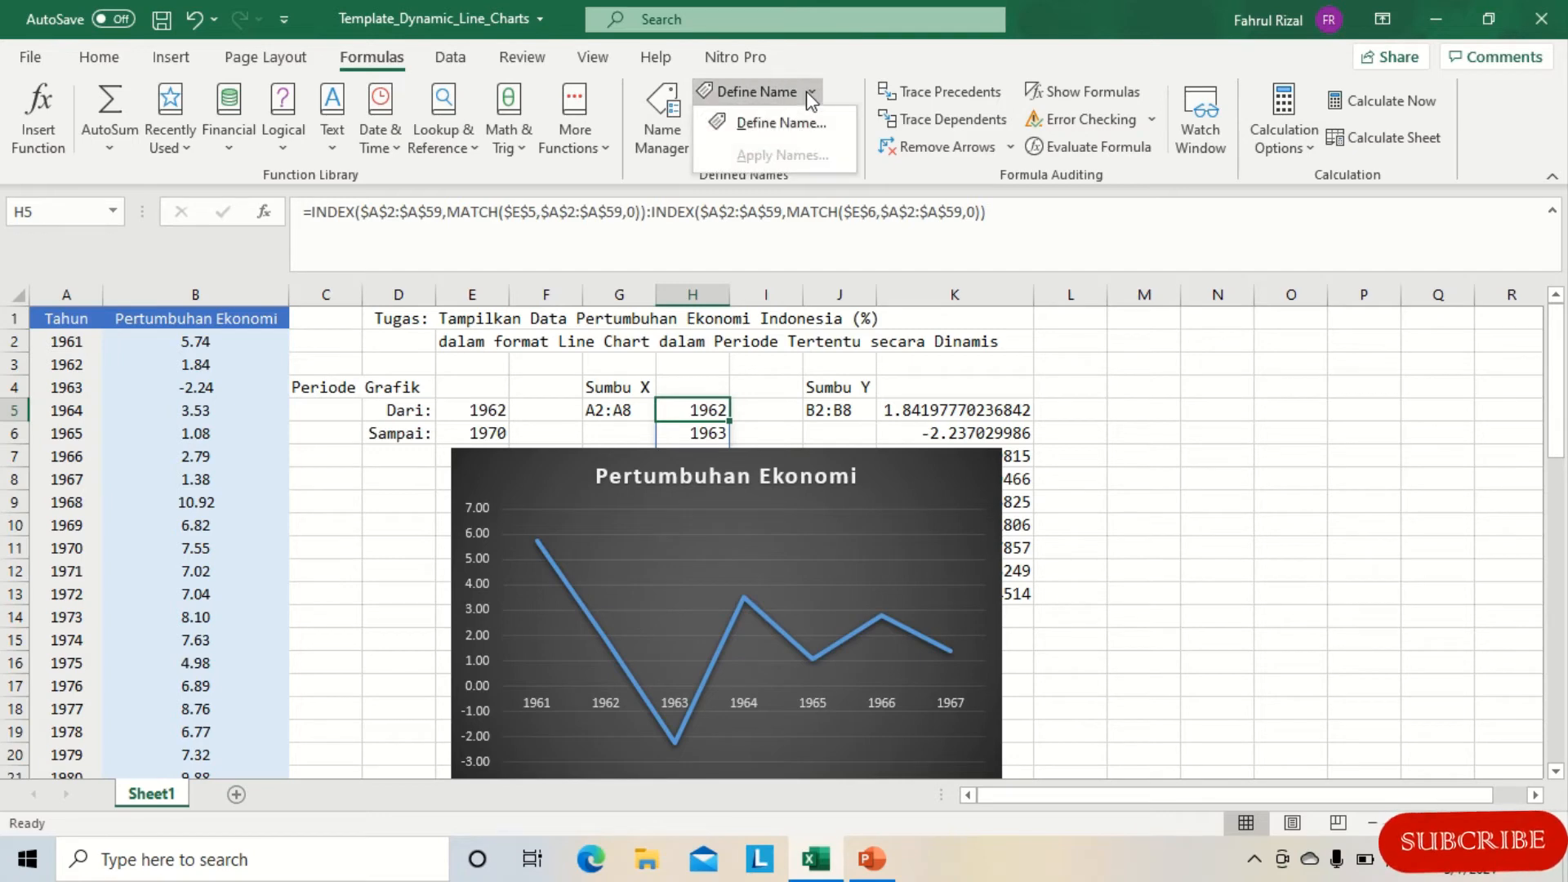
click(796, 125)
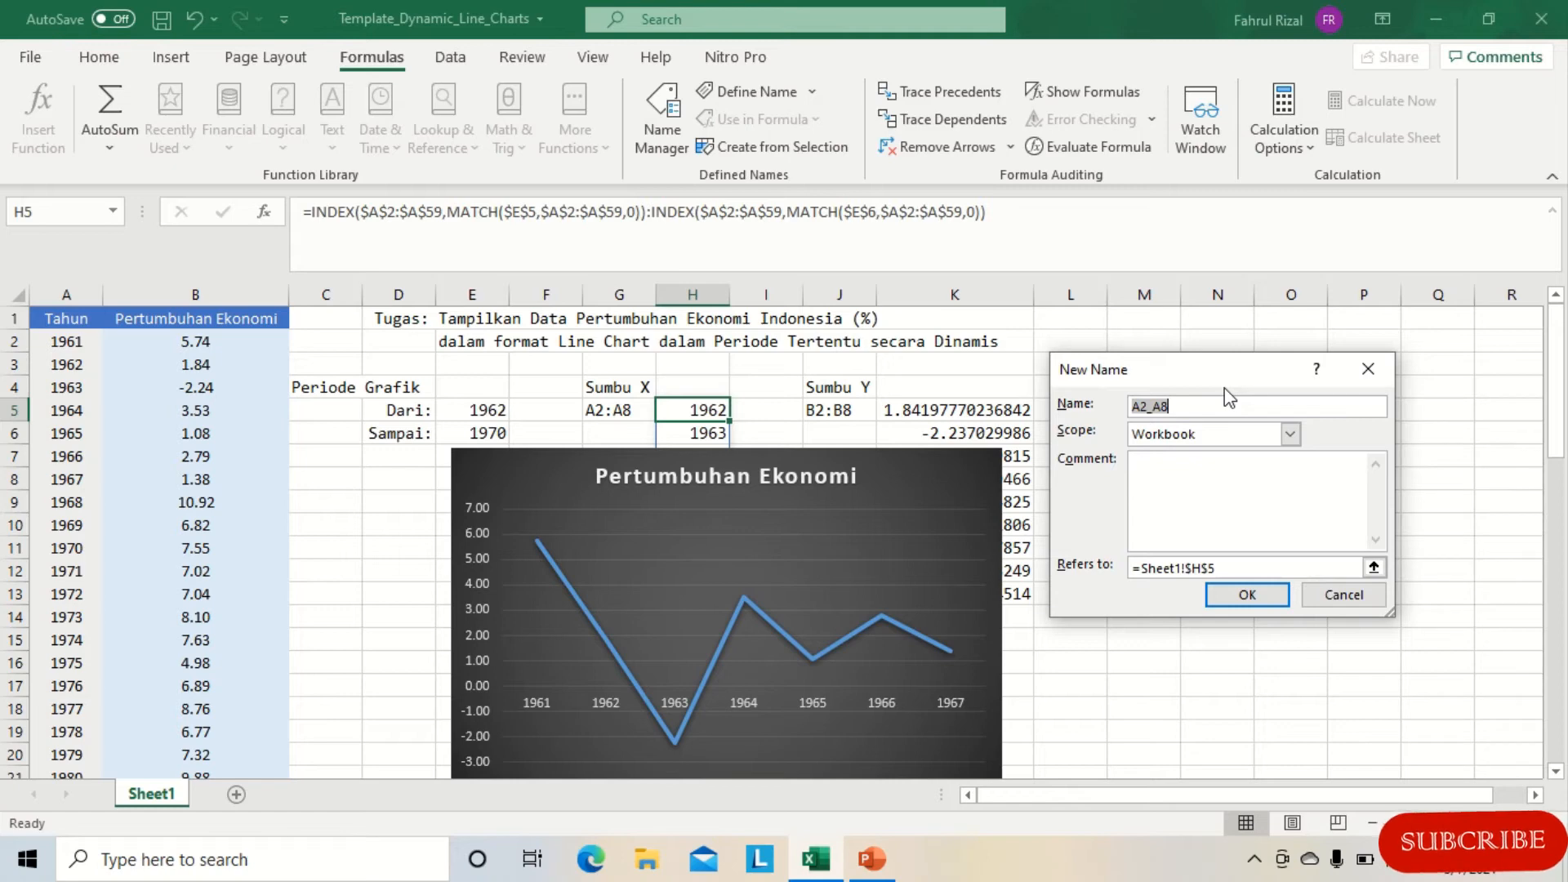
text(T)
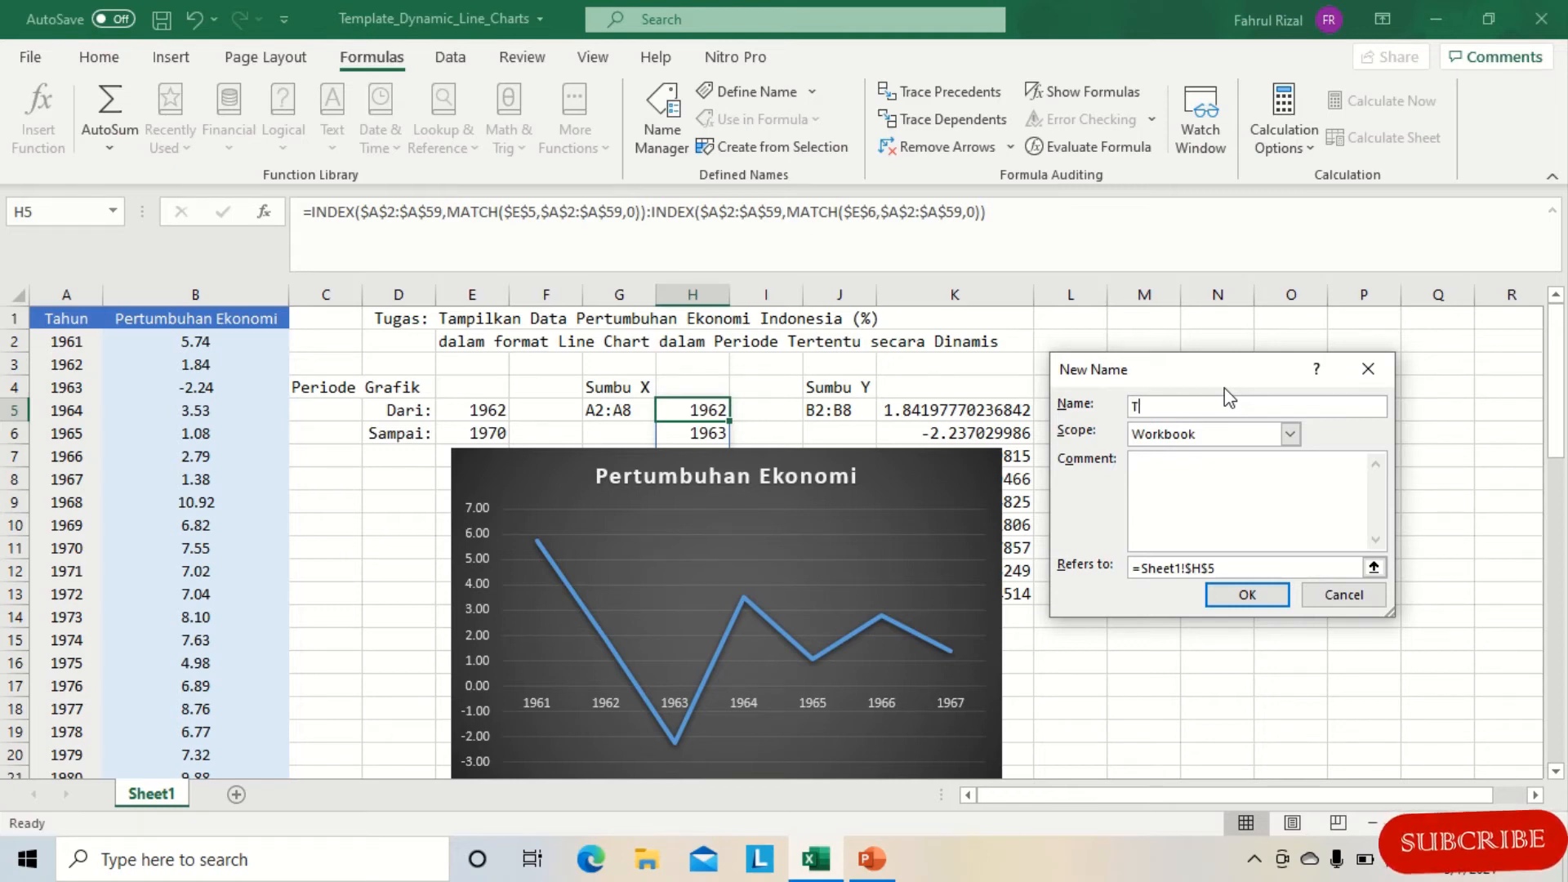
text(ahun)
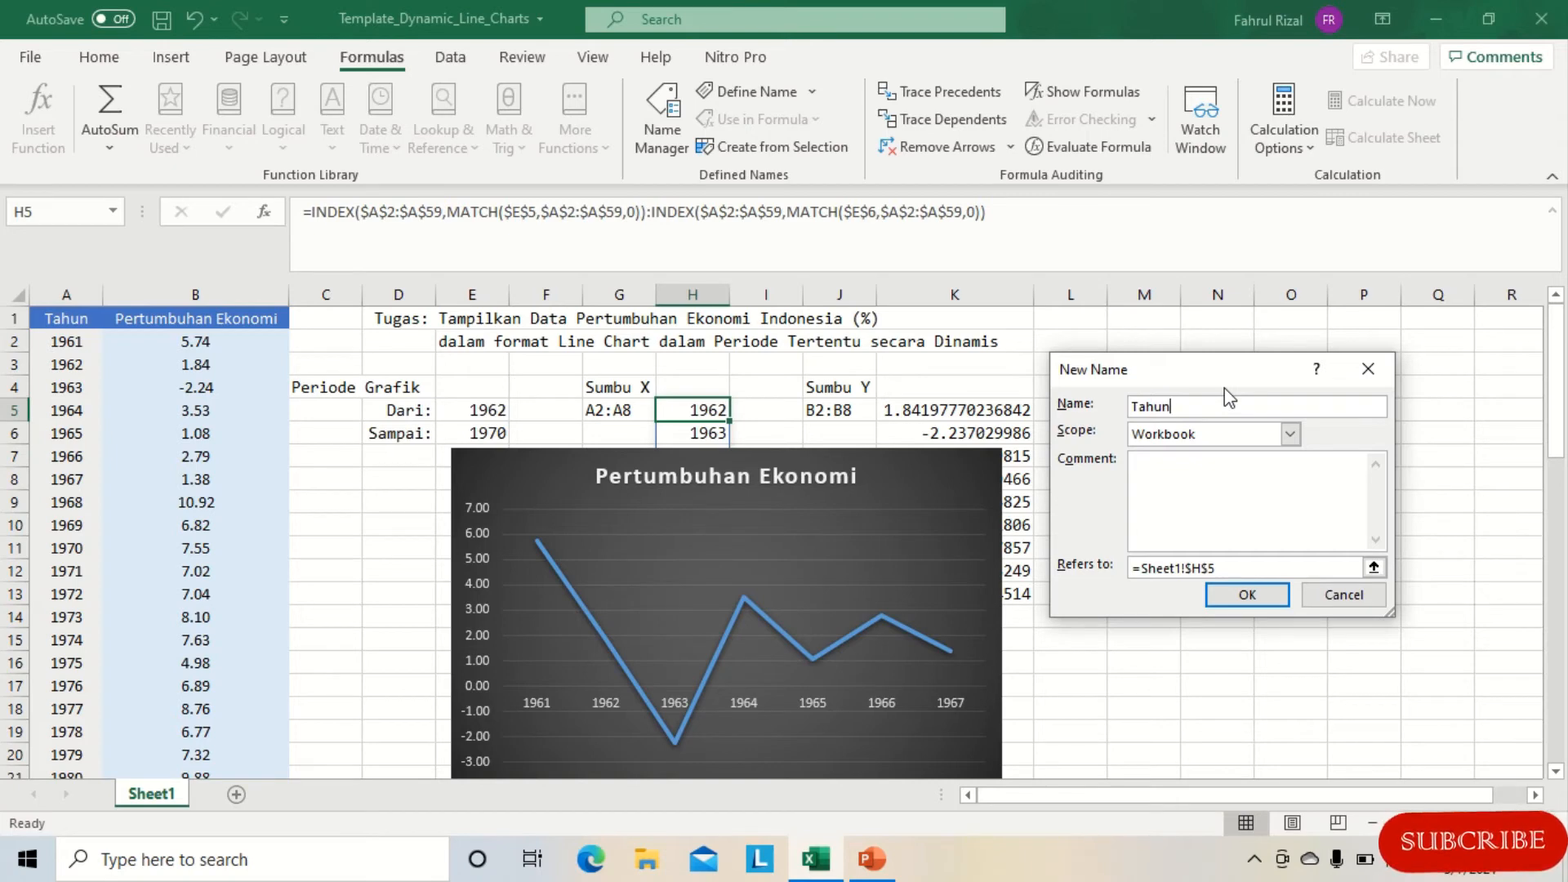
Replace the reference of the name Tahun with the copied INDEX/MATCH formula from H5 and save the name
click(1257, 569)
drag(1256, 569, 1127, 569)
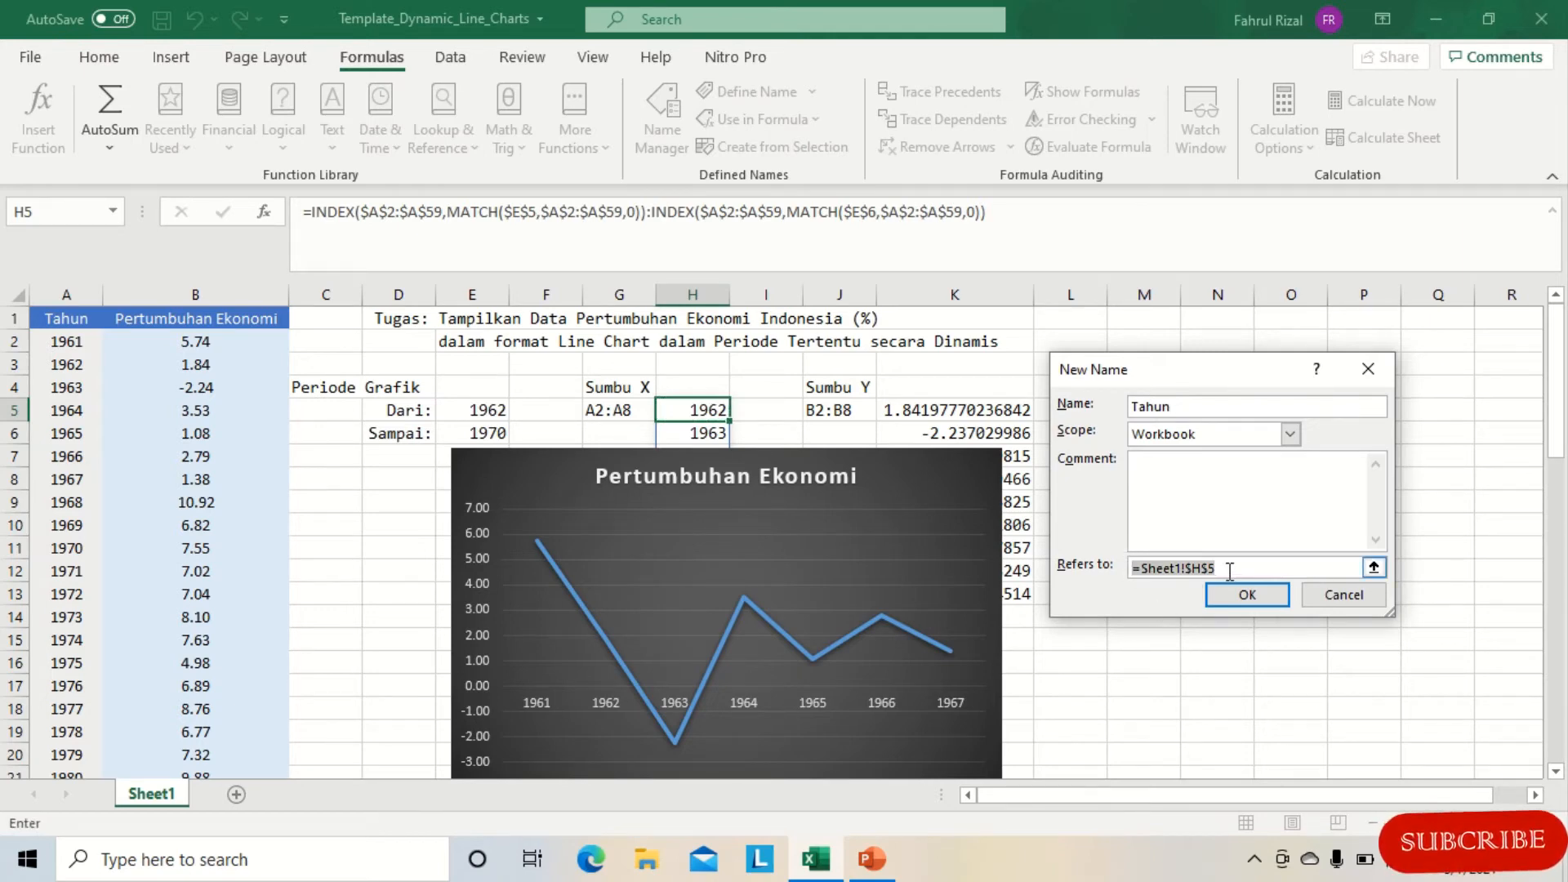
drag(1230, 569, 1129, 569)
key(BackSpace)
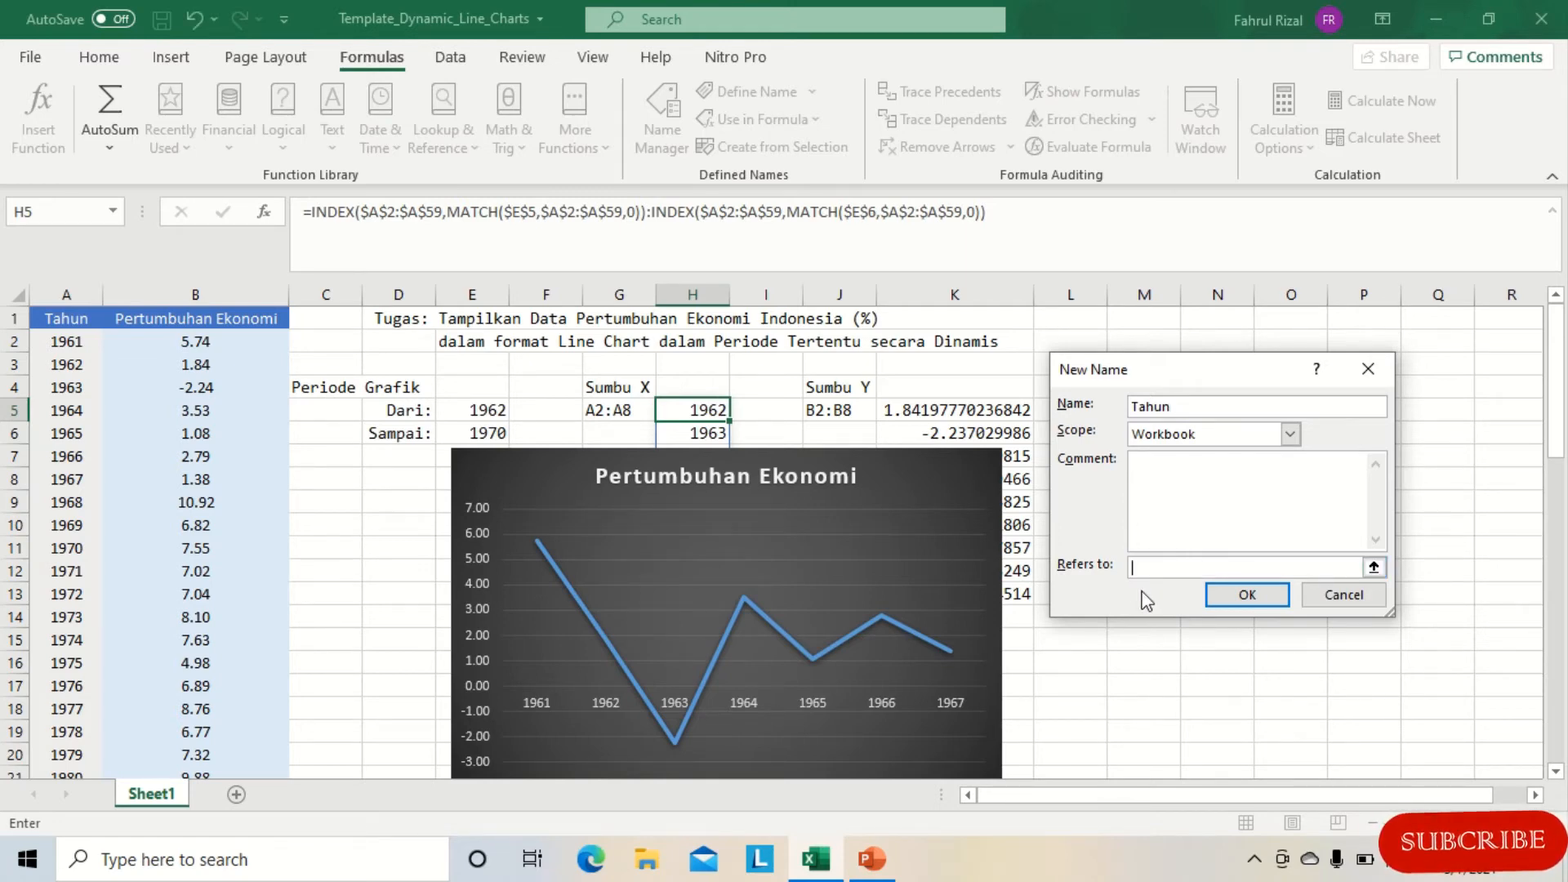
text(=INDEX($A$2:$A$59,MATCH($E$5,$A$2:$A$59,0)):INDEX($A$2:$A$59,MATCH($E$6,$A$2:$A$59,0)))
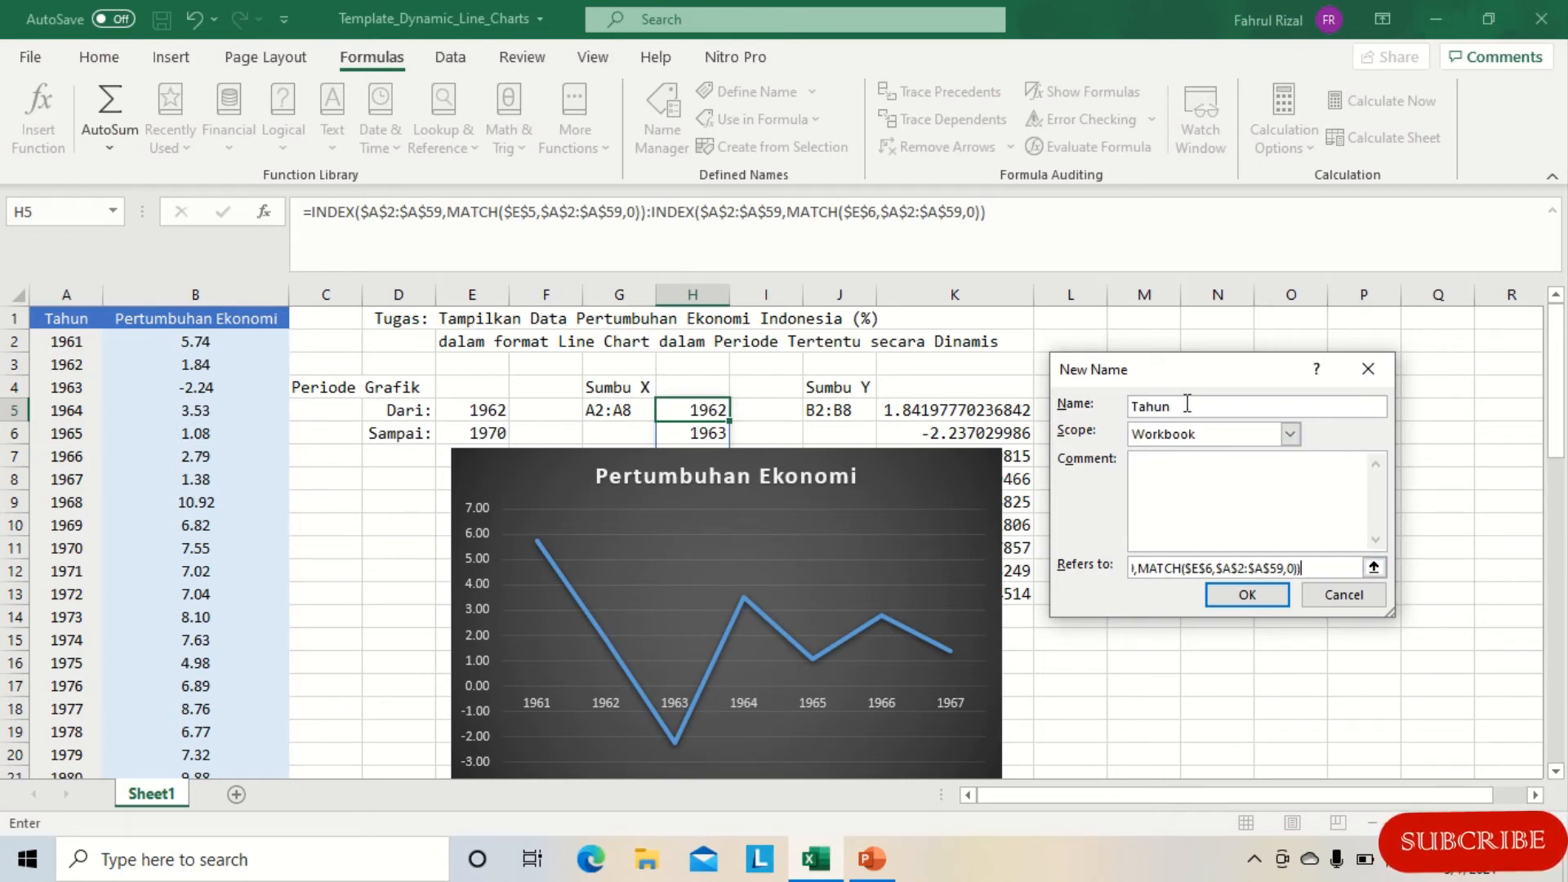
click(1248, 595)
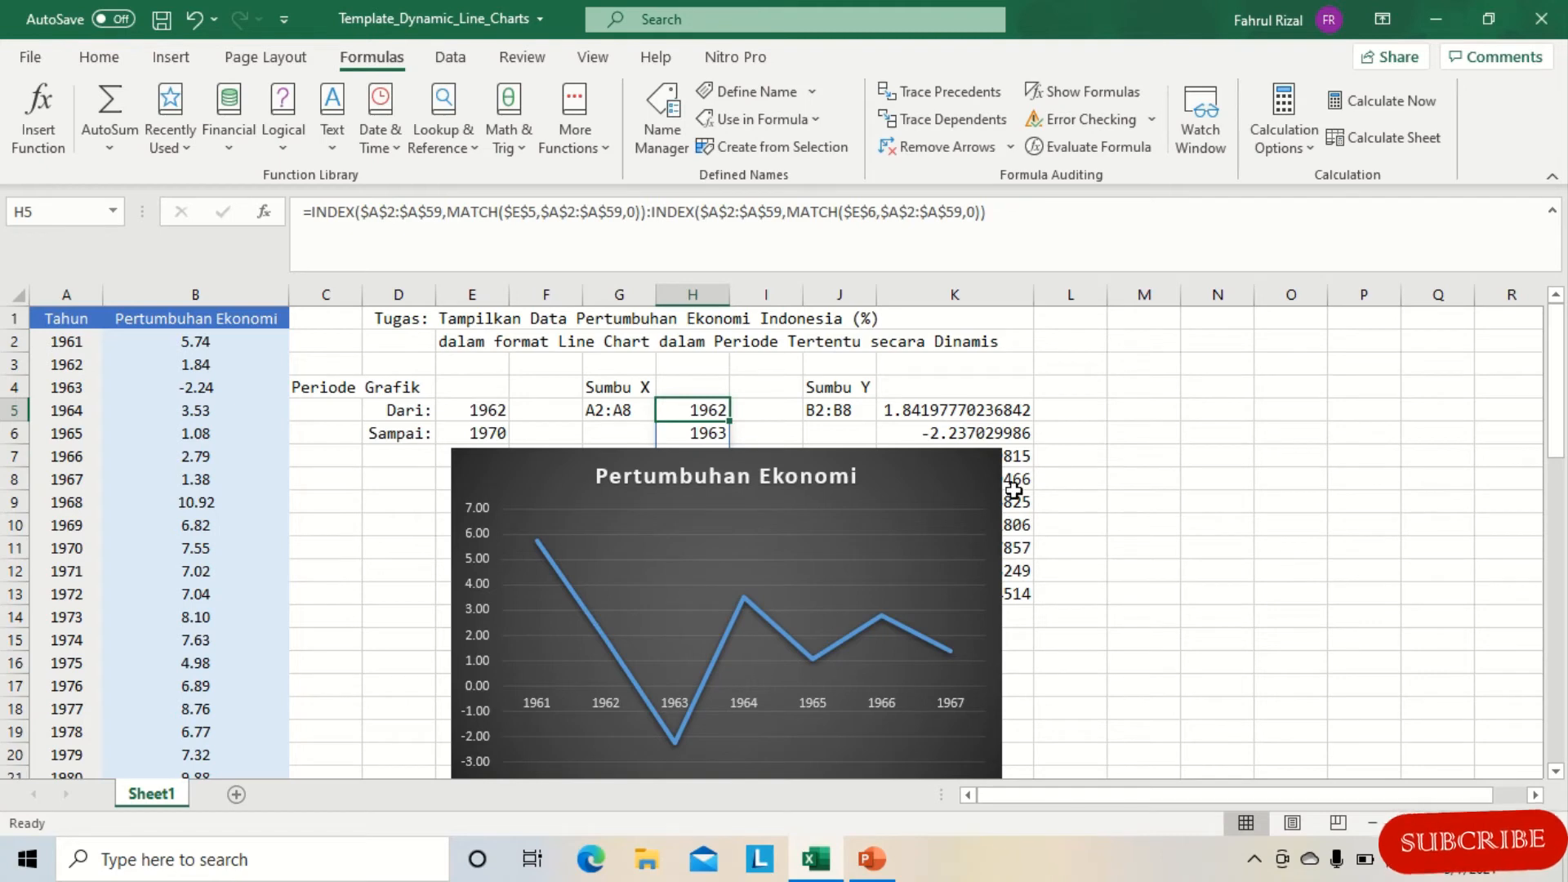
Copy the full text of the Sumbu Y formula in K5, leaving the cell's formula as it is
click(966, 410)
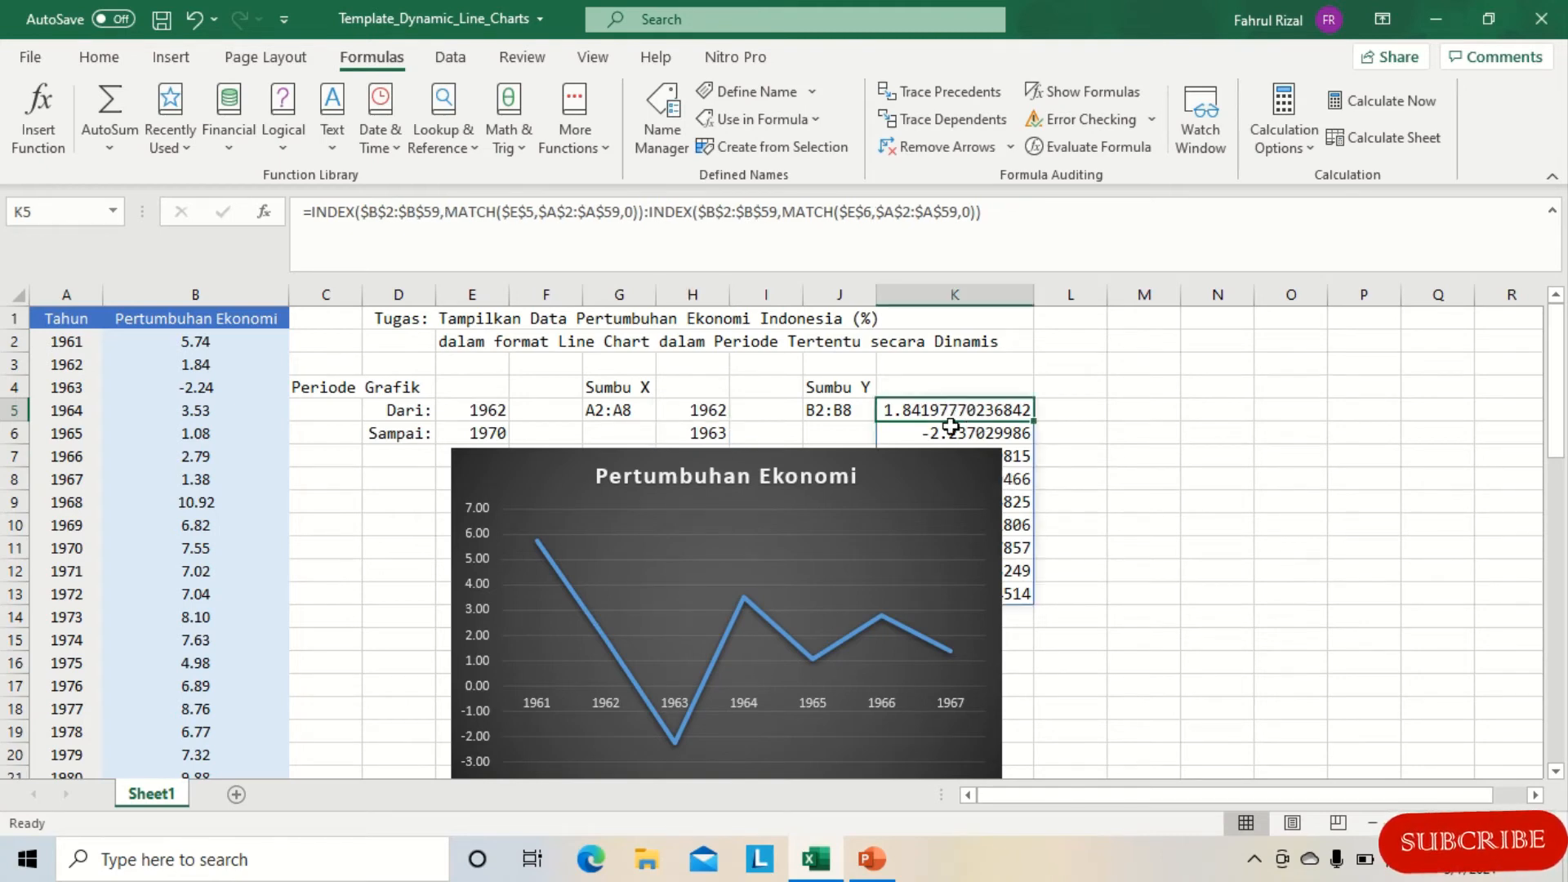
drag(982, 212, 266, 202)
key(ctrl+c)
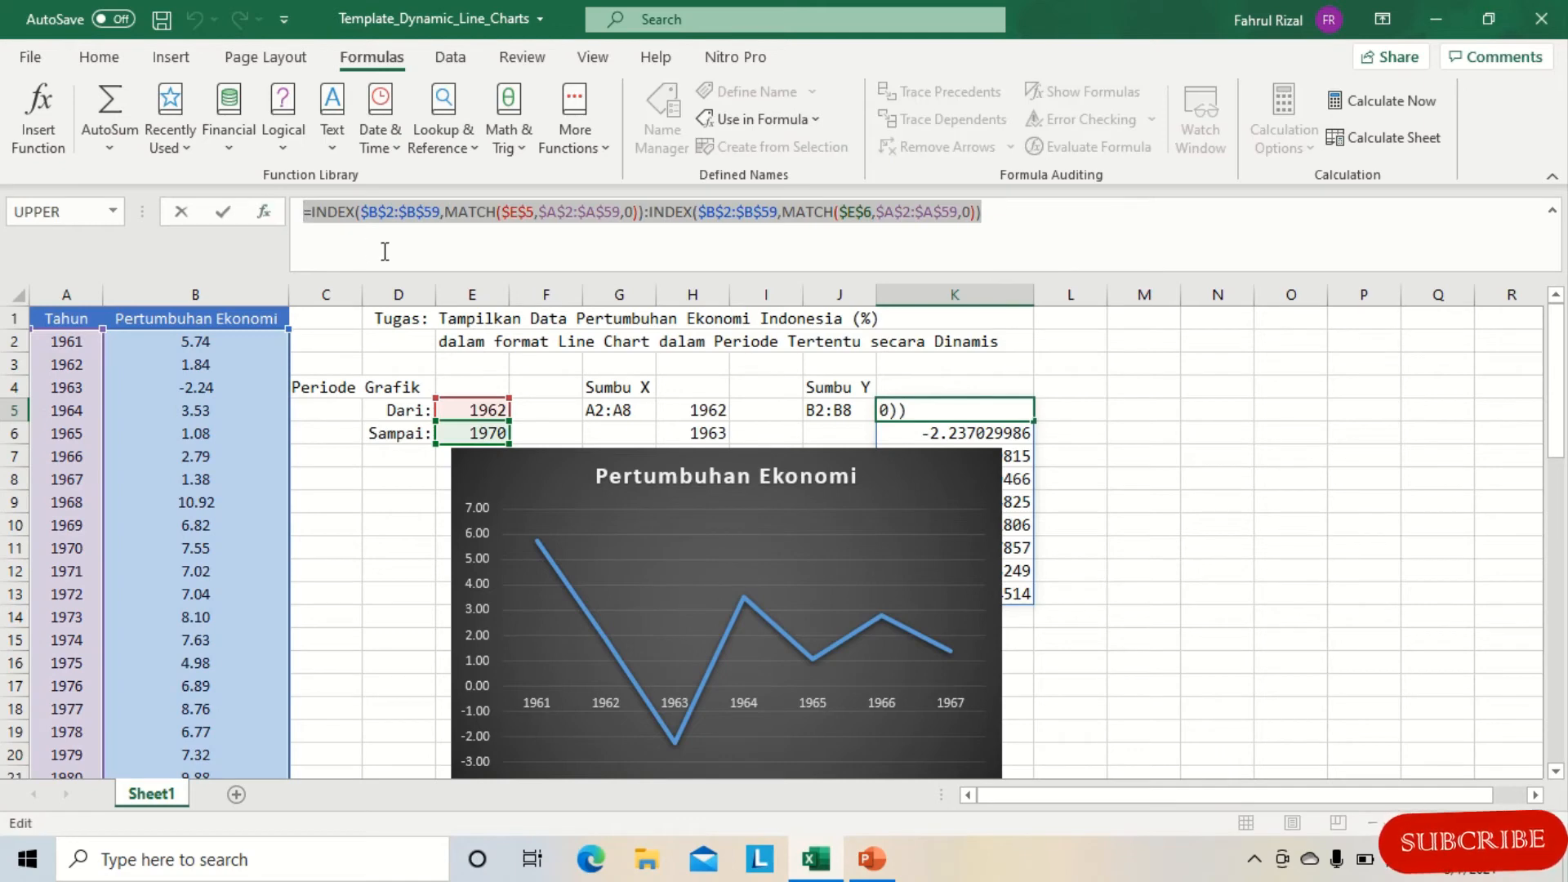
click(223, 212)
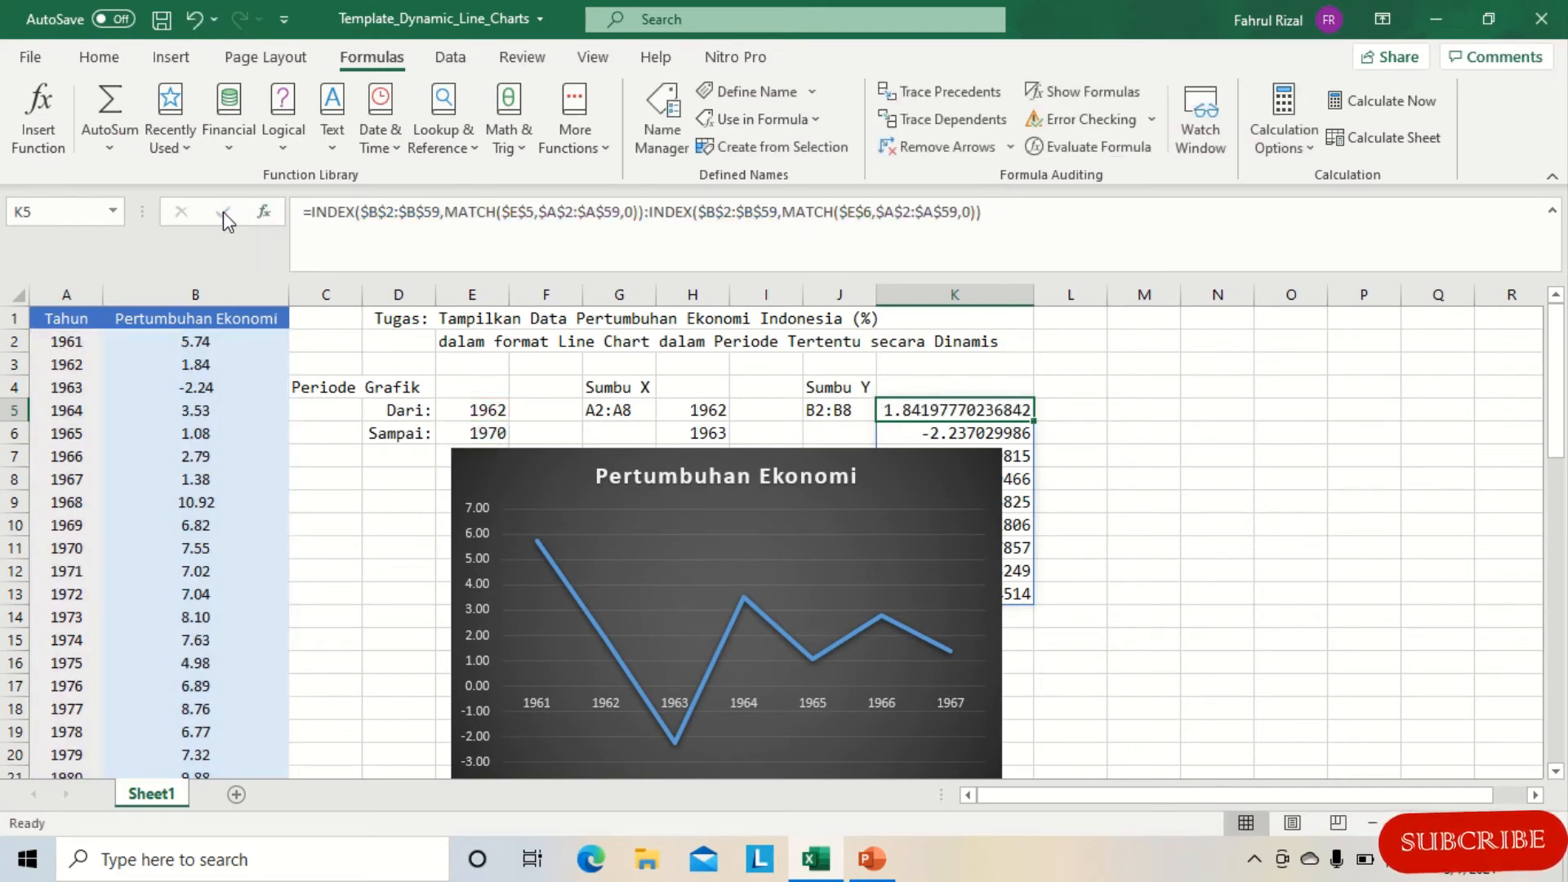
Start a new workbook-scoped name Pertumbuhan and replace its reference with the copied INDEX/MATCH formula from K5
click(812, 92)
click(805, 122)
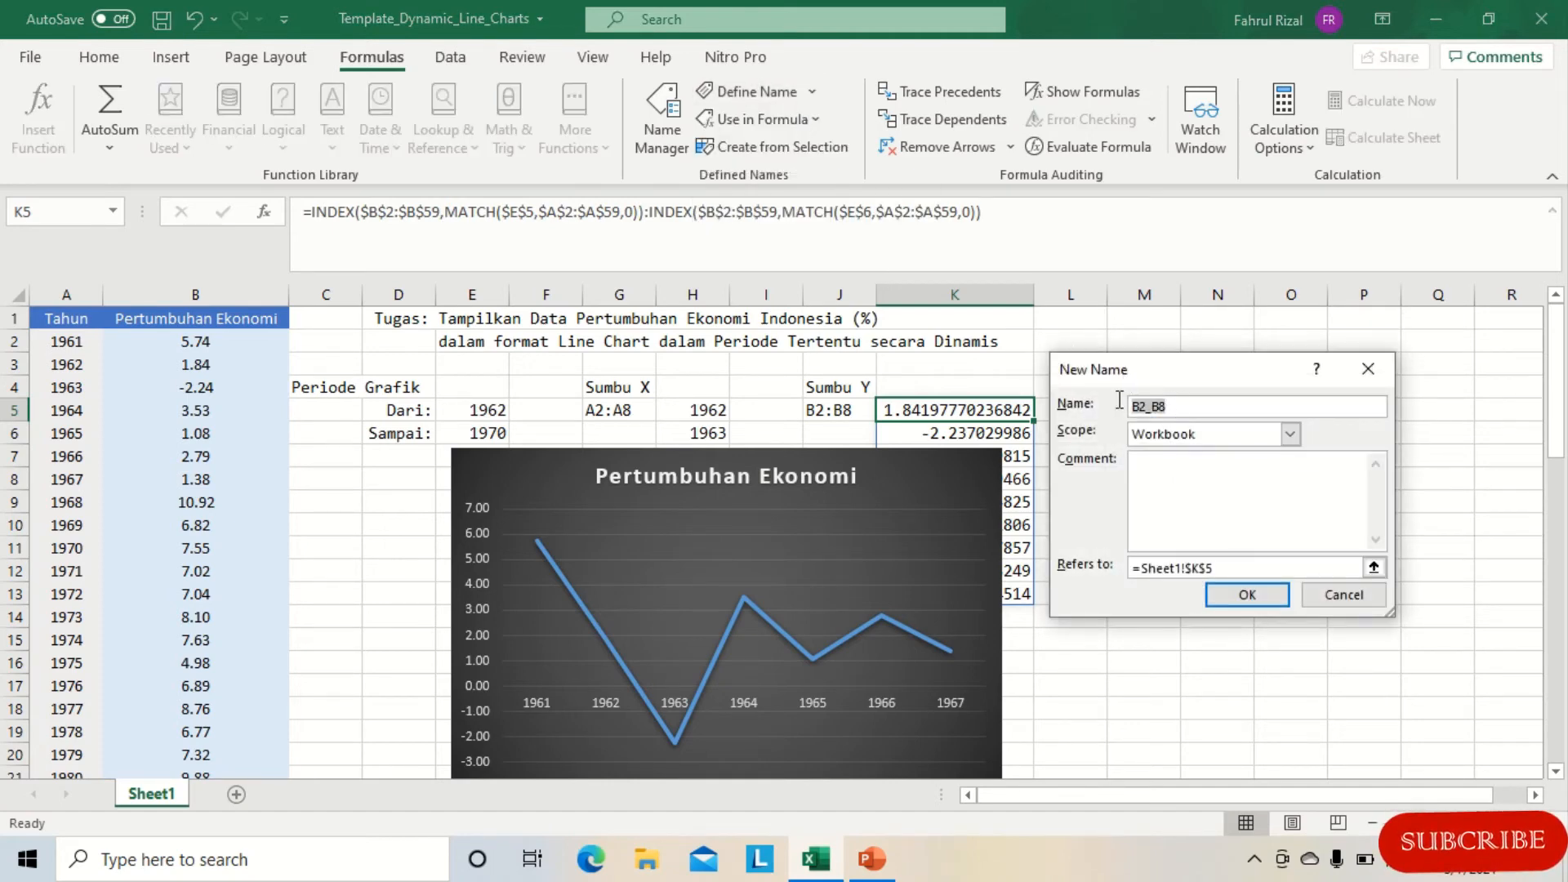
text(Pertu)
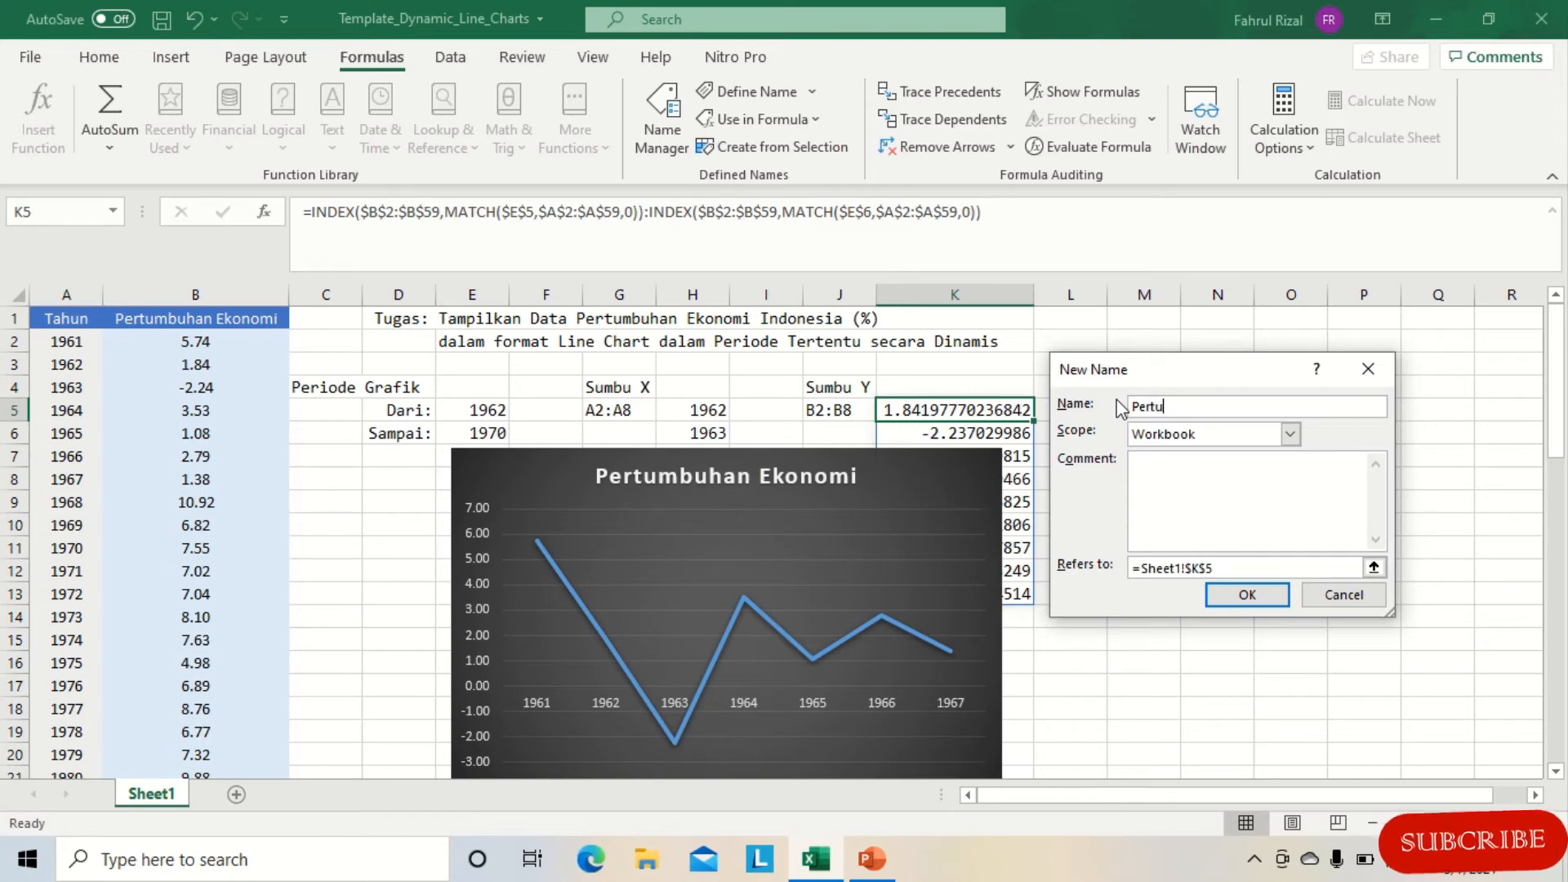
text(mbuhan)
click(1249, 566)
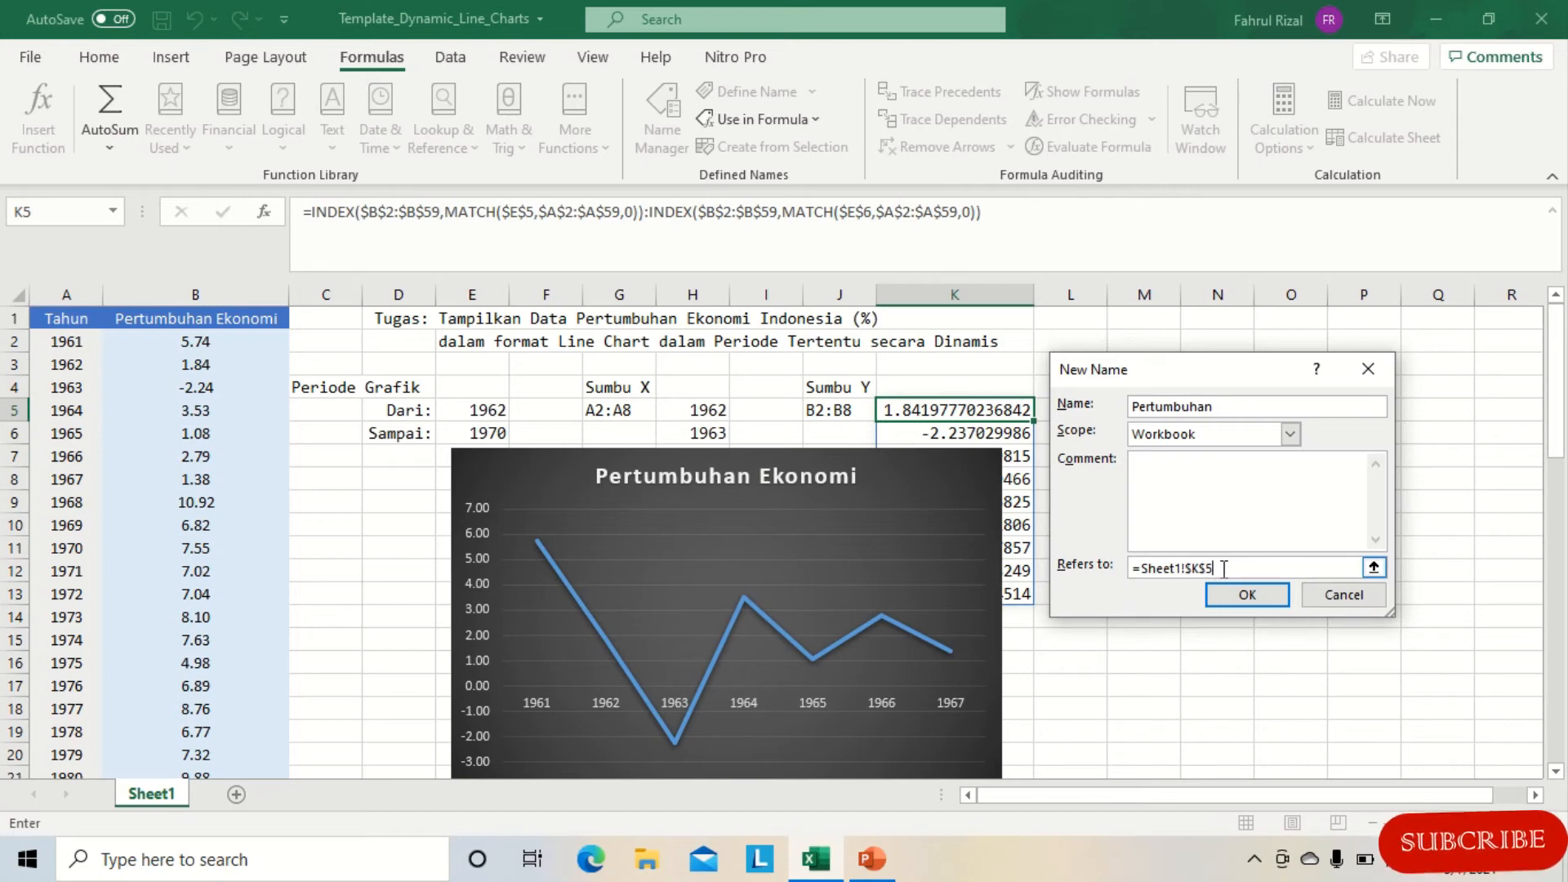
drag(1224, 568, 1131, 572)
key(BackSpace)
key(ctrl+v)
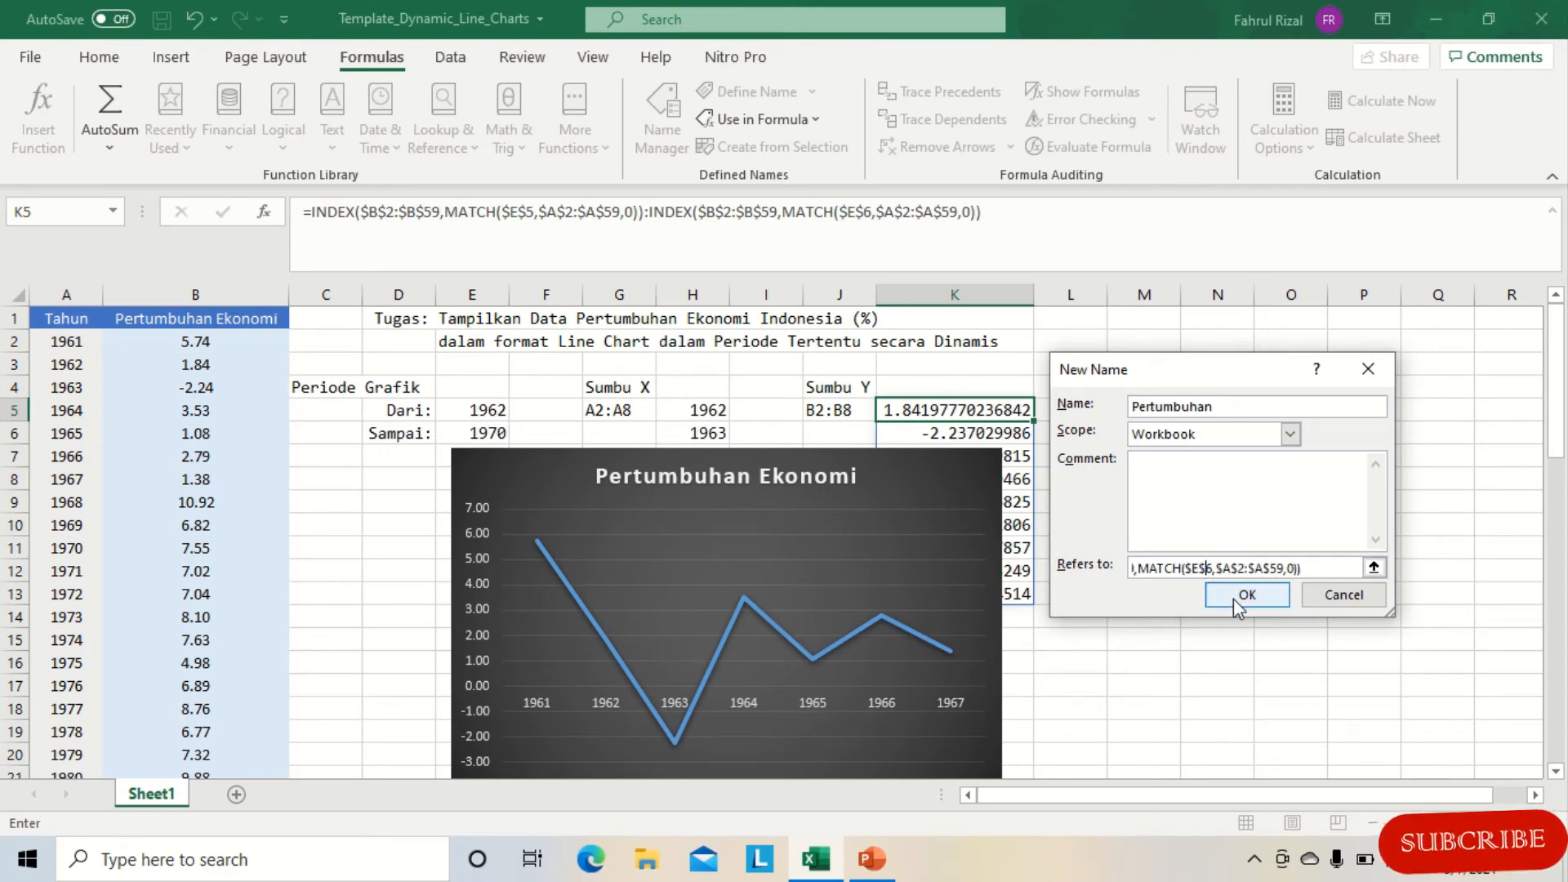
click(1206, 564)
key(Left)
key(Left)
key(Left)
key(Left)
key(Left)
key(Left)
key(Left)
key(Left)
key(Left)
key(Left)
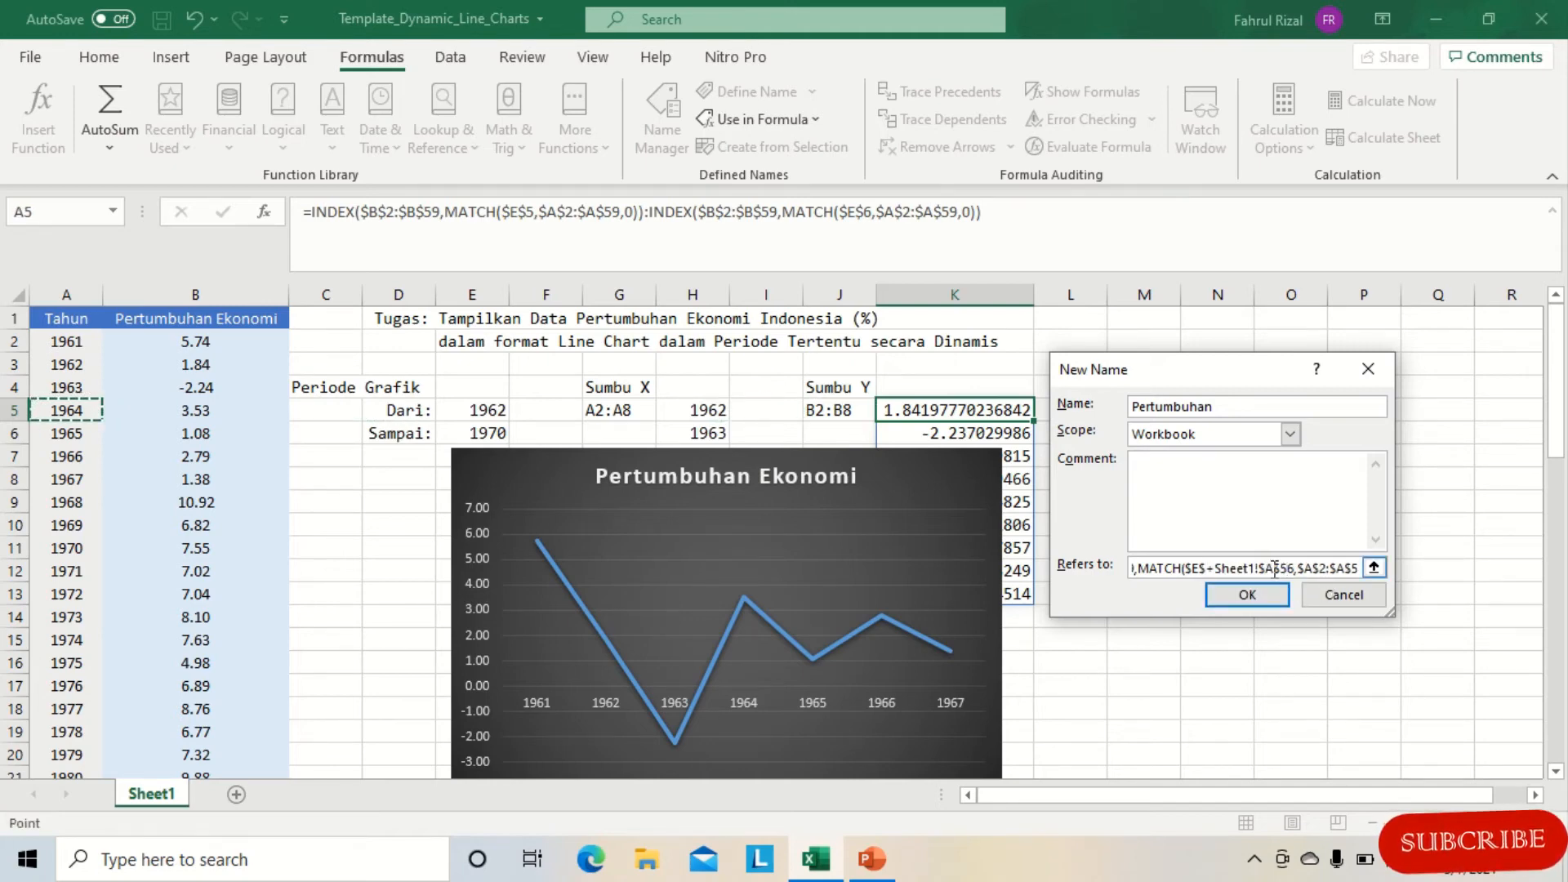
key(Right)
key(shift+Right)
key(shift+Right)
key(shift+Right)
key(shift+Right)
key(shift+Right)
key(shift+Right)
key(shift+Right)
key(shift+Right)
key(shift+Right)
key(shift+Down)
key(shift+Down)
key(shift+Down)
key(shift+Down)
key(shift+Down)
key(shift+Down)
key(shift+Down)
key(shift+Down)
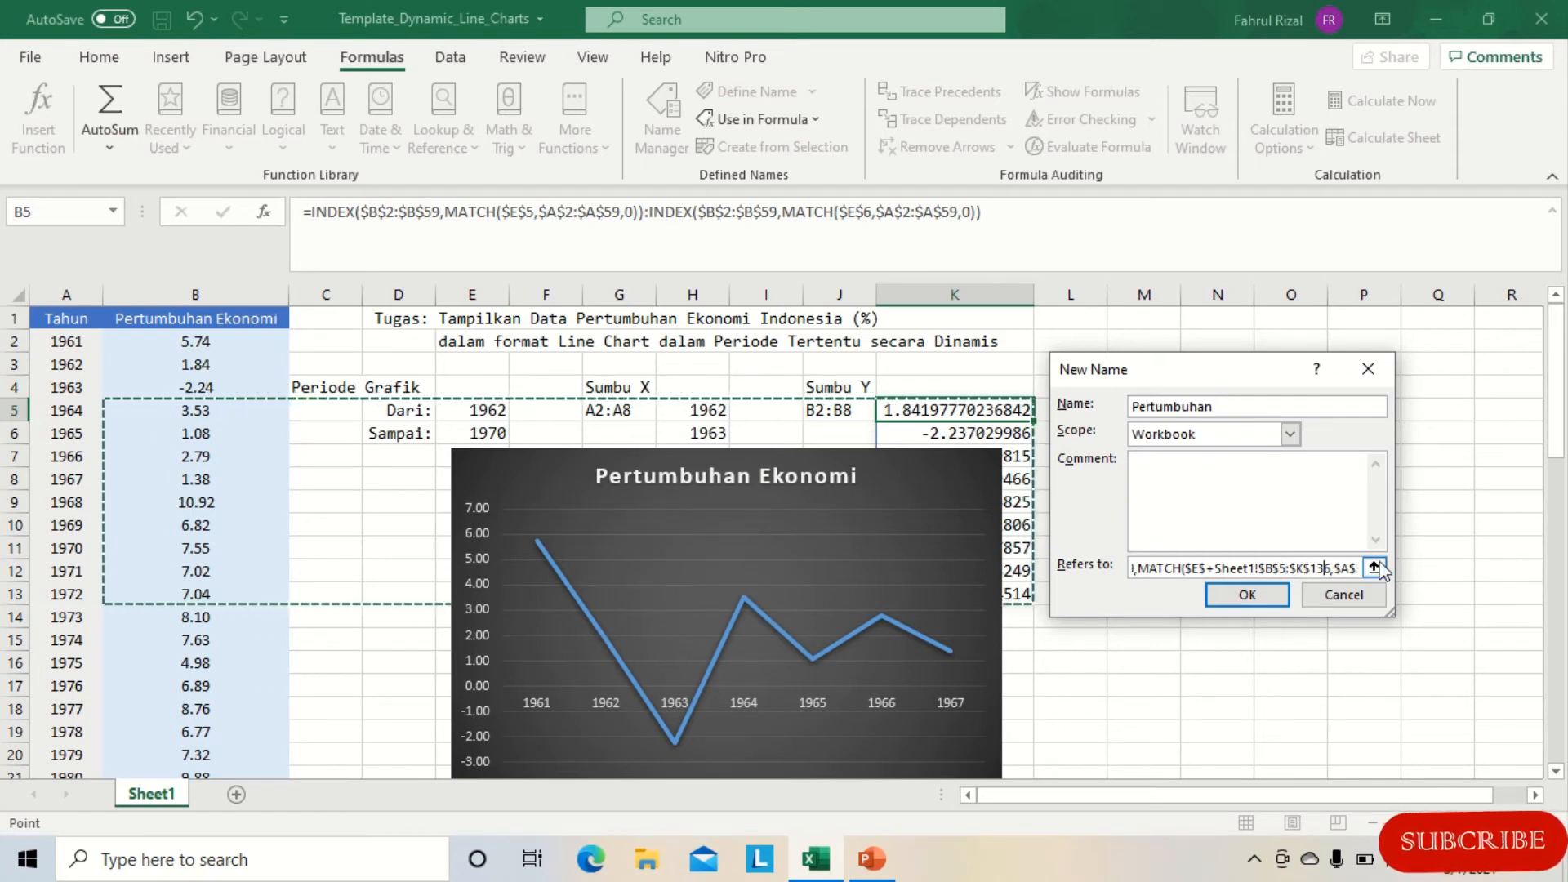
Replace the whole reference of the name Pertumbuhan with the copied INDEX/MATCH formula from K5 and save the name
drag(1354, 569, 1073, 567)
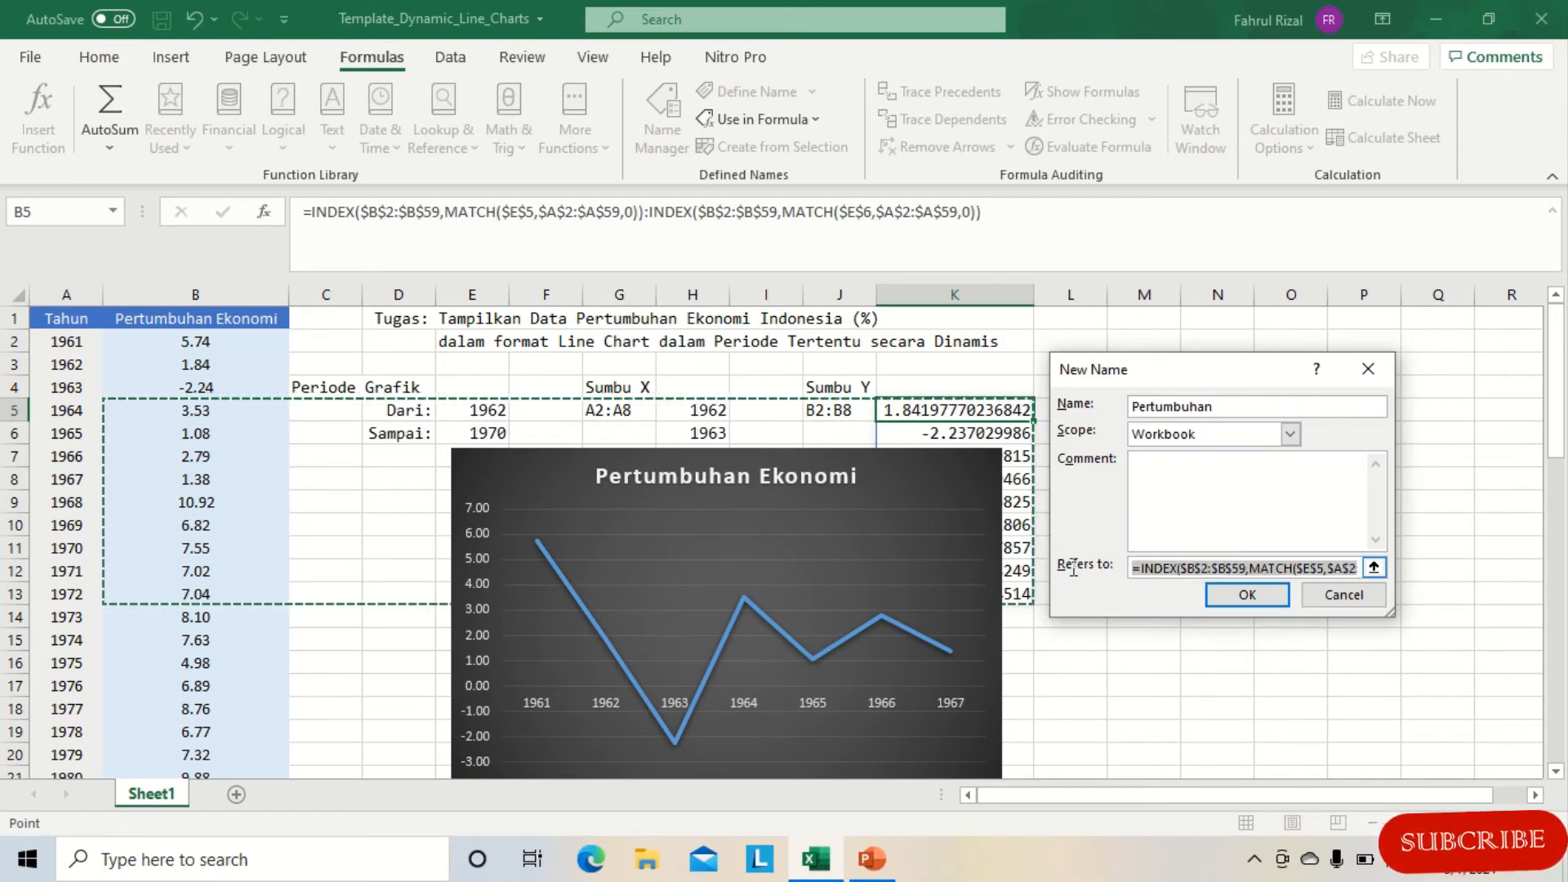
text(=INDEX($B$2:$B$59,MATCH($E$5,$A$2:$A$59,0)):INDEX($B$2:$B$59,MATCH($E$6,$A$2:$A$59,0)))
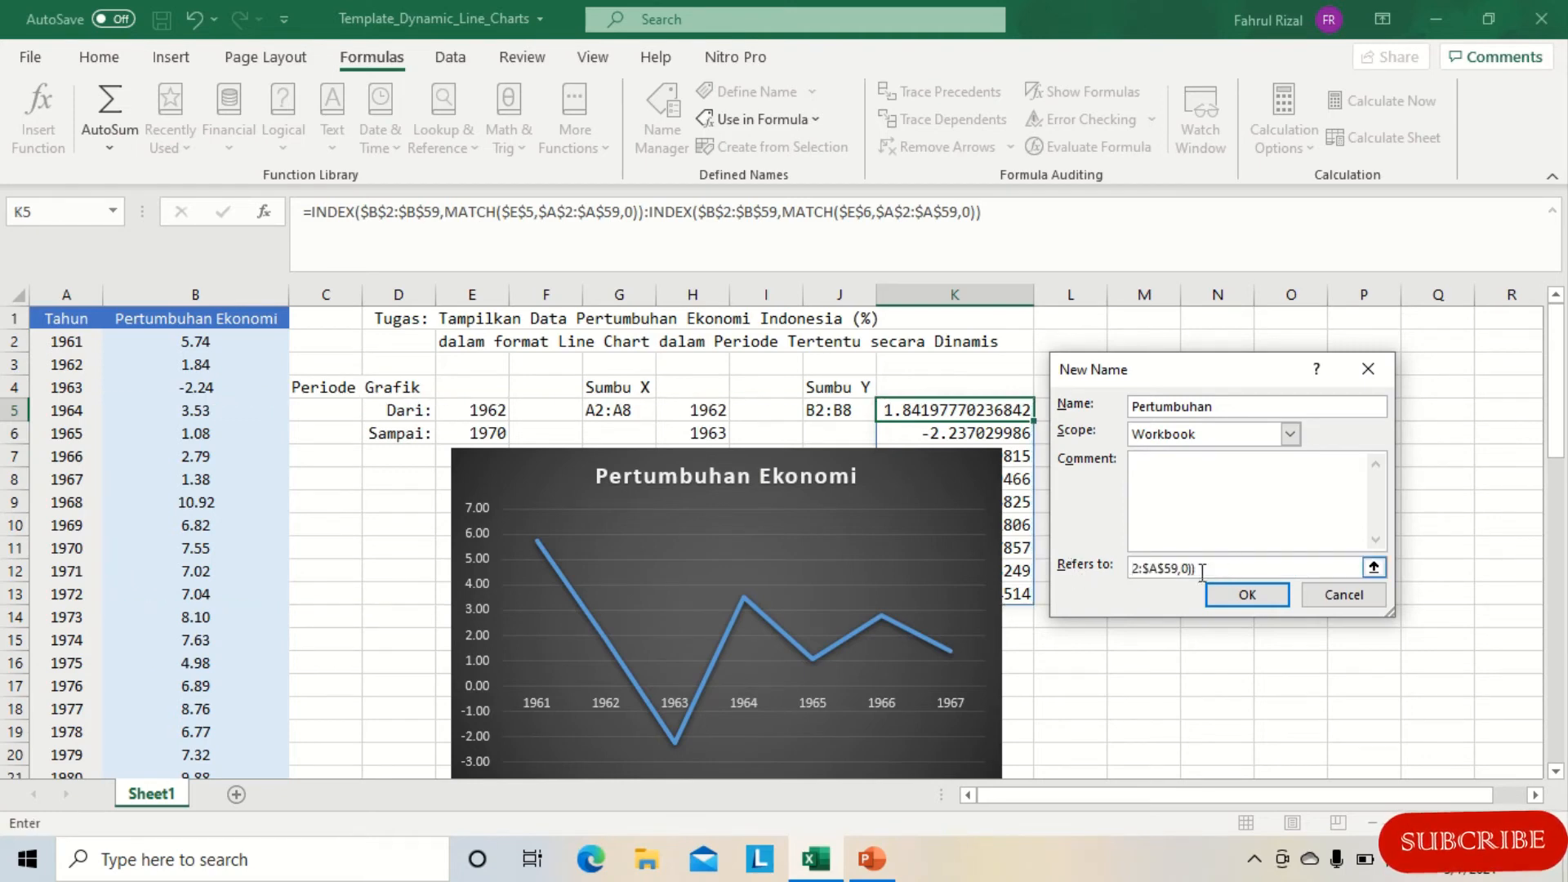
drag(1201, 572, 1129, 583)
key(BackSpace)
key(ctrl+v)
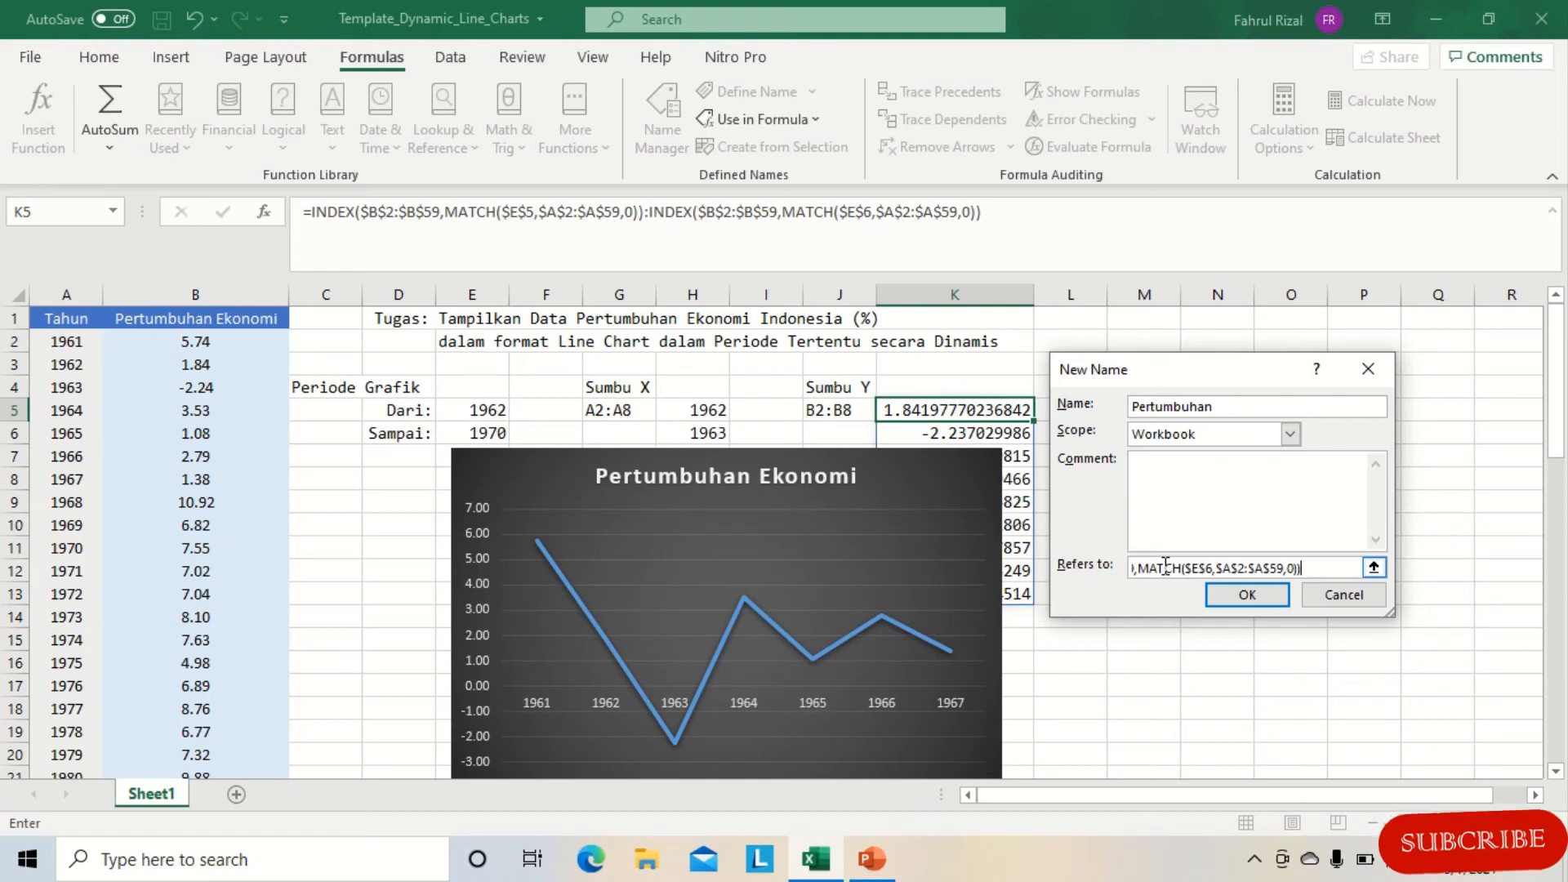
click(1257, 604)
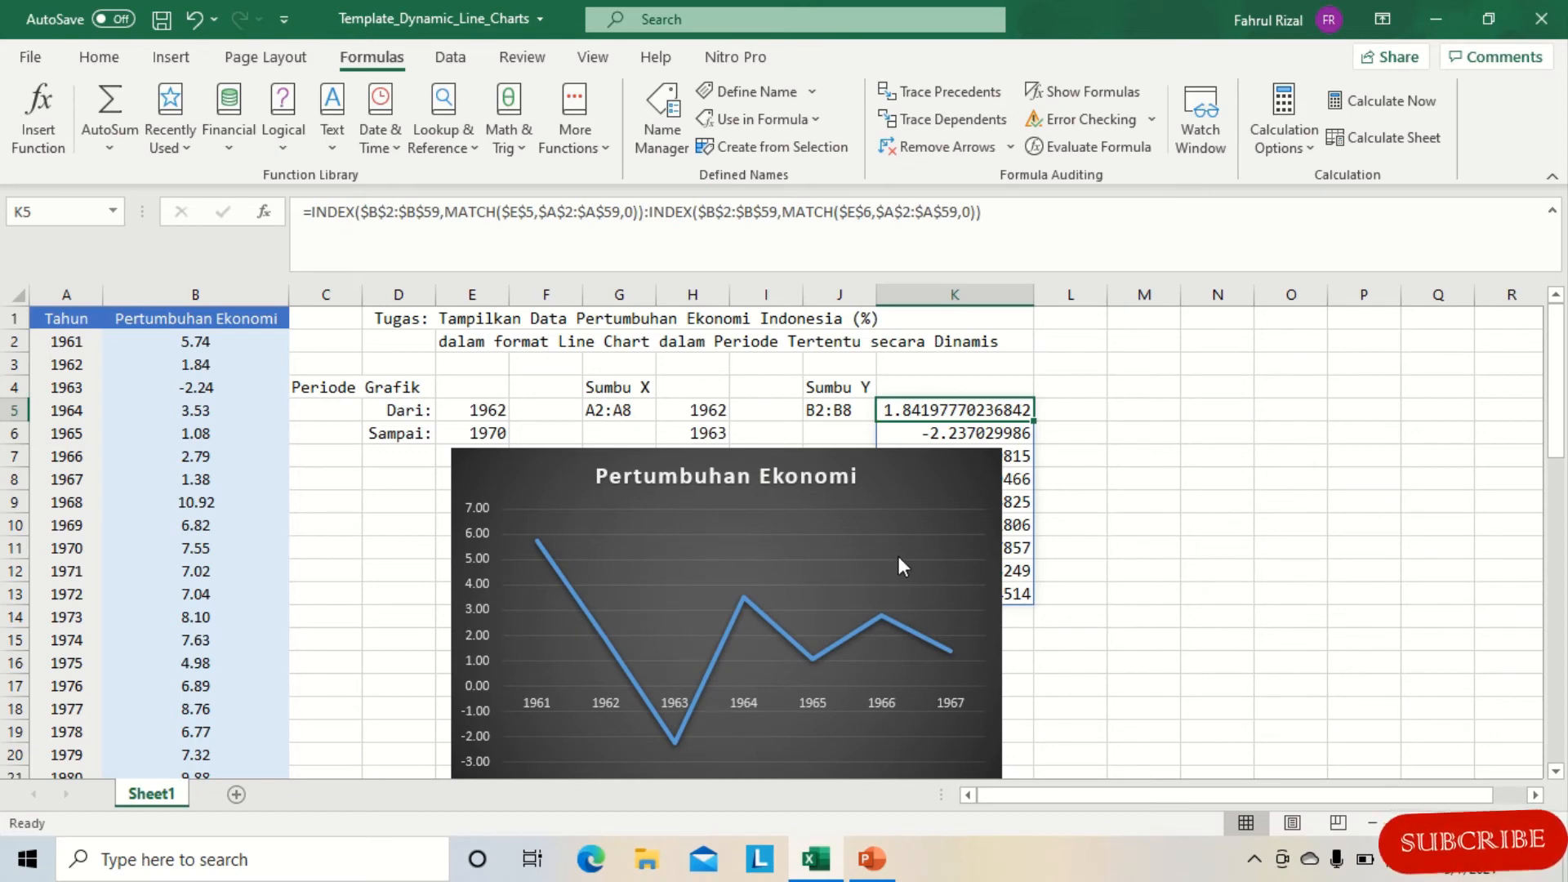
Move the line chart off the Sumbu X and Sumbu Y helper ranges so that it starts at about L5
click(537, 541)
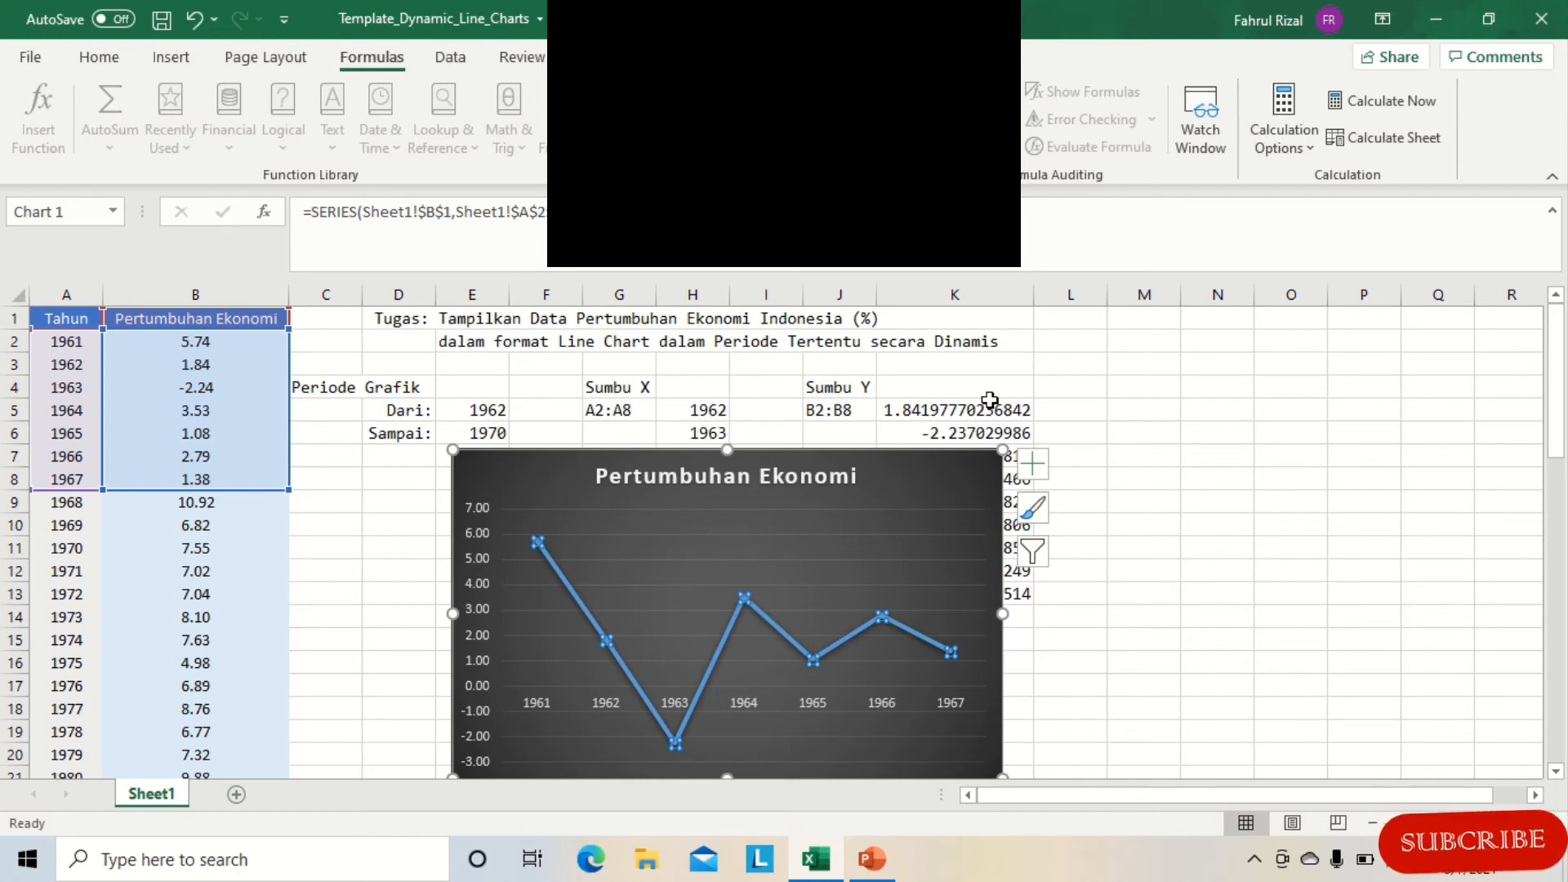
click(952, 415)
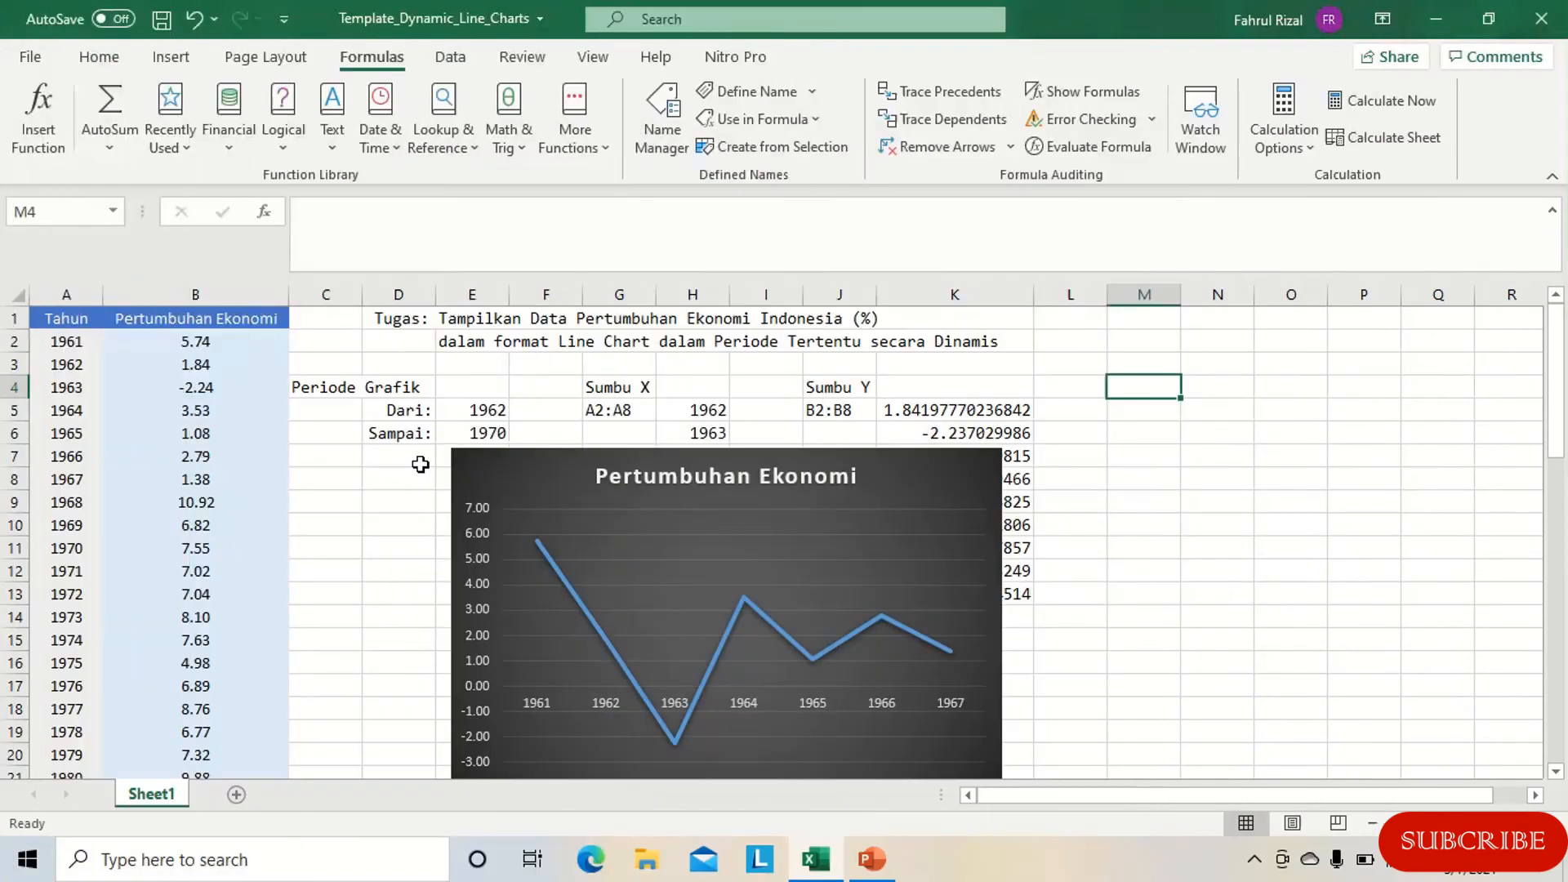
click(480, 470)
drag(479, 469, 1105, 432)
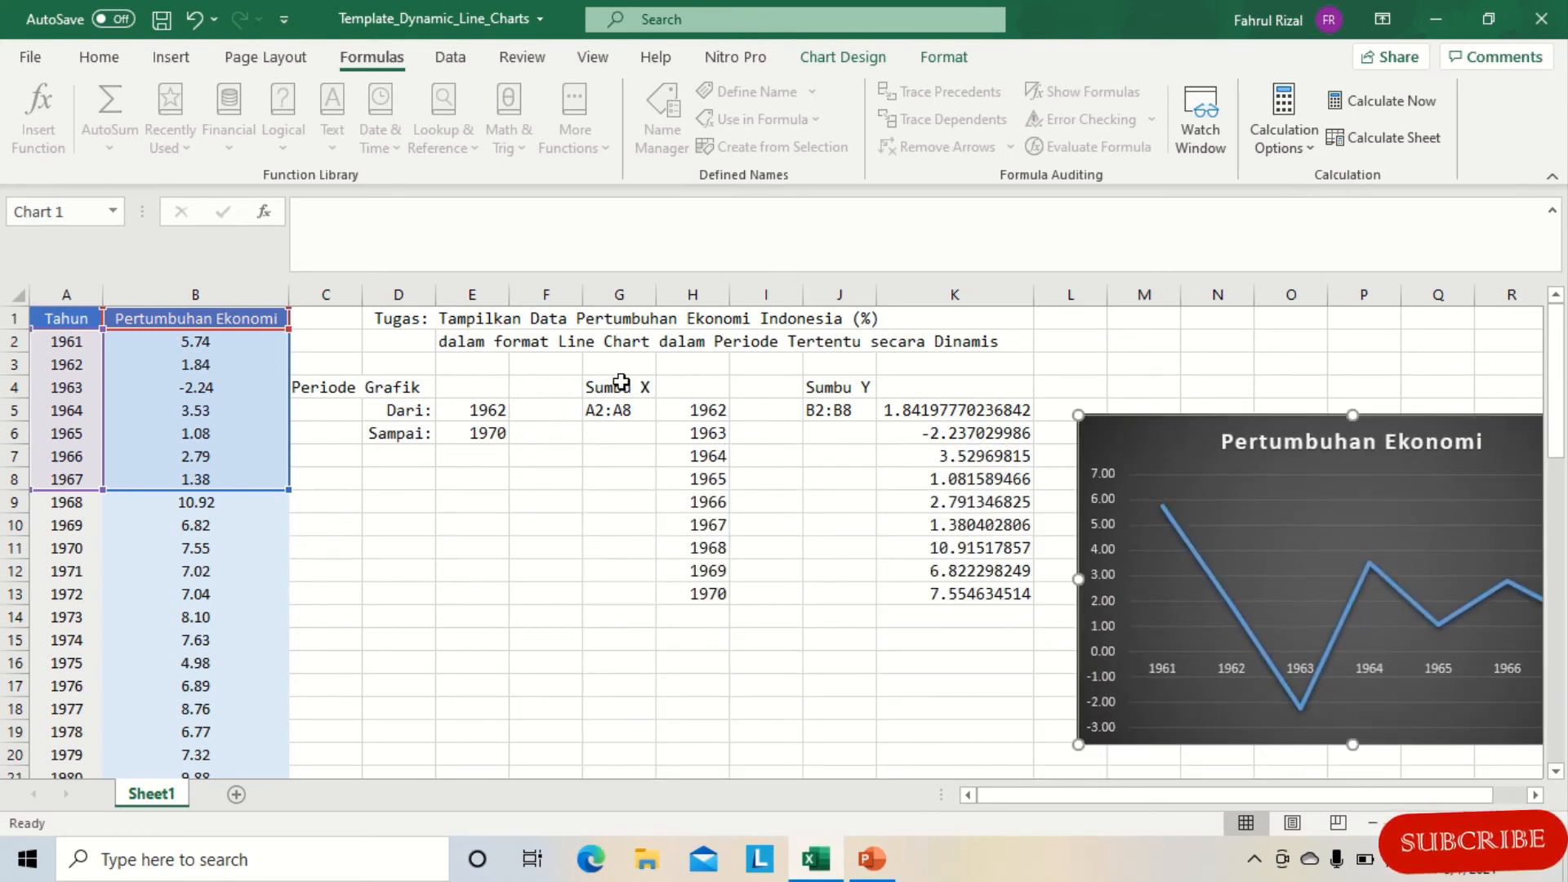
Clear the contents of the helper range G4:K13 and move the chart into that space beside the Periode Grafik cells
drag(621, 382, 989, 594)
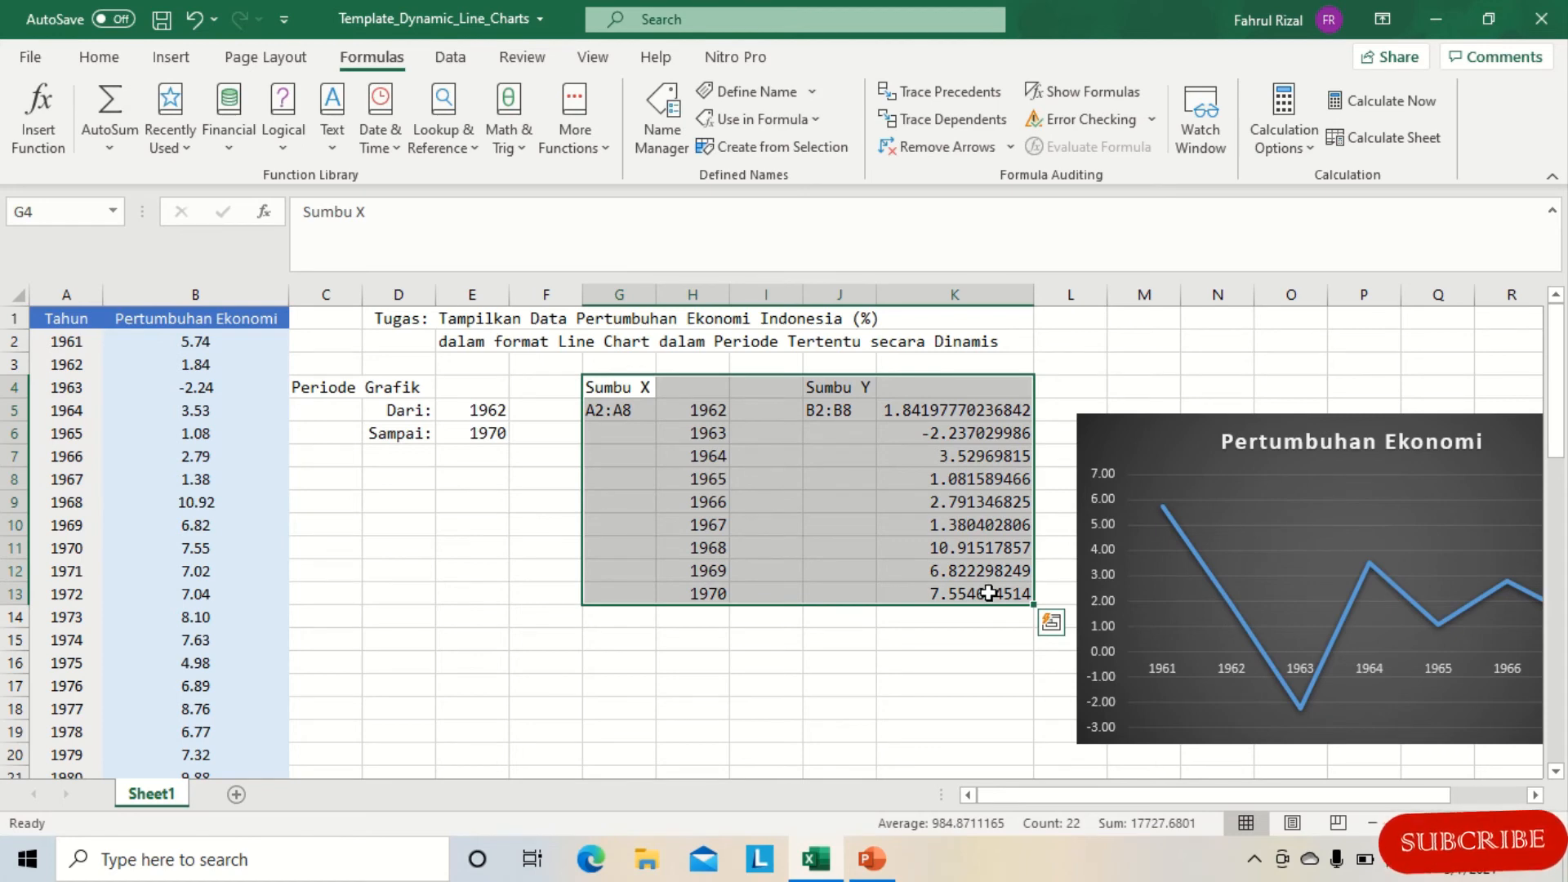
right_click(871, 516)
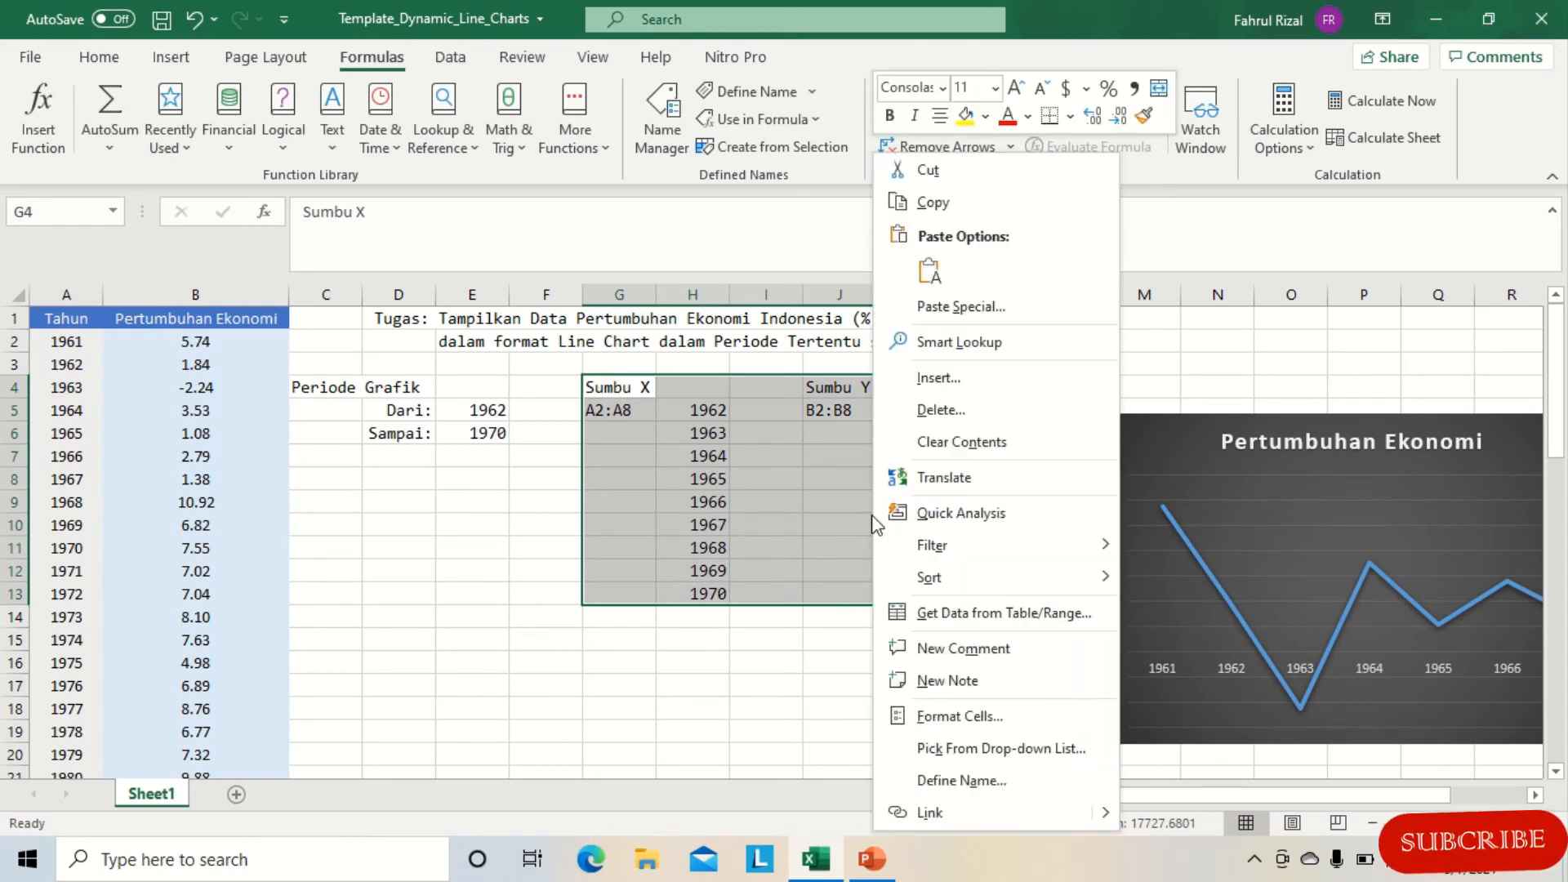
click(962, 443)
click(1153, 444)
drag(1153, 444, 577, 379)
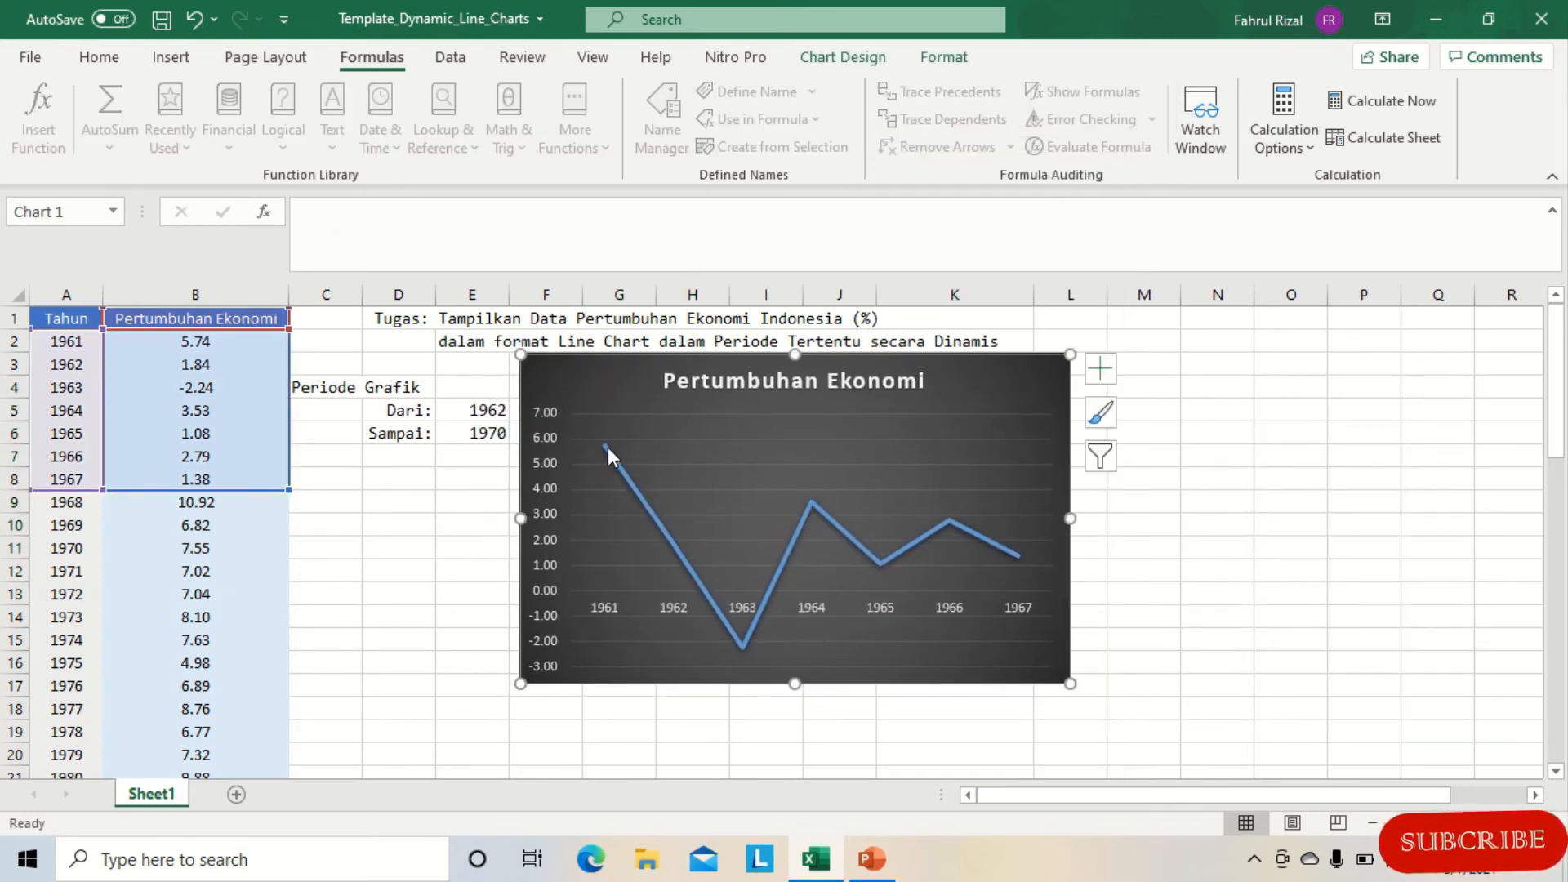
In the chart's data source, replace the cell range of the horizontal axis labels with the name Tahun, keeping the Sheet1! prefix
click(605, 448)
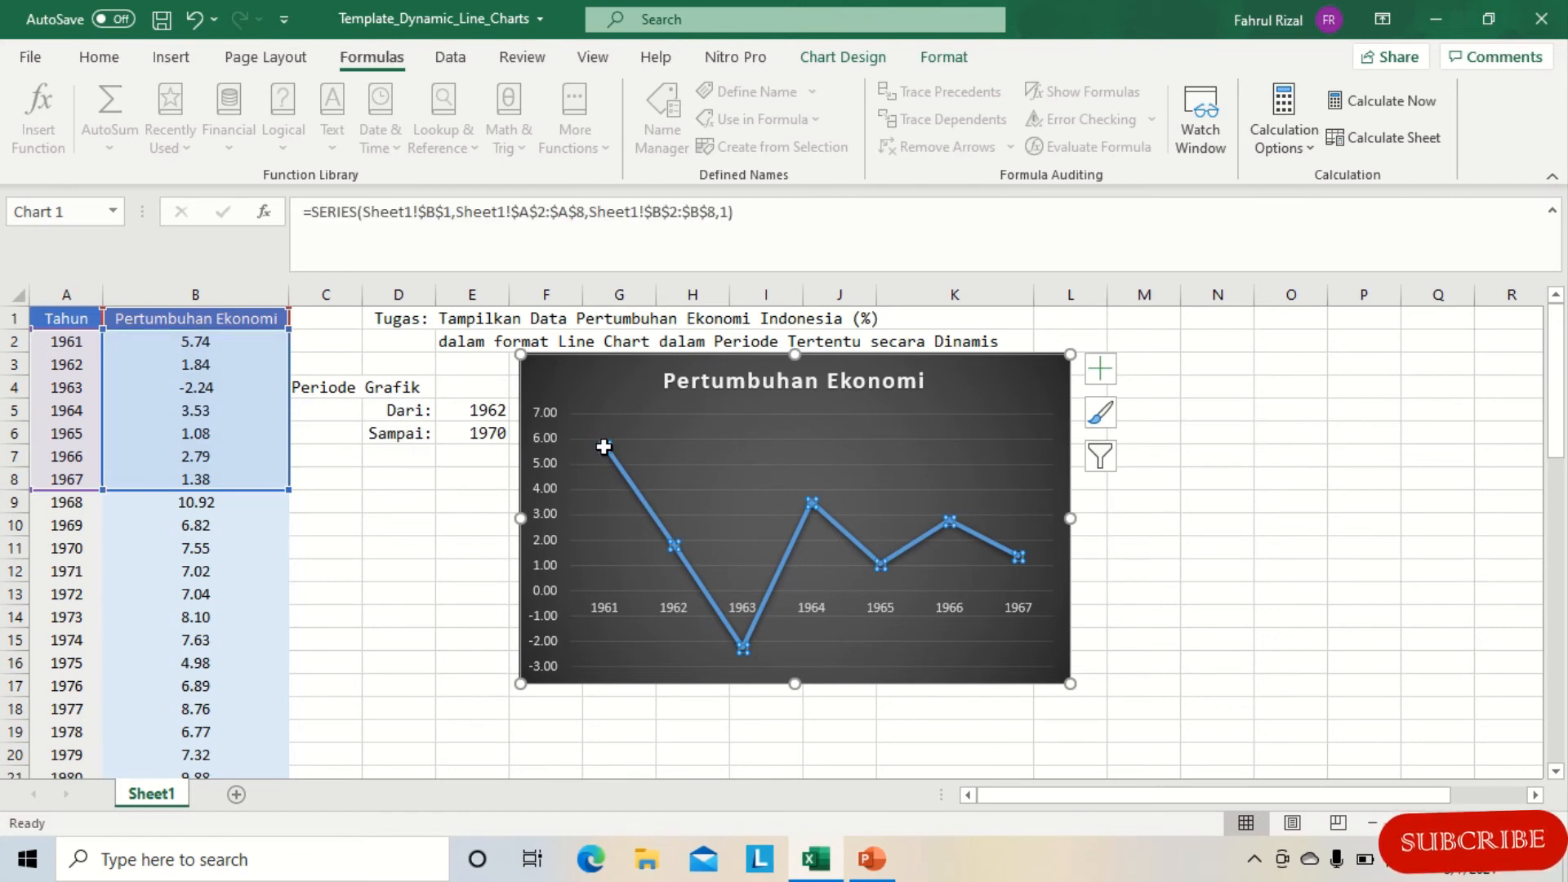
mouse_move(675, 548)
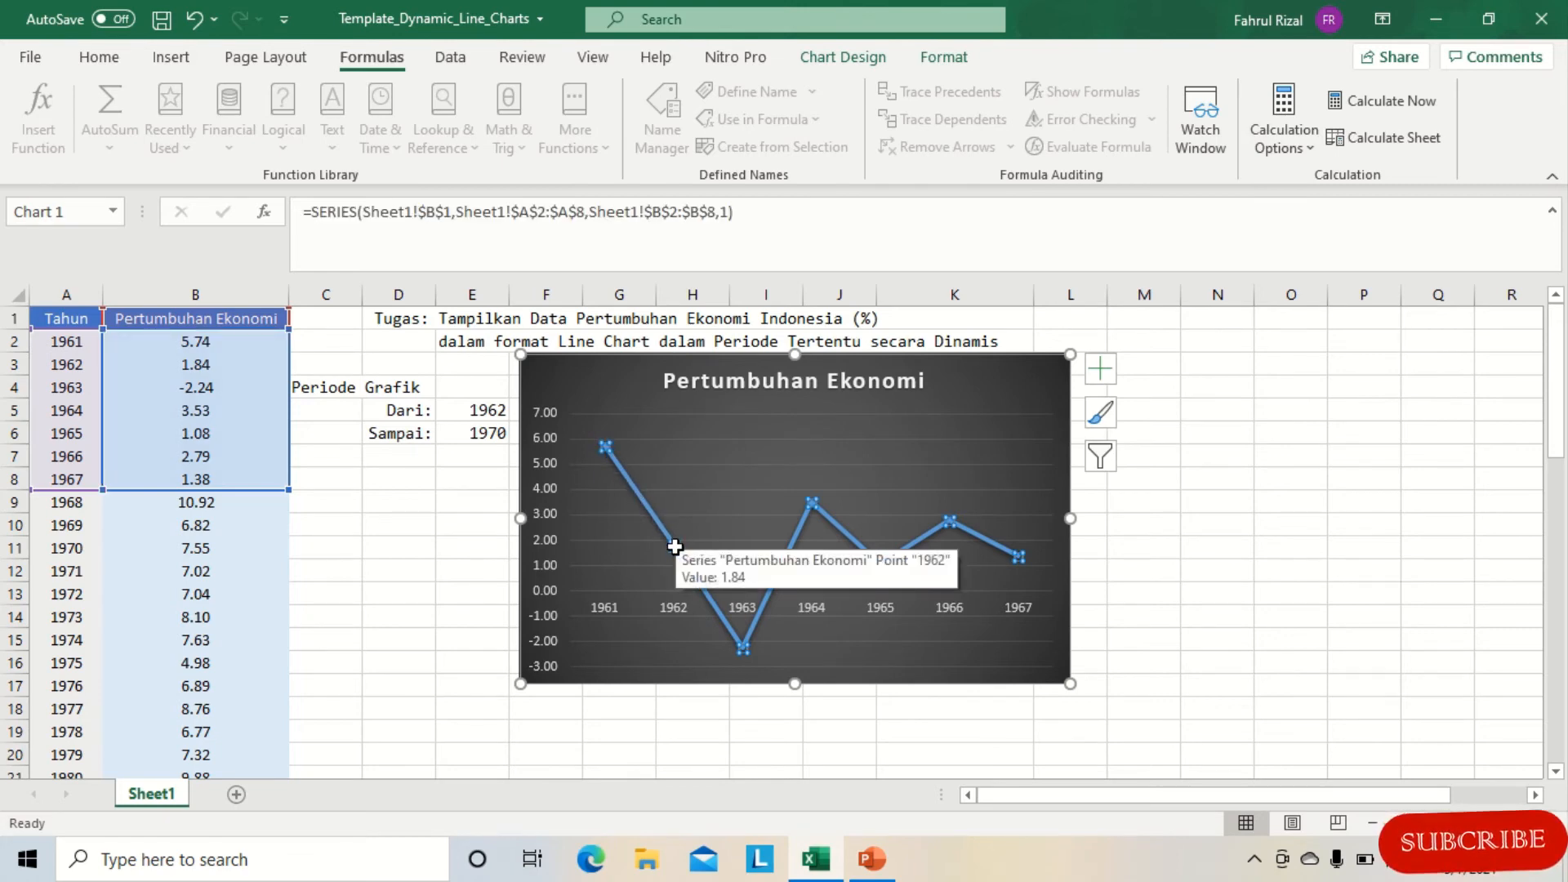
right_click(674, 548)
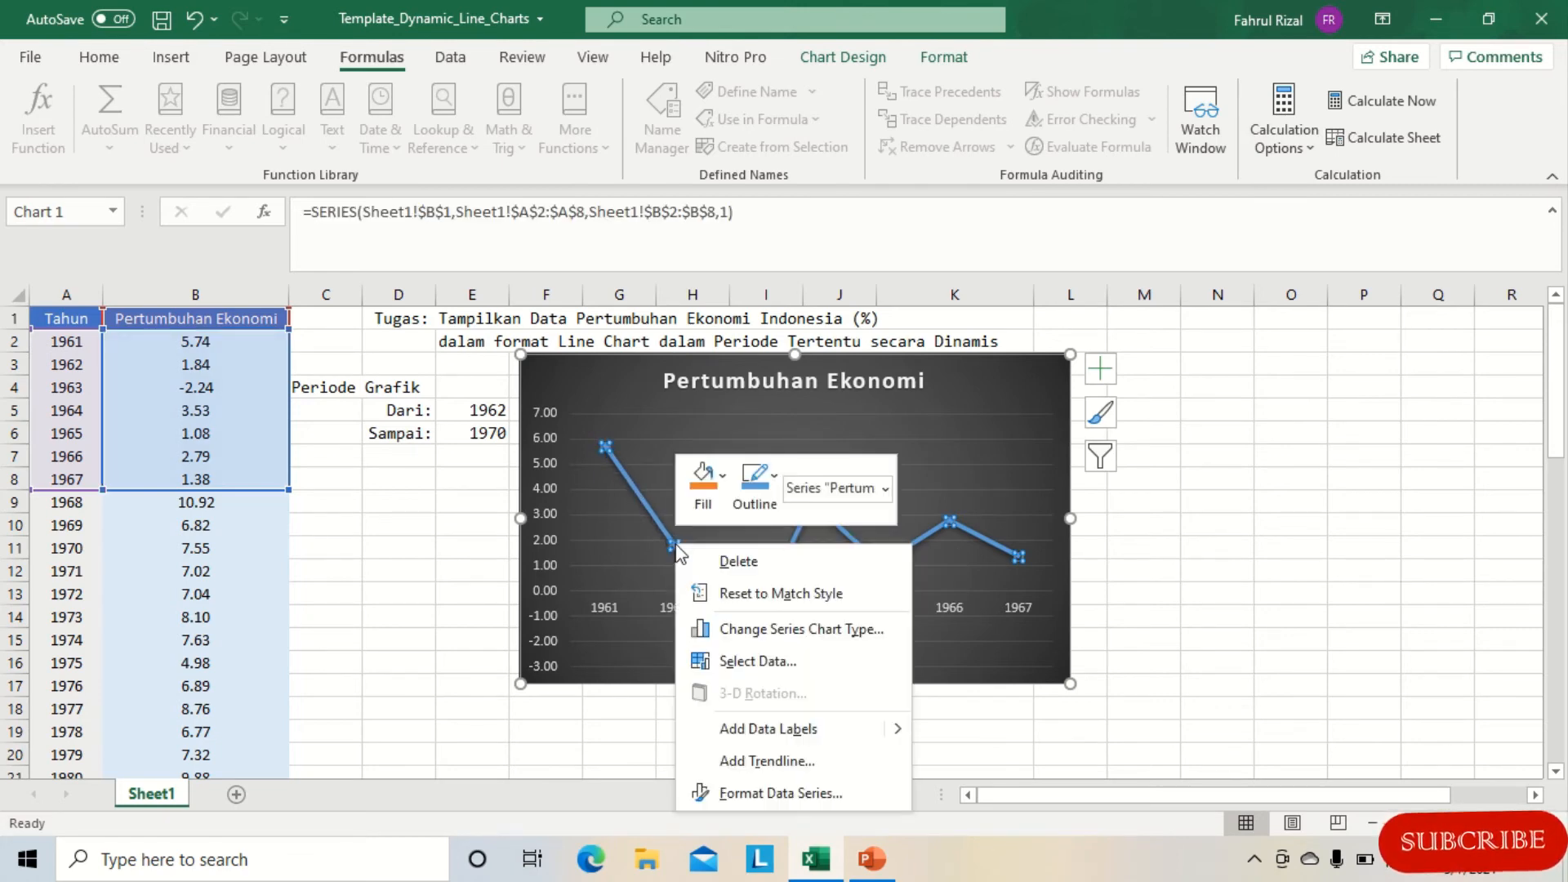
click(786, 662)
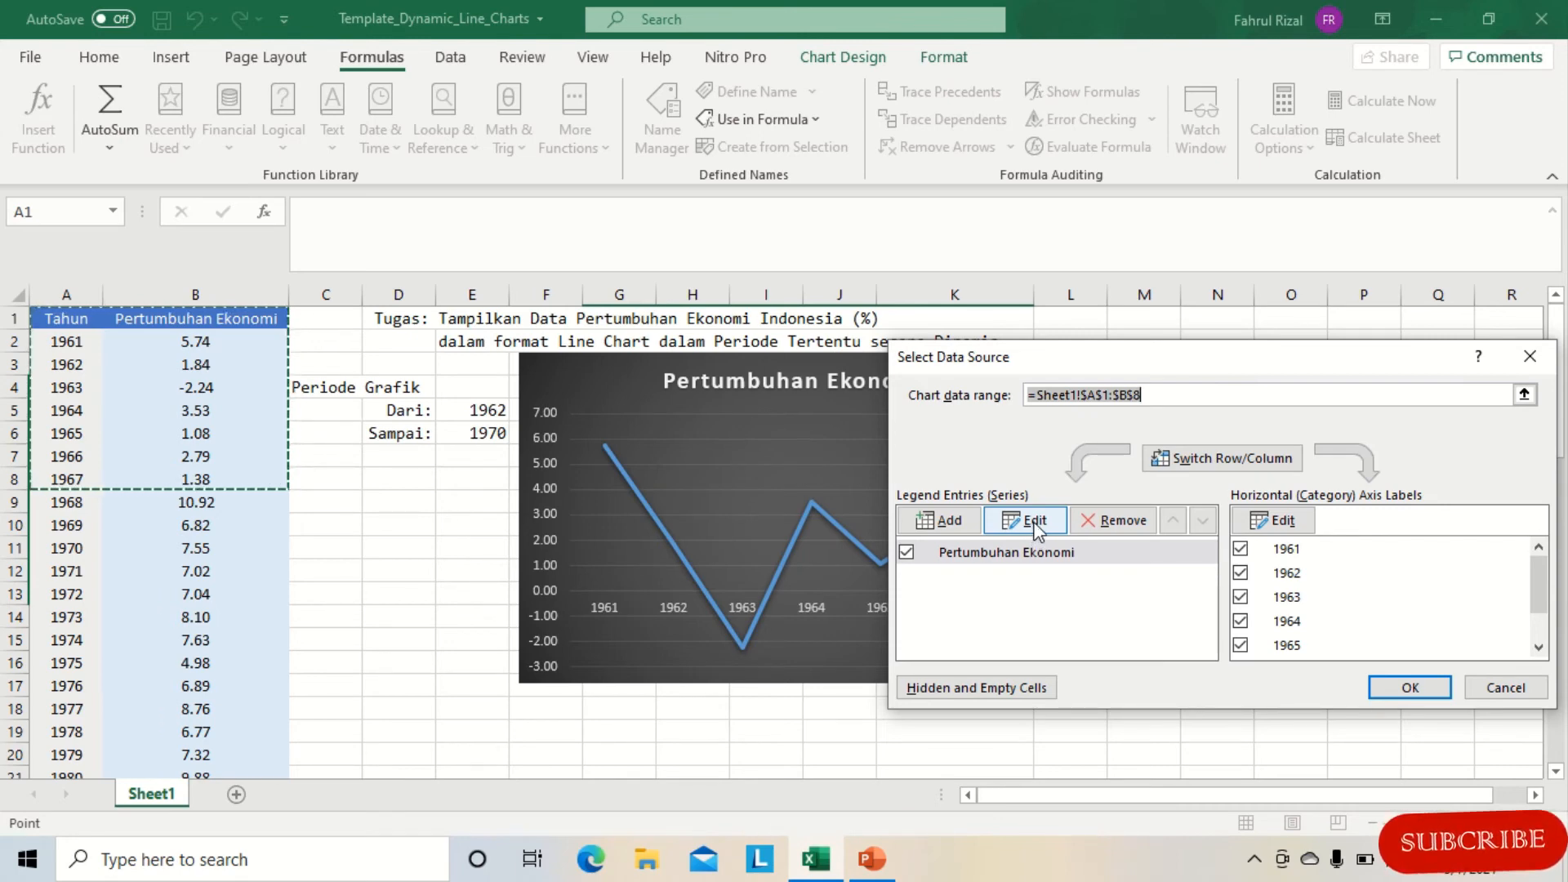
click(1281, 521)
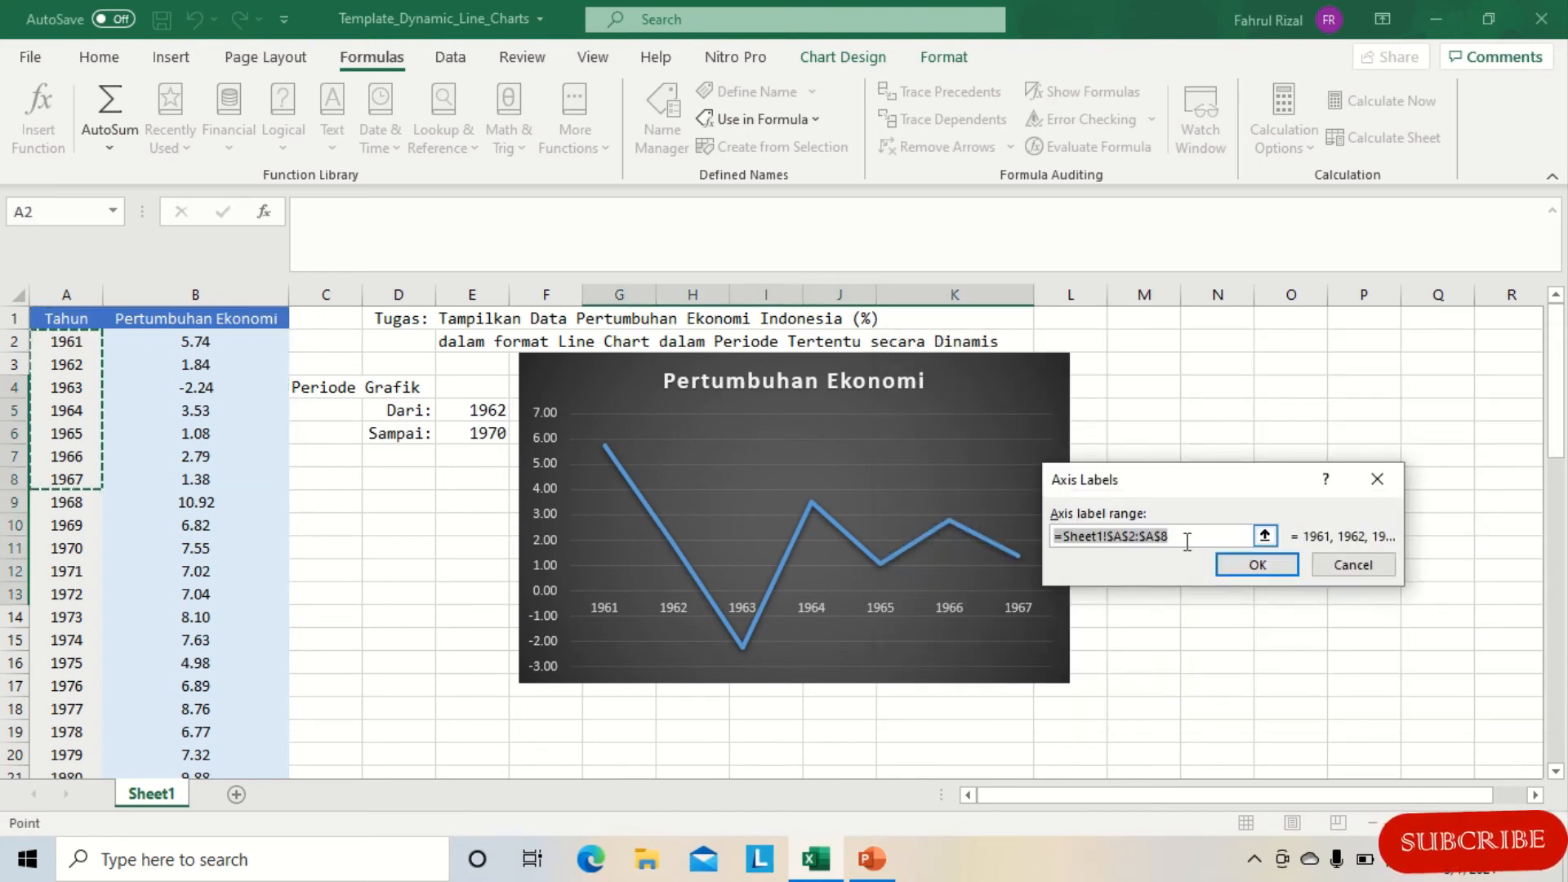
click(1186, 541)
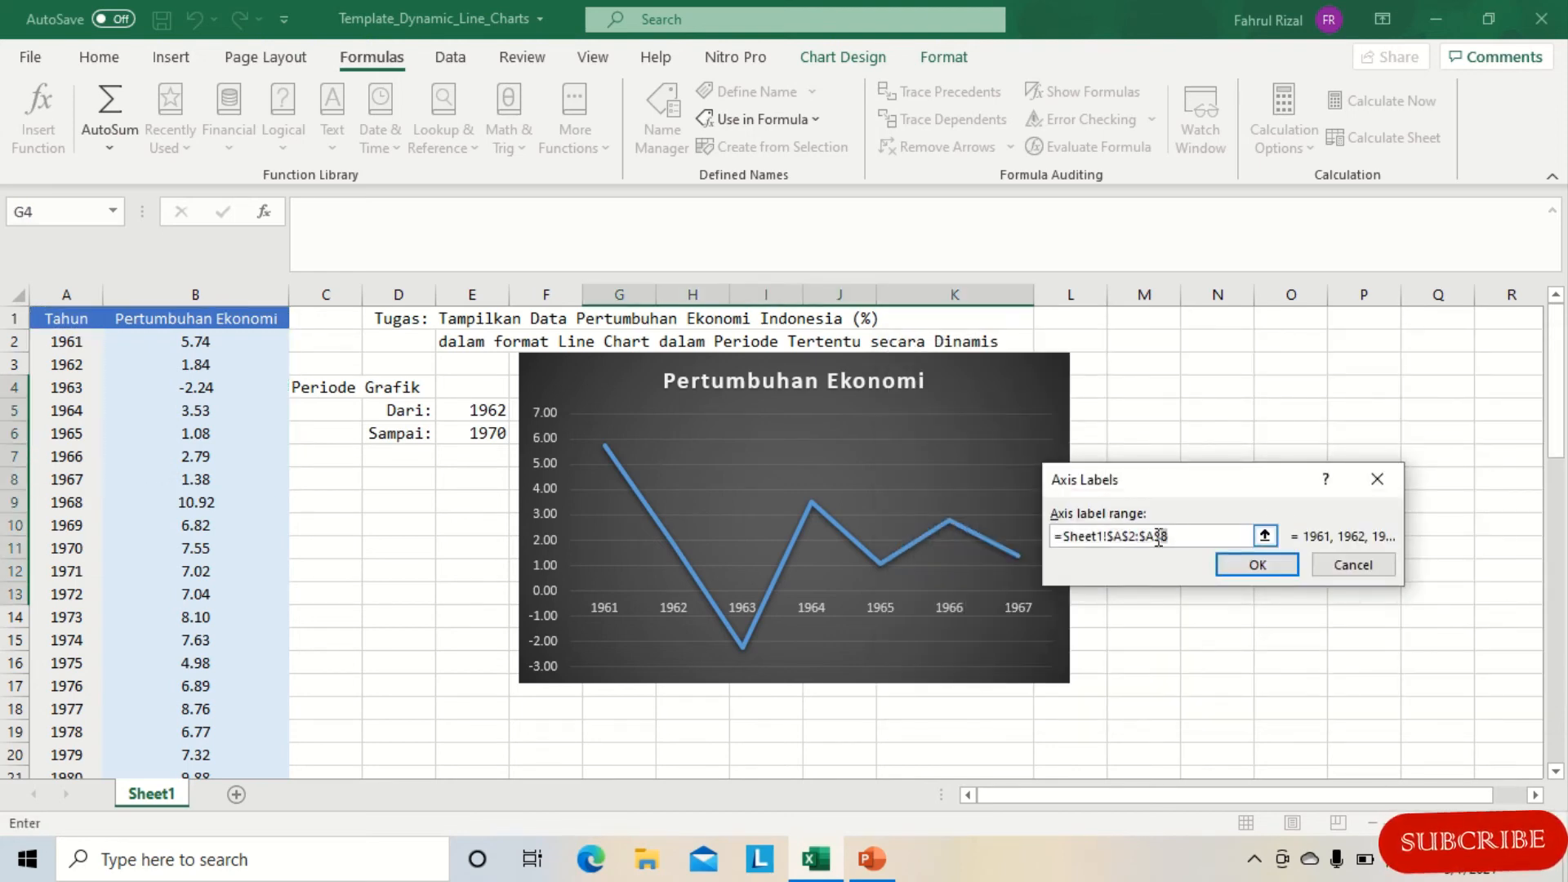
drag(1176, 537, 1107, 536)
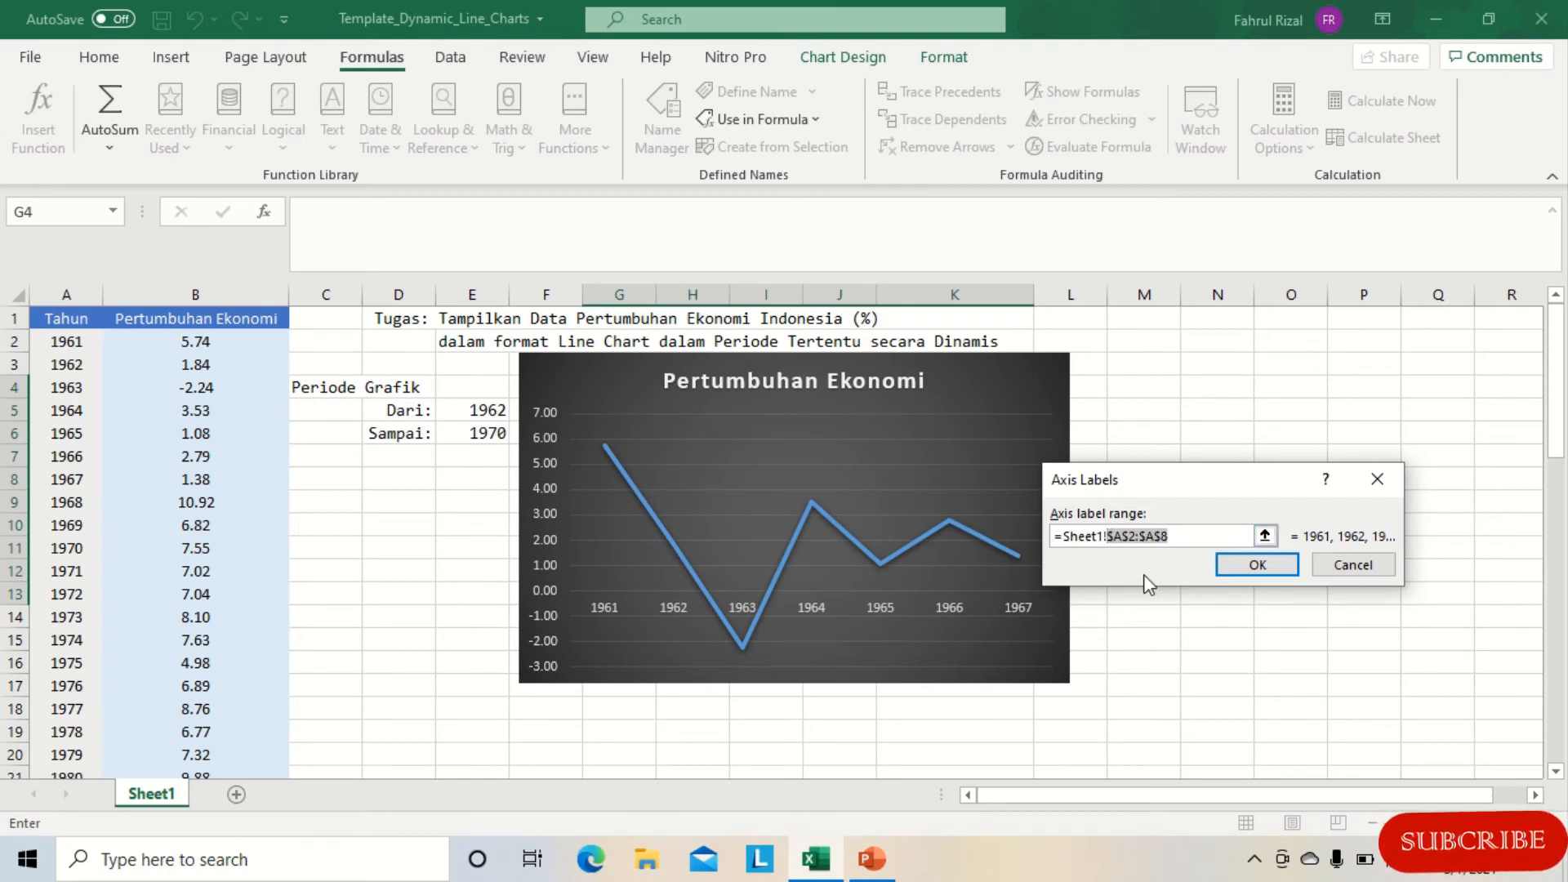
key(BackSpace)
click(1255, 566)
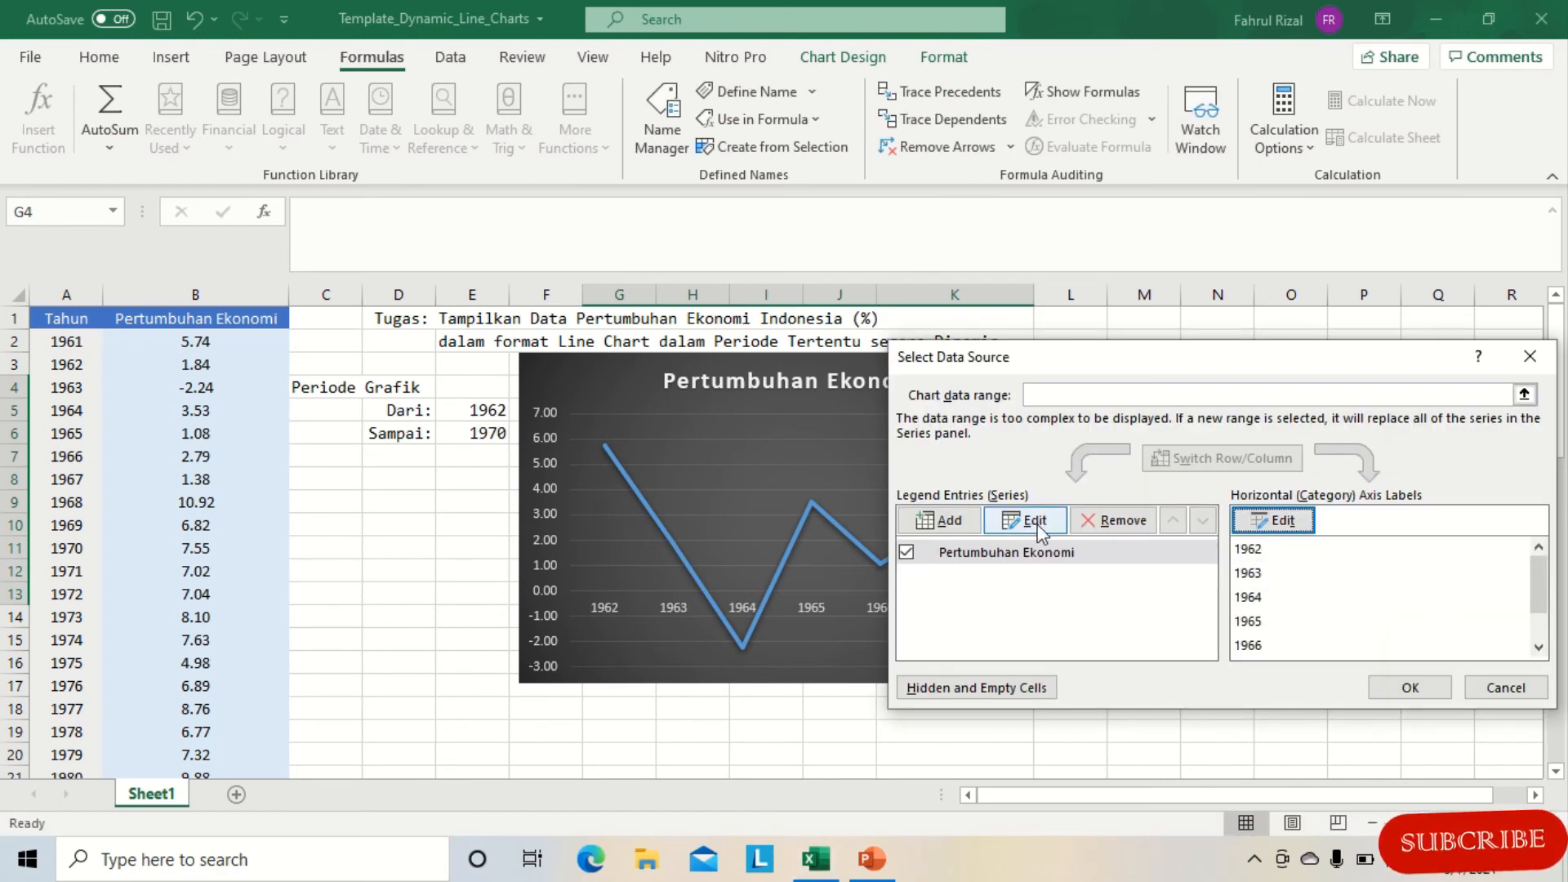
Set the values of the Pertumbuhan Ekonomi series to =Sheet1!pertumbuhan and apply the changed chart data source
click(1029, 522)
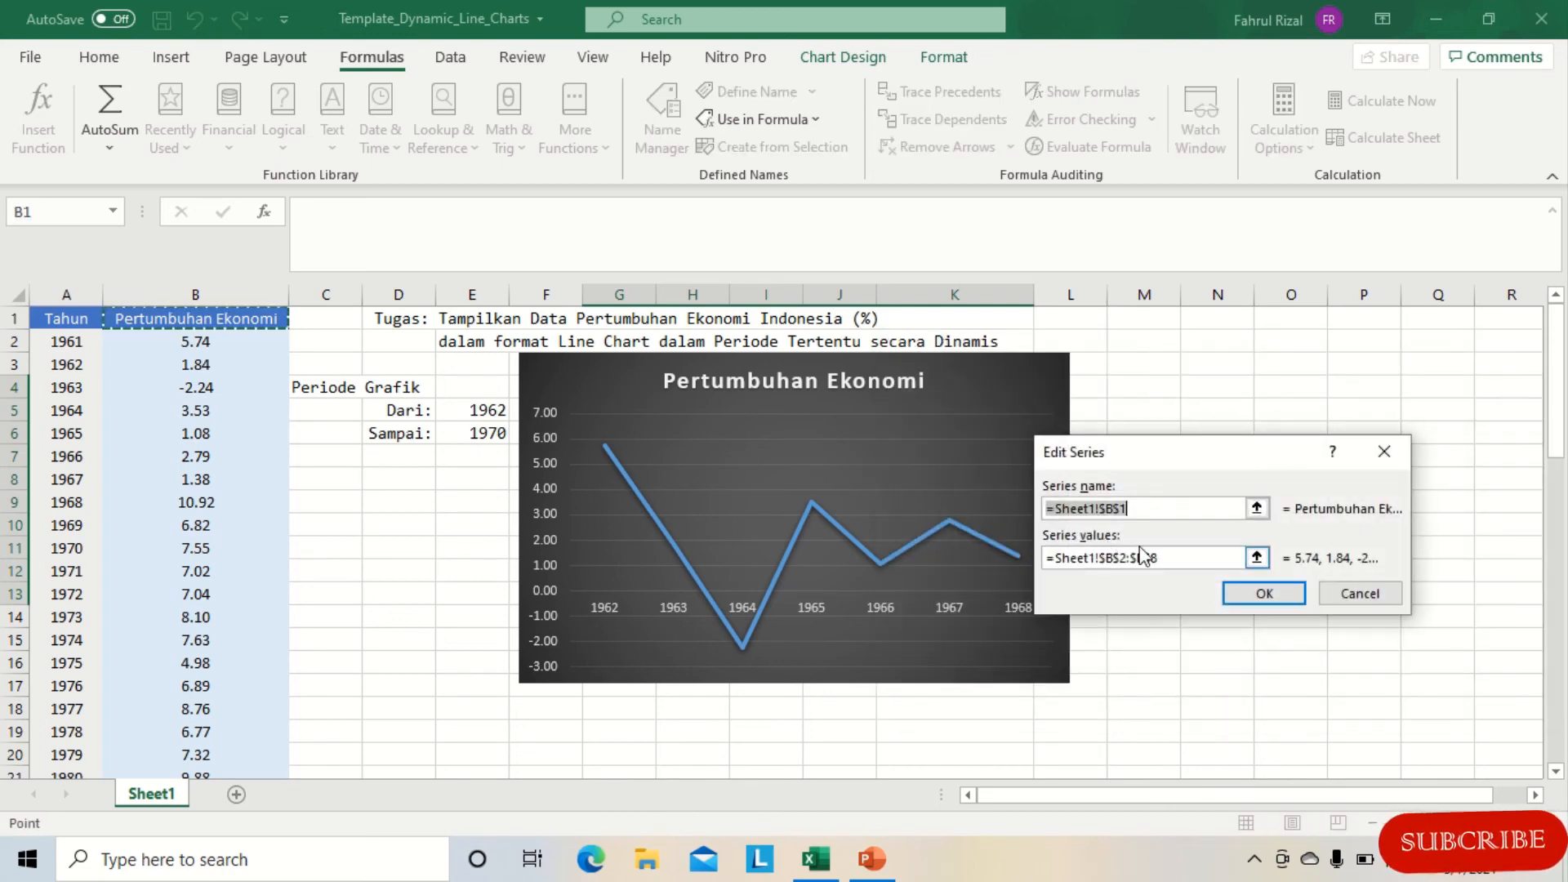
click(1181, 558)
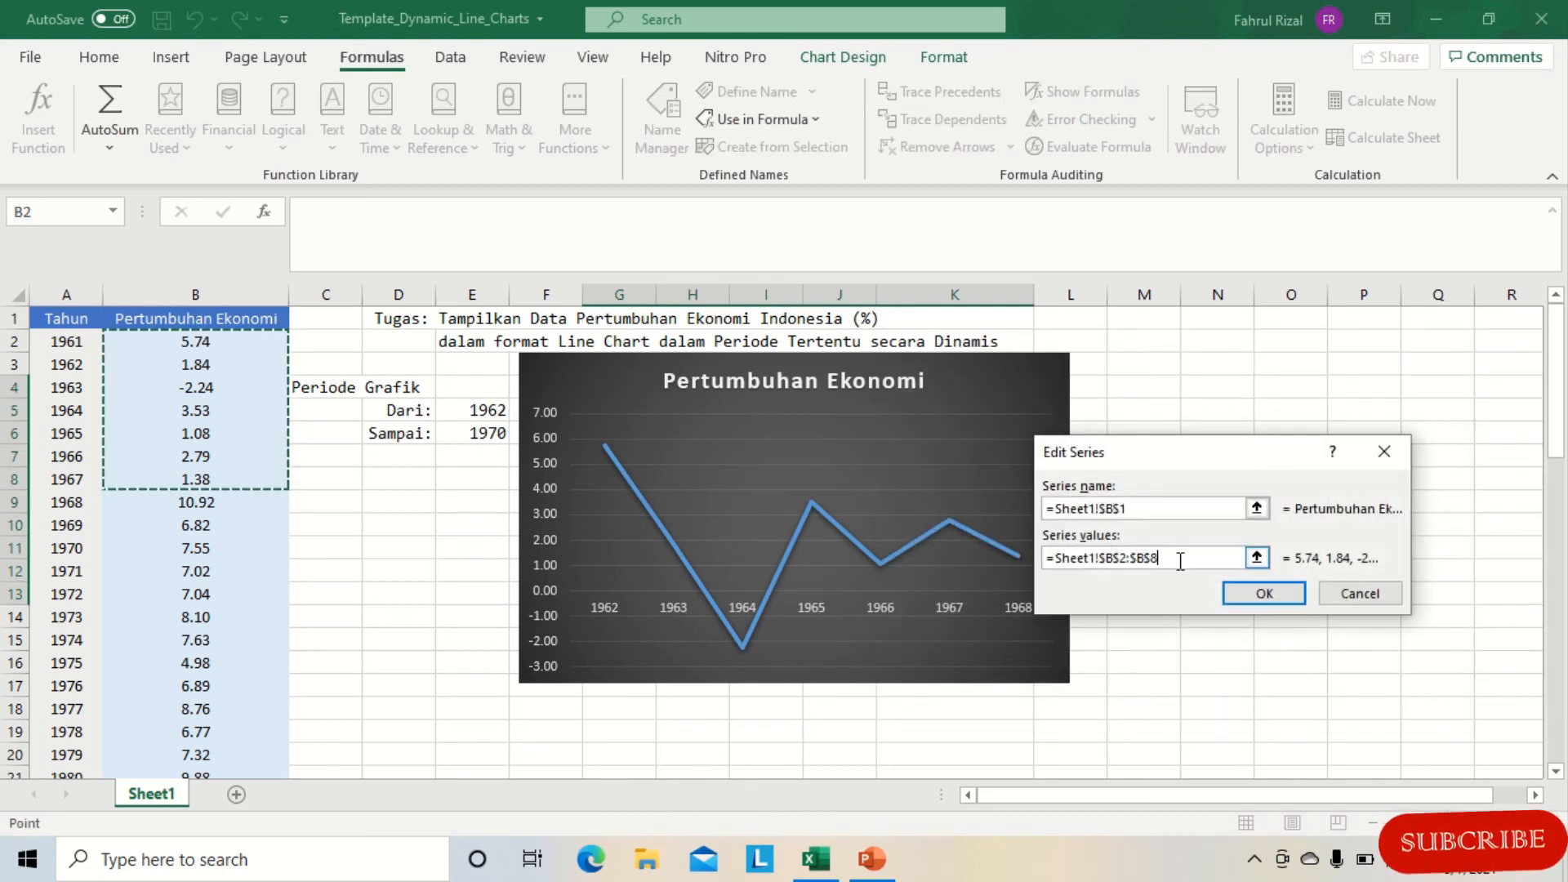
drag(1180, 558, 1098, 557)
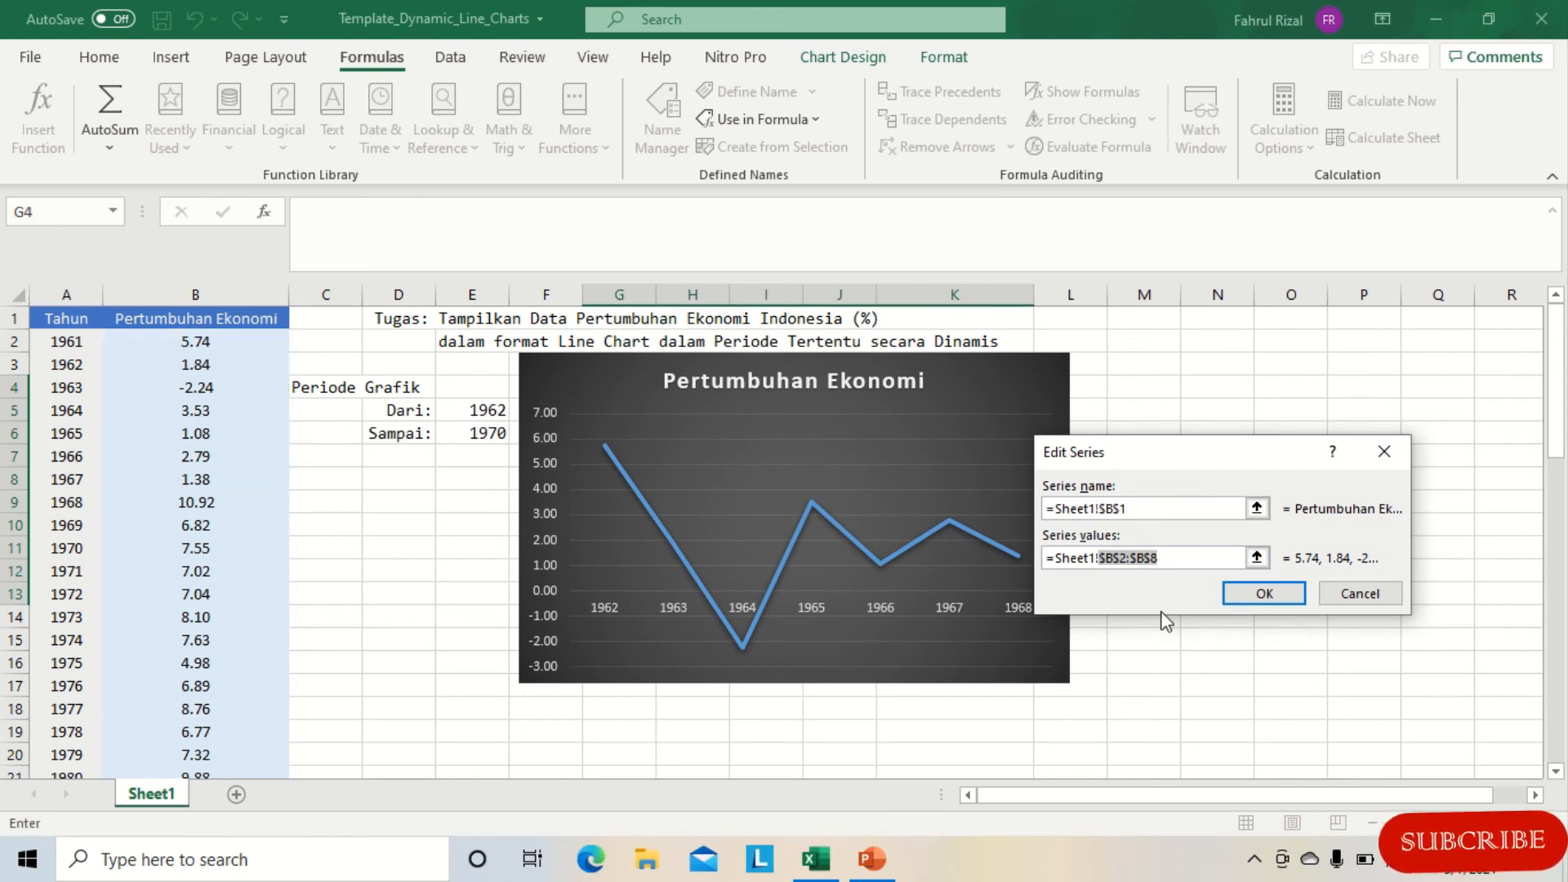
text(P)
key(BackSpace)
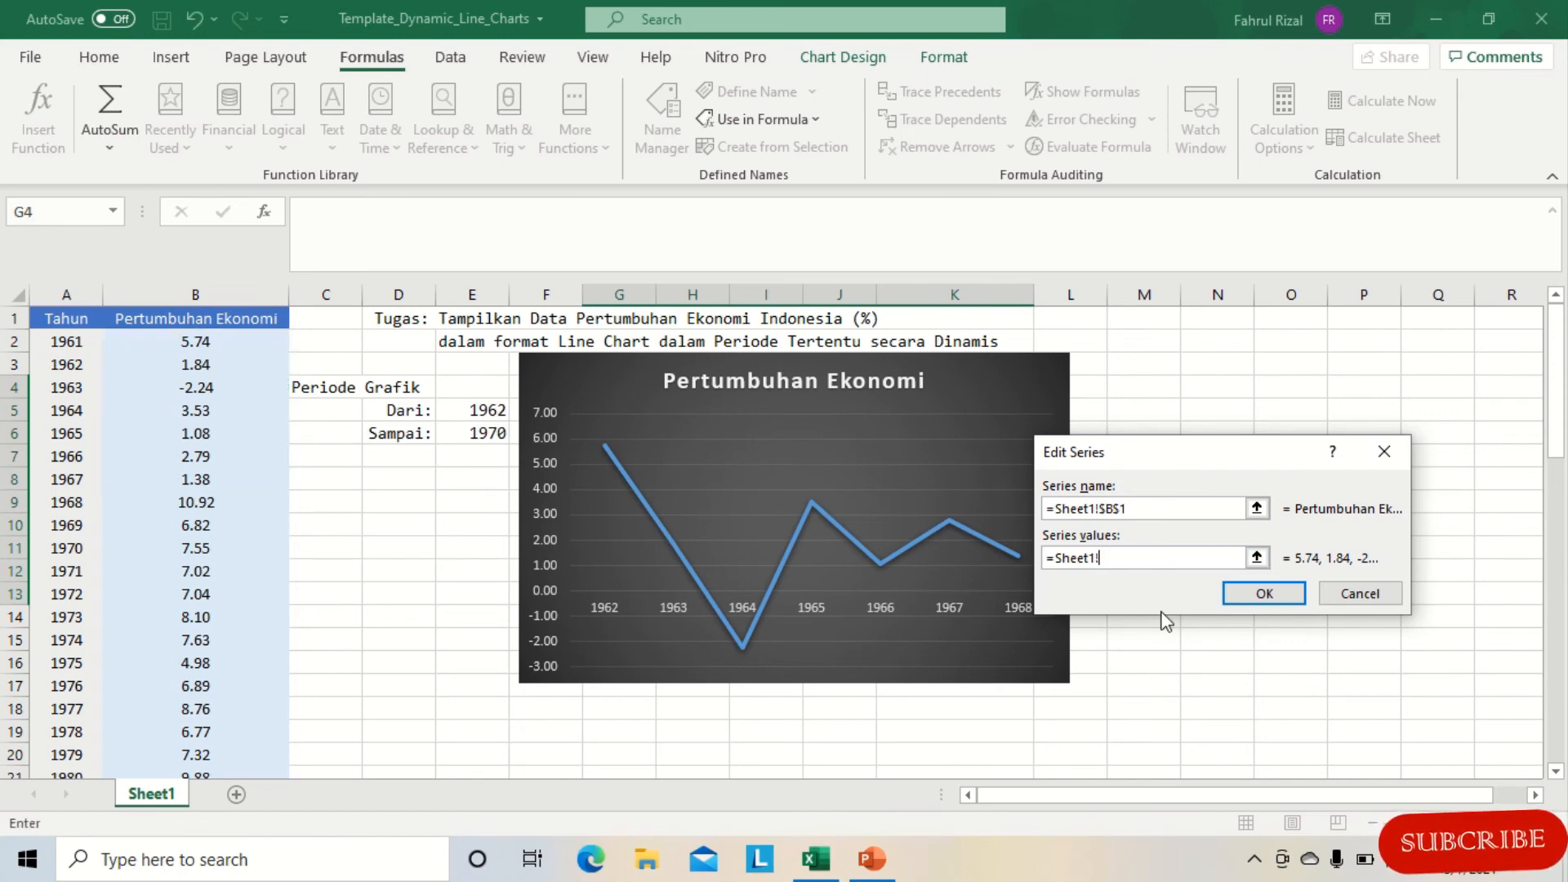
text(peertum)
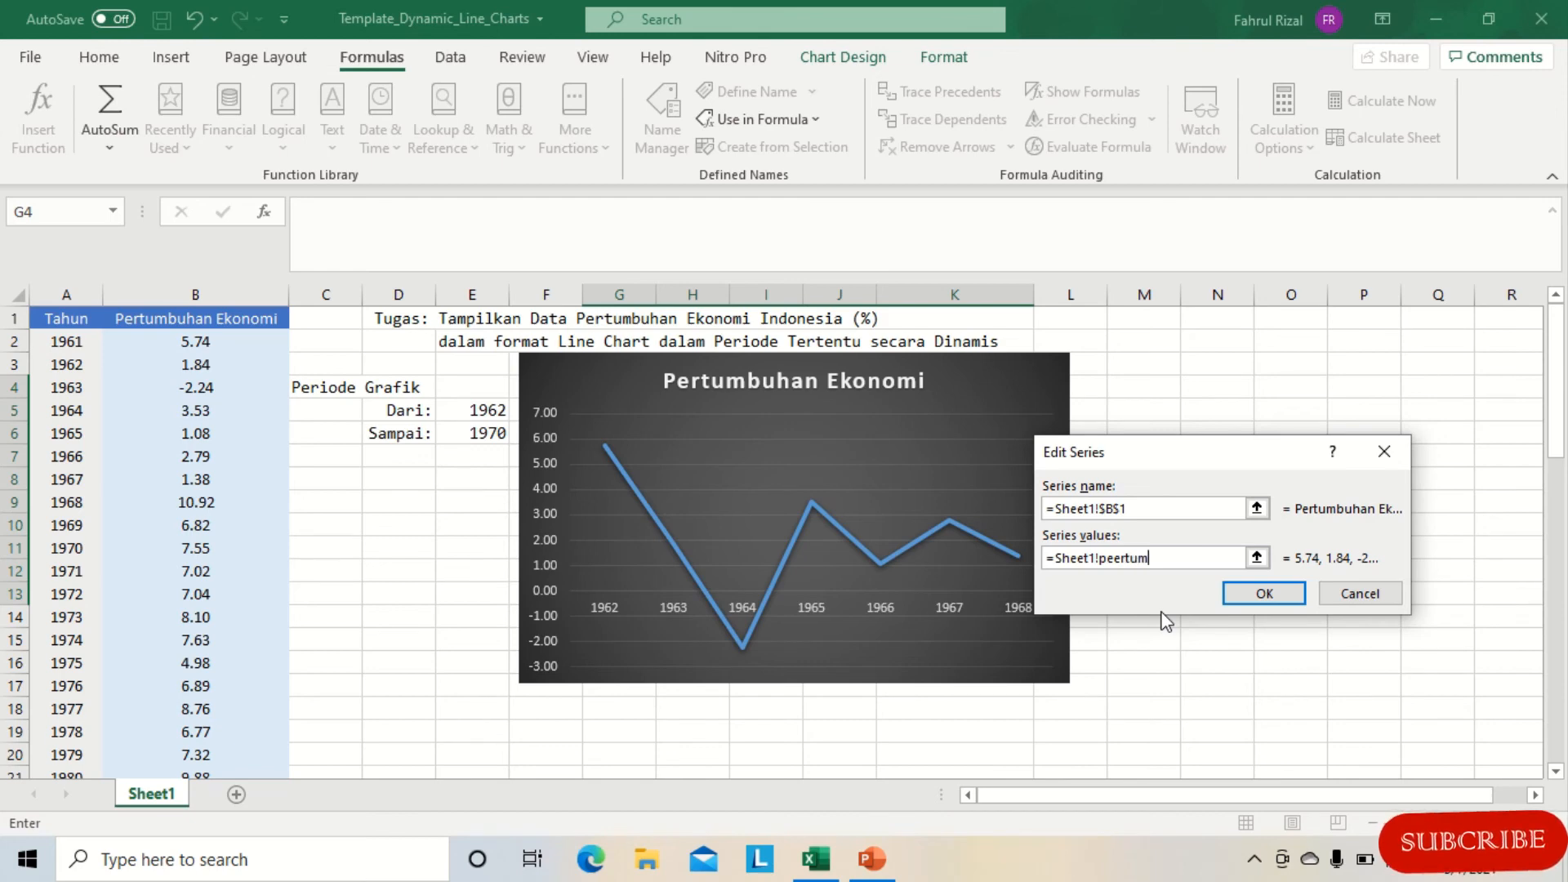
key(BackSpace)
key(BackSpace)
key(BackSpace)
key(BackSpace)
text(rtumbuhan)
key(BackSpace)
key(BackSpace)
key(BackSpace)
text(han)
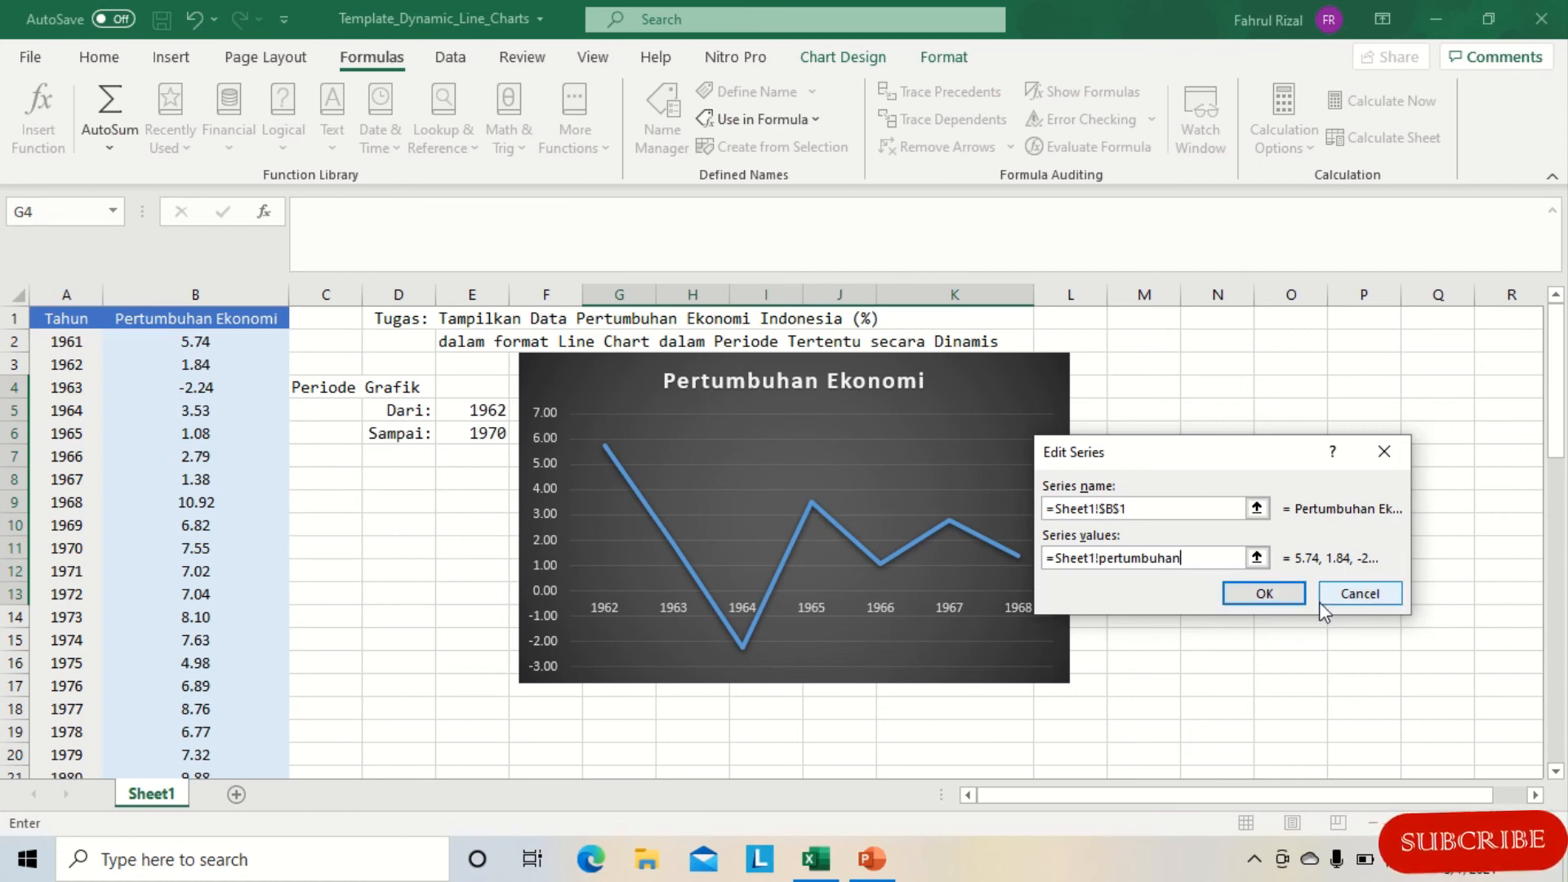
click(1264, 594)
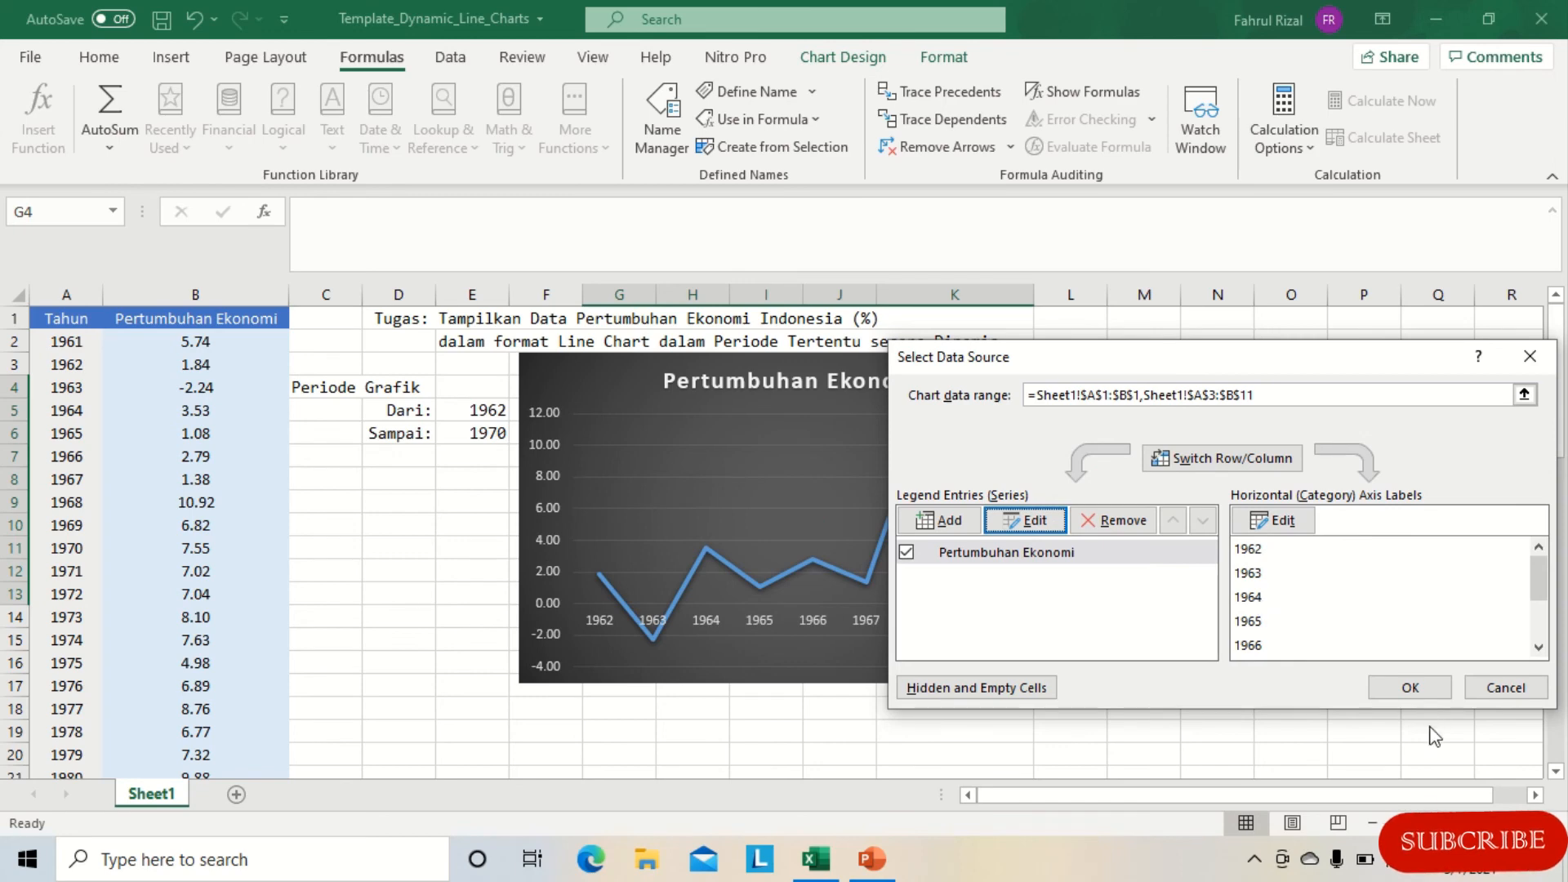
click(1419, 686)
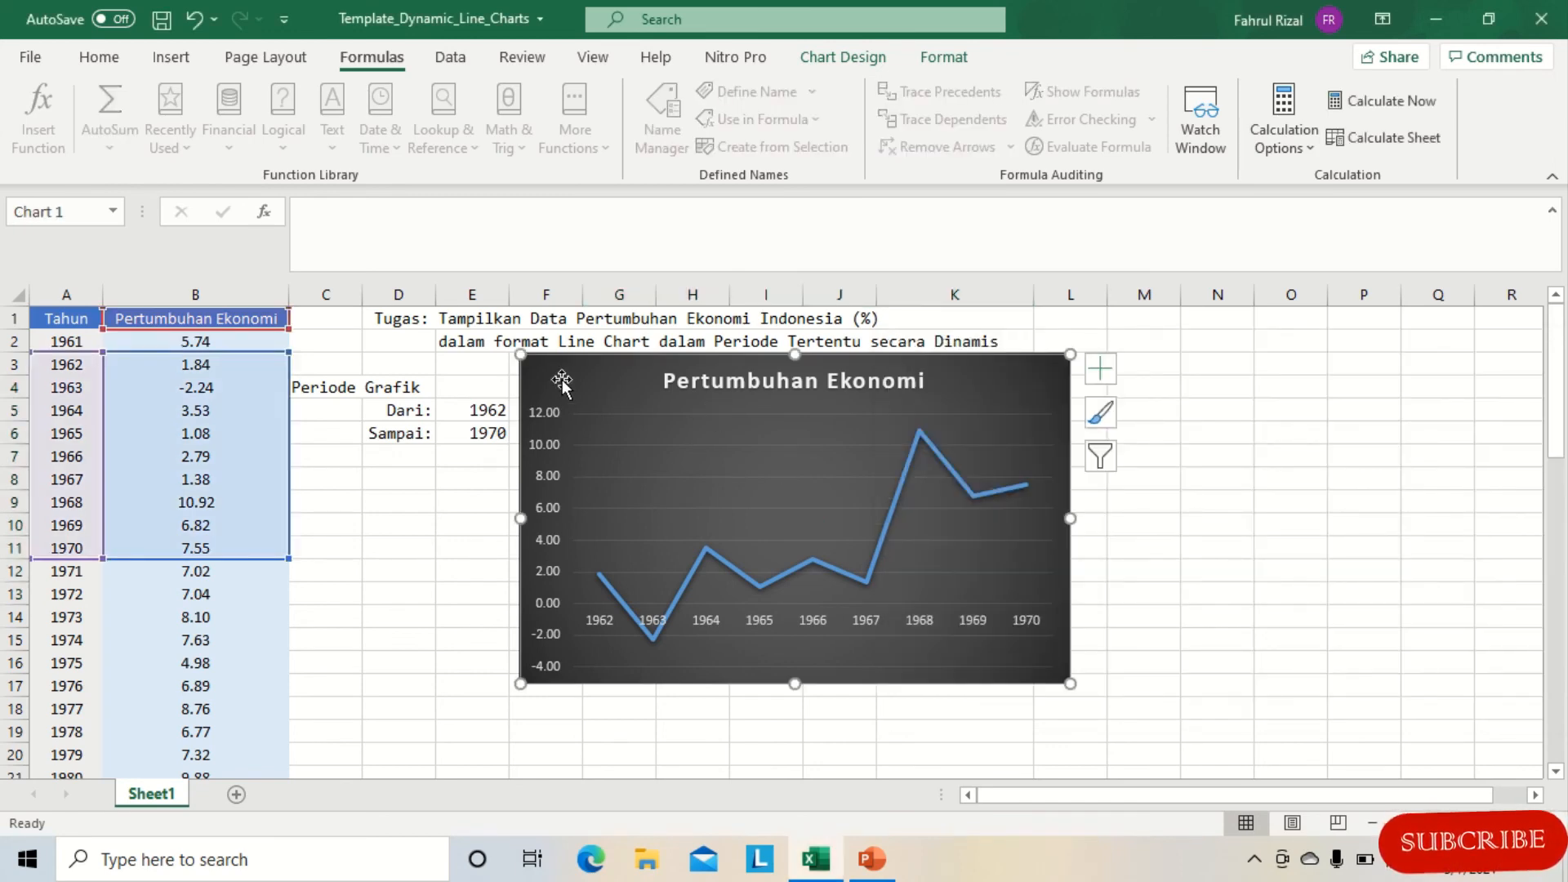
Test the dynamic chart by choosing 1977 as the Sampai year in E6
click(489, 437)
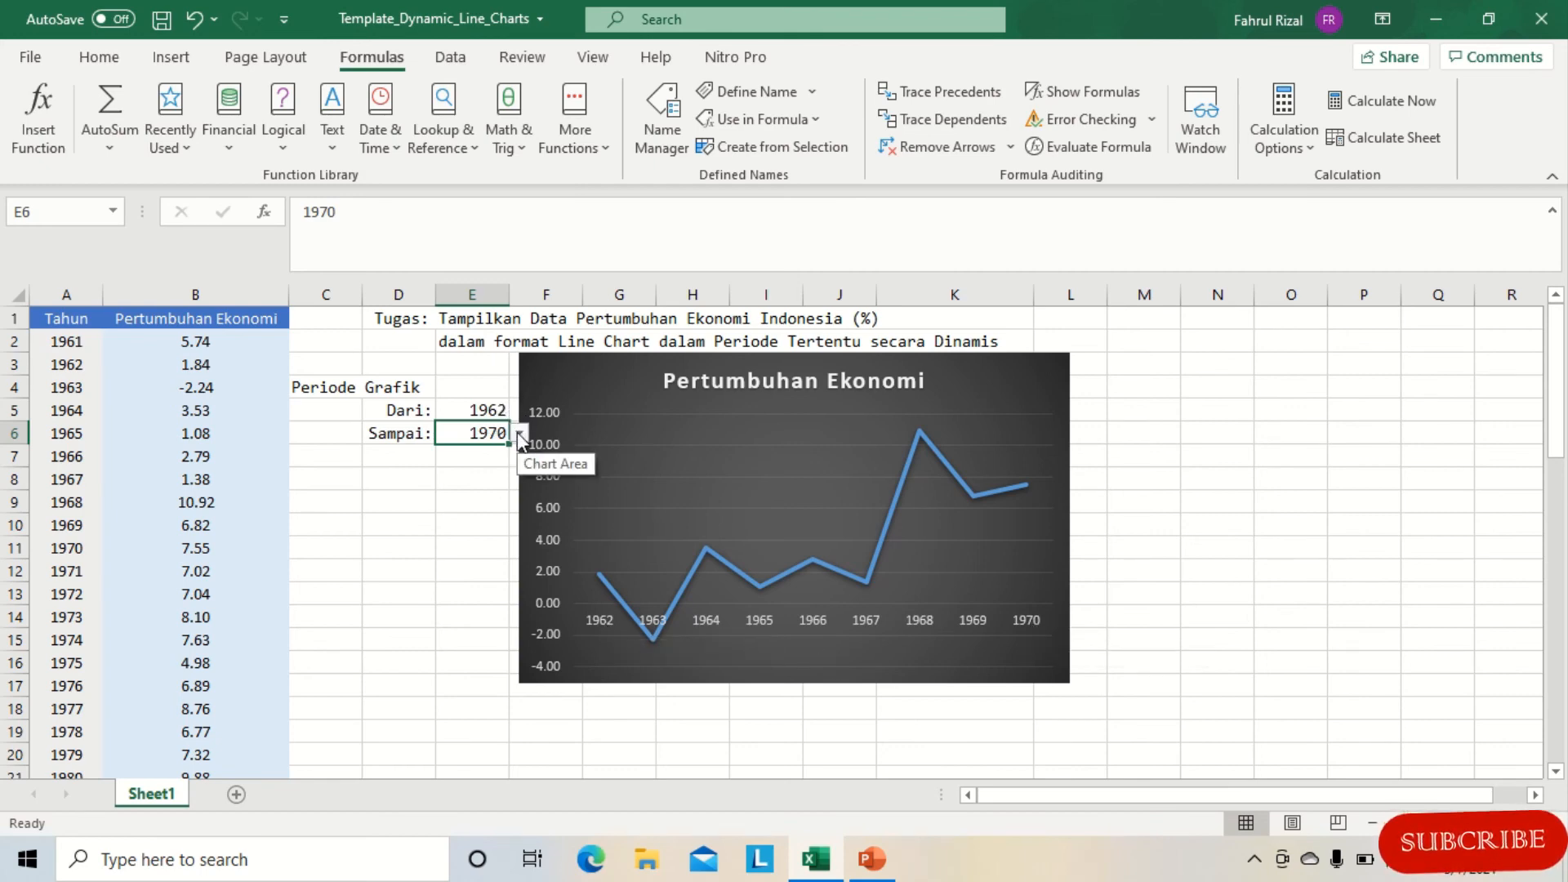
scroll(490, 476, down, 1)
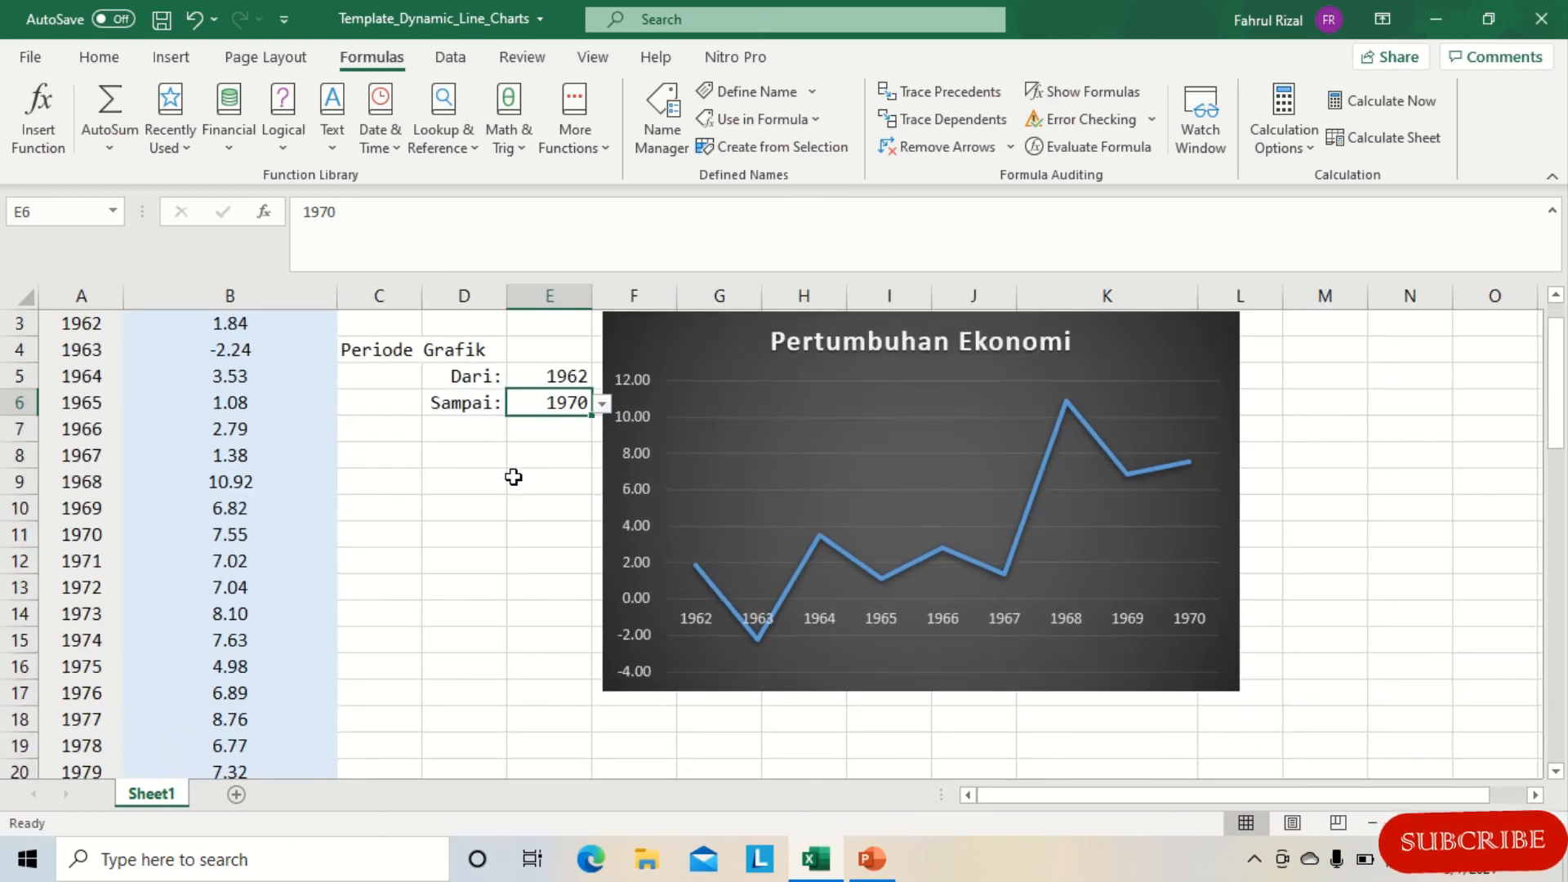
scroll(1313, 537, up, 1)
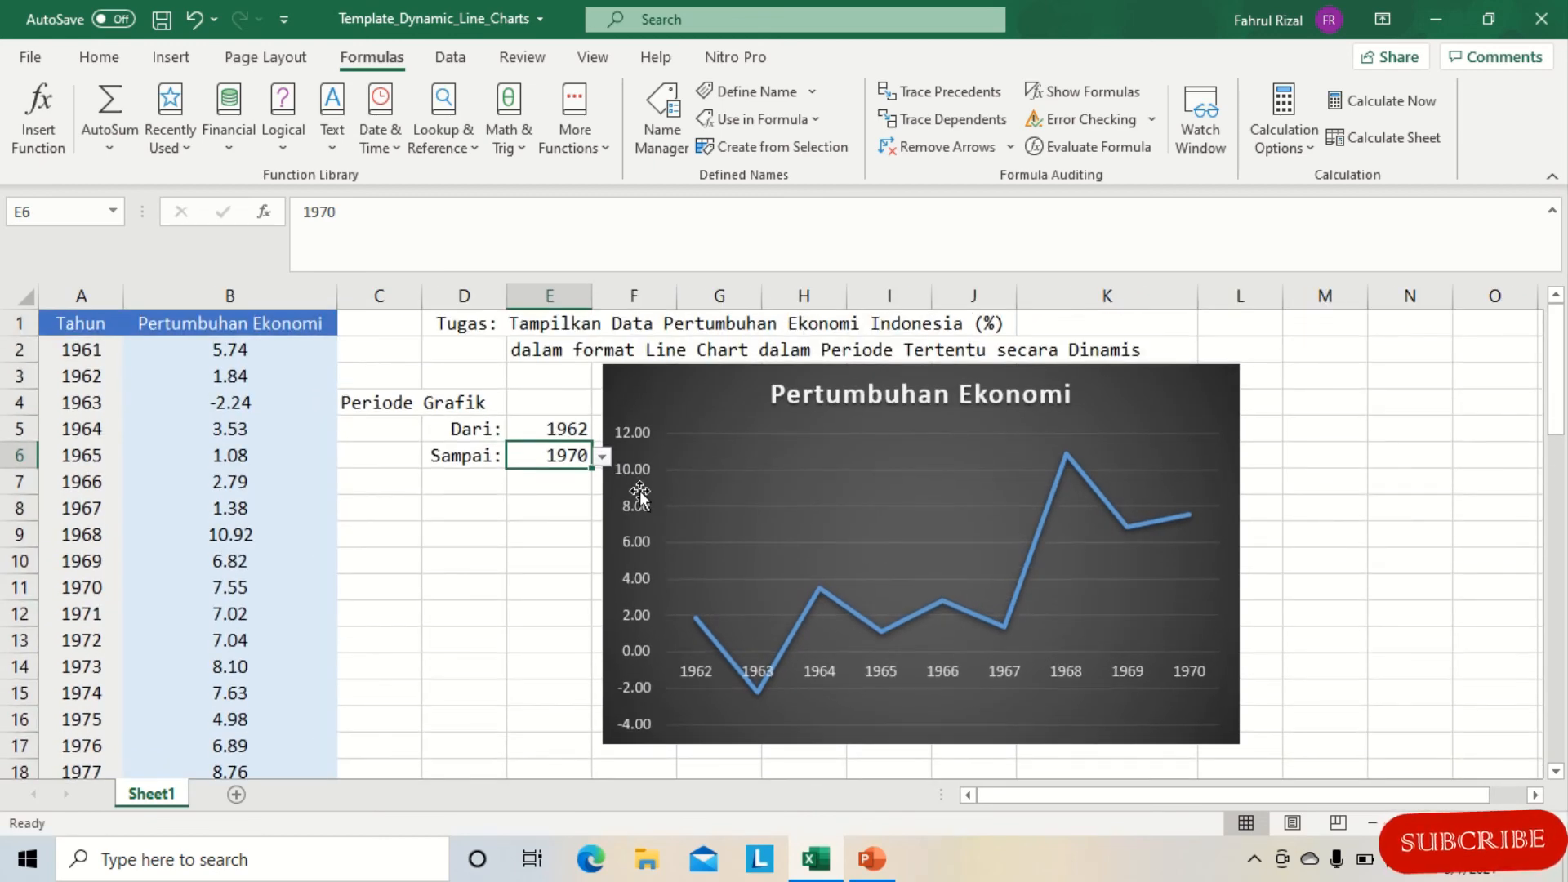
click(602, 457)
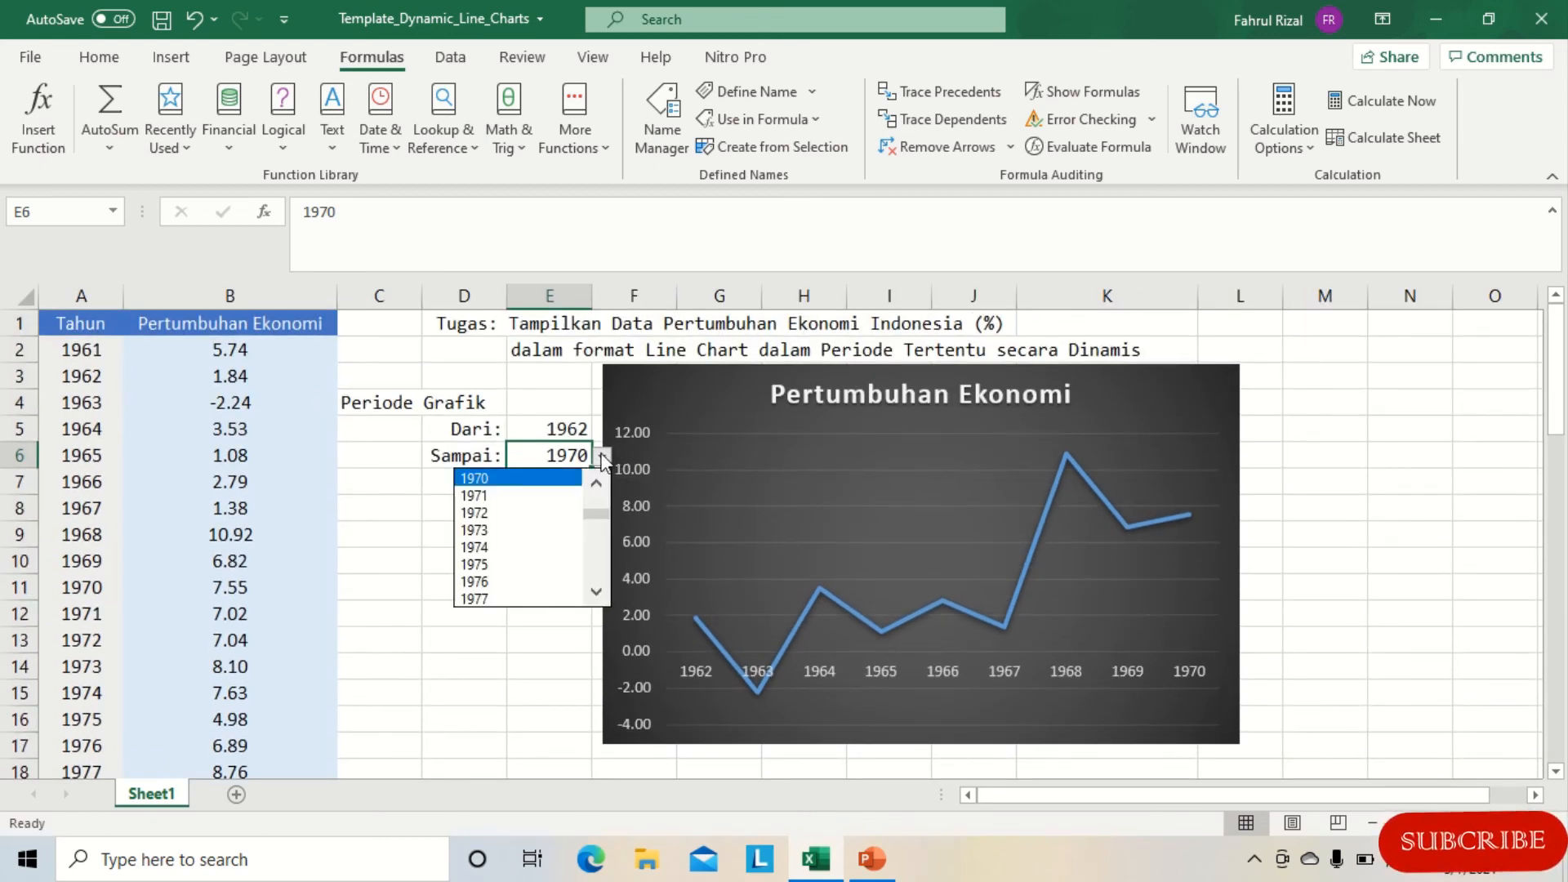
click(486, 598)
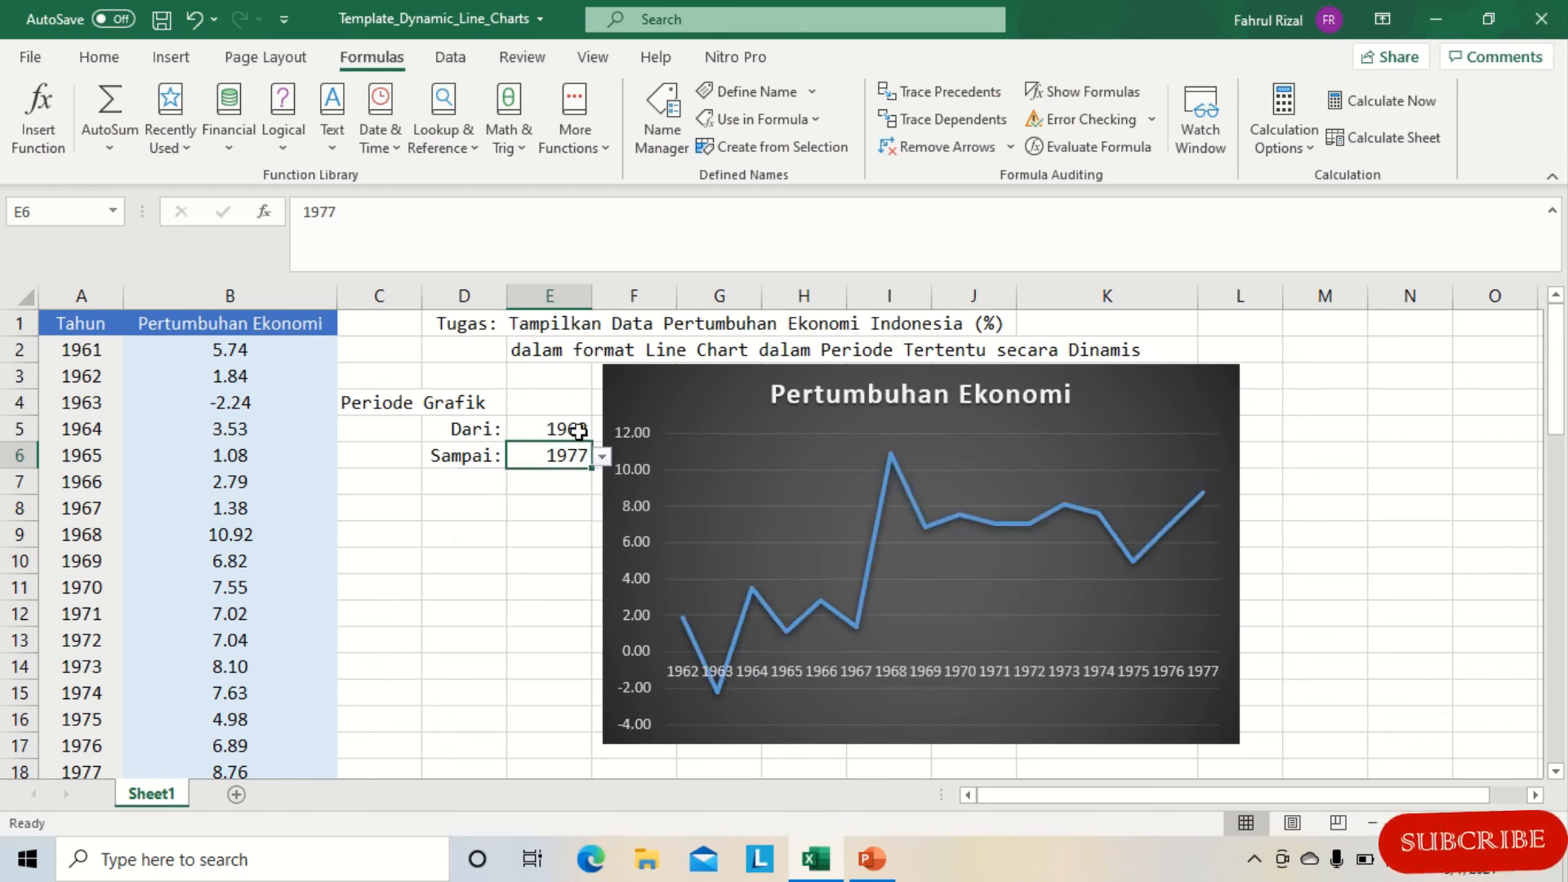
Choose 1961 as the Dari year in E5
click(584, 429)
click(602, 430)
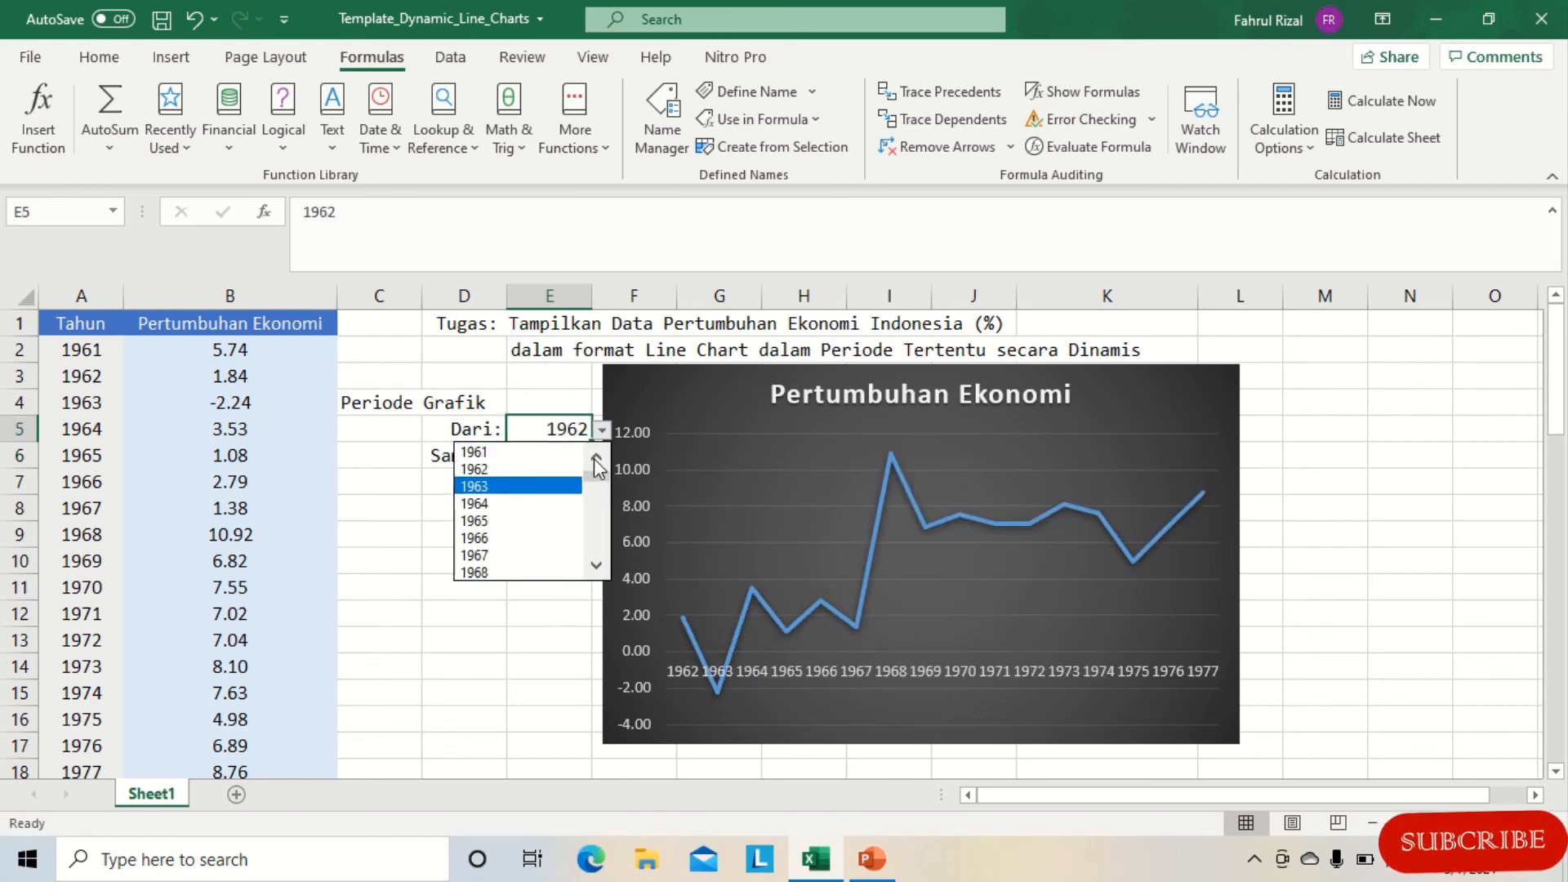
click(512, 451)
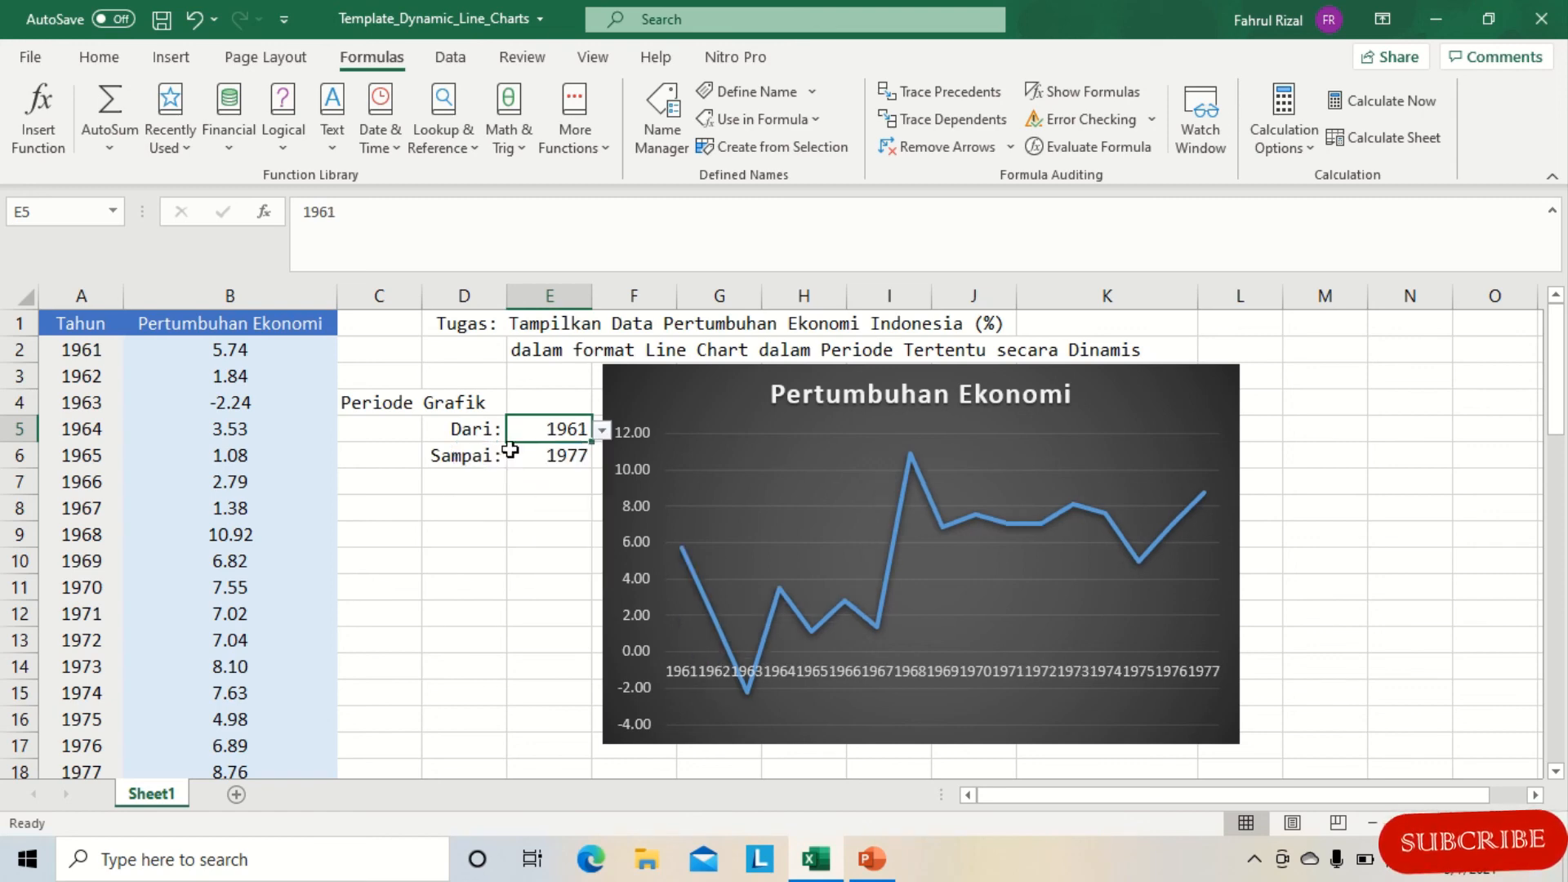
Test the dynamic chart by choosing 1987 as the Sampai year in E6
click(533, 462)
click(608, 457)
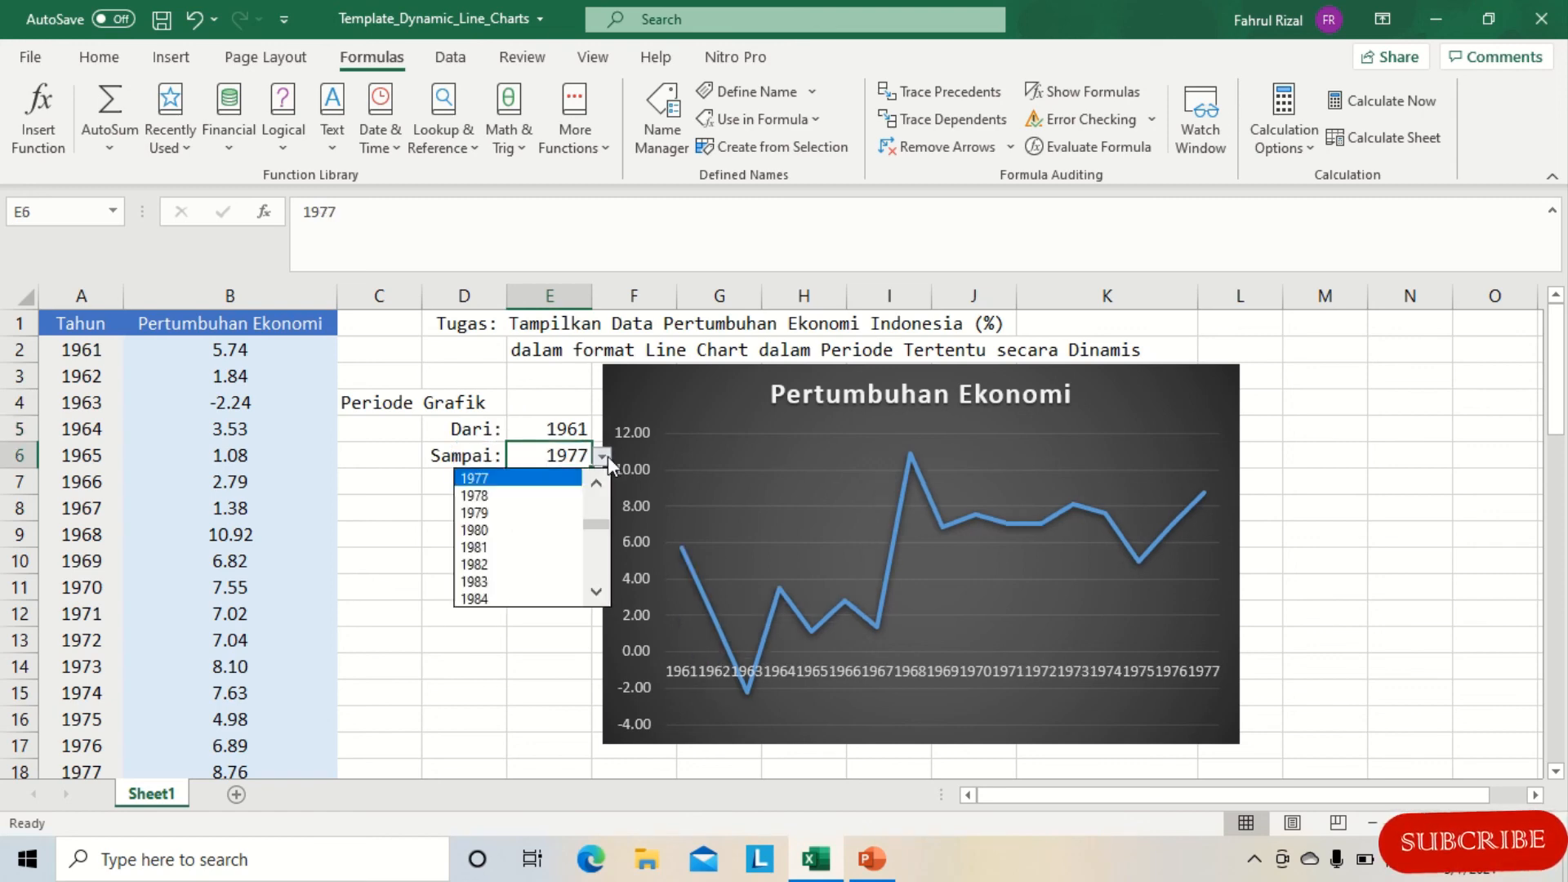
click(596, 593)
click(596, 593)
click(596, 593)
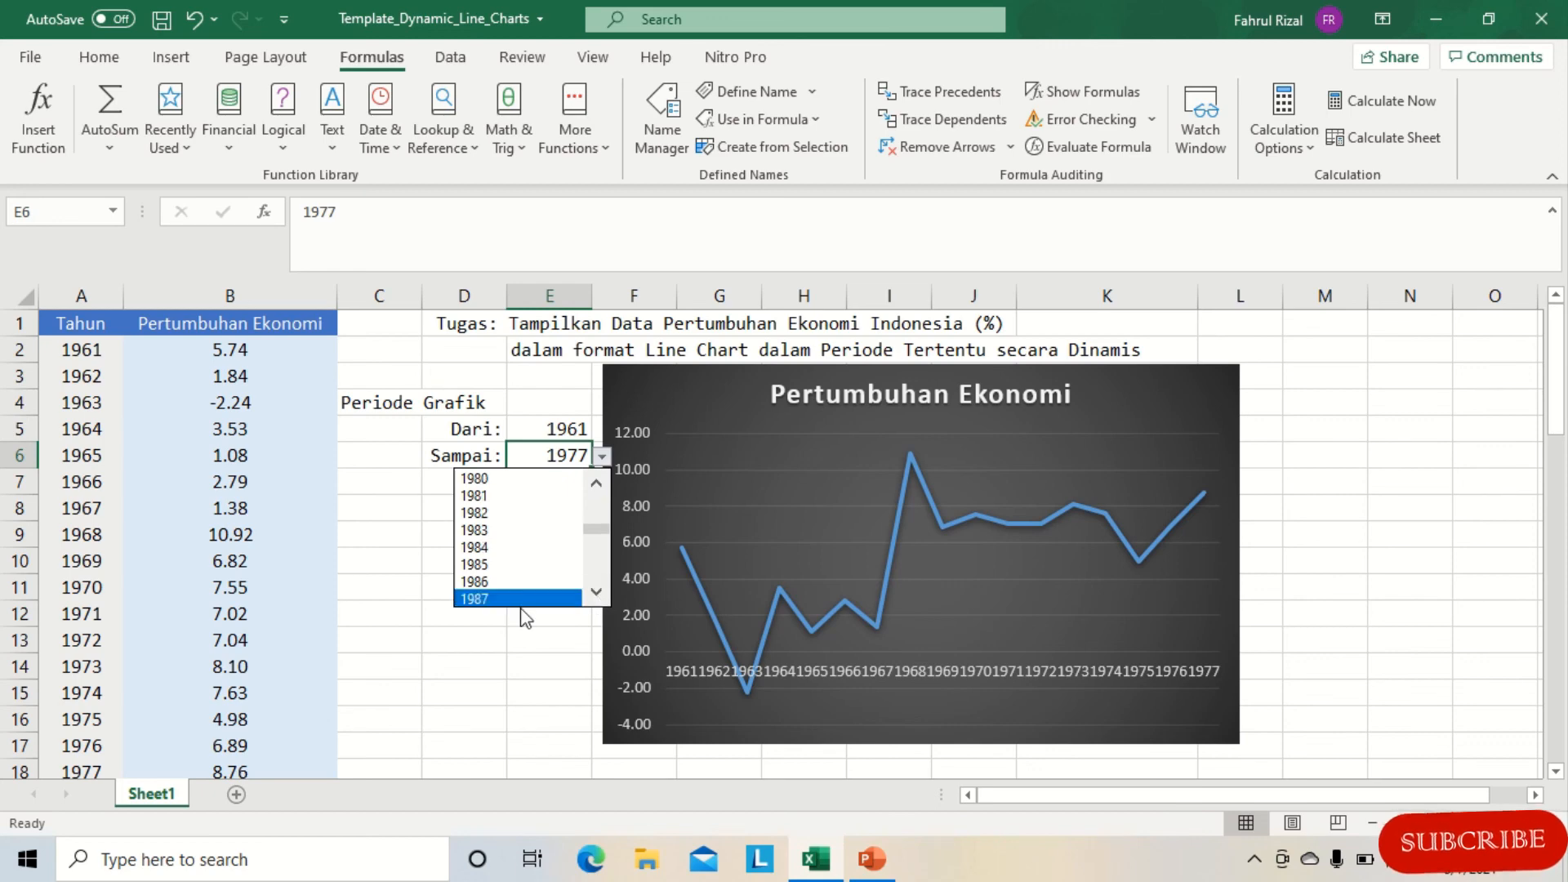
click(516, 601)
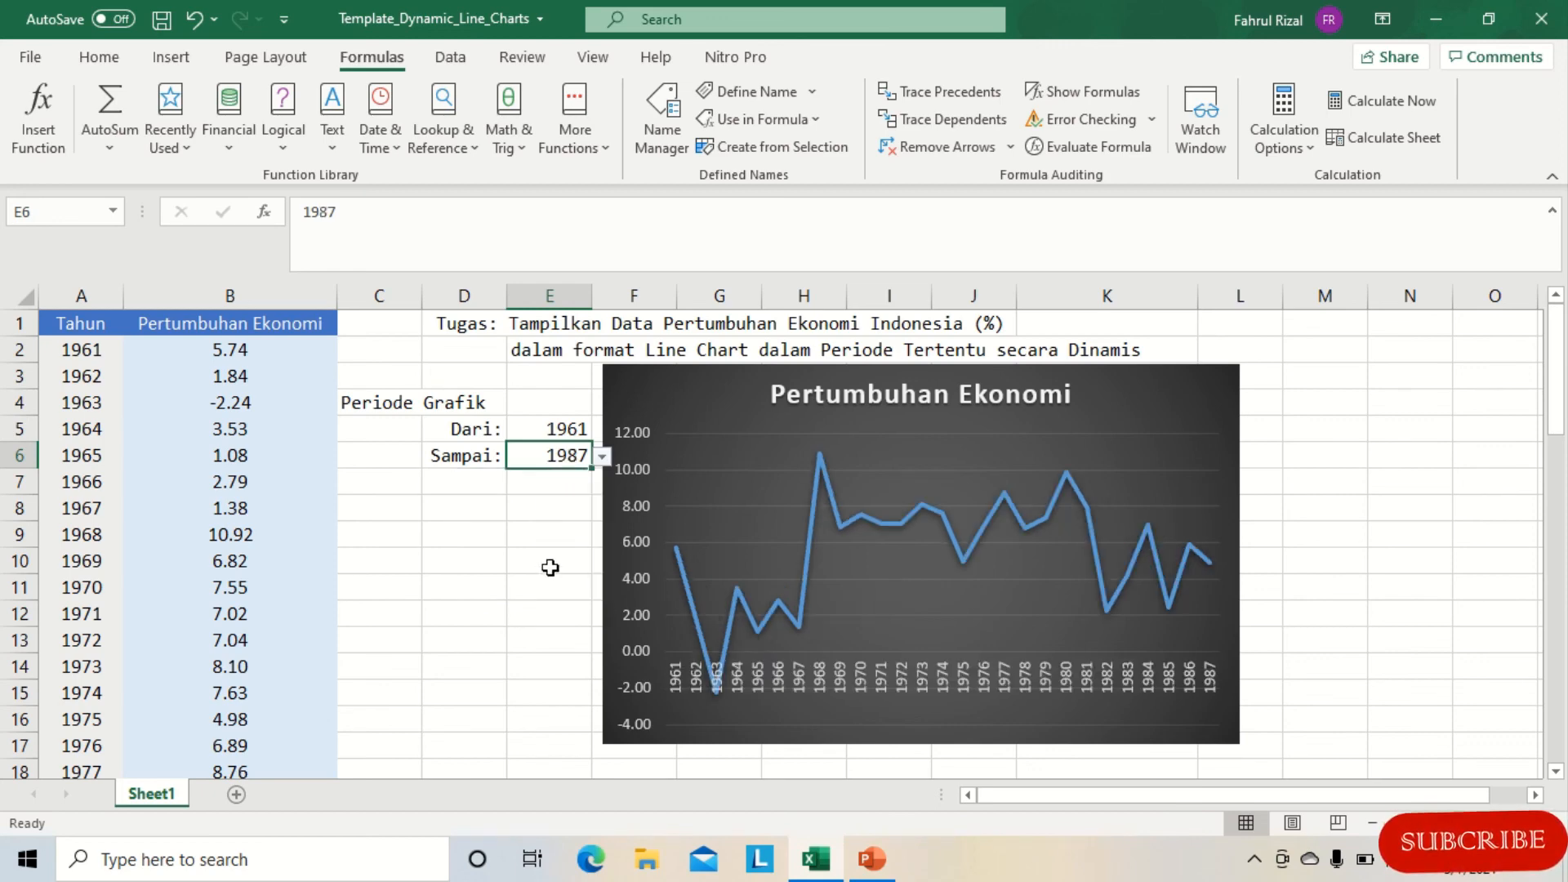
Extend the charted period by choosing 2000 as the Sampai year in E6
click(602, 457)
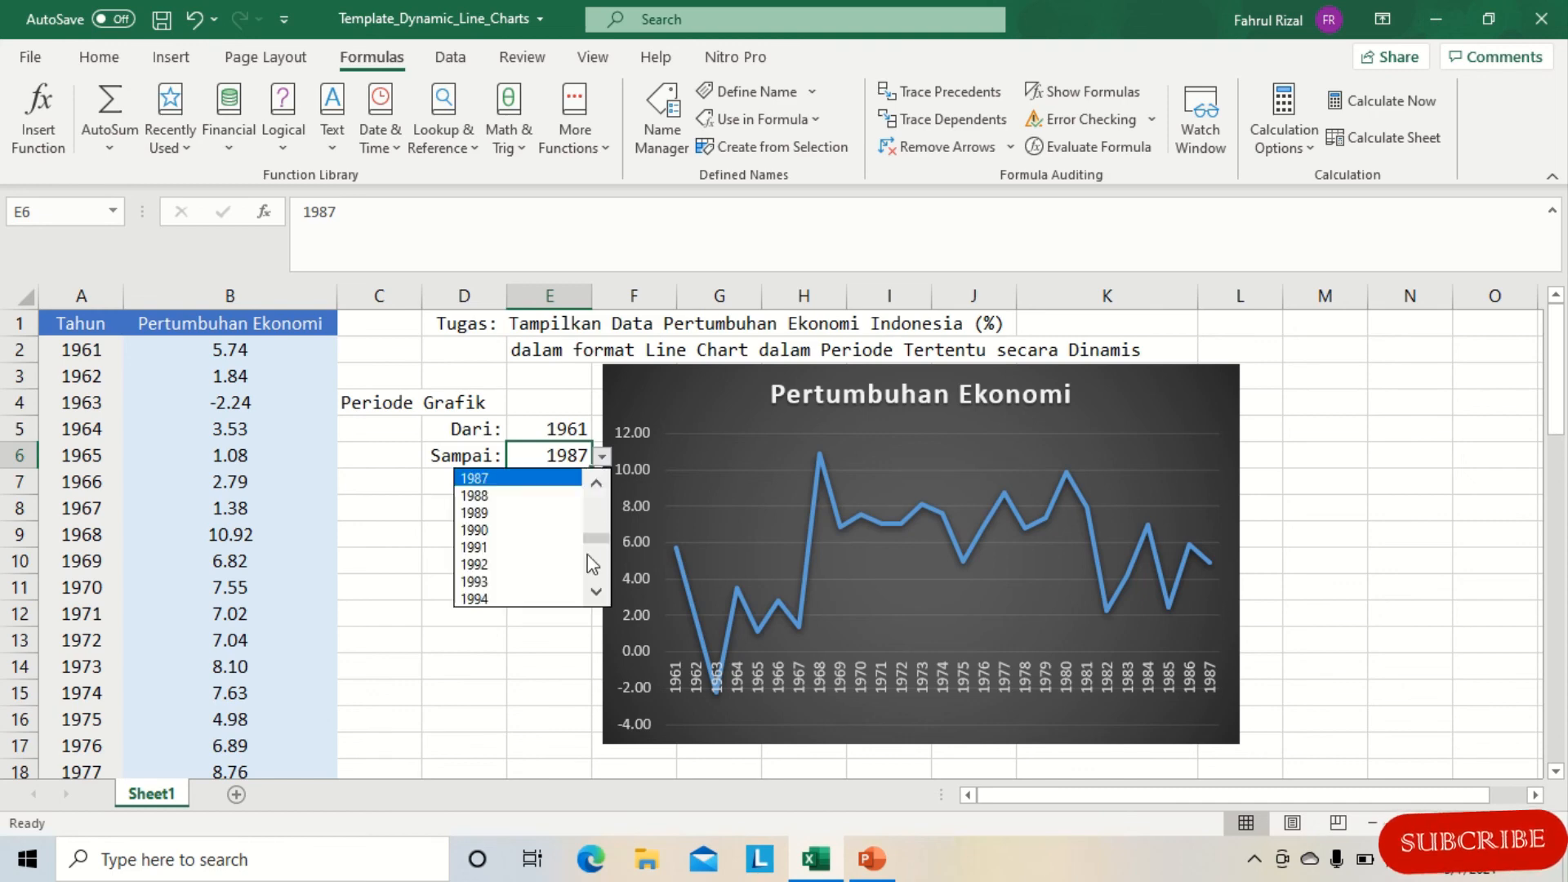
click(597, 593)
click(597, 593)
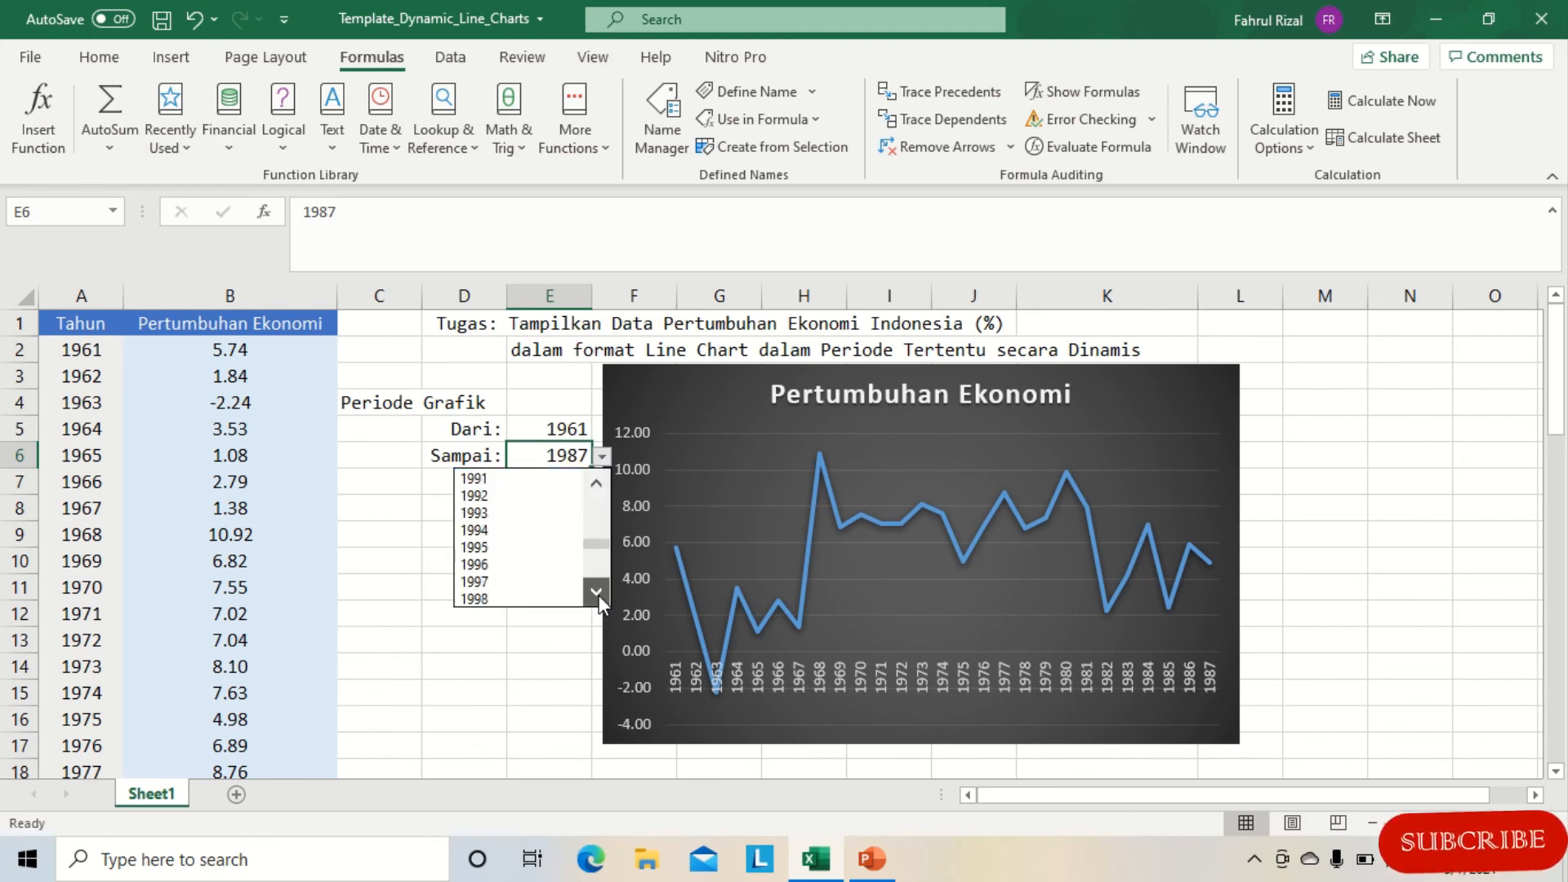
click(597, 593)
click(479, 598)
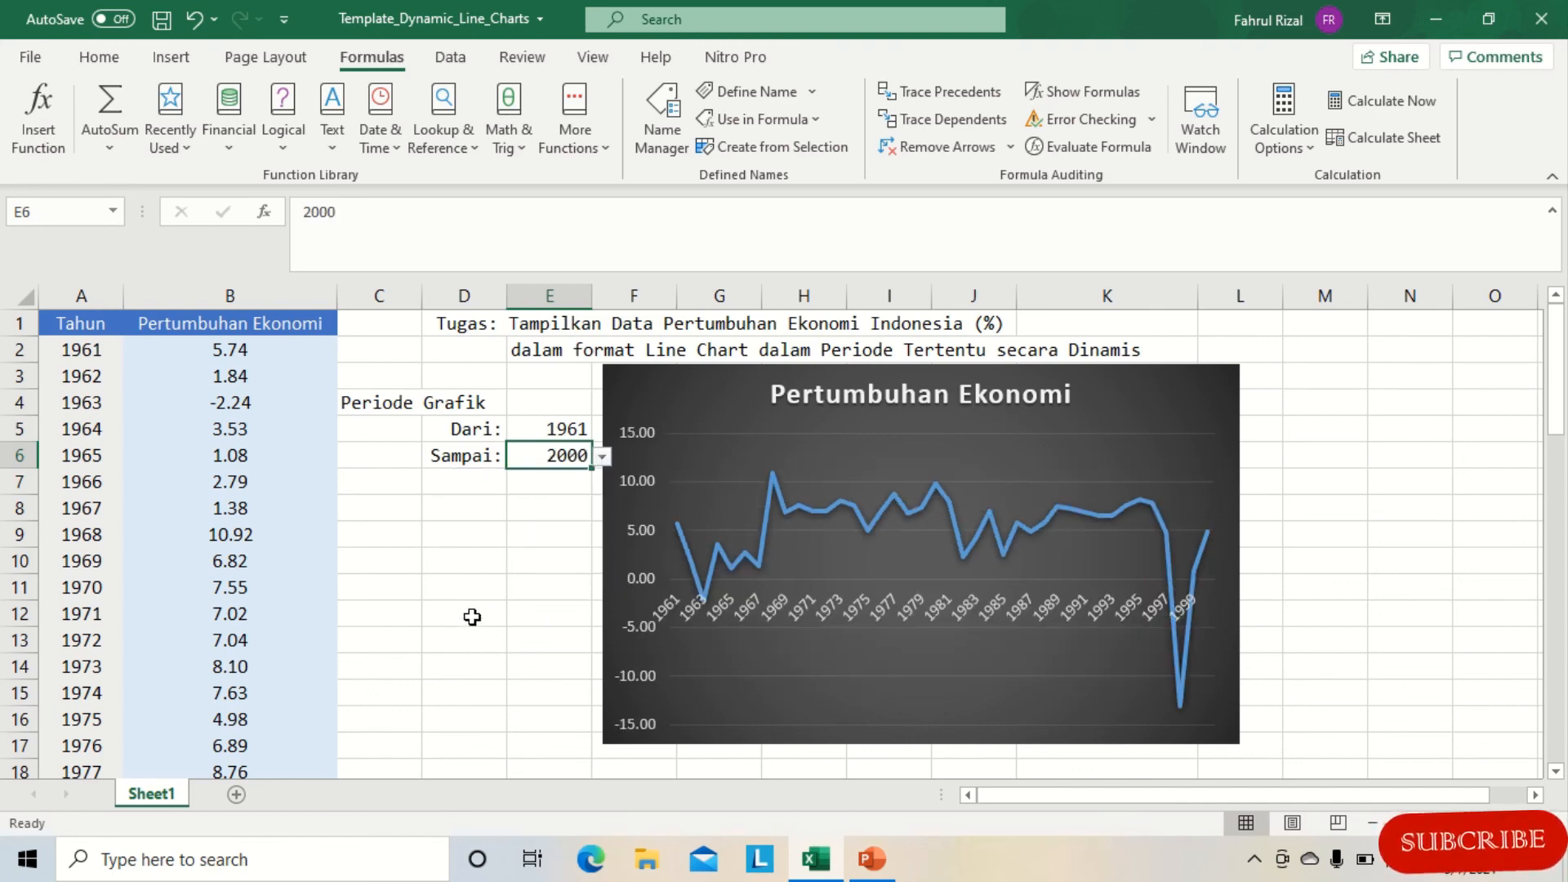
Choose 2008 as the Sampai year in E6 to lengthen the chart period further
click(602, 458)
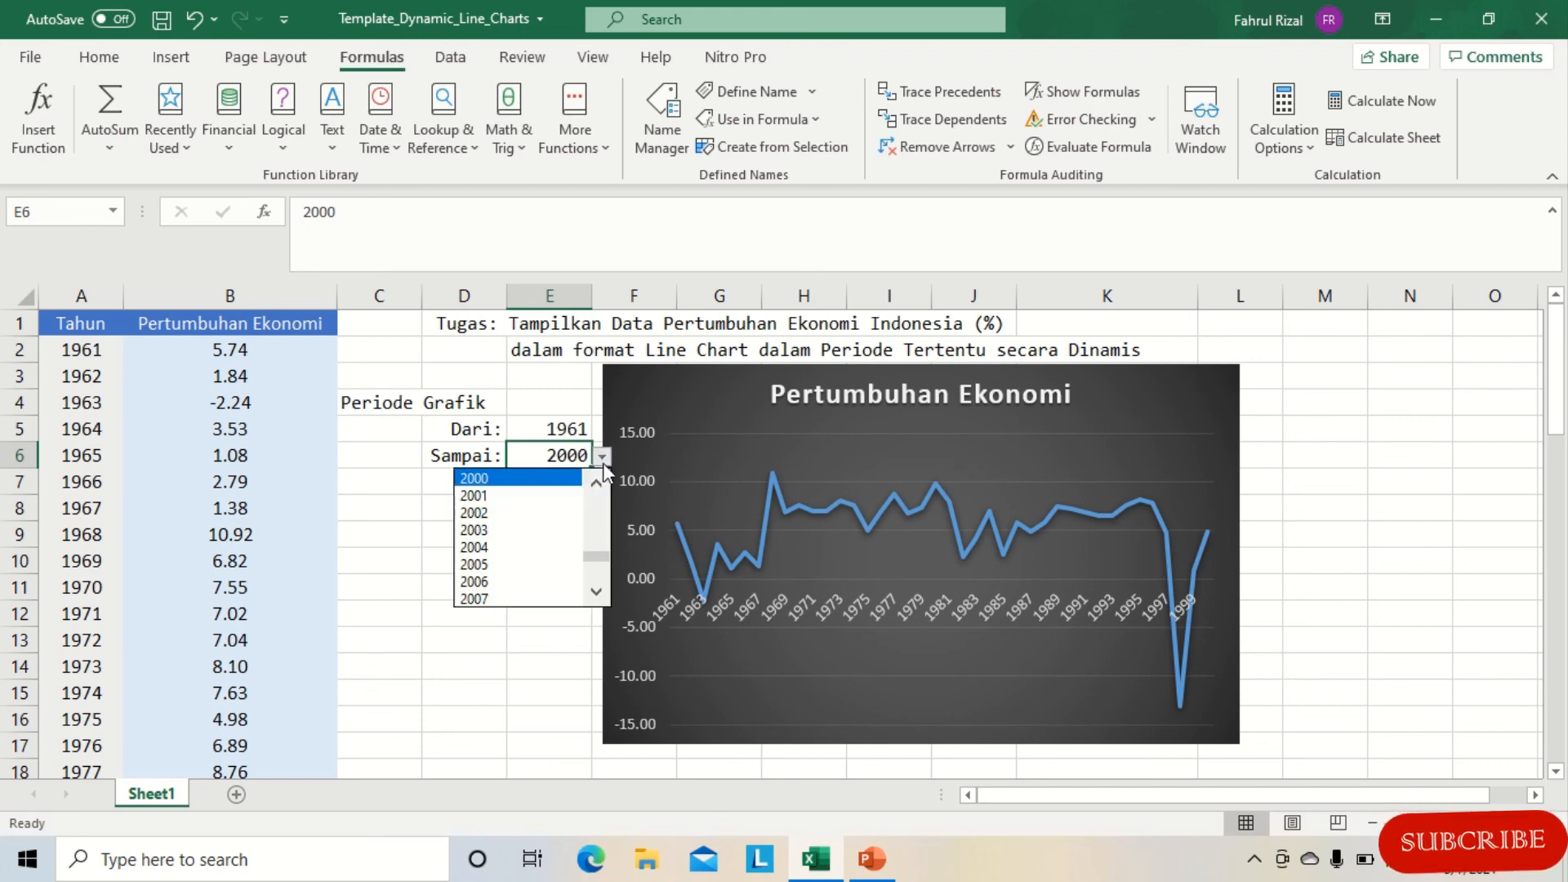
click(597, 596)
click(596, 594)
click(529, 582)
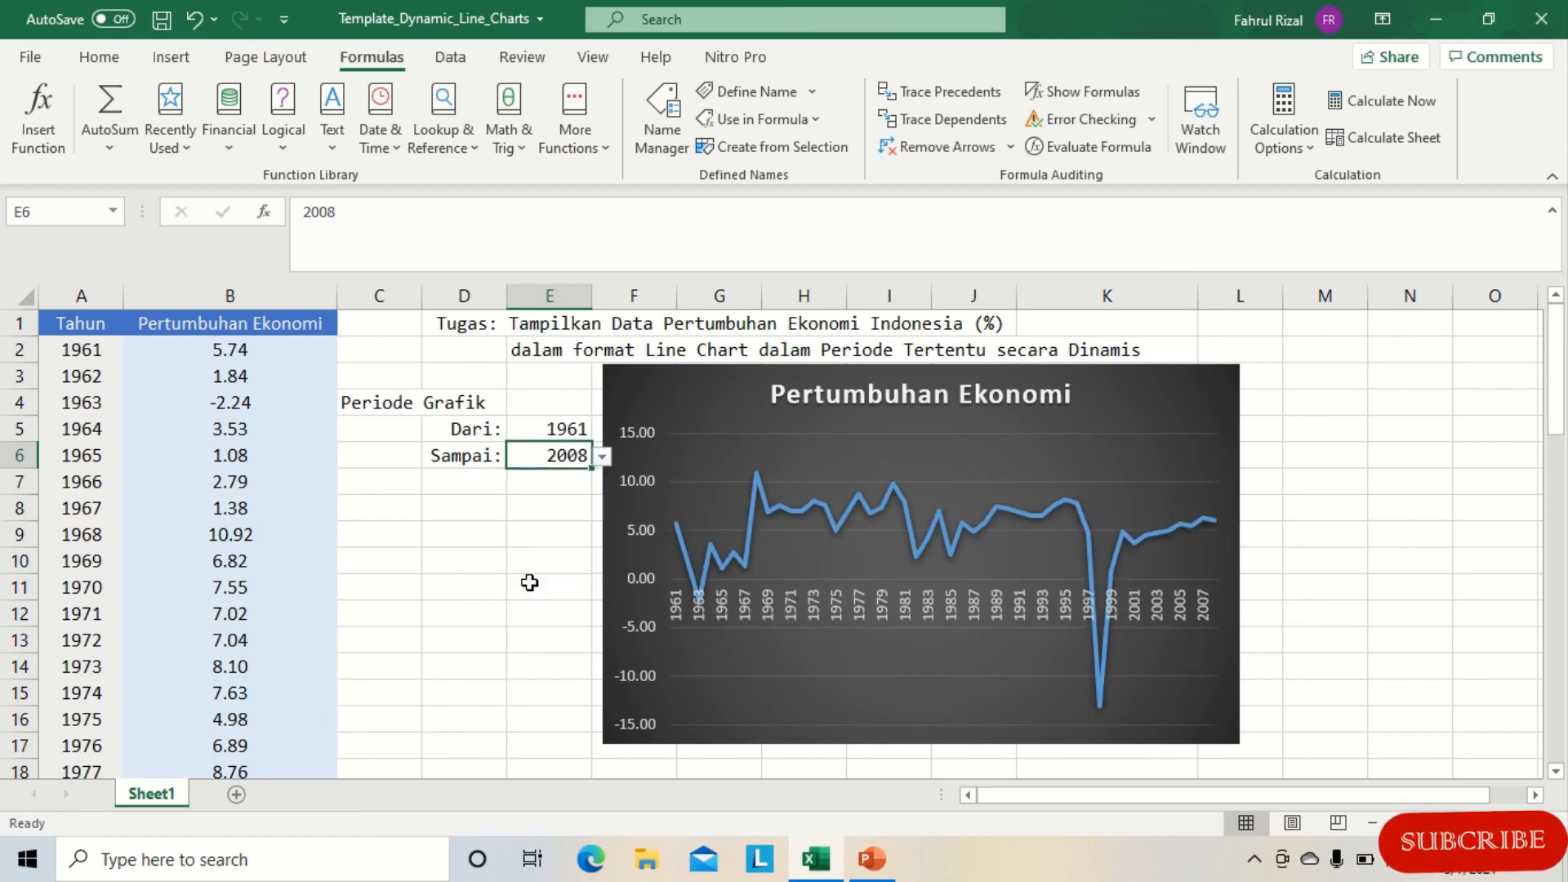
Choose 1967 as the Dari year in E5 to change the start of the chart period
click(566, 429)
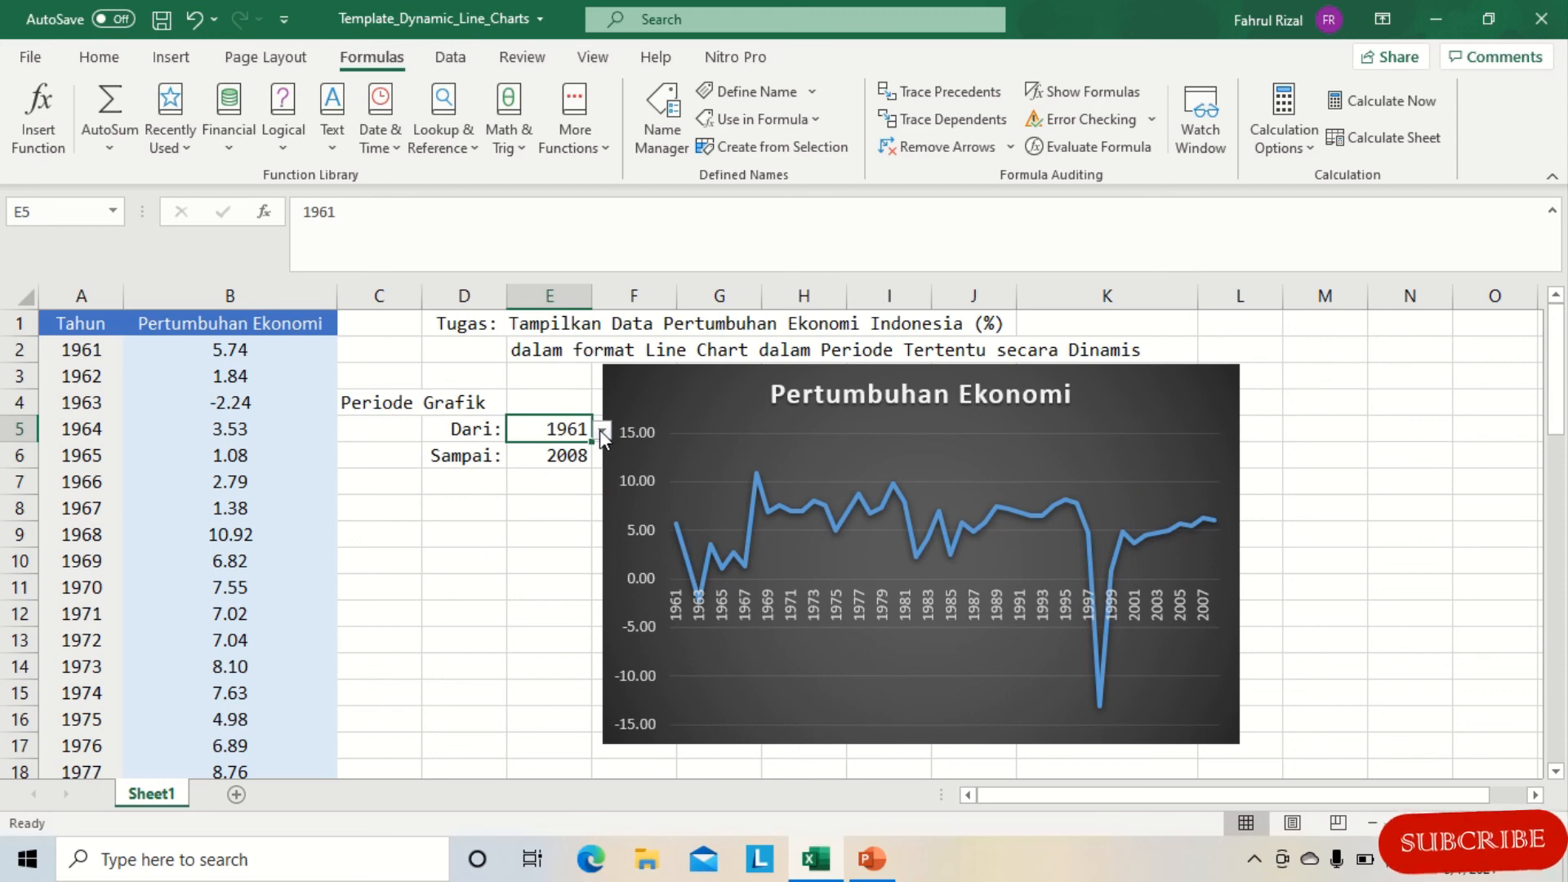
click(601, 430)
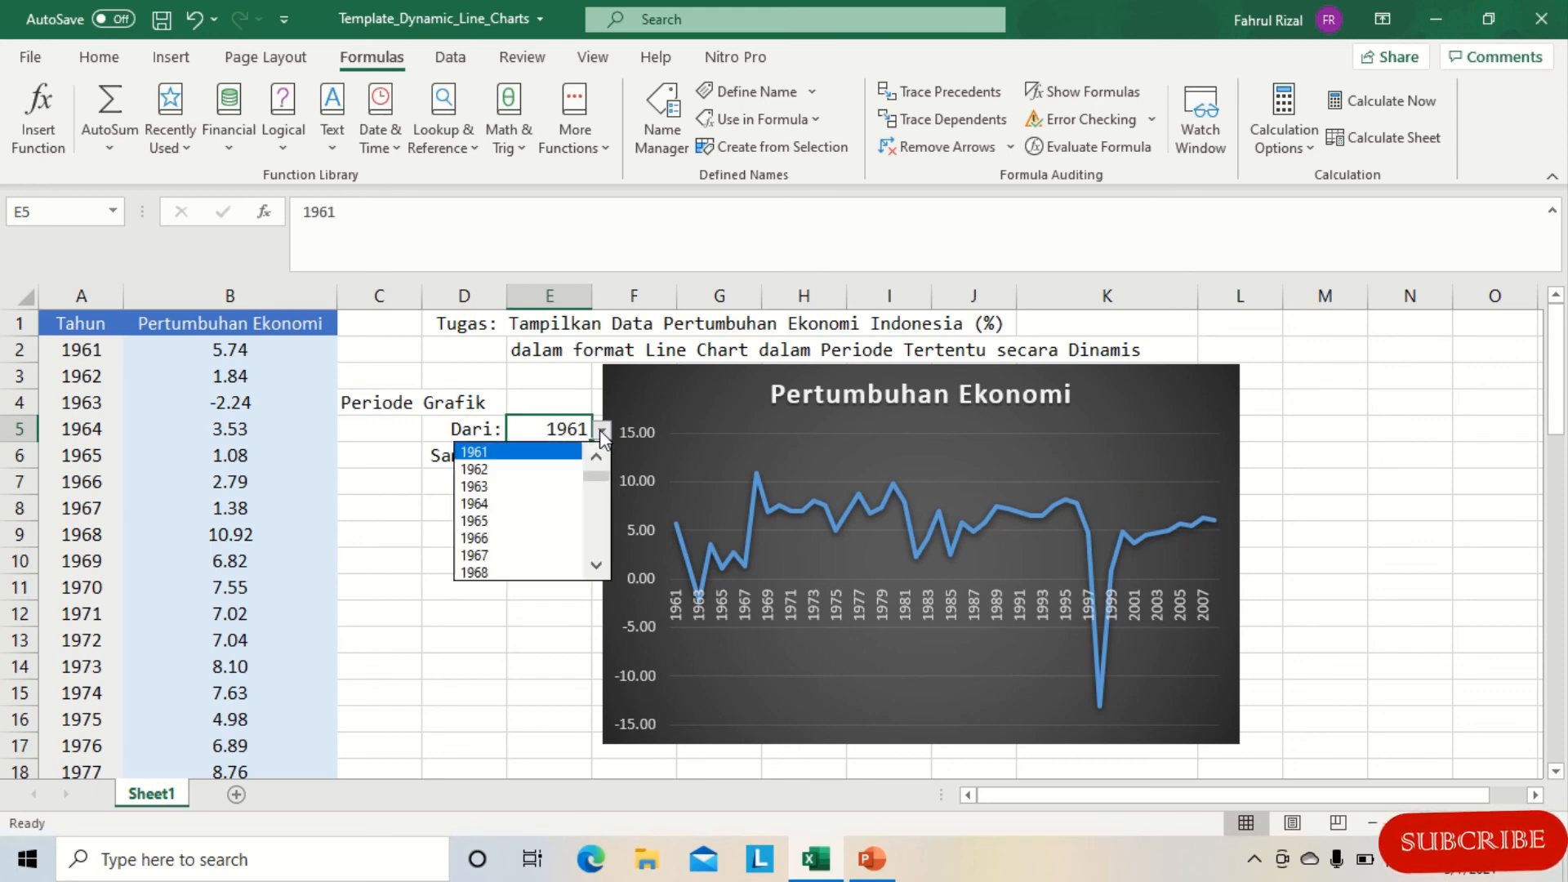
click(529, 556)
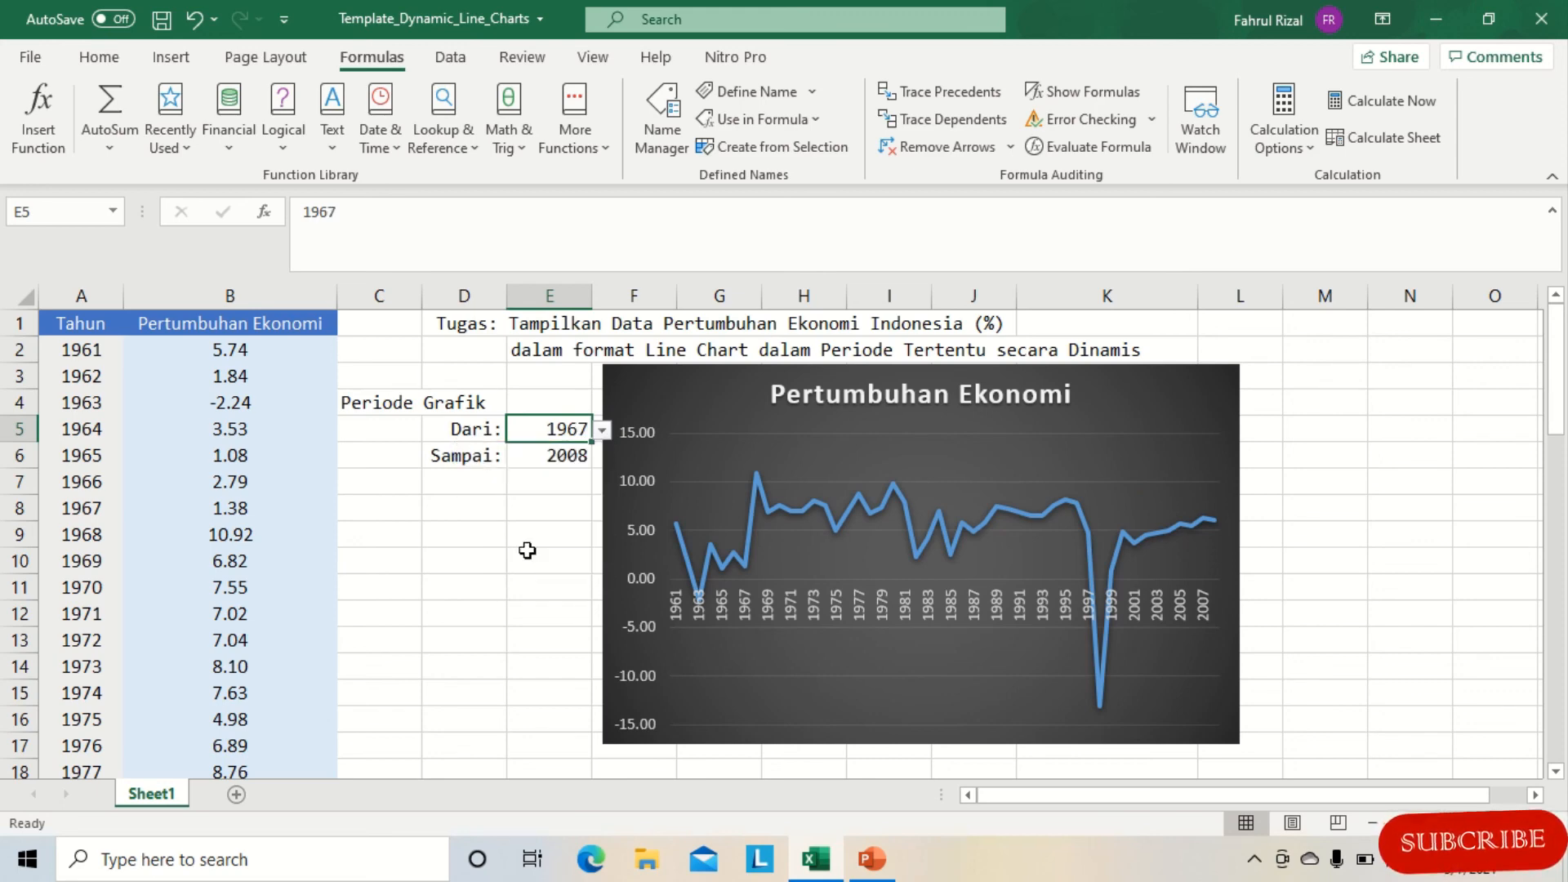
Choose 2017 as the Sampai year in E6 to set the end of the chart period
click(562, 456)
click(603, 457)
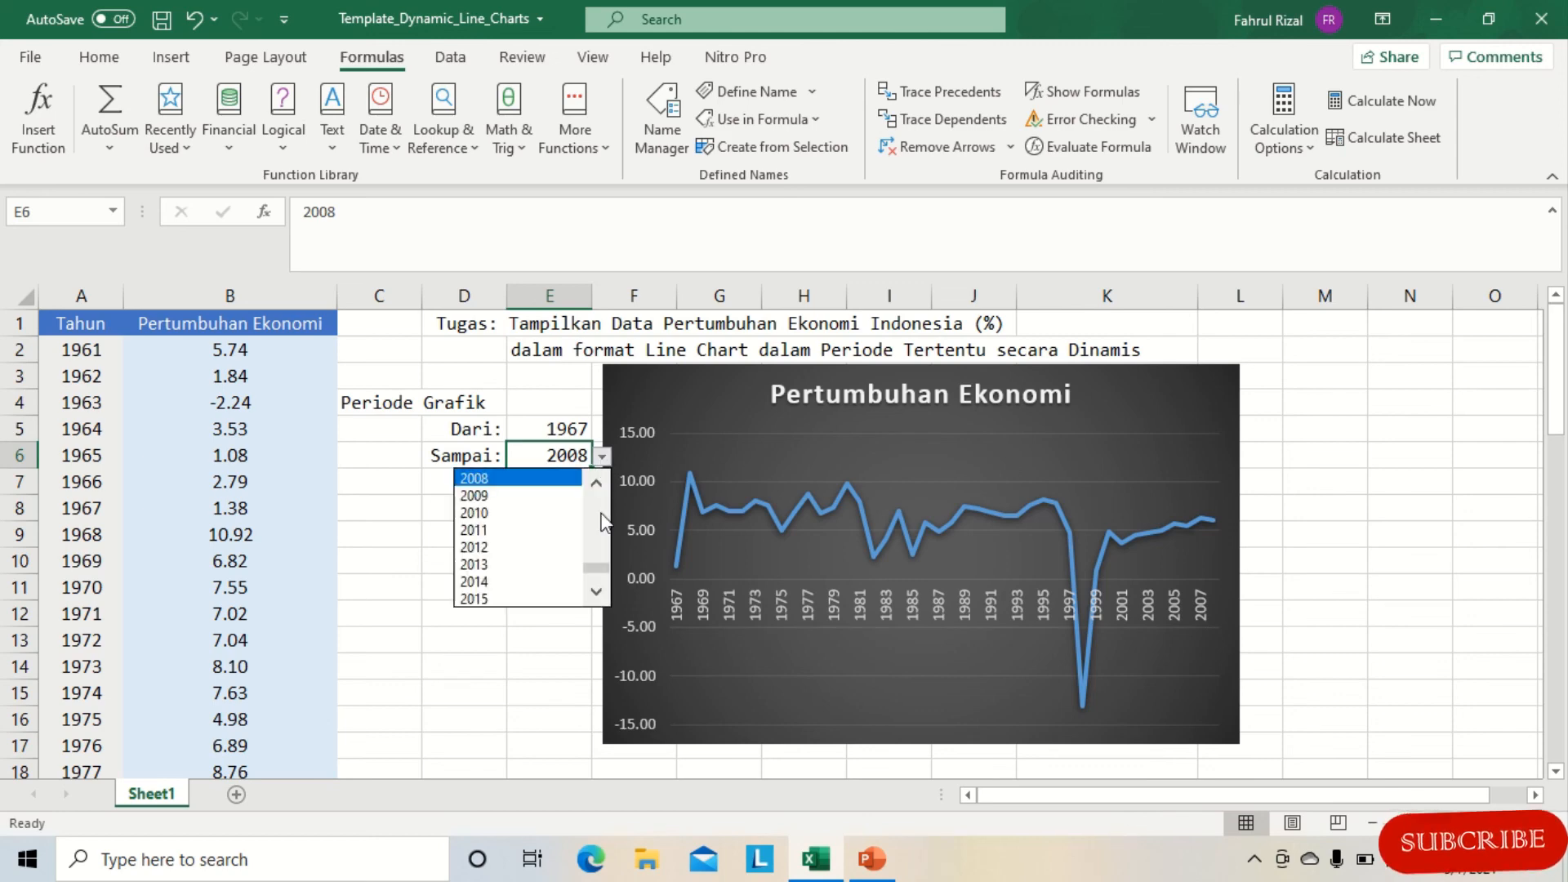
click(596, 591)
click(596, 592)
click(596, 592)
click(529, 581)
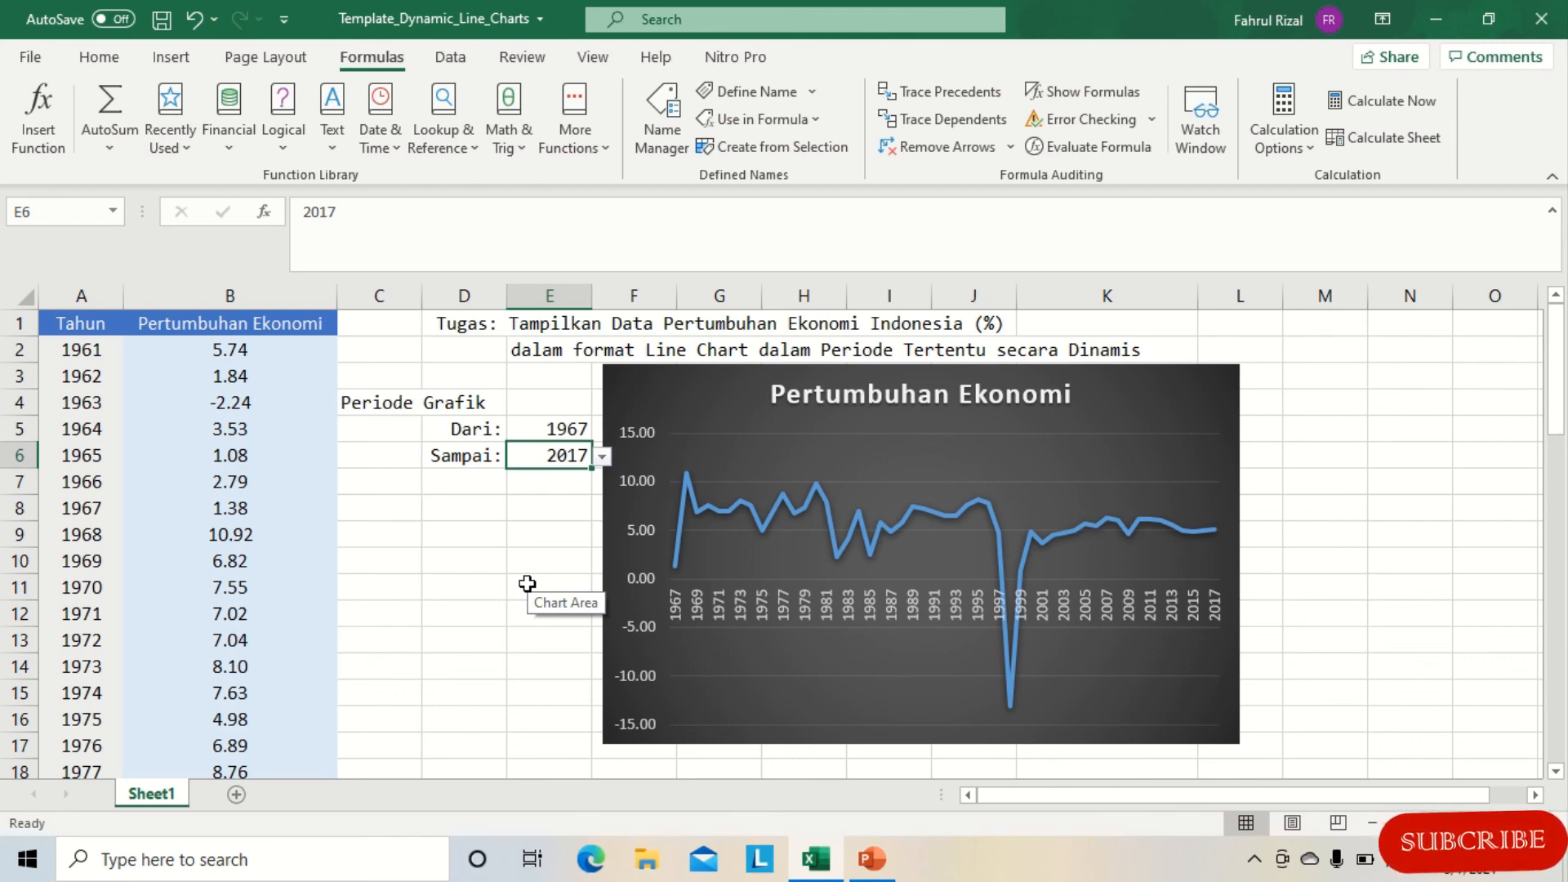
Choose 1976 as the Dari year in E5 to set the start of the chart period
click(572, 431)
click(602, 431)
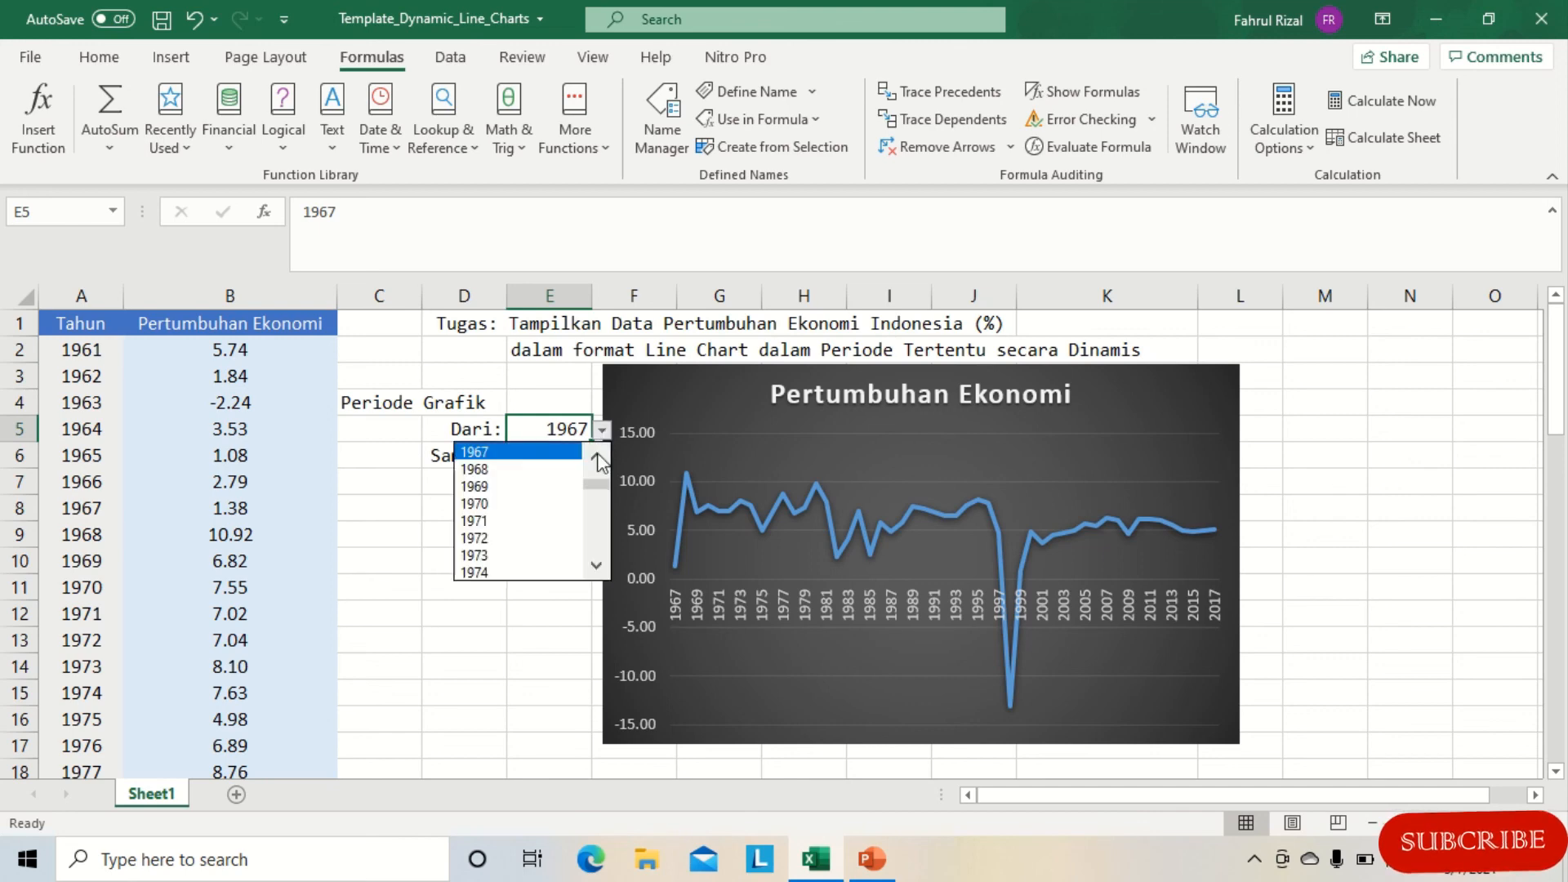
click(596, 564)
click(596, 564)
click(480, 556)
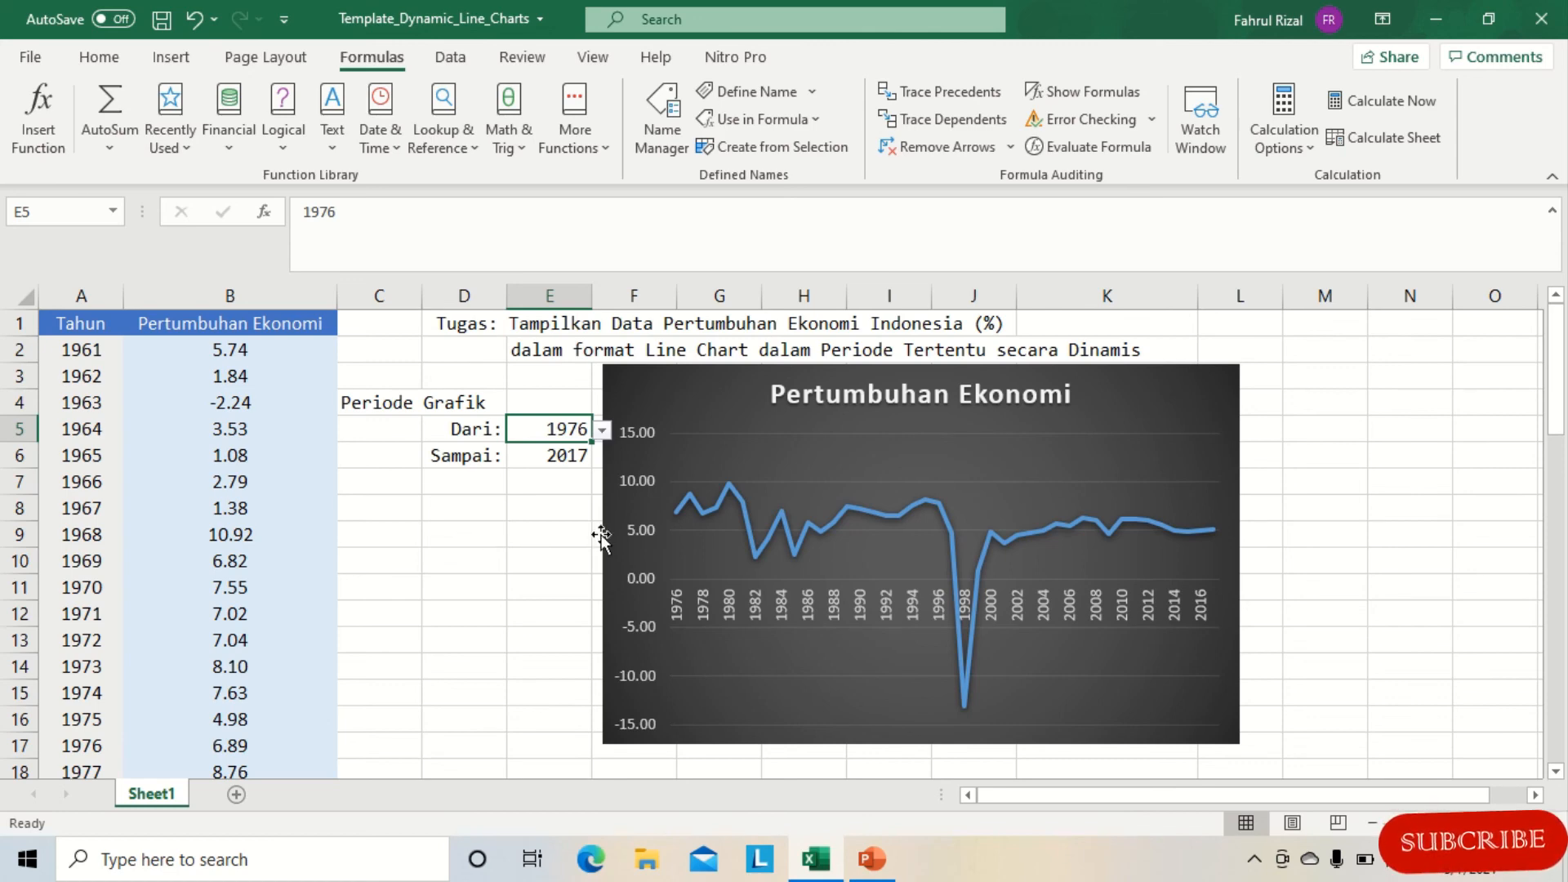
click(556, 486)
click(103, 57)
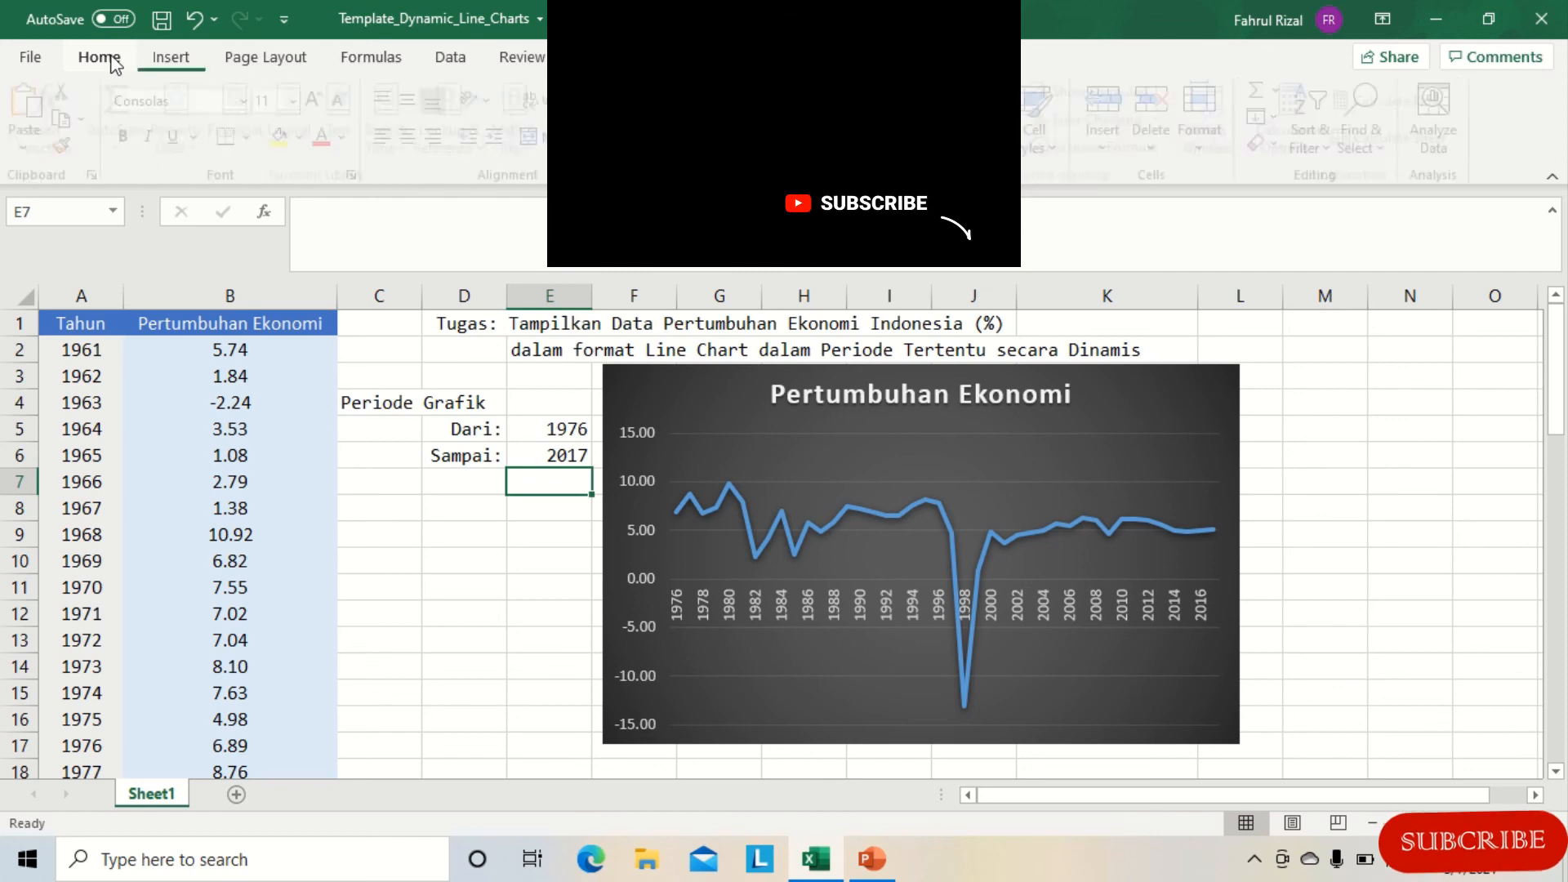